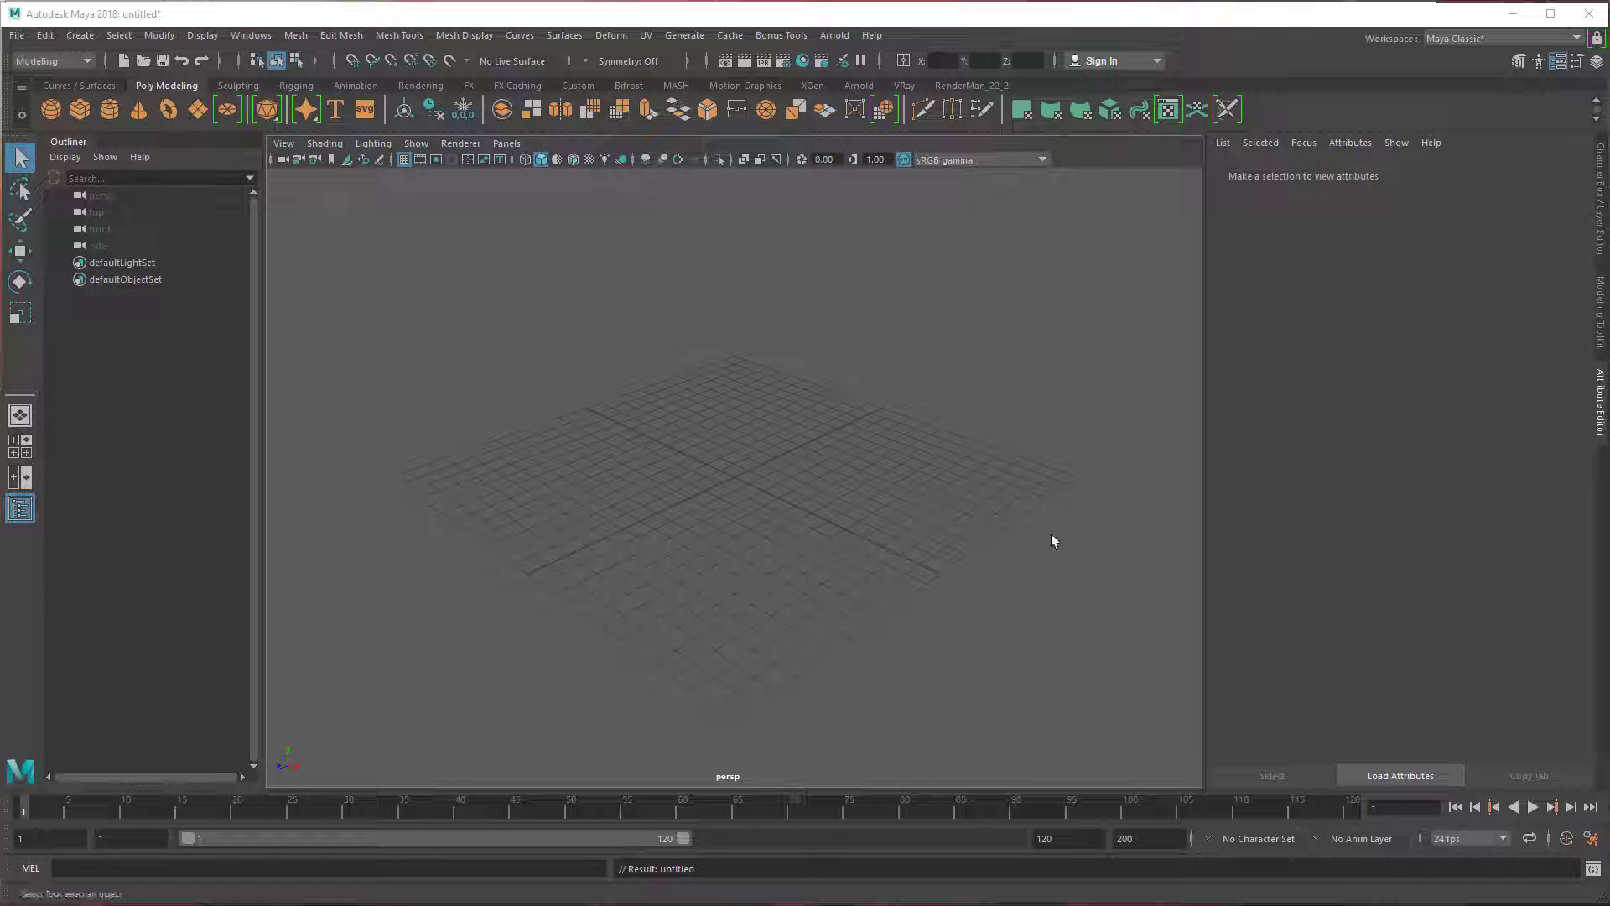
Set the playback rate to 25 fps and import Indoor.fbx into the scene.
left_click(1506, 840)
left_click(1445, 889)
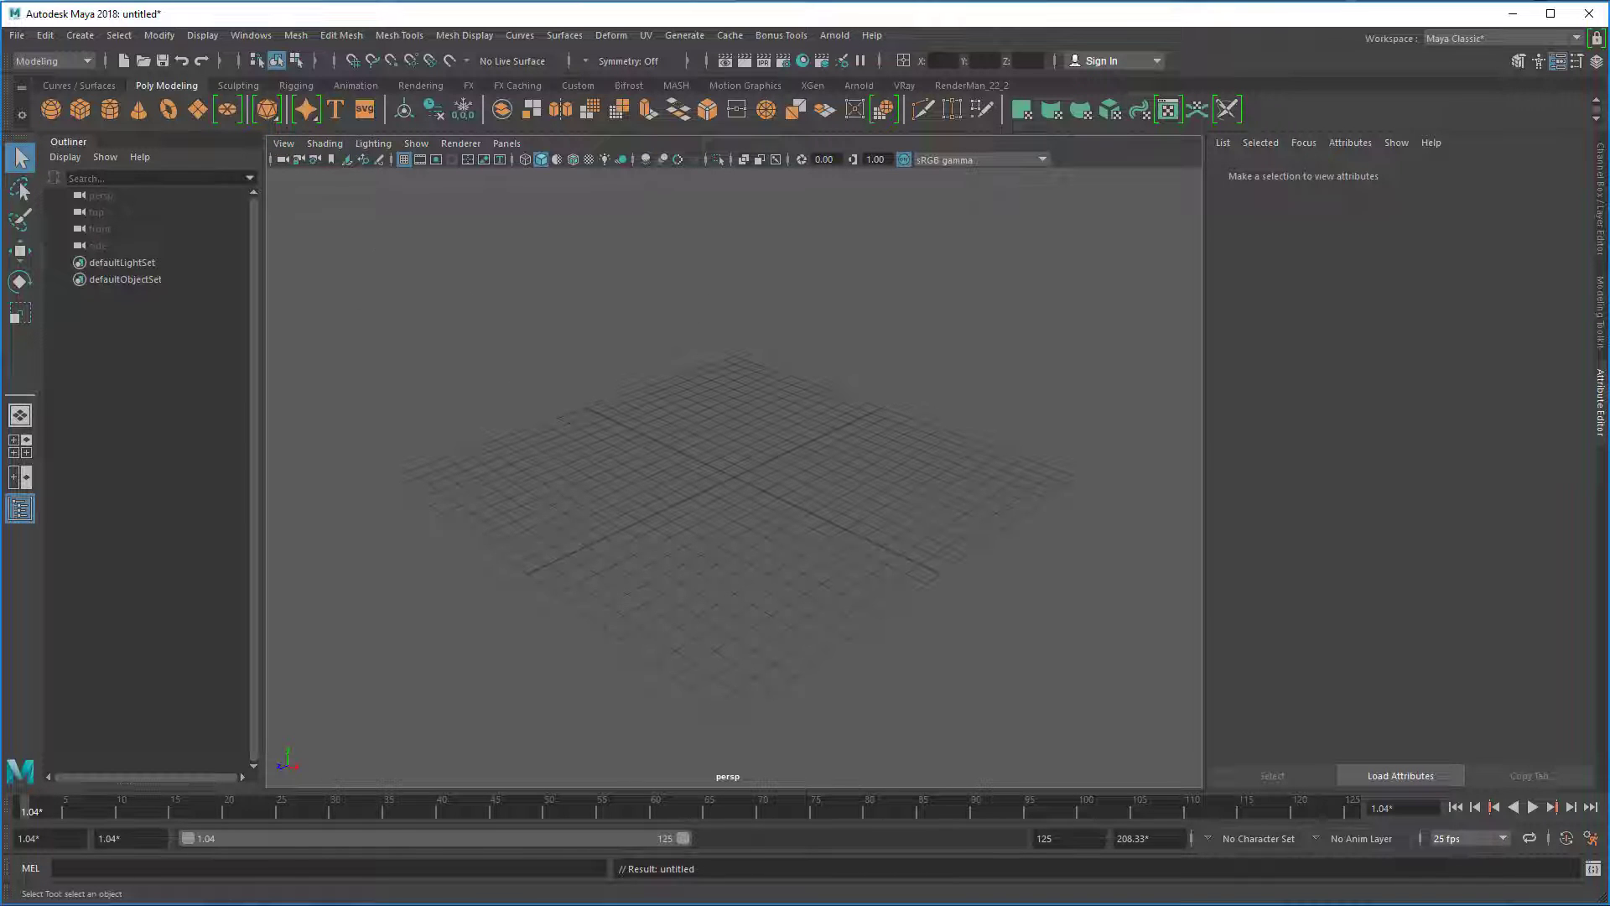
left_click(17, 37)
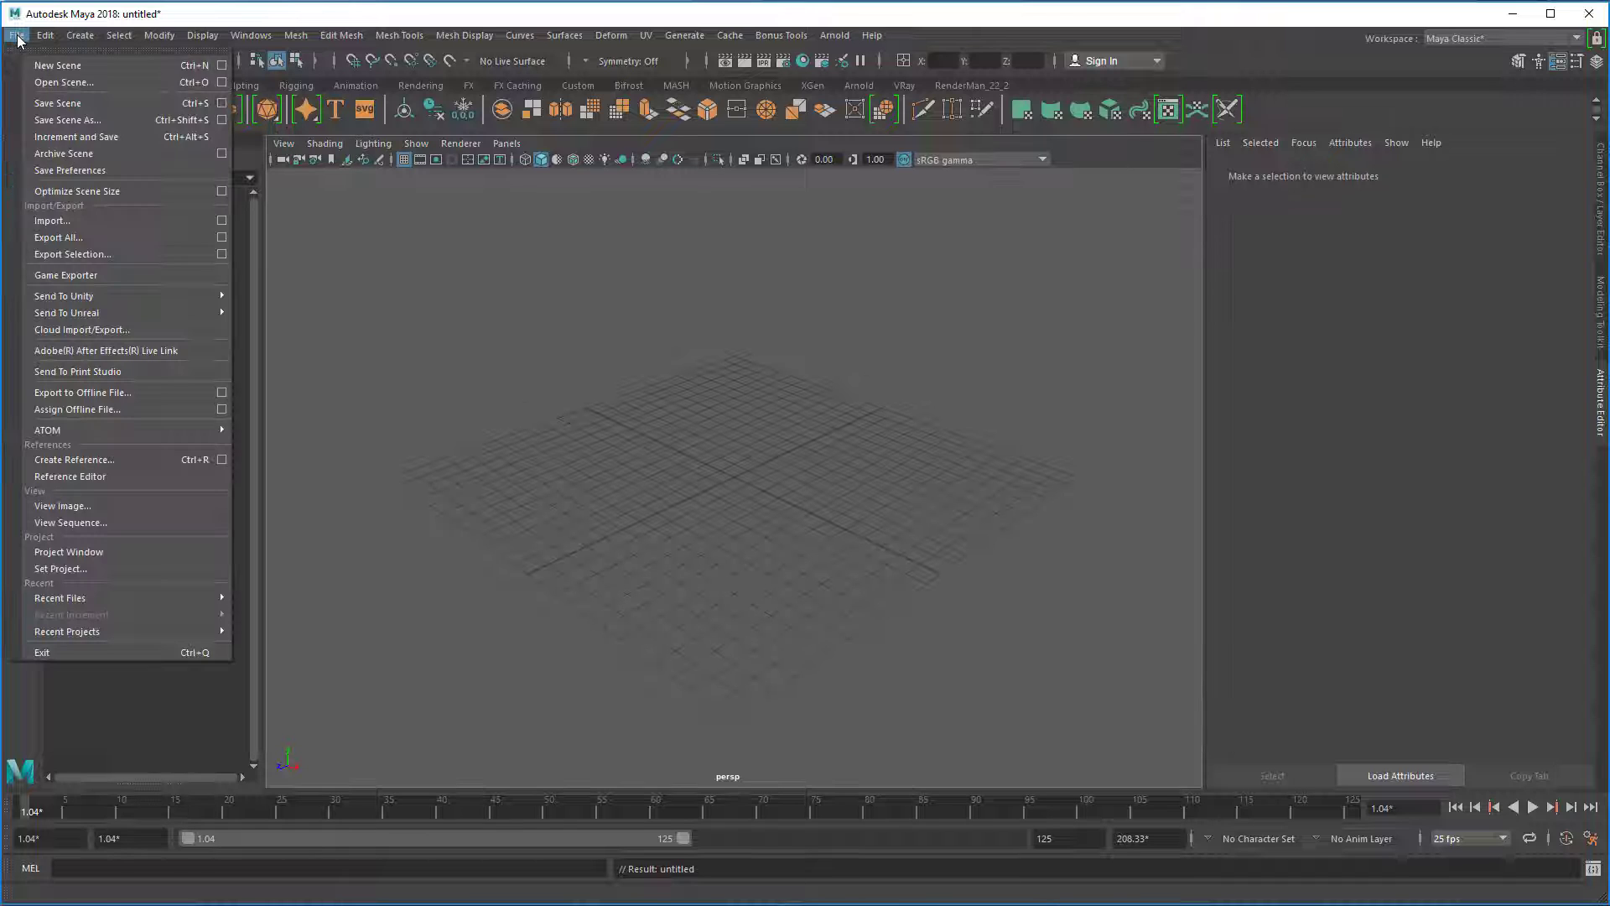
left_click(70, 221)
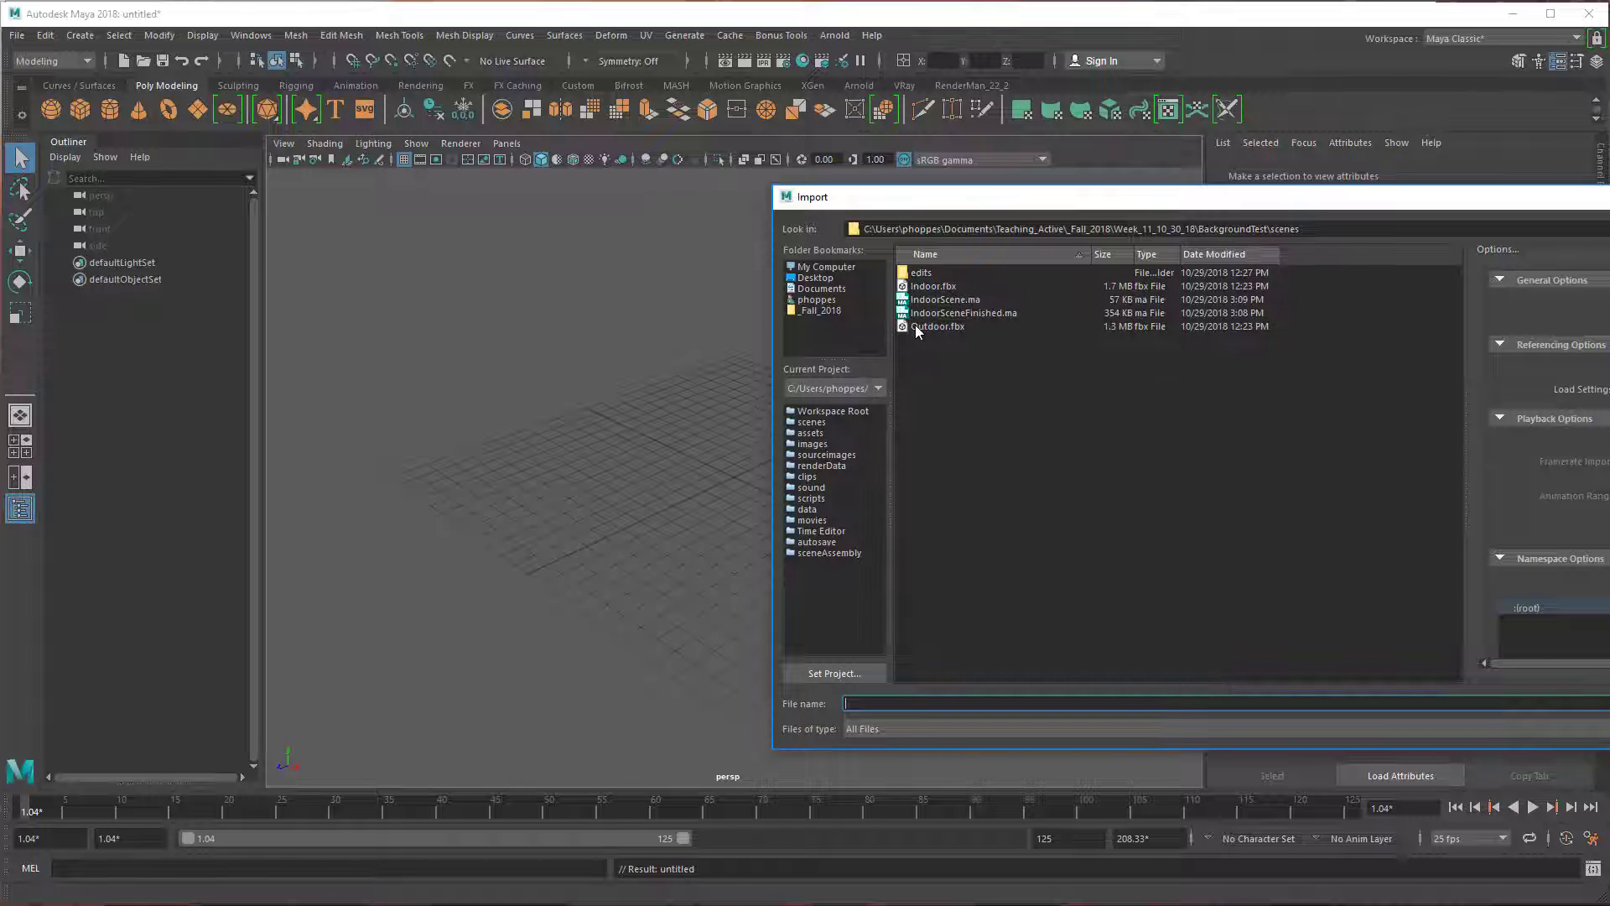
left_click(933, 288)
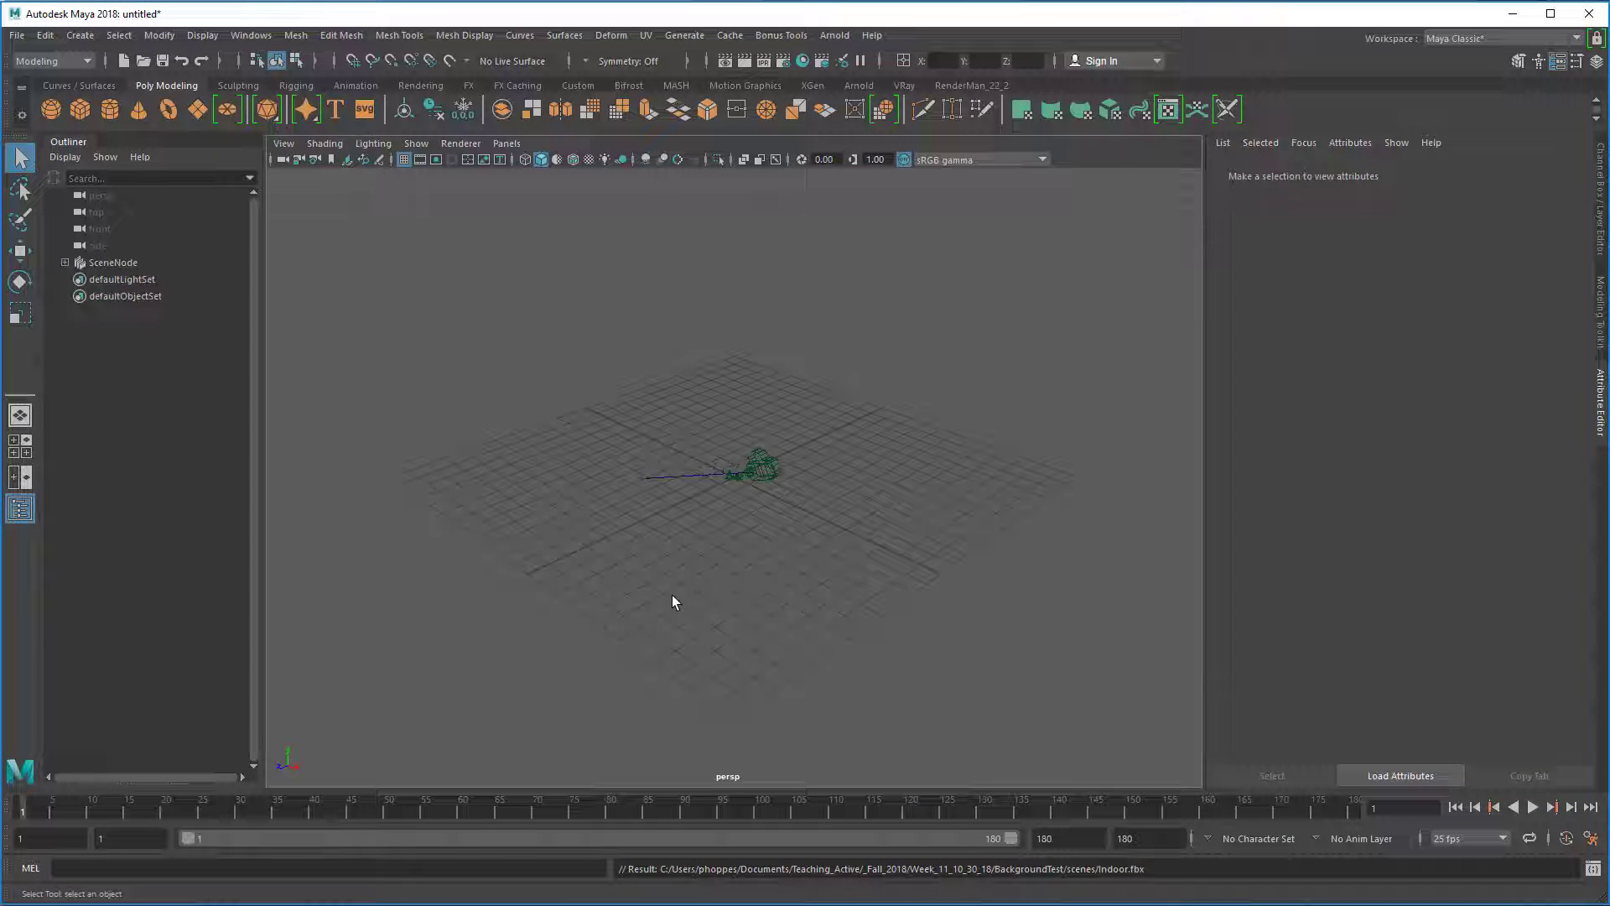
Examine the imported tracking points and camera from around, and look through Camera01_2Node.
right_click_drag(672, 596, 926, 539, "alt")
left_click_drag(926, 539, 658, 490, "alt")
right_click_drag(658, 491, 1074, 518, "alt")
left_click_drag(1074, 518, 643, 543, "alt")
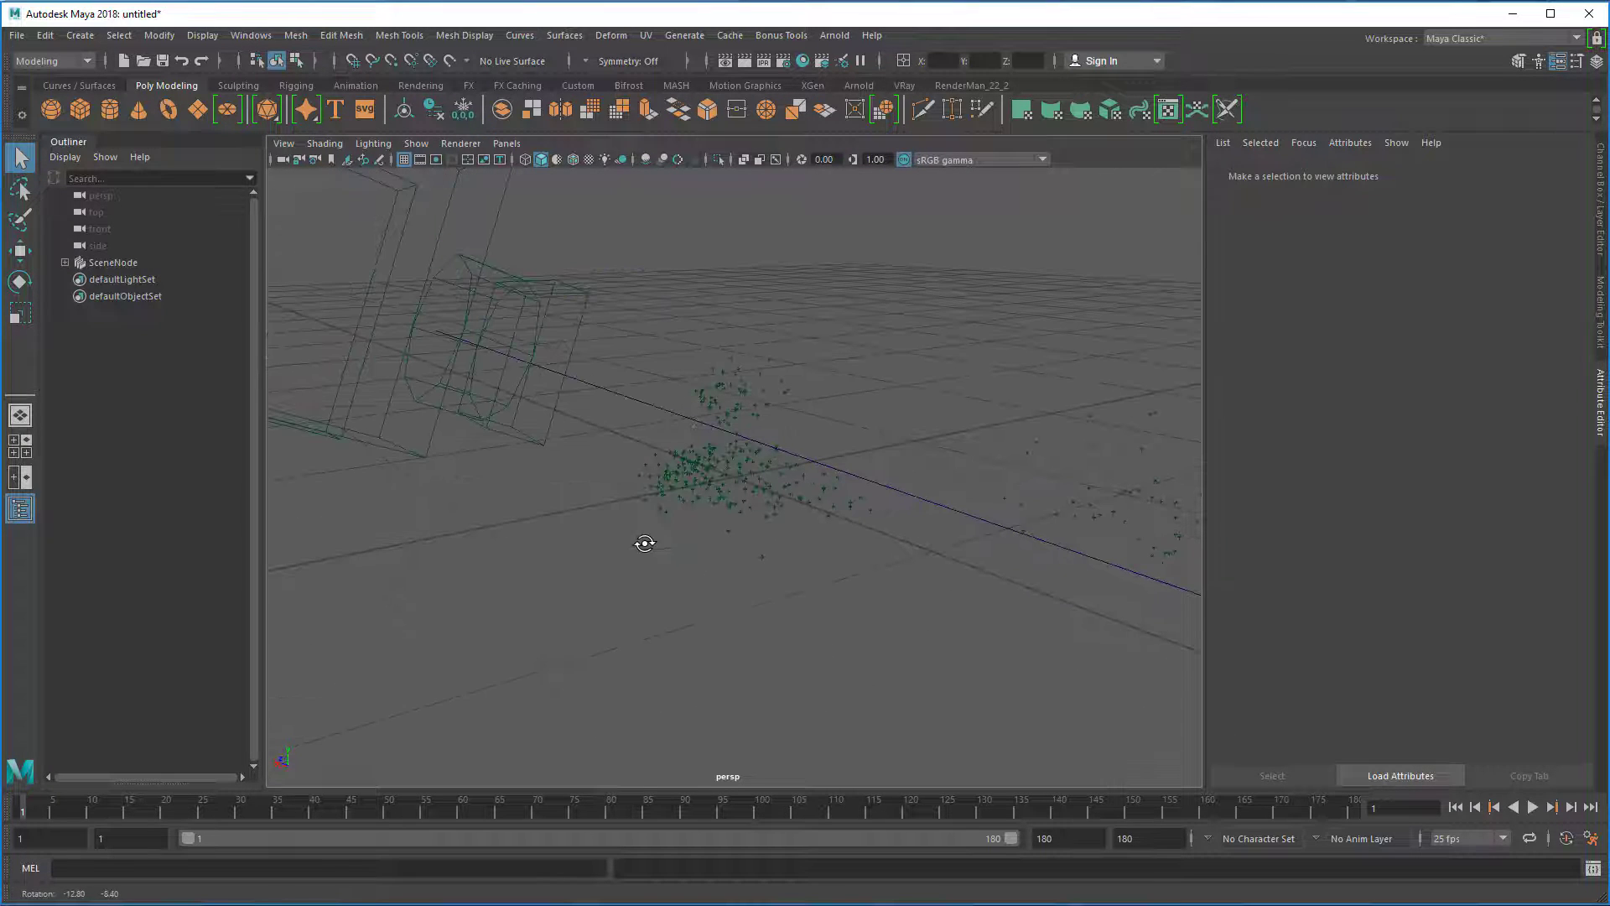
left_click(507, 143)
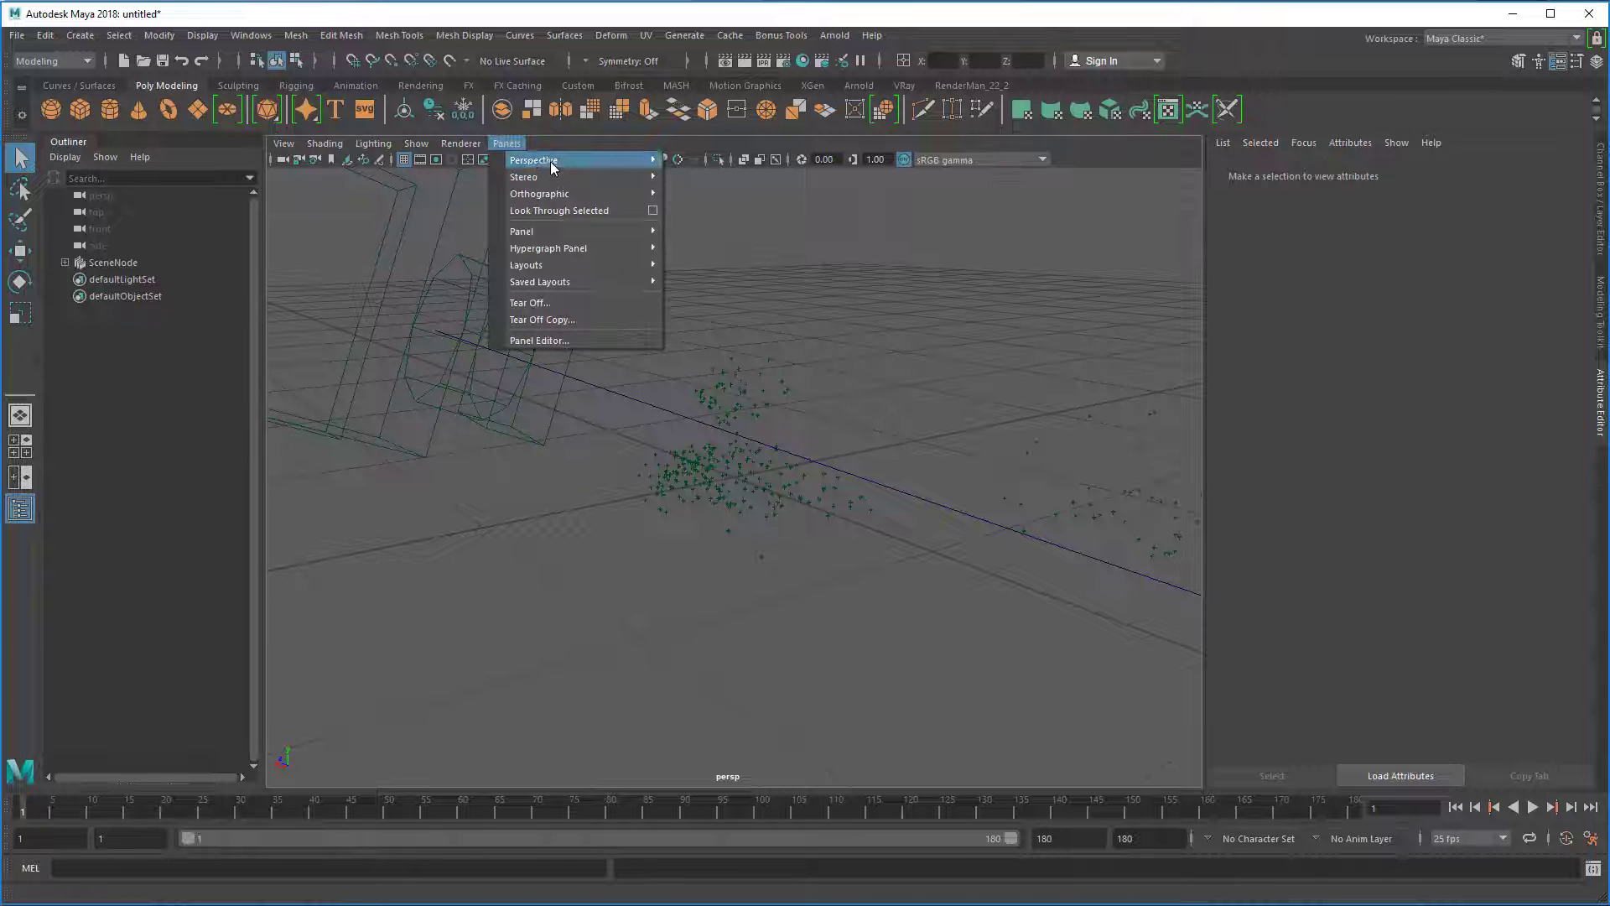
mouse_move(552, 161)
left_click(685, 160)
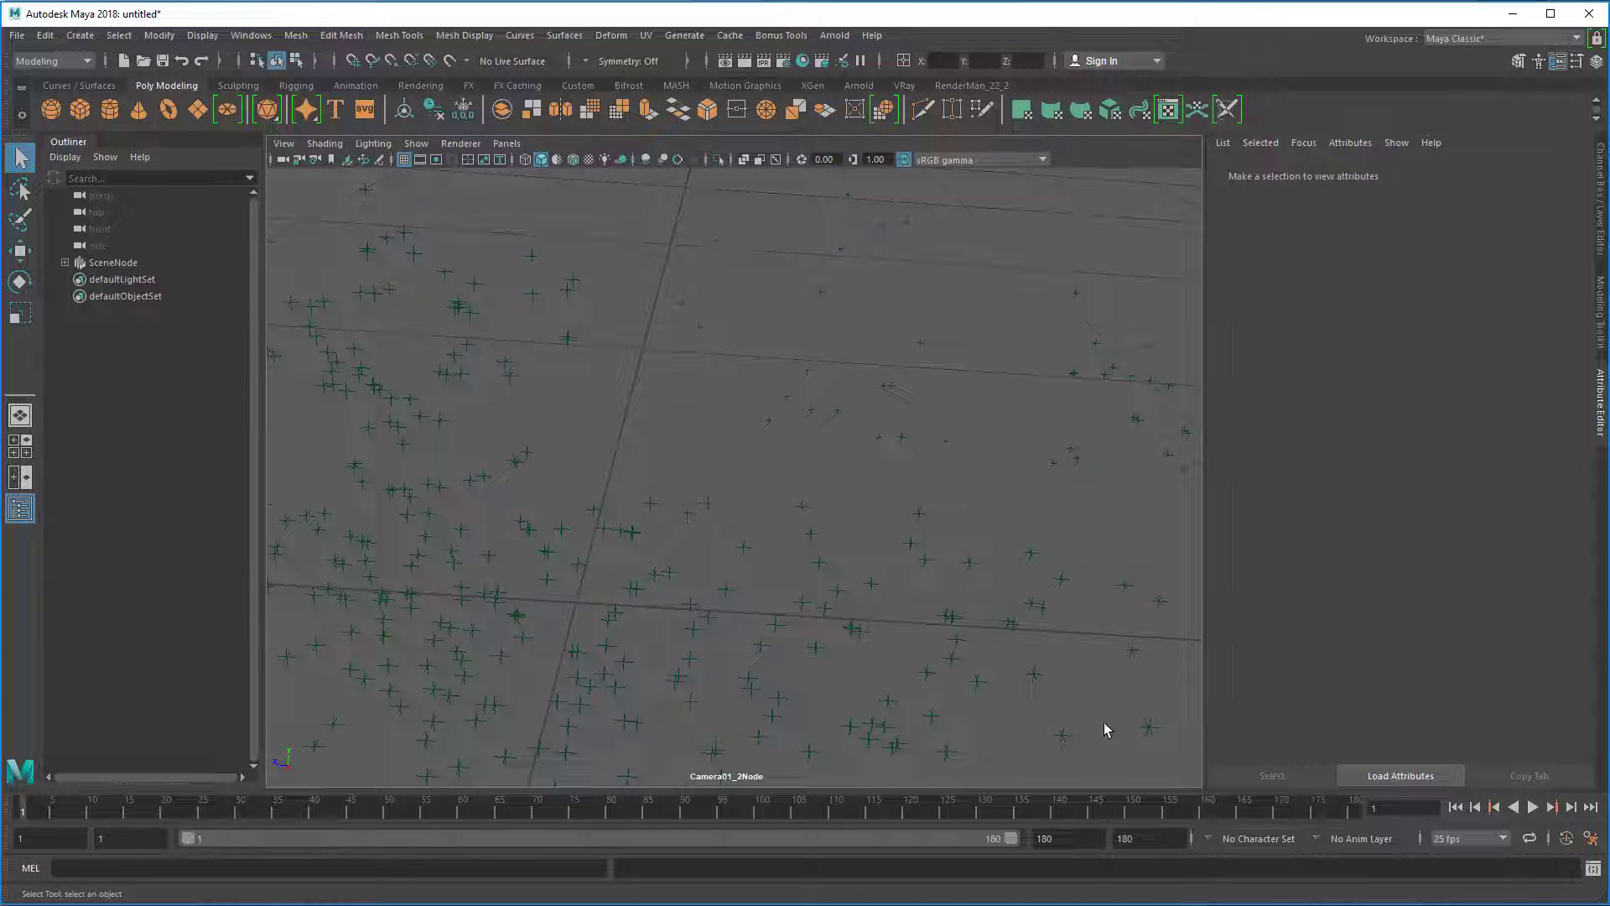
Select Camera01_2Node under SceneNode and play the animation to preview its camera motion.
left_click(66, 263)
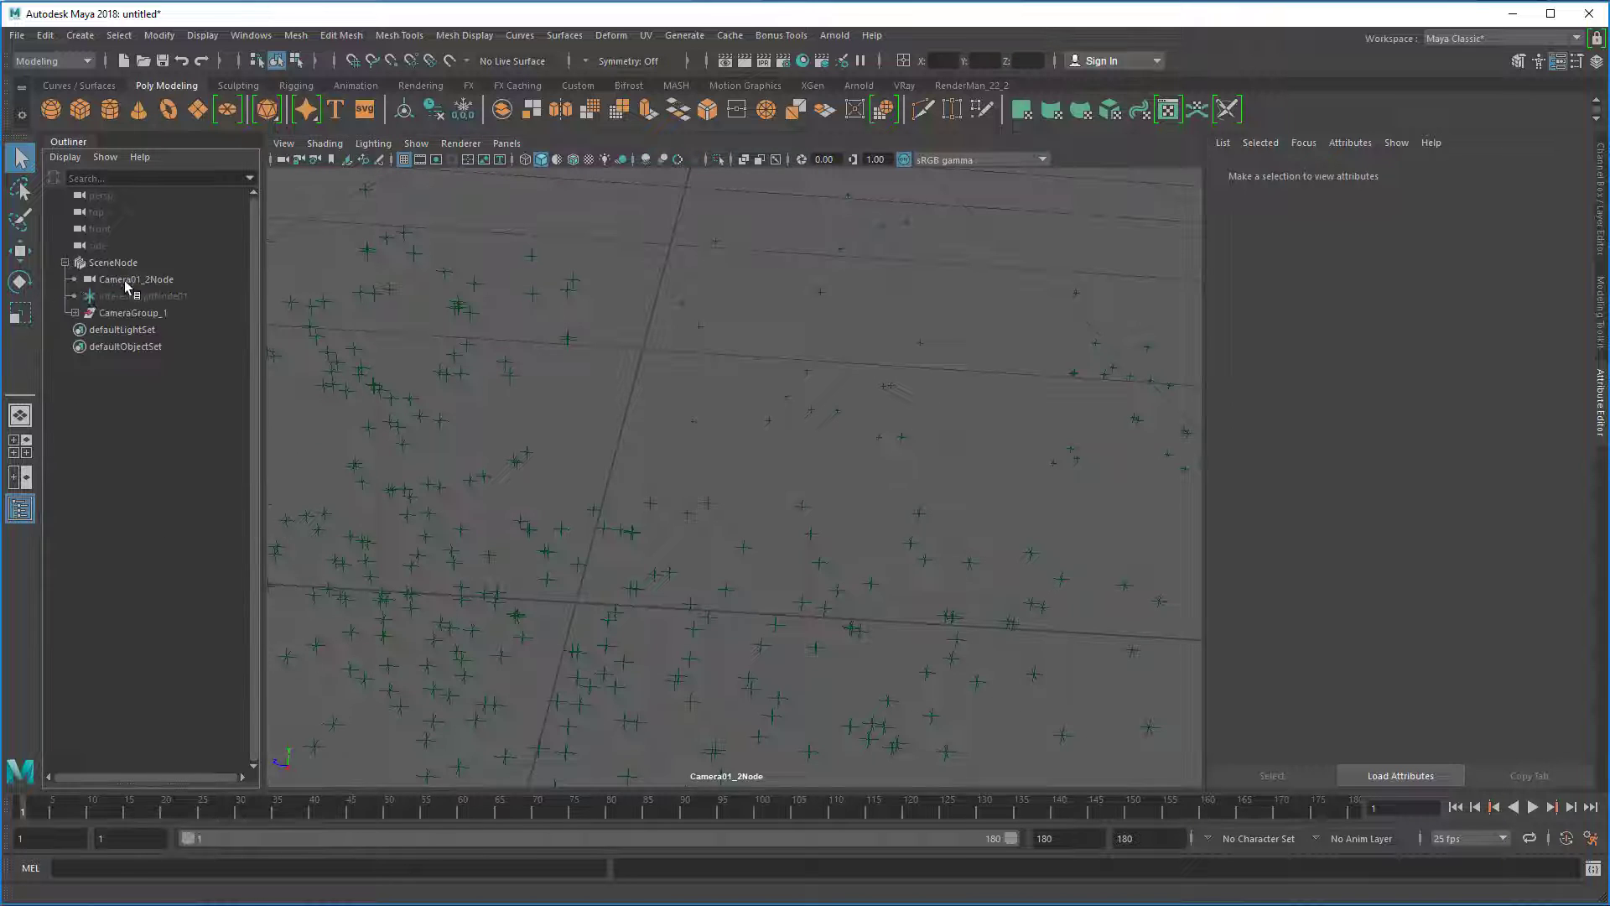
left_click(134, 279)
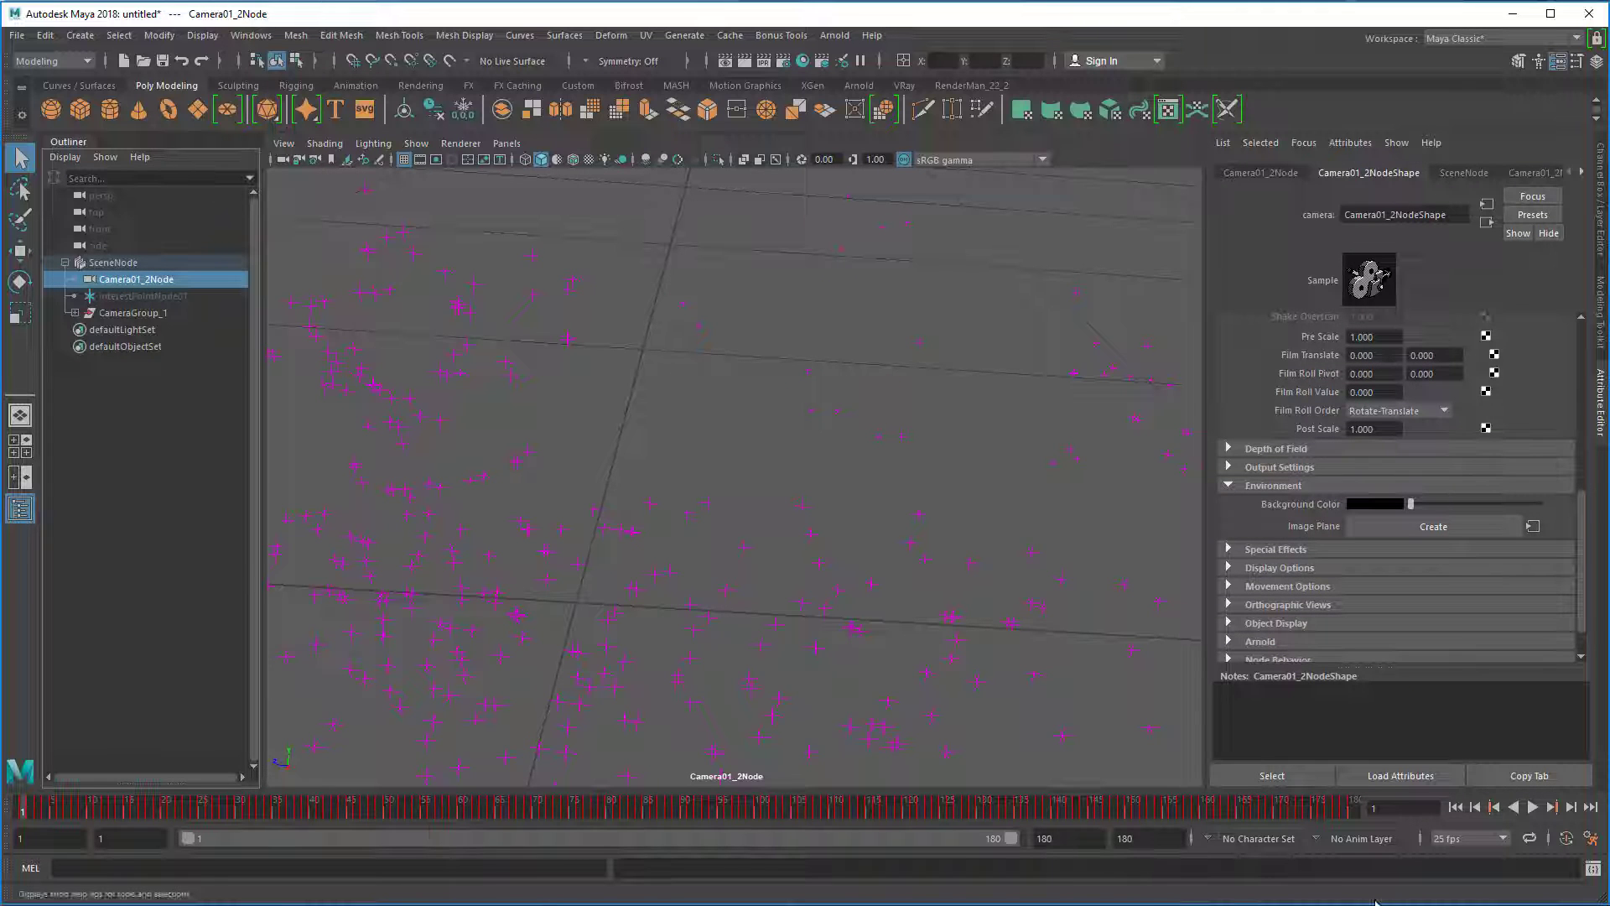
left_click(1533, 807)
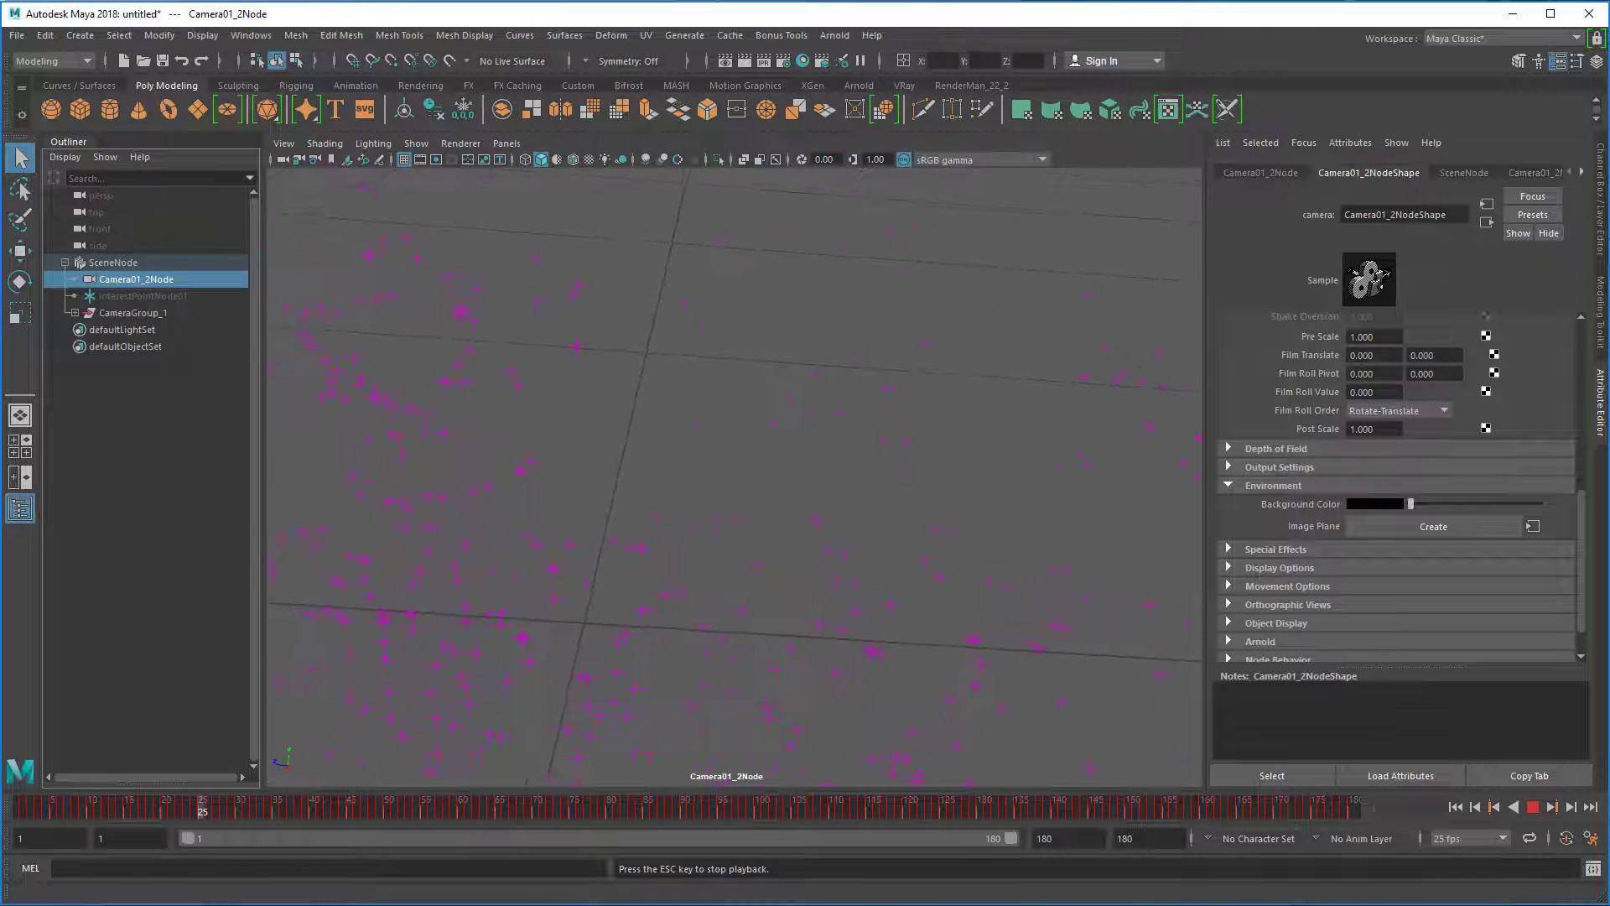
left_click(1532, 807)
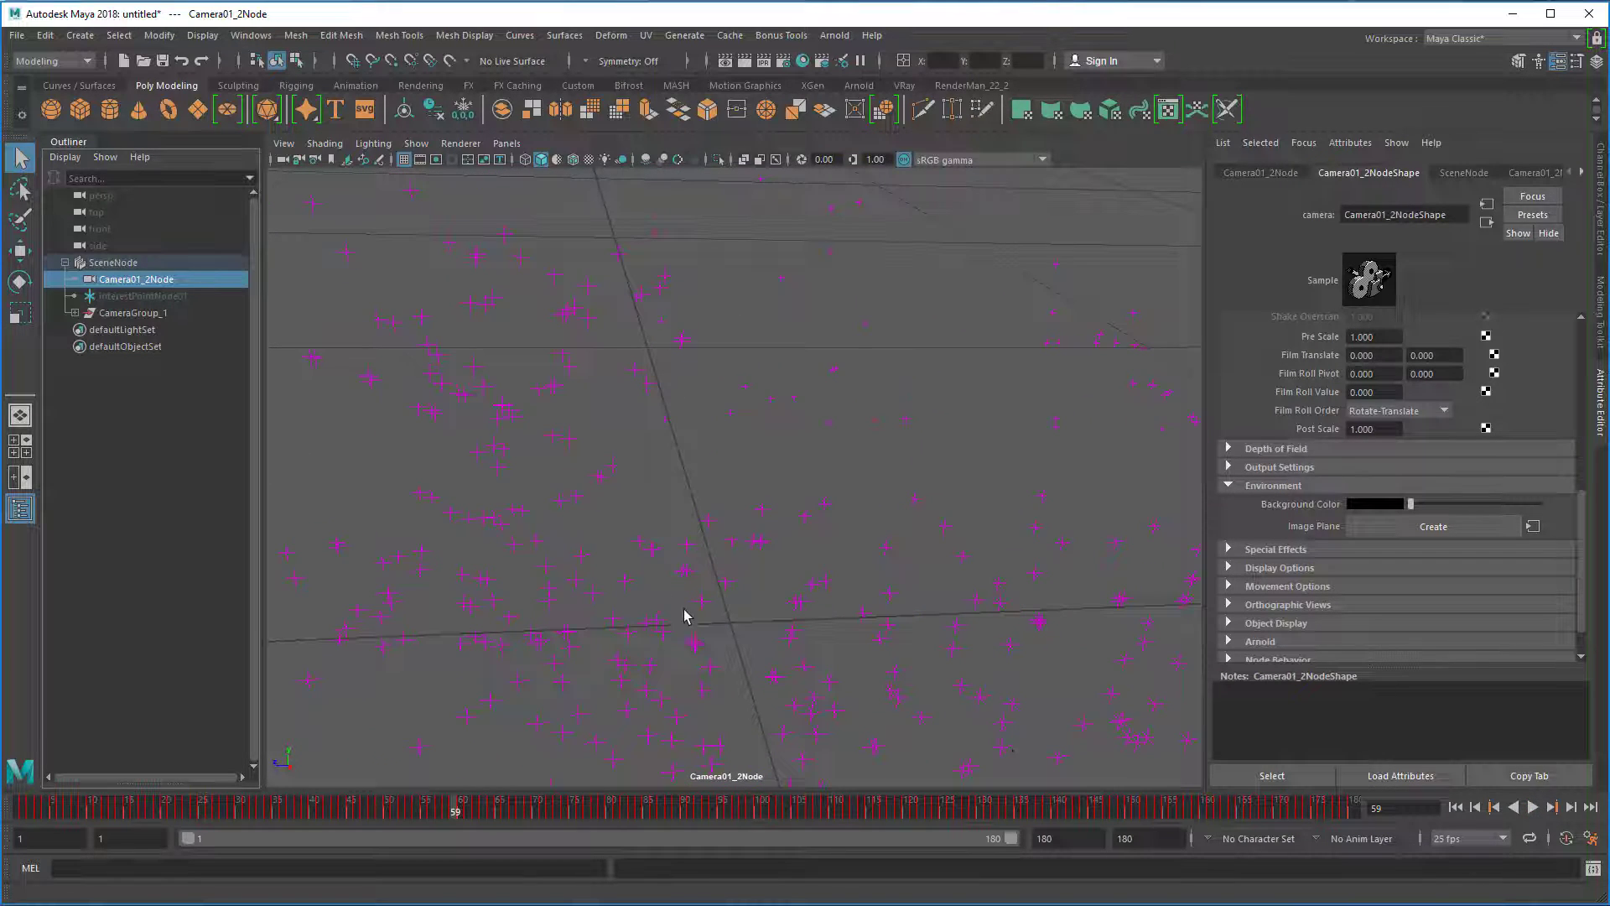
Return the viewport to the persp view and examine the tracking points and camera from several angles.
left_click(506, 145)
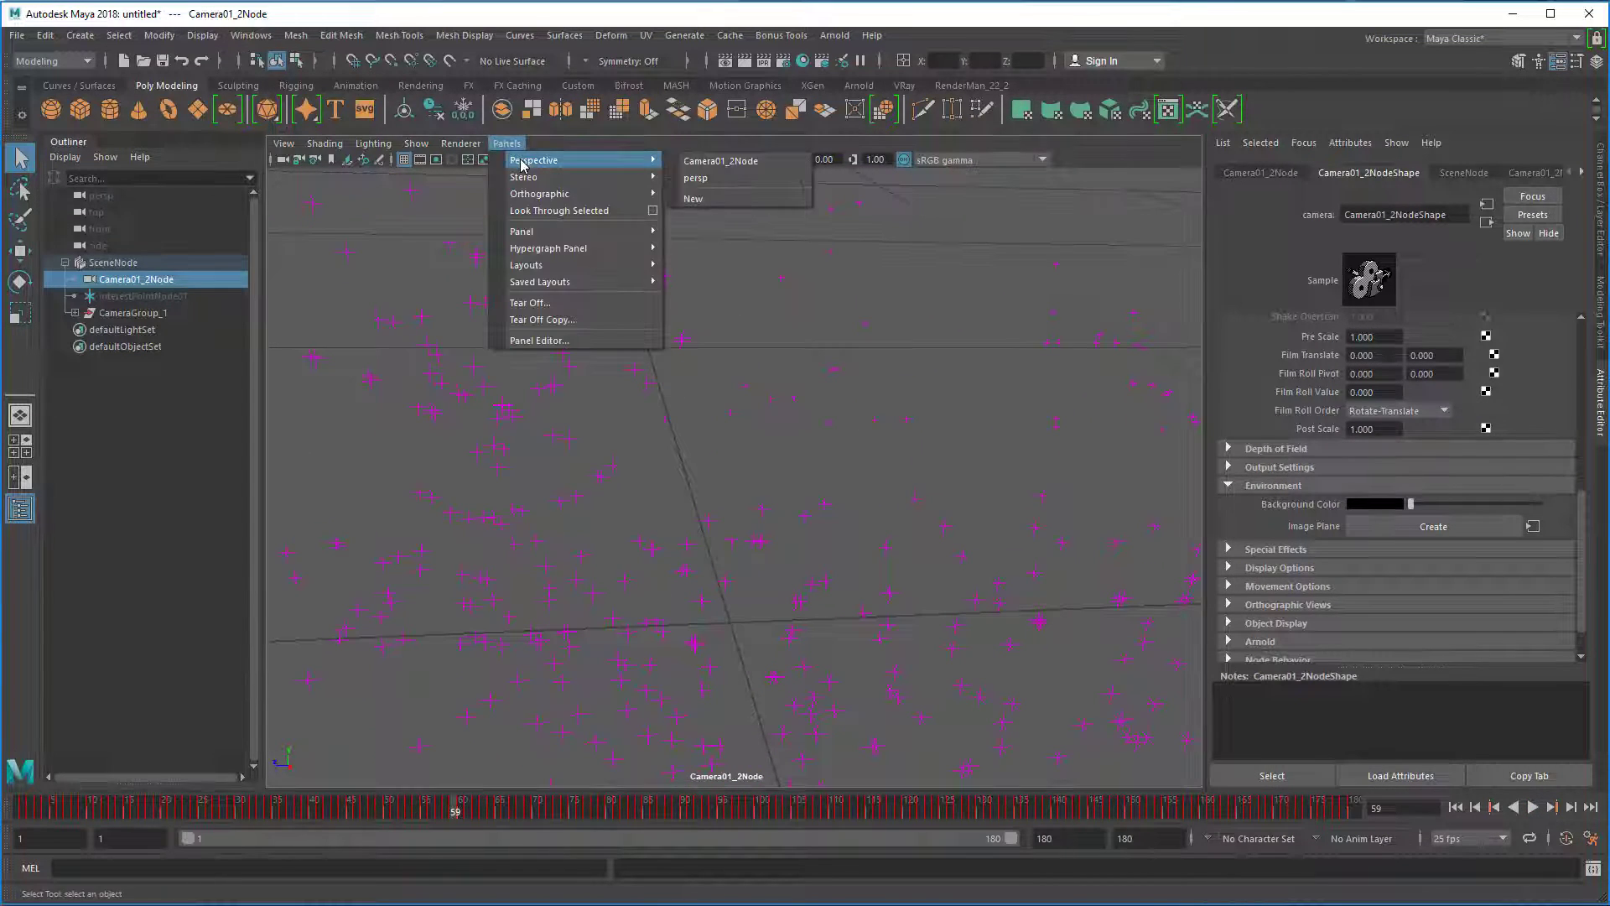
mouse_move(587, 160)
left_click(697, 179)
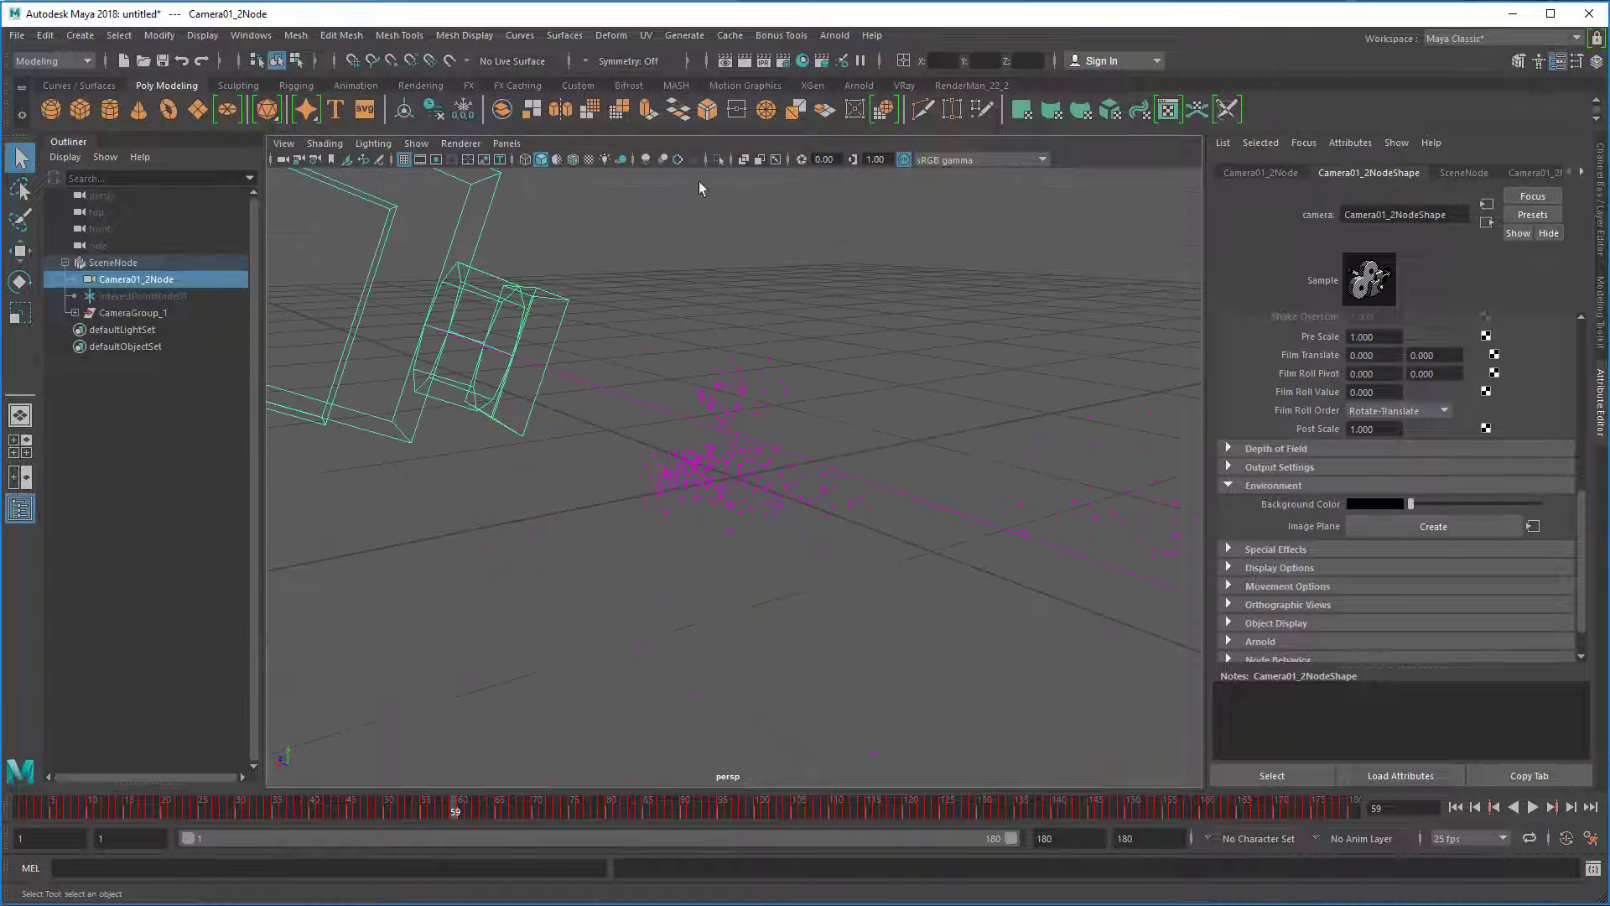
left_click_drag(691, 538, 808, 503, "alt")
right_click_drag(566, 485, 856, 525, "alt")
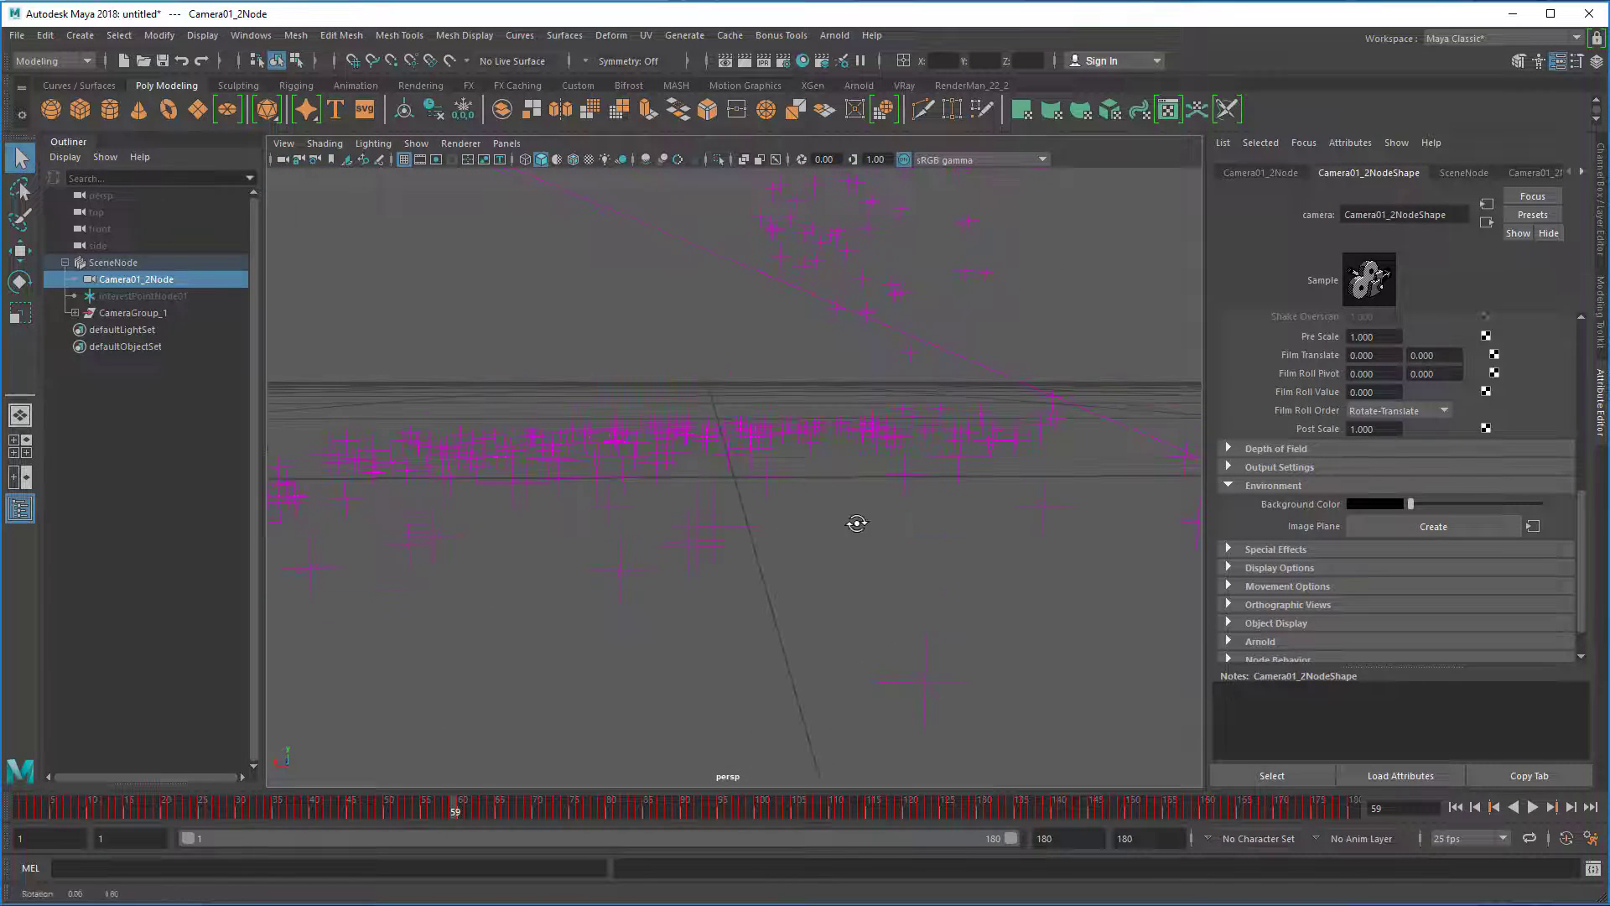
left_click_drag(978, 550, 728, 526, "alt")
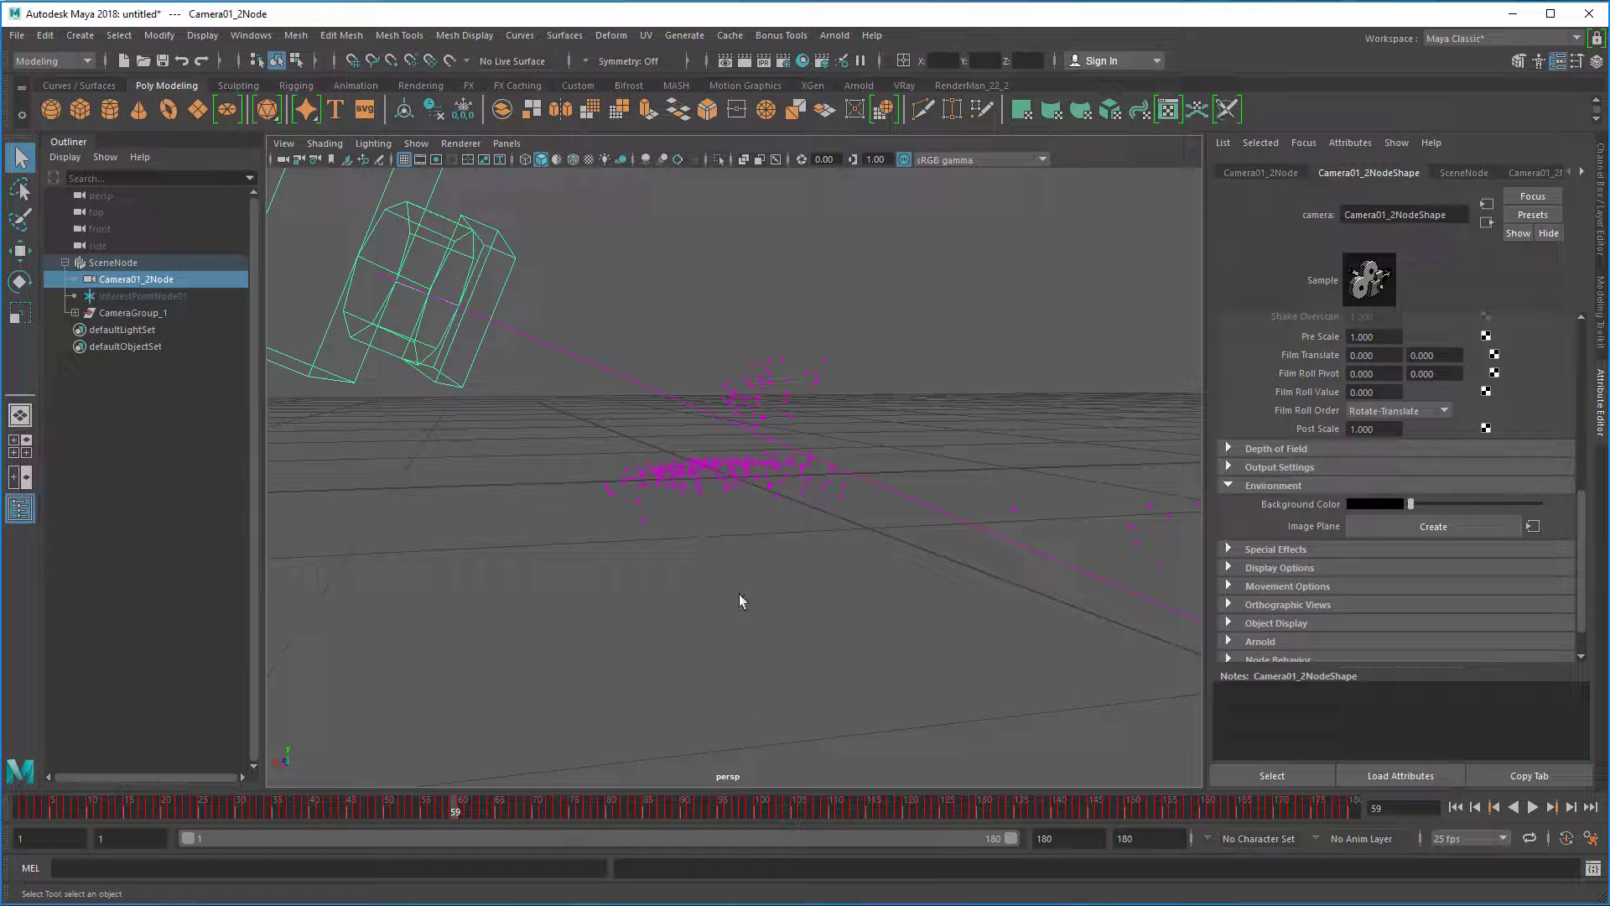
left_click_drag(772, 601, 696, 582, "alt")
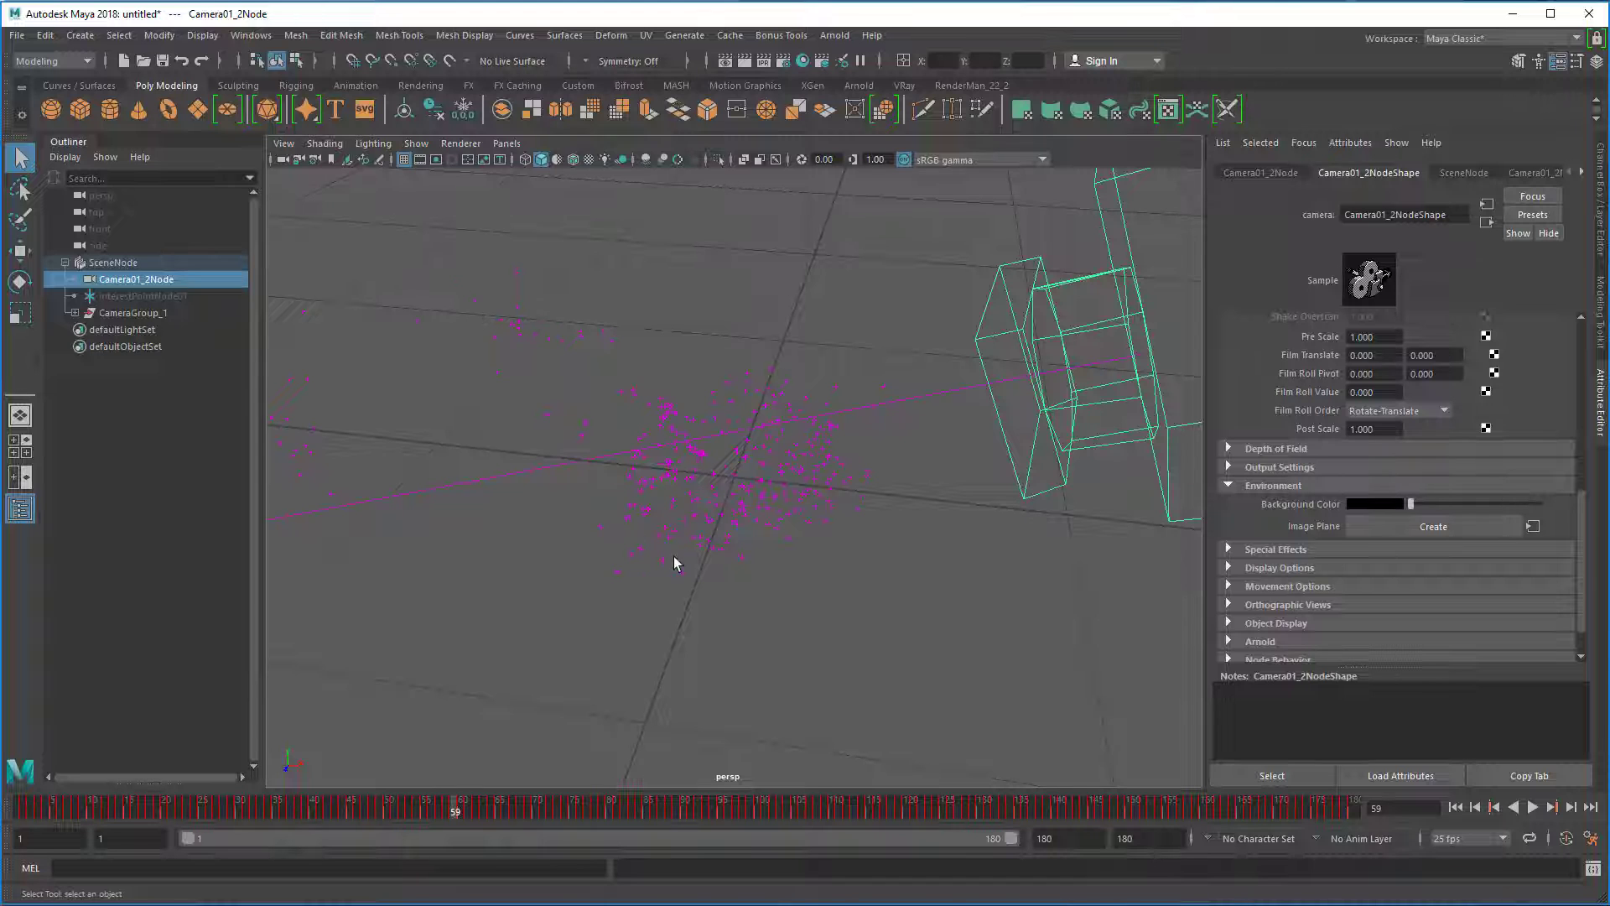
left_click_drag(788, 575, 694, 586, "alt")
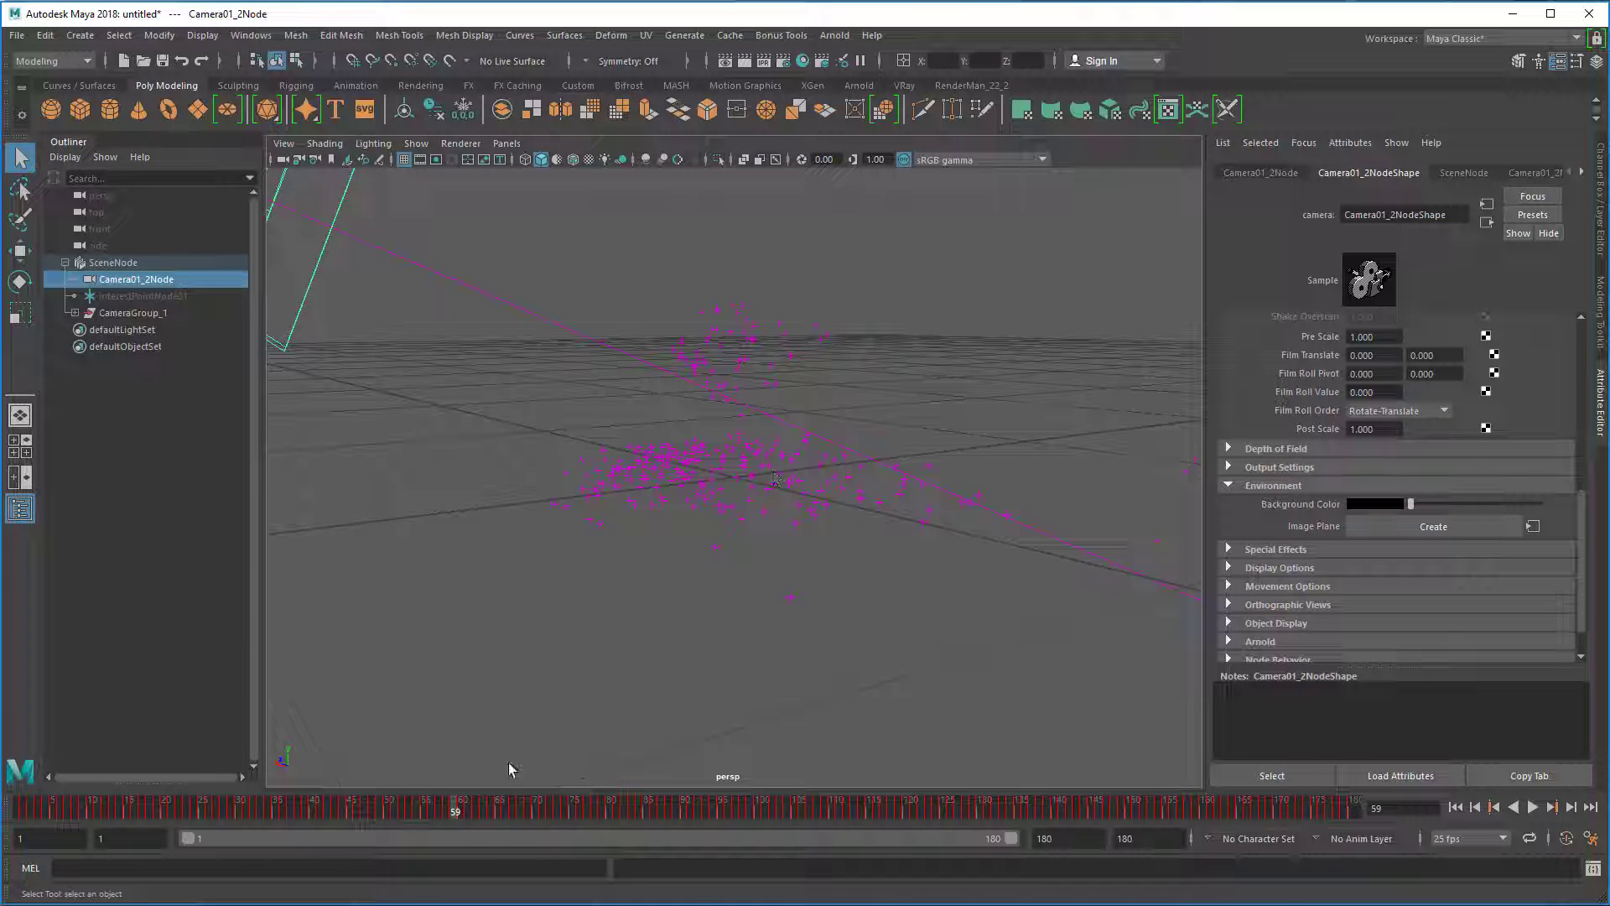
At frame 1, create an image plane for Camera01_2Node using Indoor.001.jpg from the sourceimages Indoor/Indoor folder.
left_click_drag(457, 818, 18, 812)
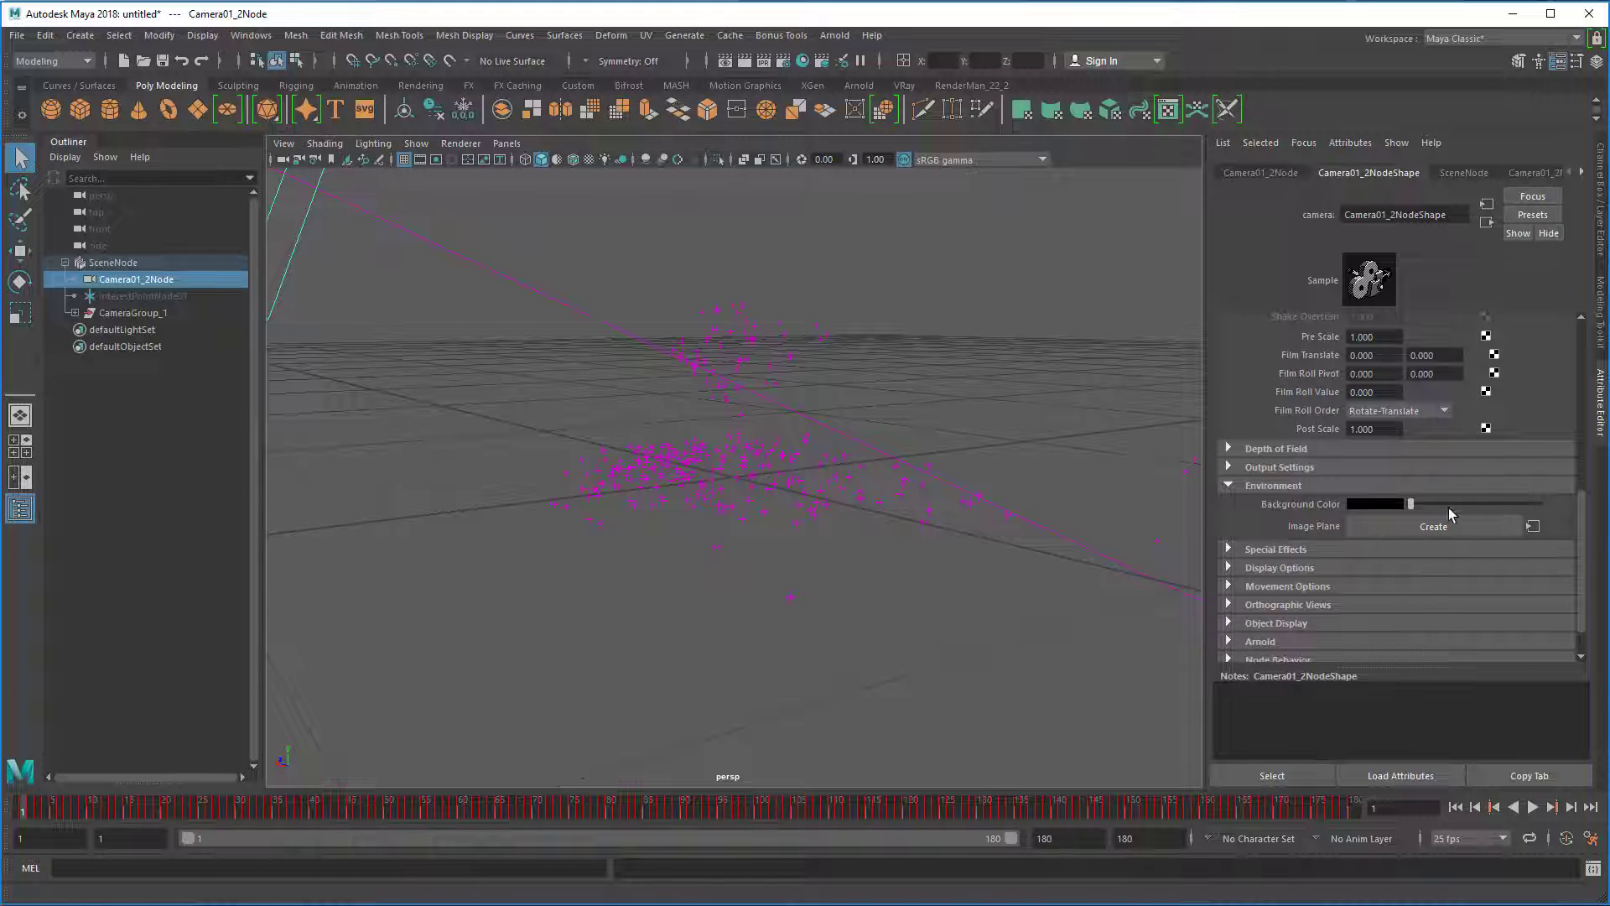
left_click(1411, 526)
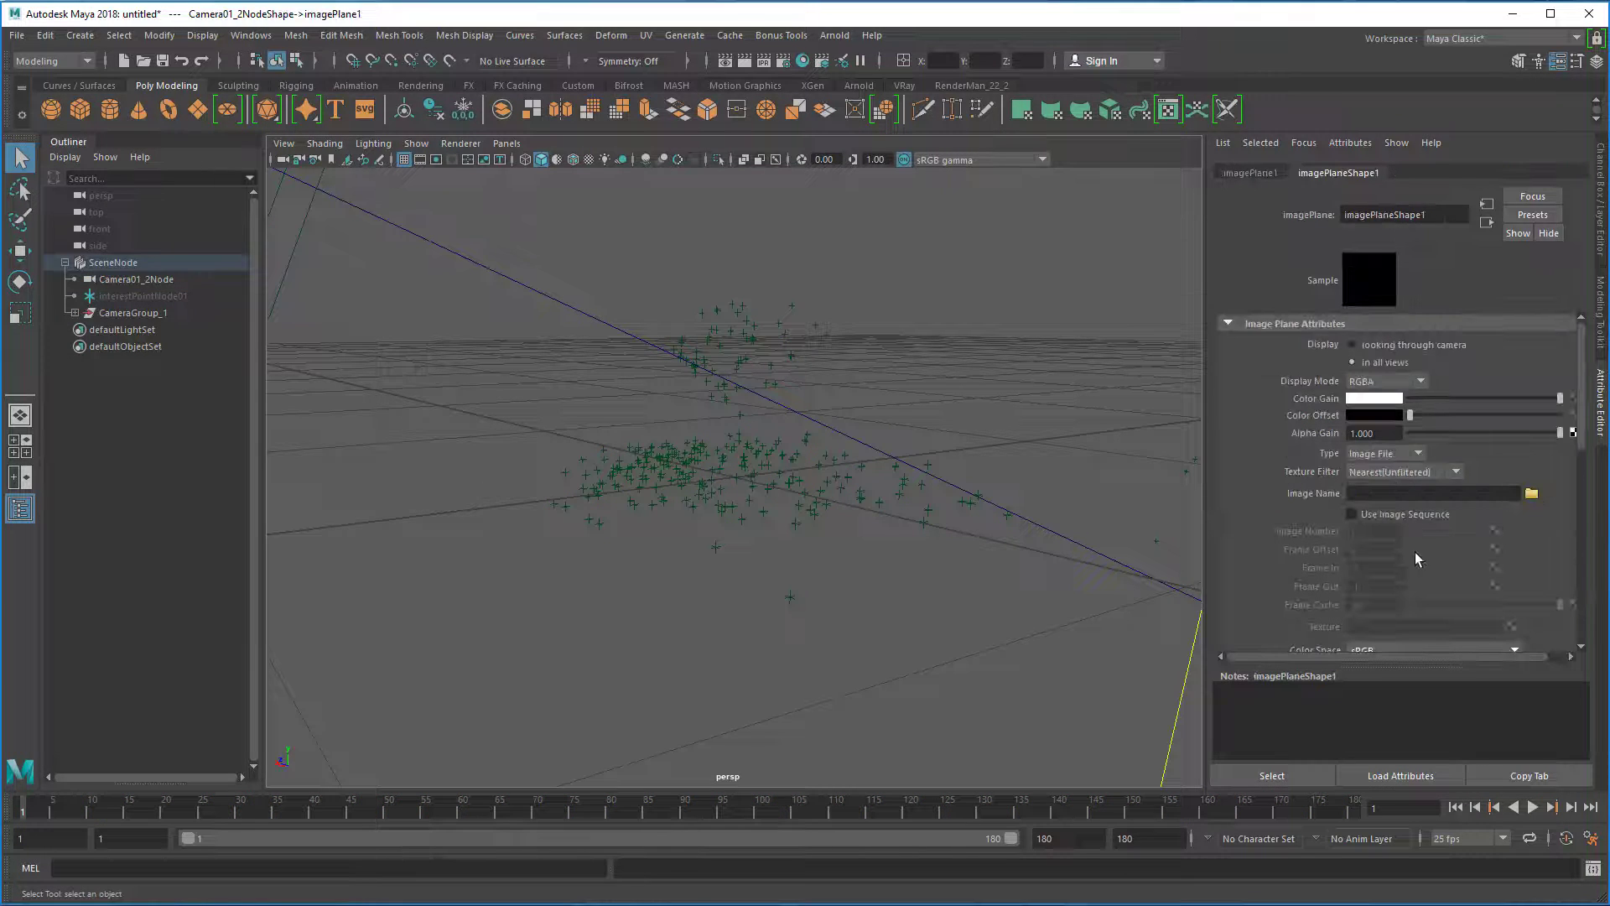
left_click(1531, 493)
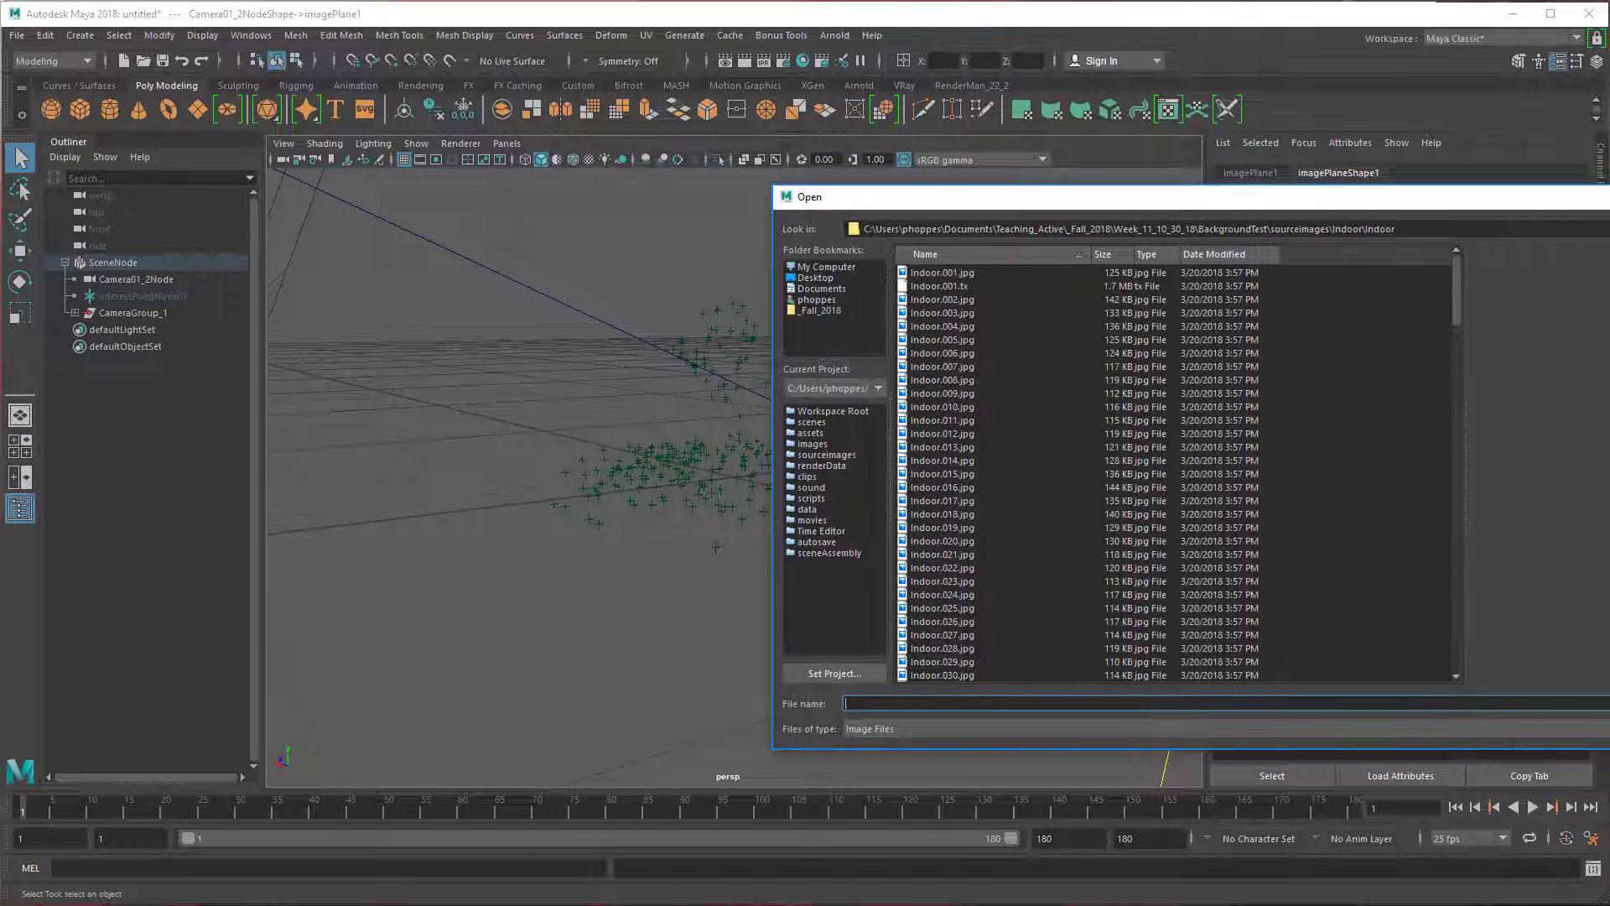
key("BackSpace")
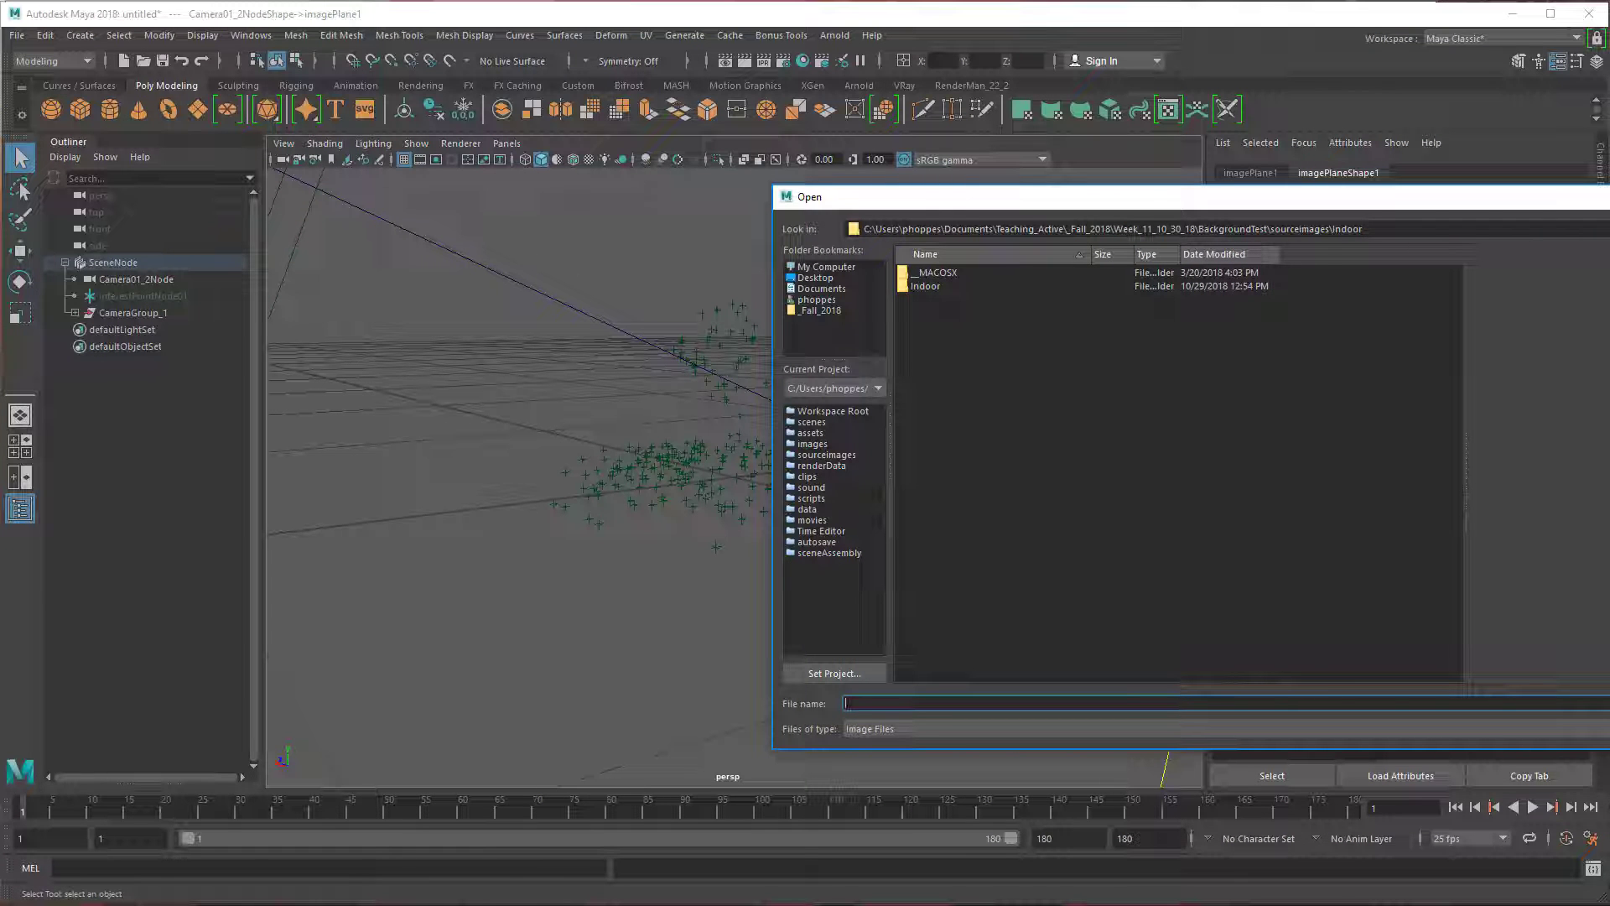
key("BackSpace")
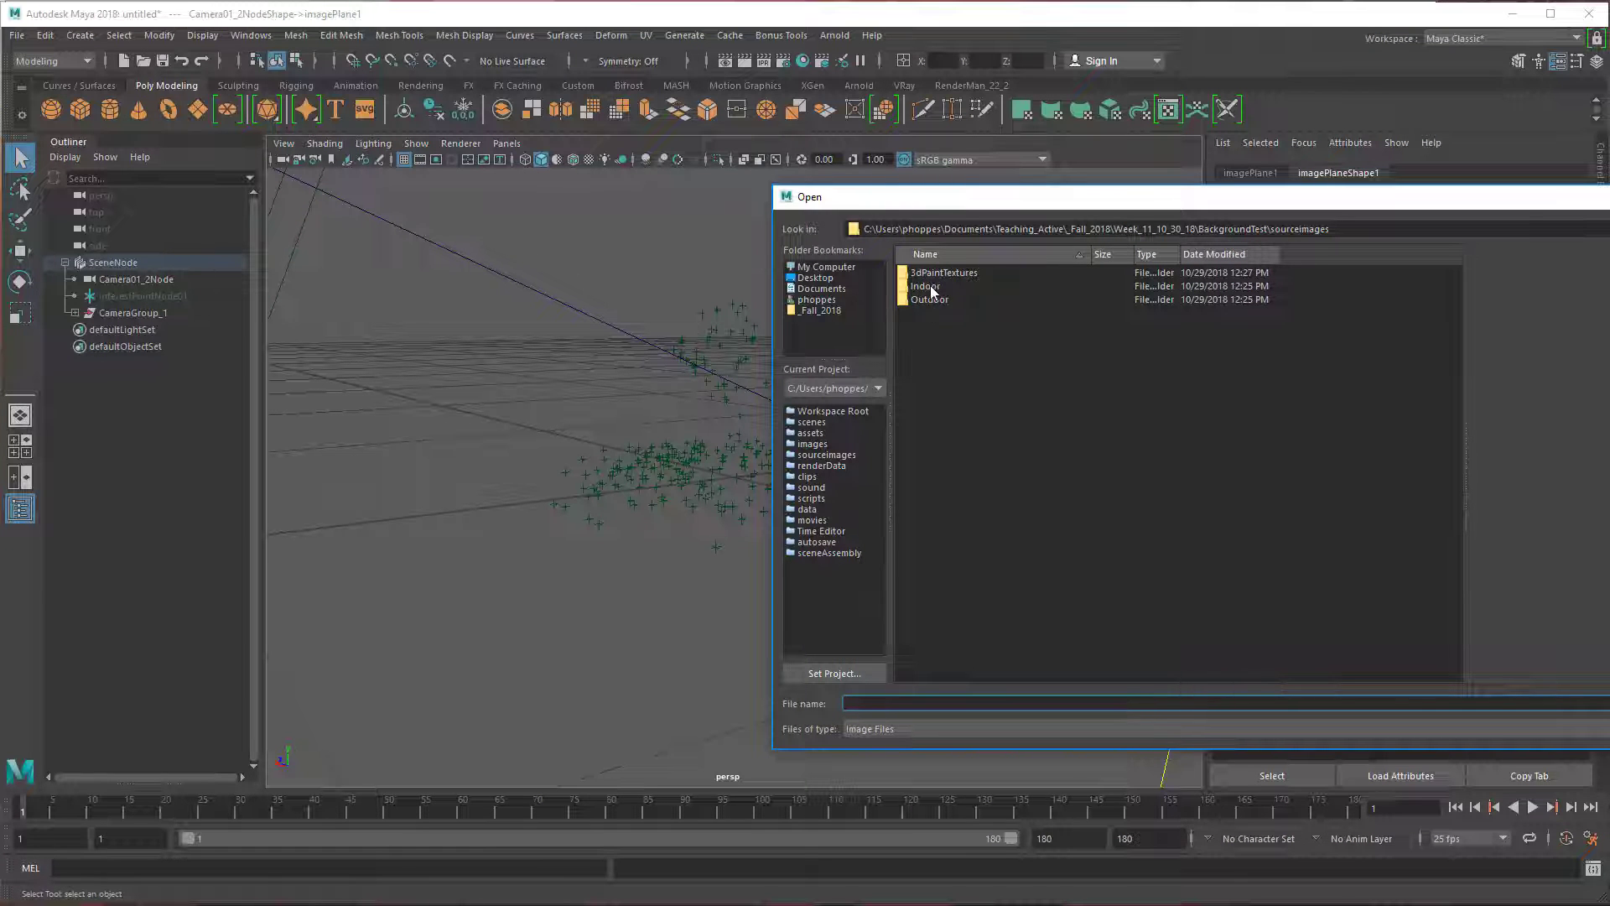
left_click(912, 291)
double_click(909, 288)
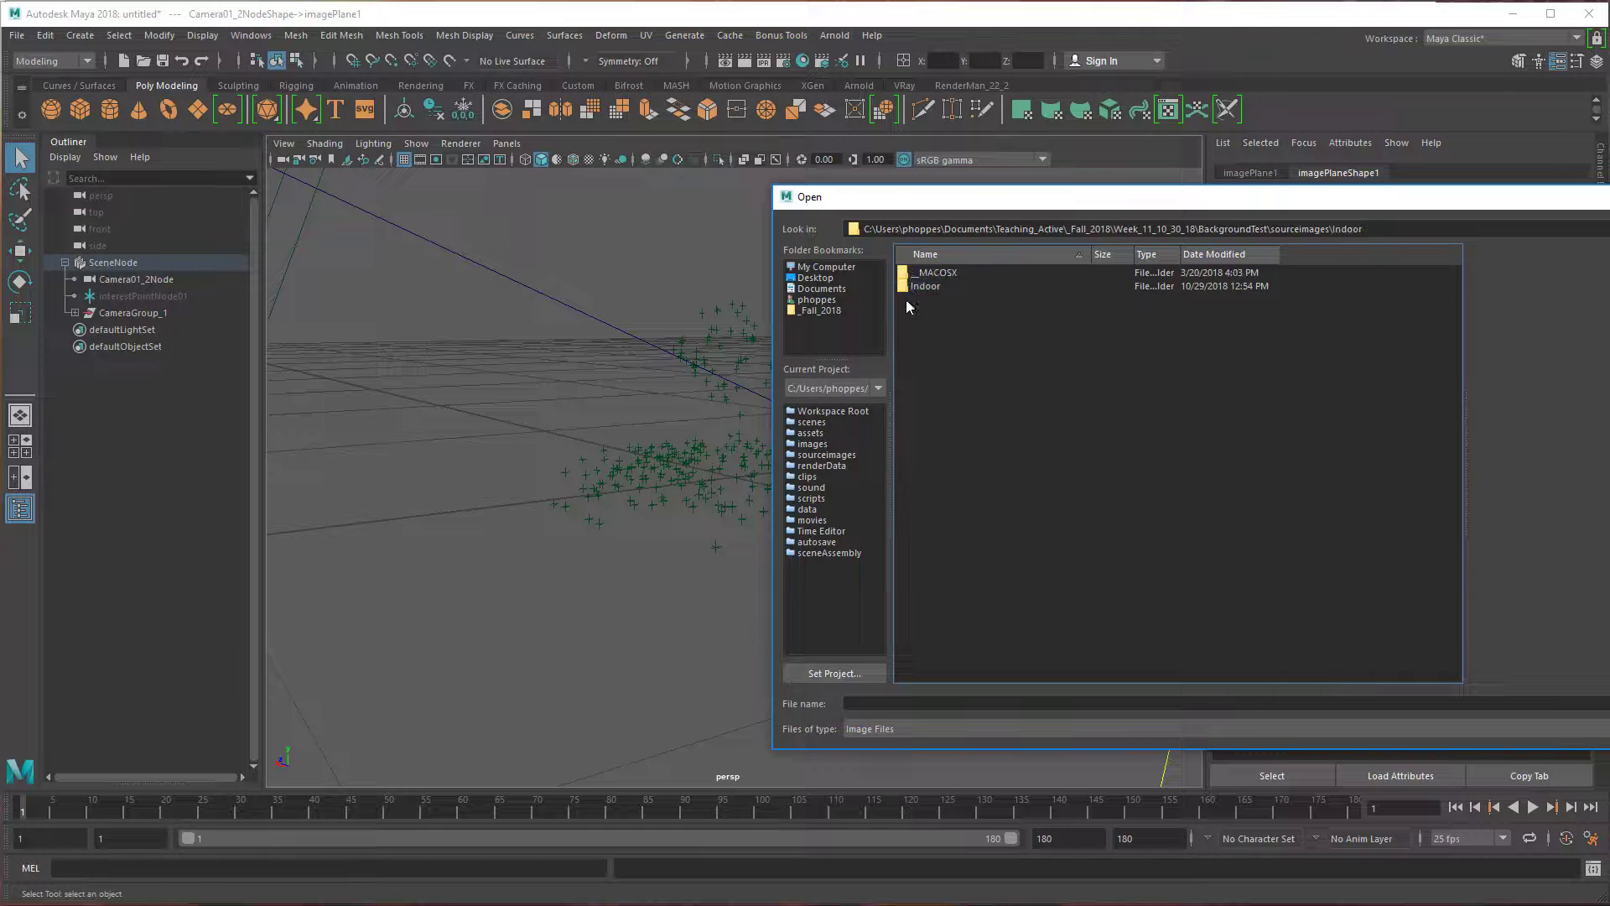
left_click(903, 291)
double_click(903, 289)
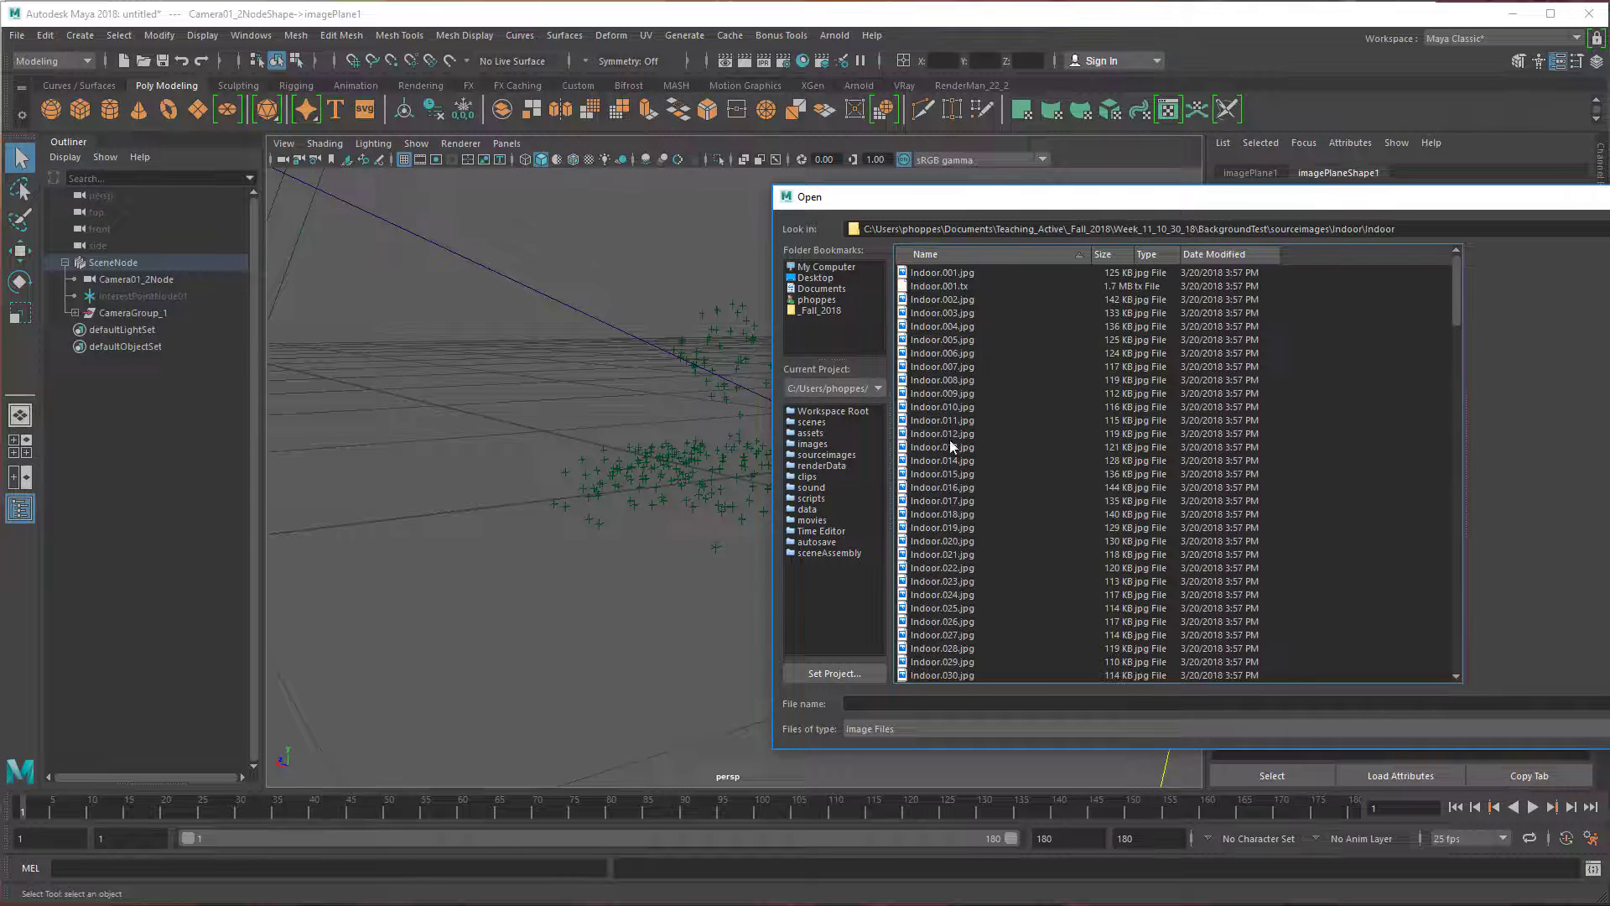
left_click(939, 274)
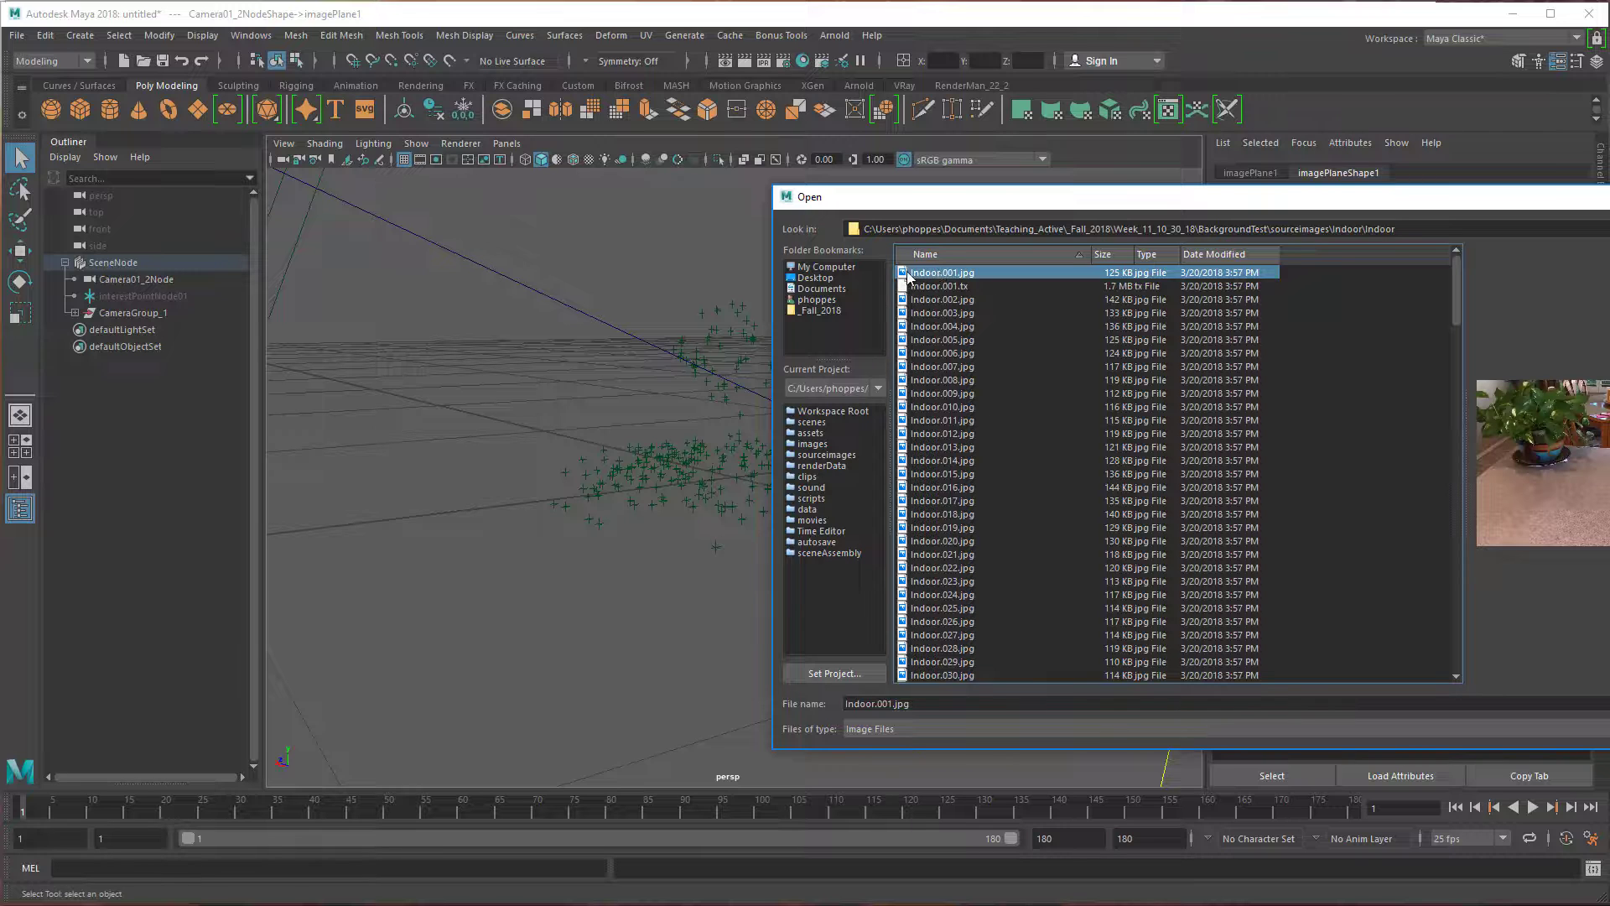
key("Return")
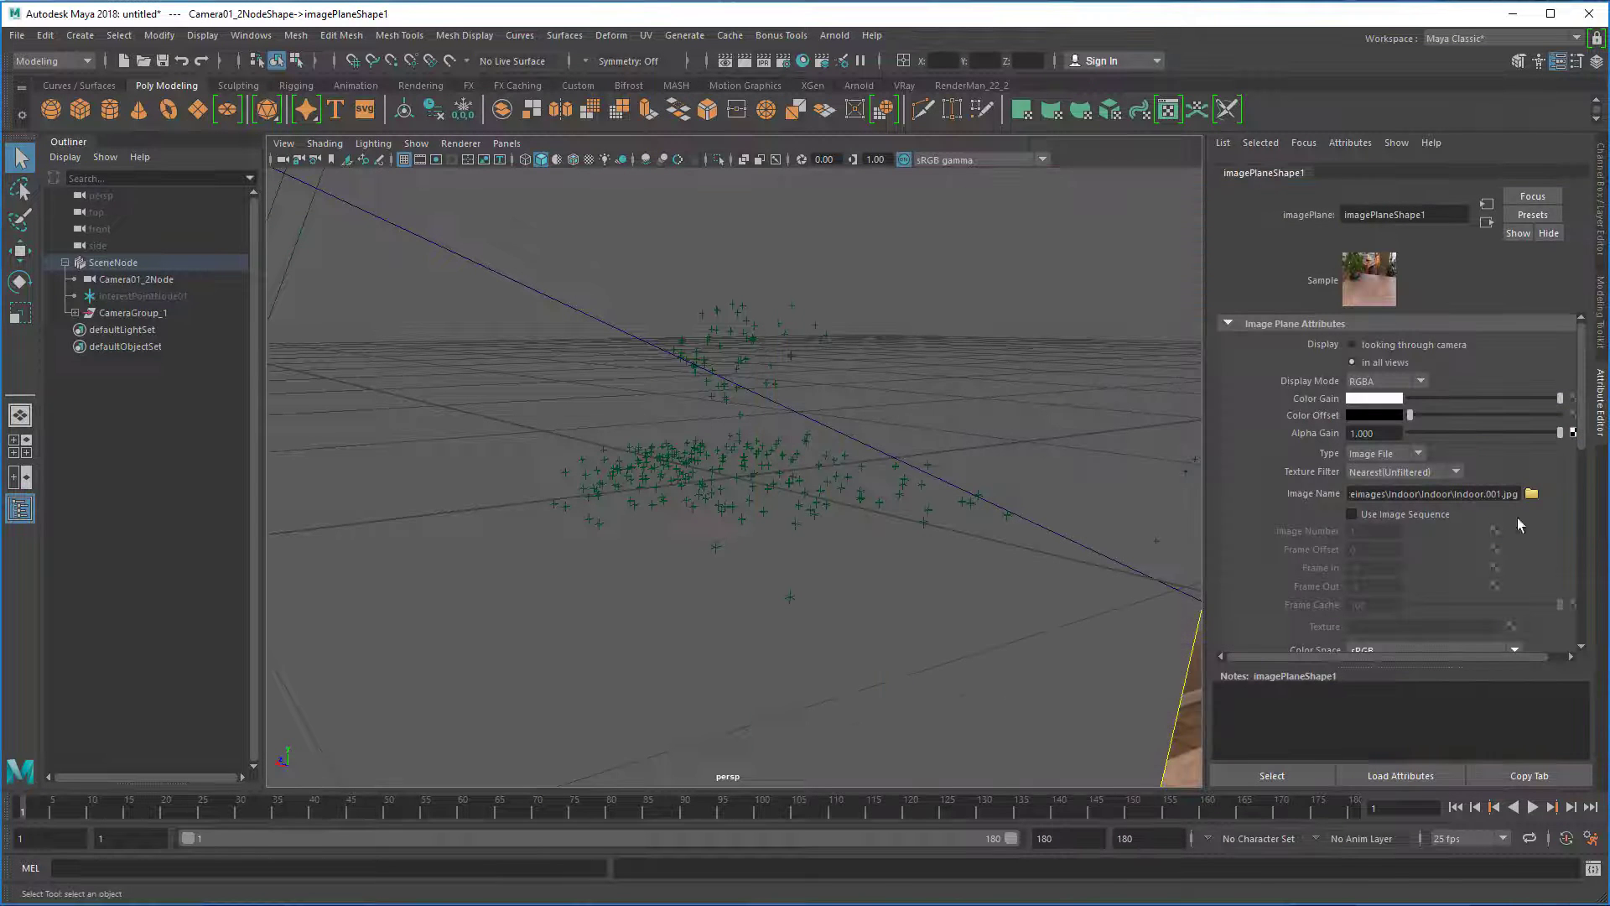
Enable the image sequence on the image plane and switch the viewport to Camera01_2Node.
left_click(1352, 514)
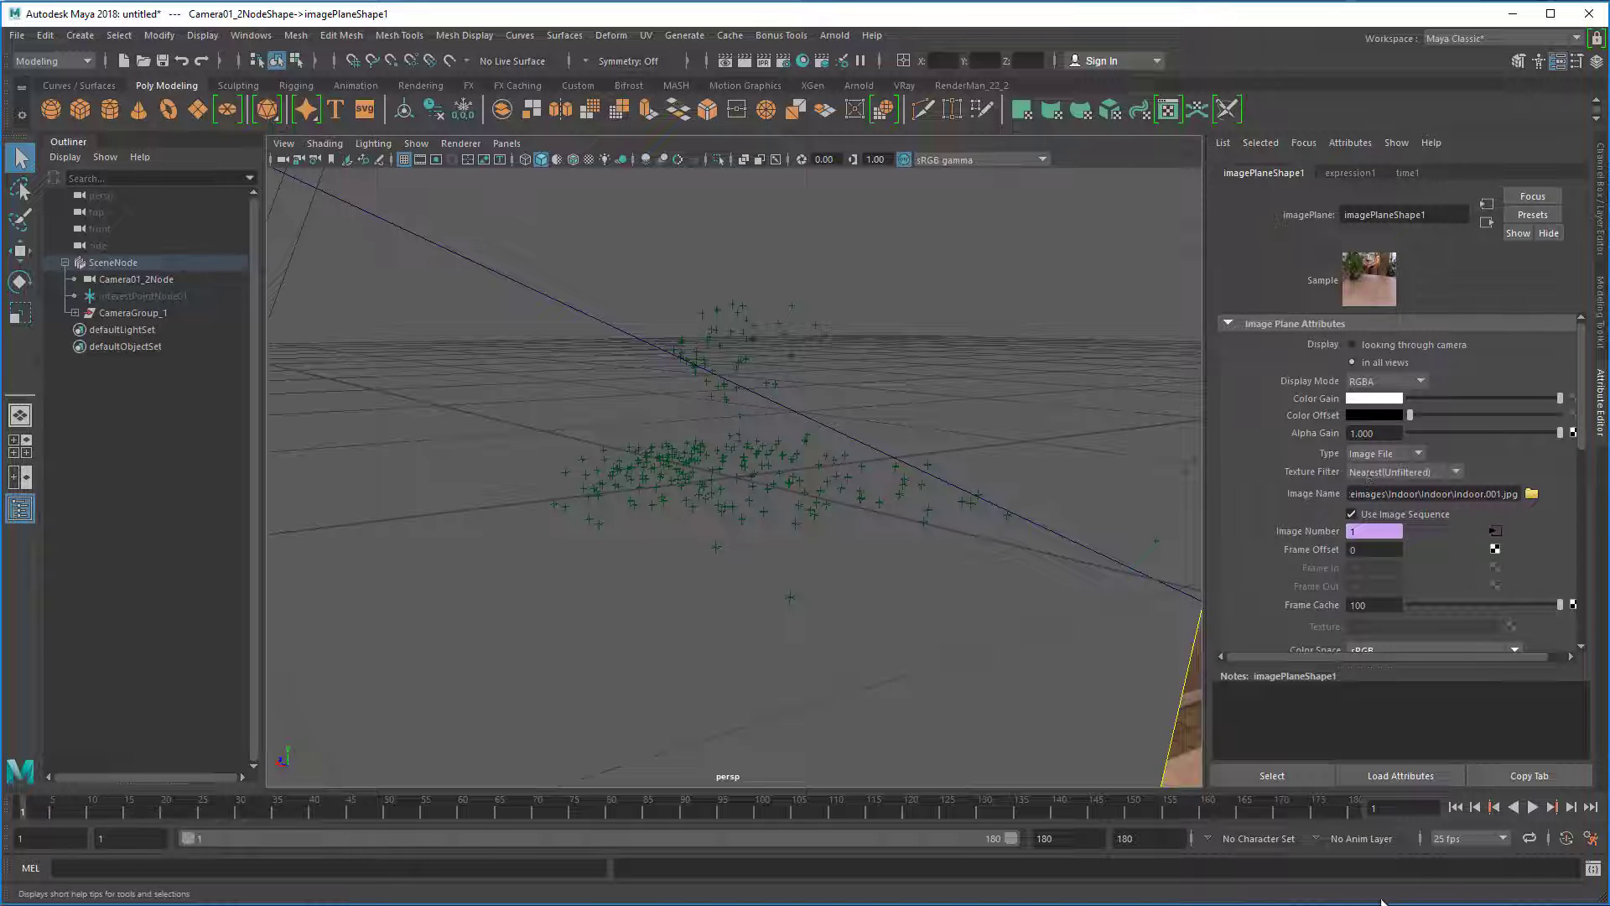
left_click(506, 144)
mouse_move(541, 160)
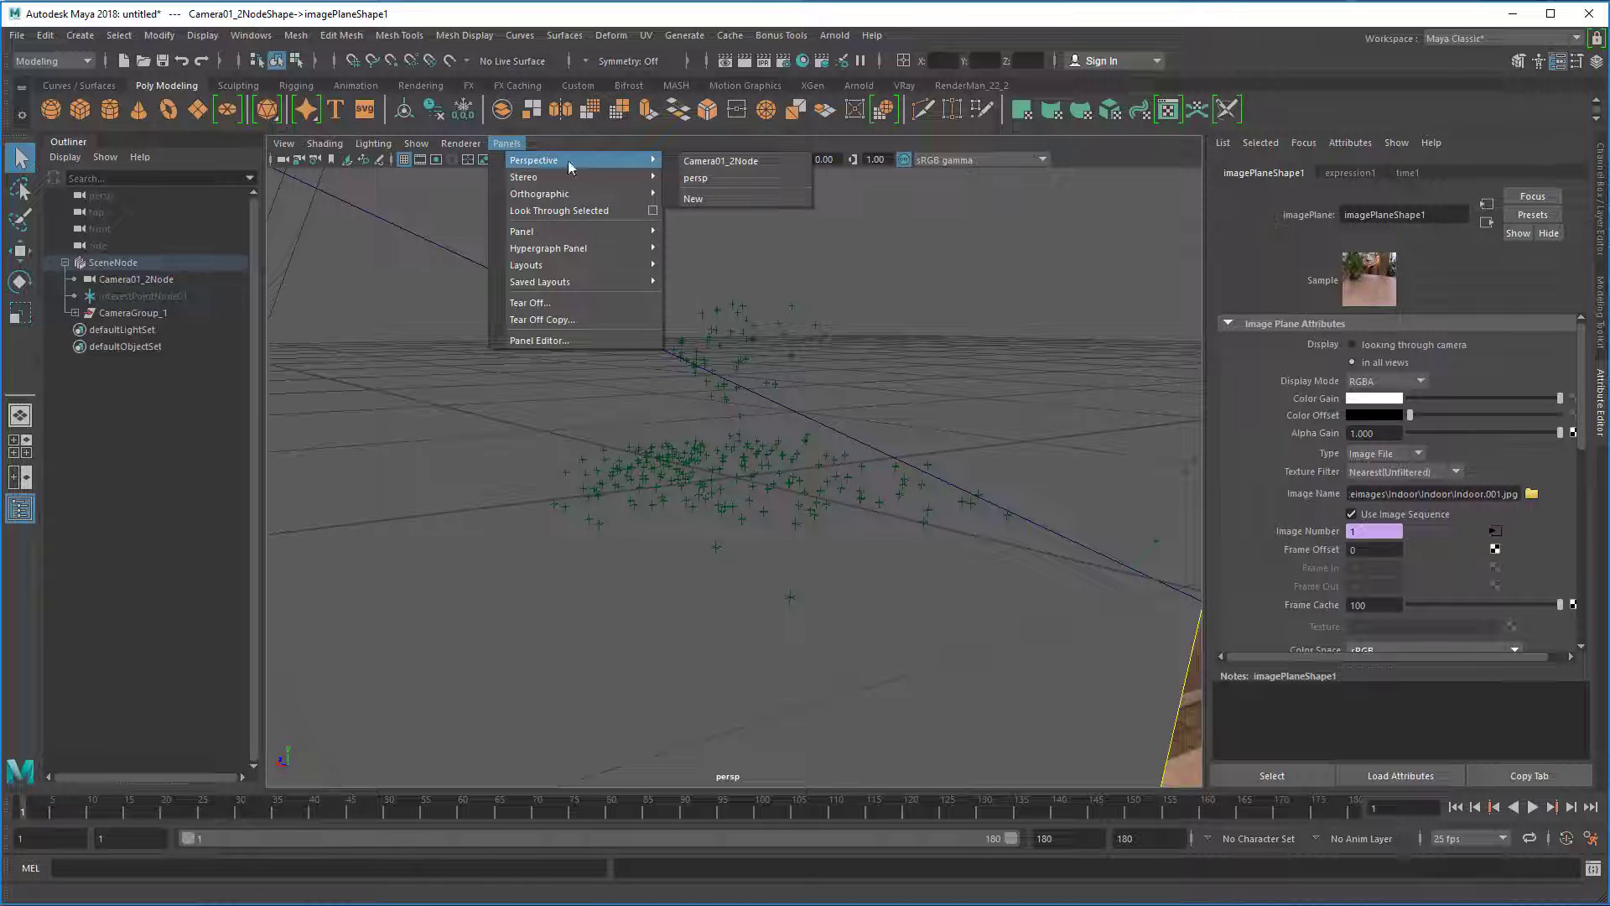
left_click(743, 169)
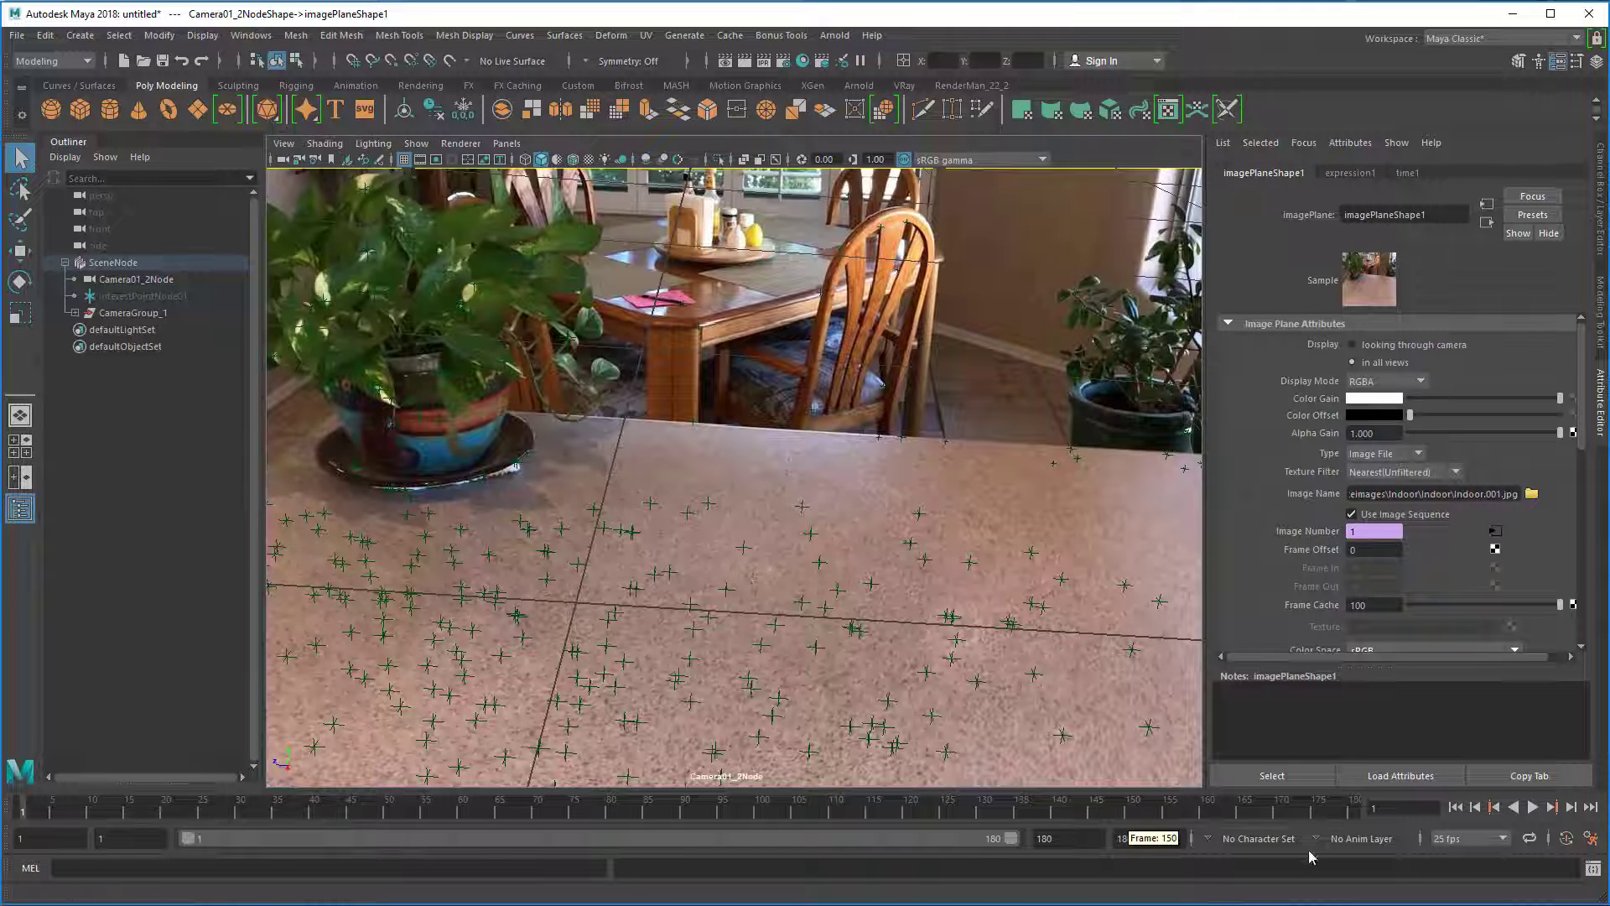
Play the footage to check how the tracking points follow the countertop, and return to the first frame.
left_click(1531, 807)
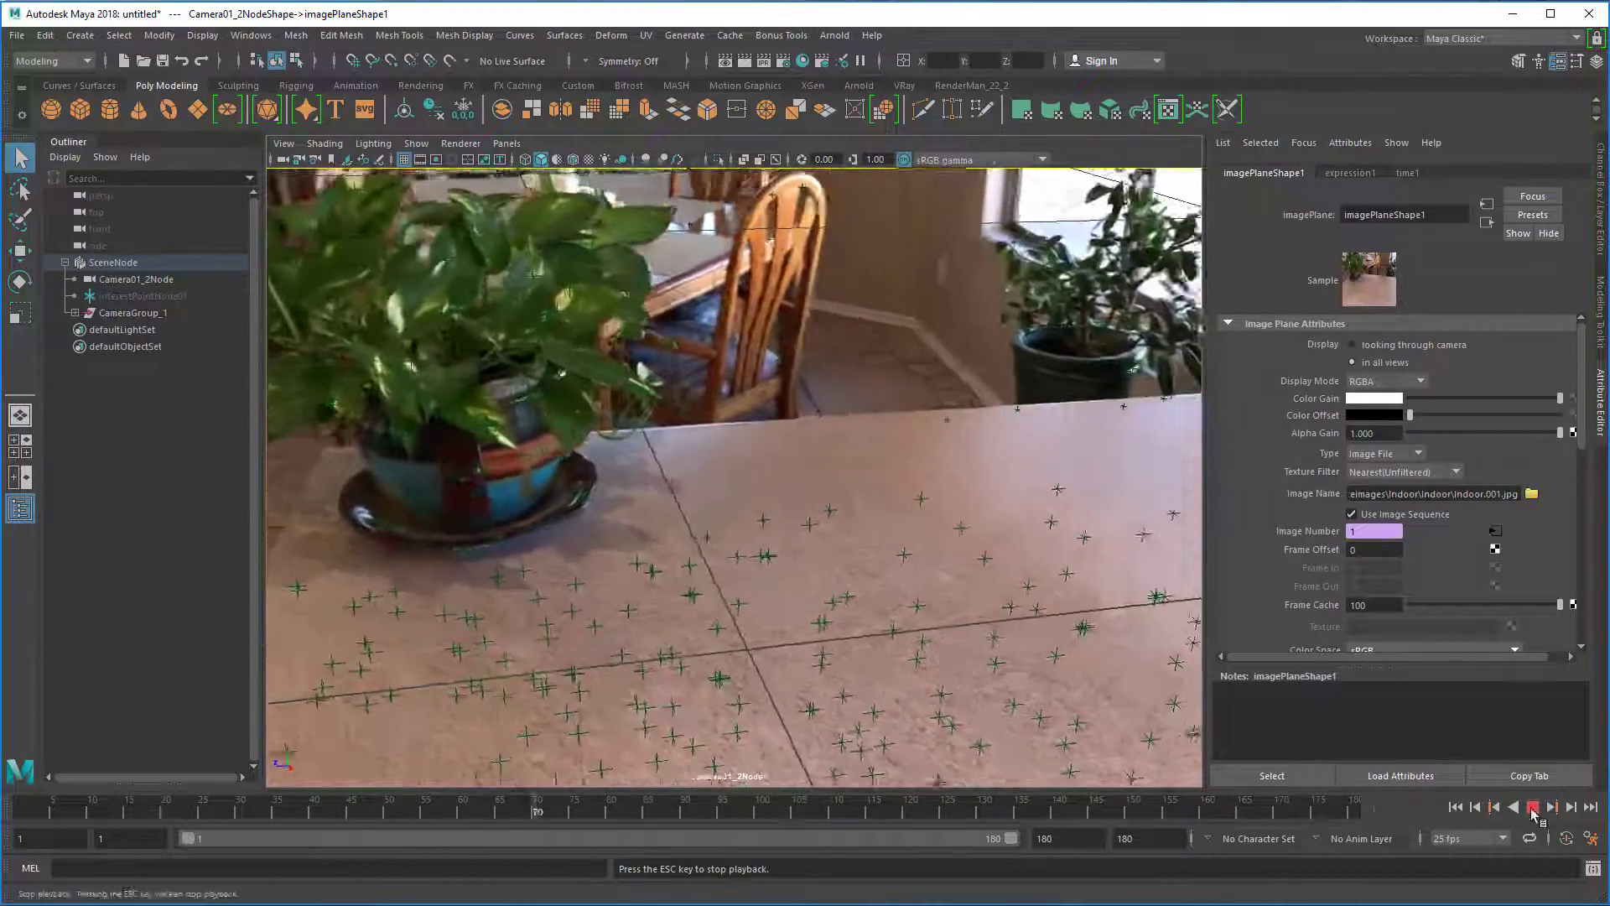
left_click(1533, 806)
left_click(1455, 807)
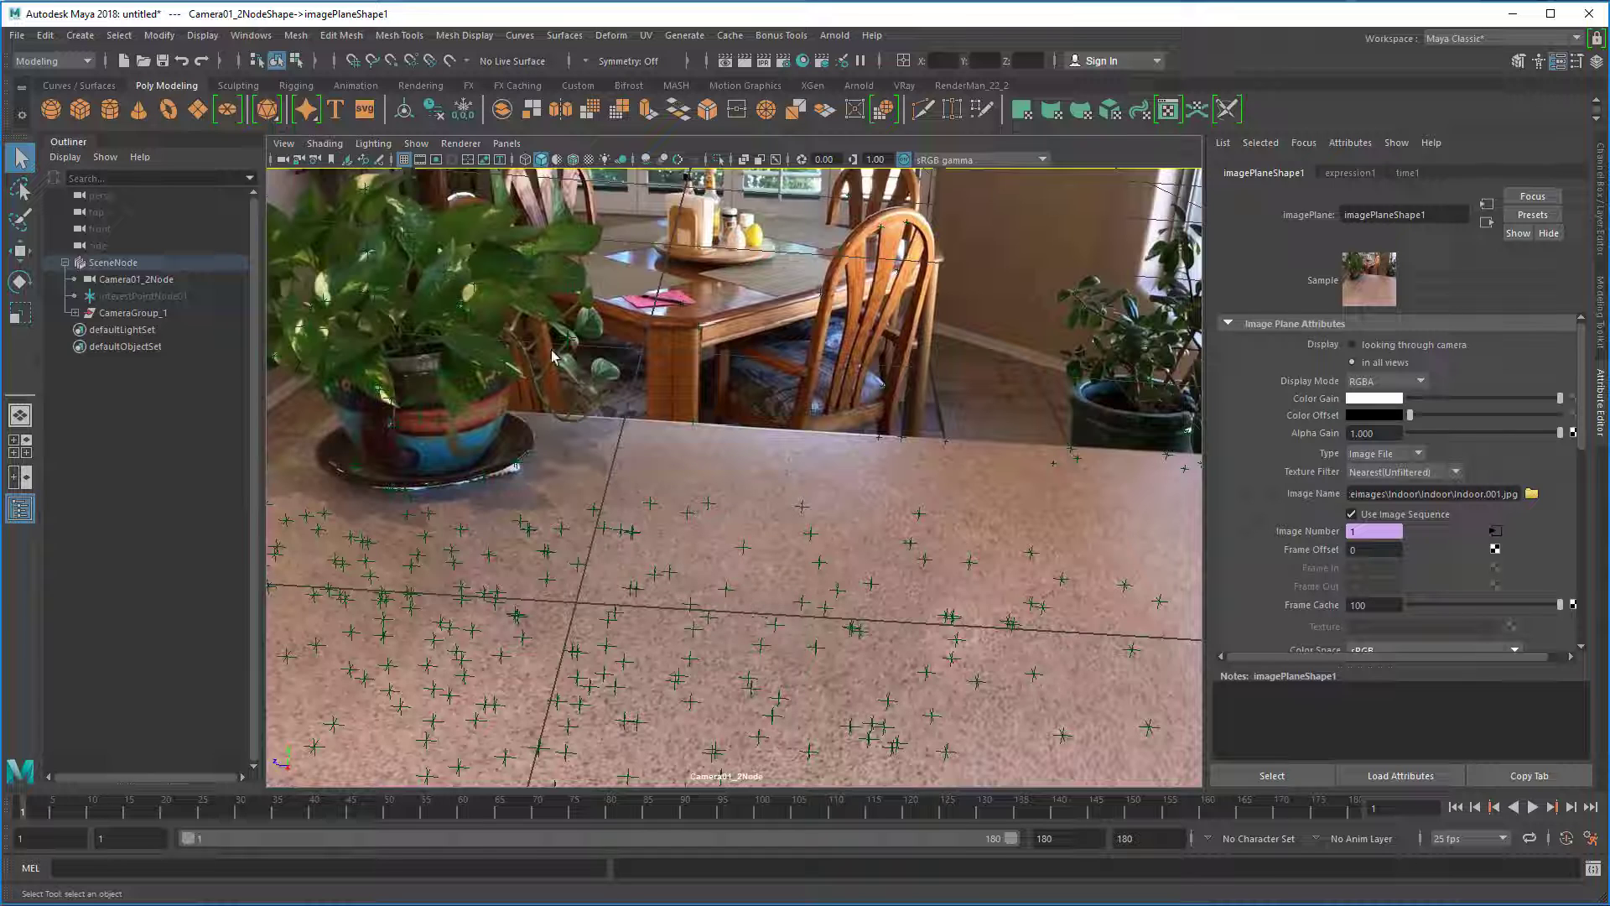
Create a polygon plane on the countertop and move it about -0.2 along Z, away from the potted plant.
left_click(198, 110)
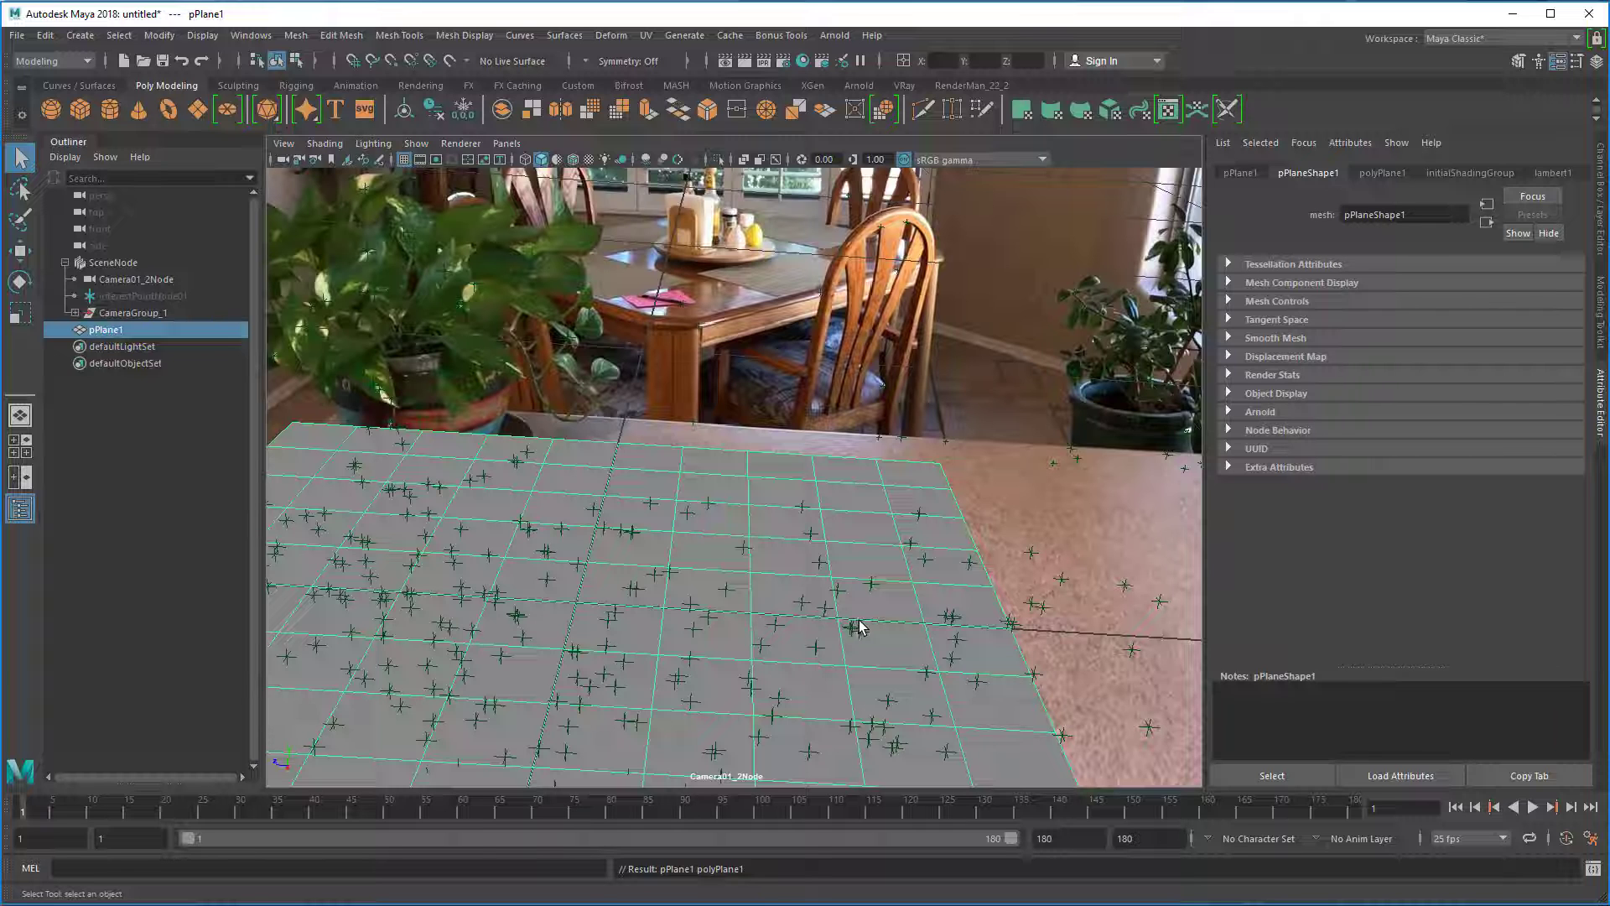
key("w")
left_click_drag(513, 600, 676, 618)
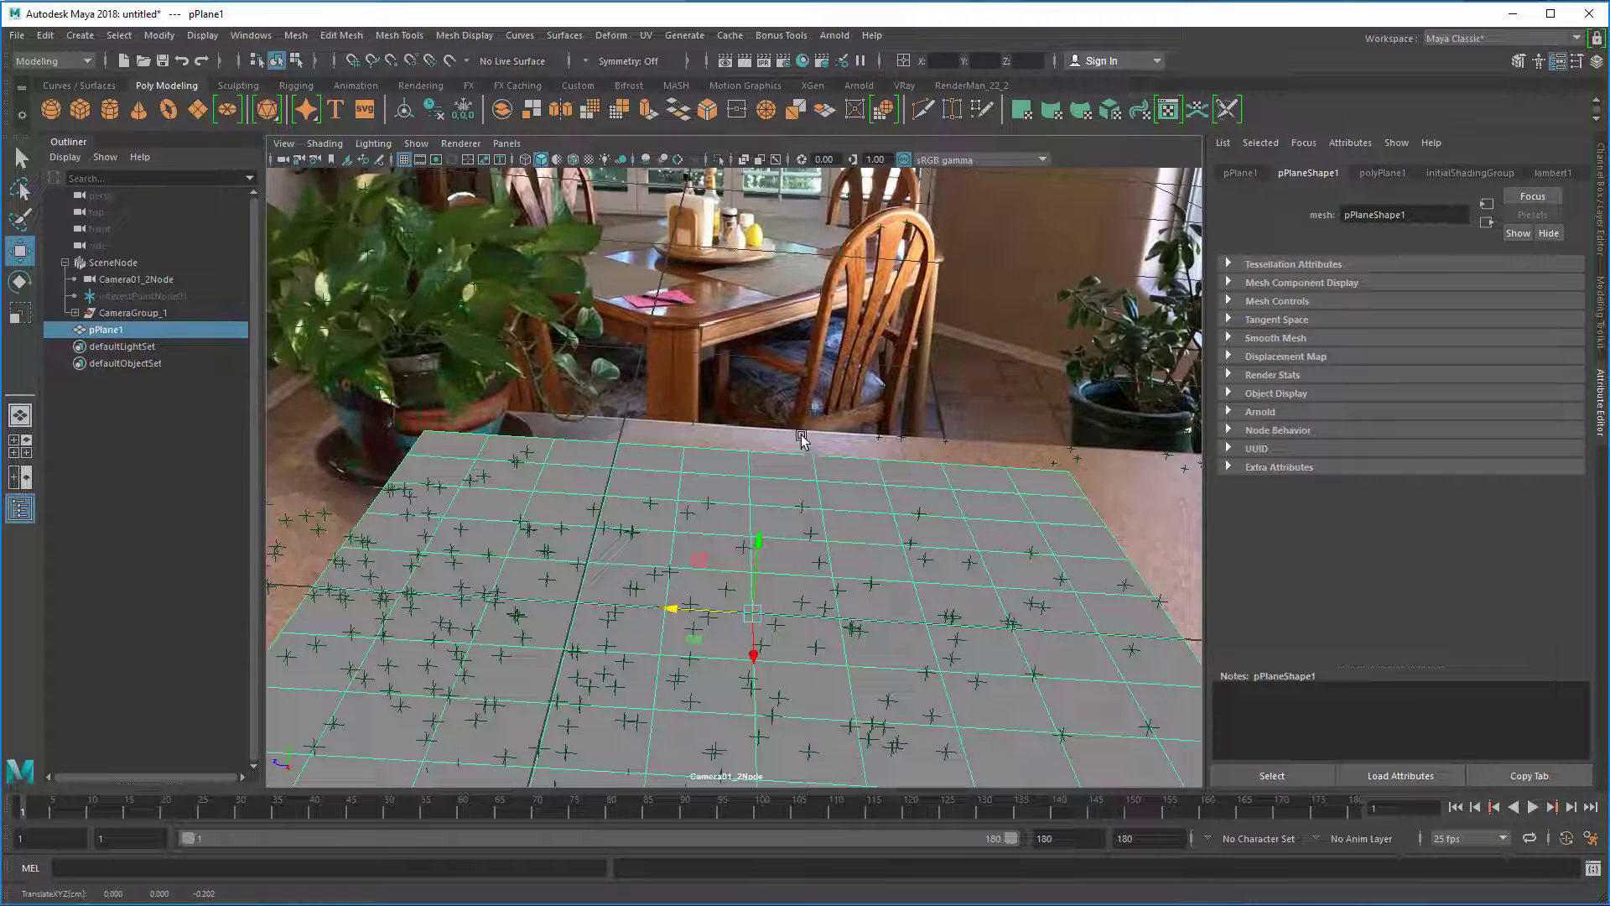
Scrub the timeline from frame 70 to frame 161 to check that the plane sticks to the countertop.
left_click(537, 807)
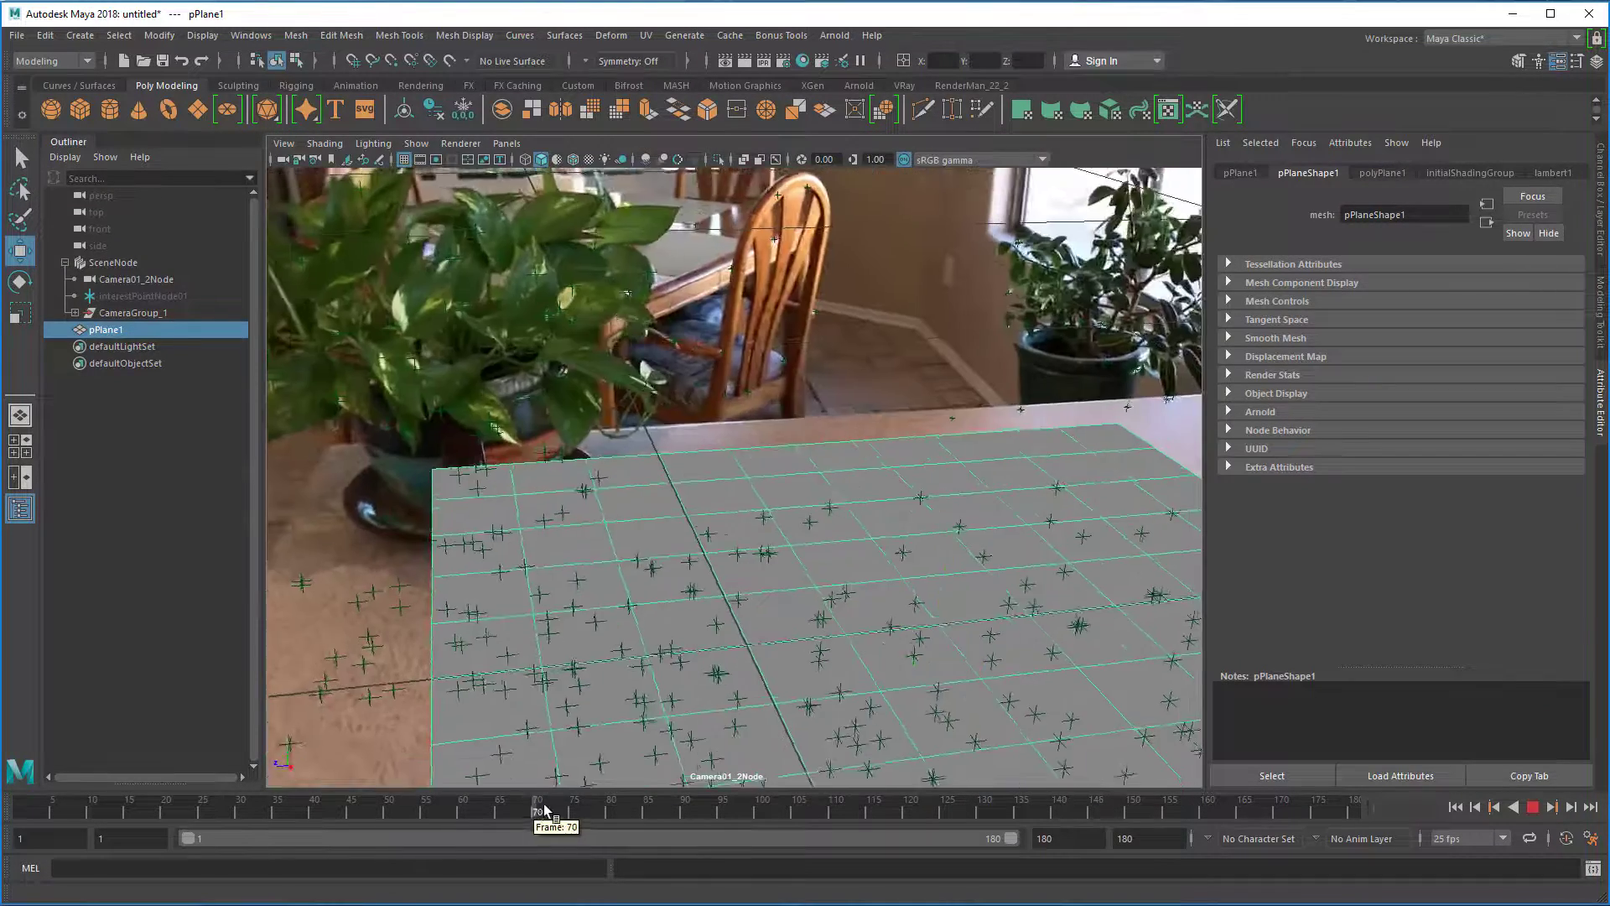
left_click_drag(544, 808, 1212, 748)
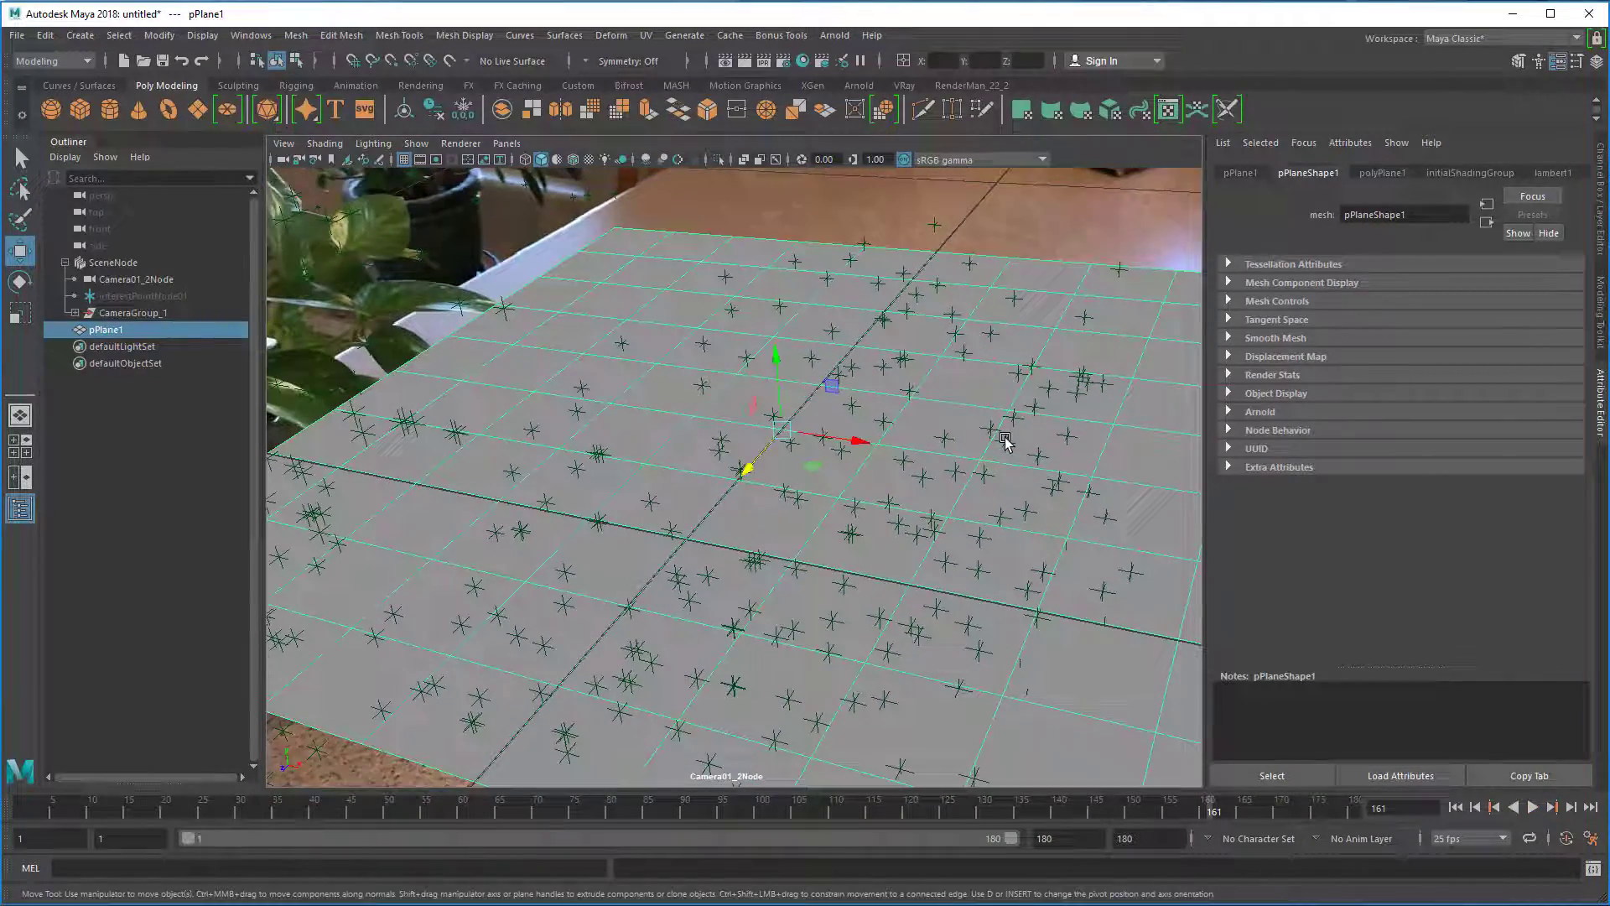
Shift the plane along X toward the potted plant and rotate it to about -2.4 degrees around Y to follow the countertop's edges.
left_click_drag(855, 442, 768, 432)
key("r")
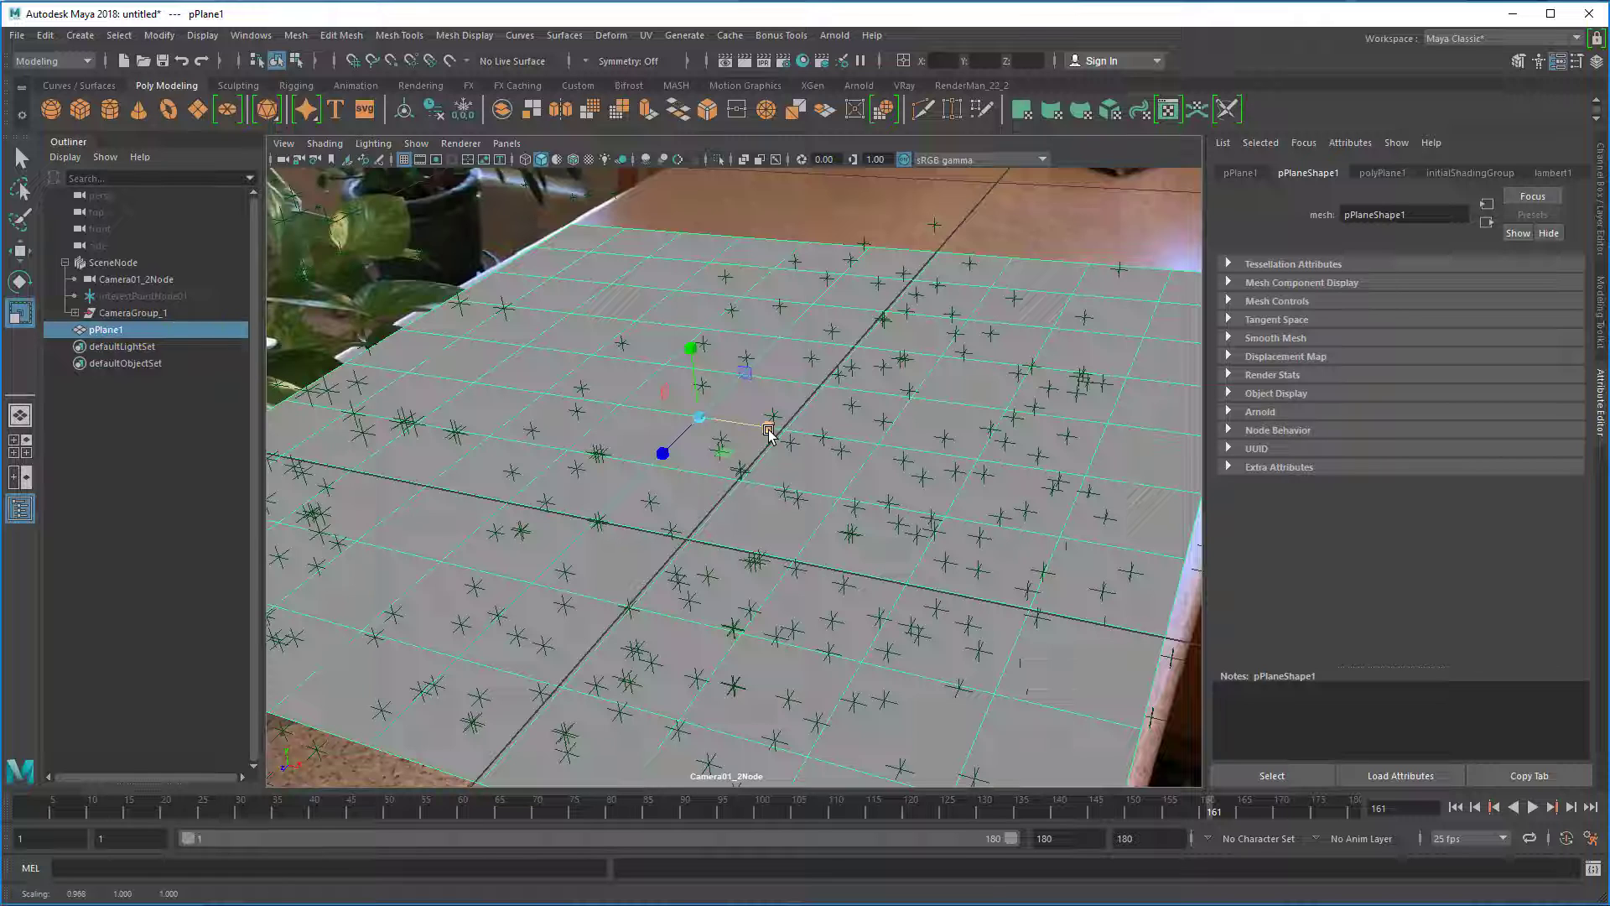
key("e")
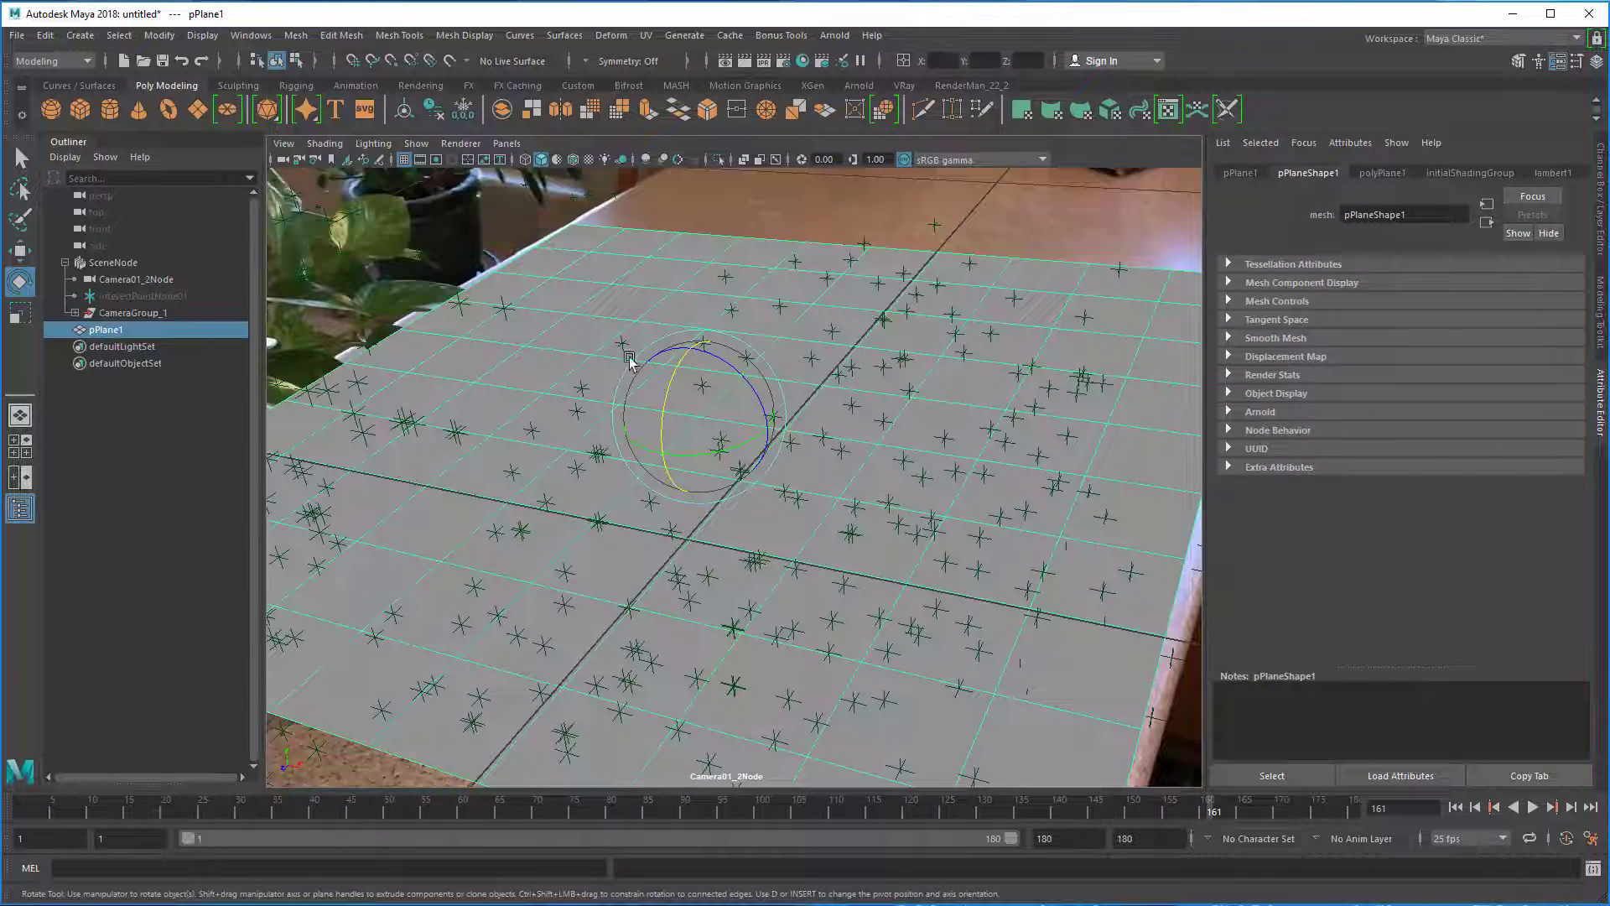
left_click_drag(745, 443, 743, 448)
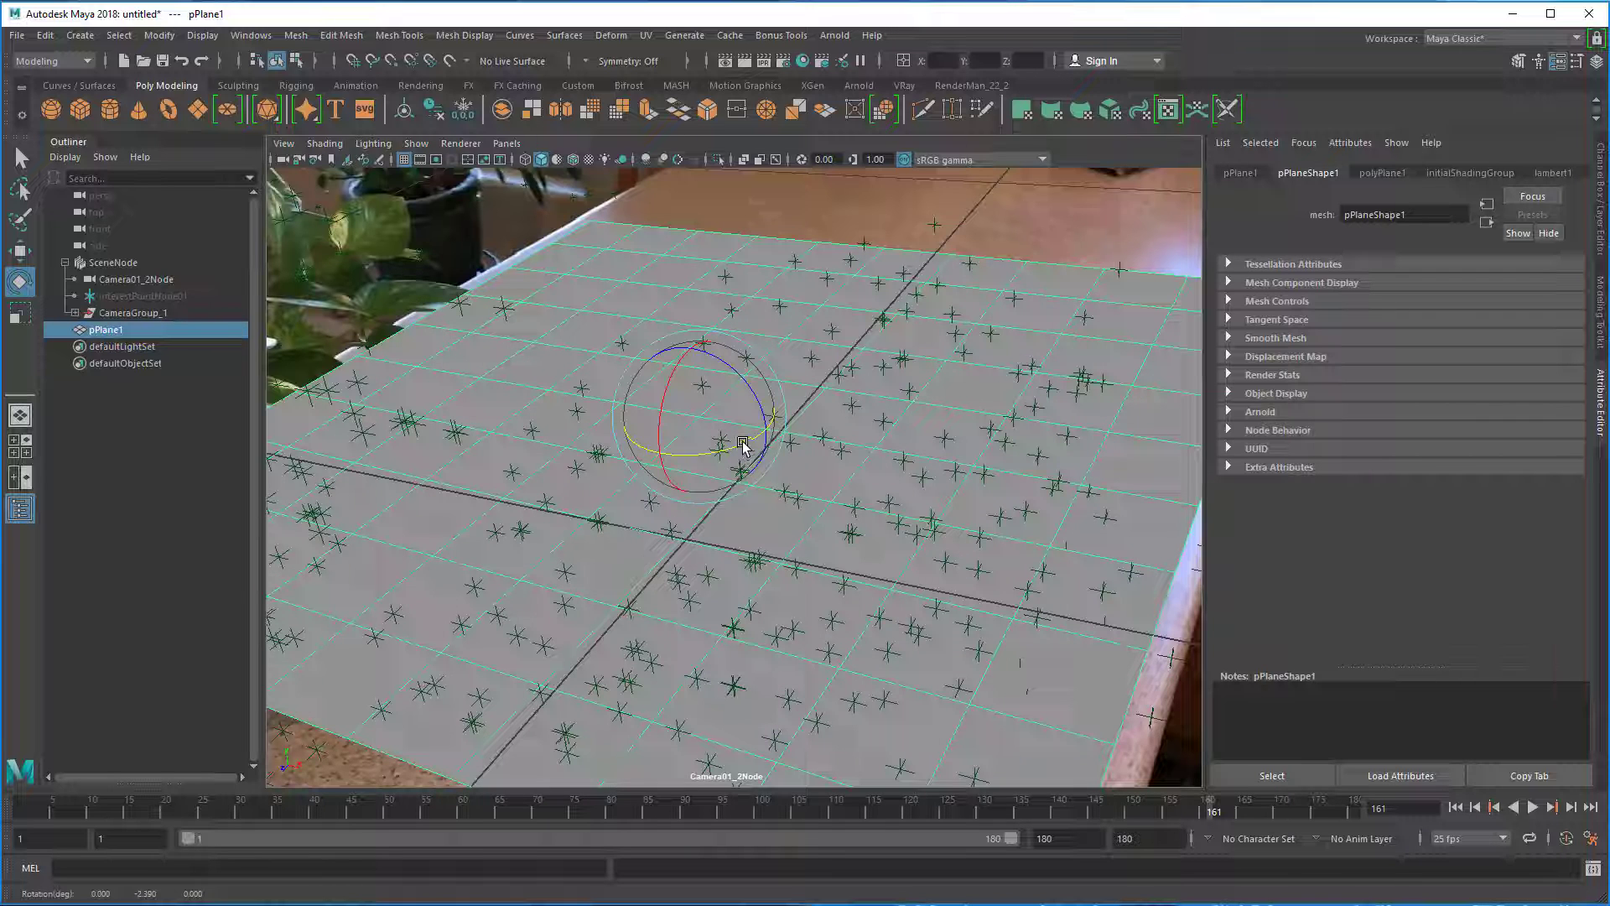
Scale the plane to about 1.0 in X to fit the countertop's width and lengthen it along Z.
key("r")
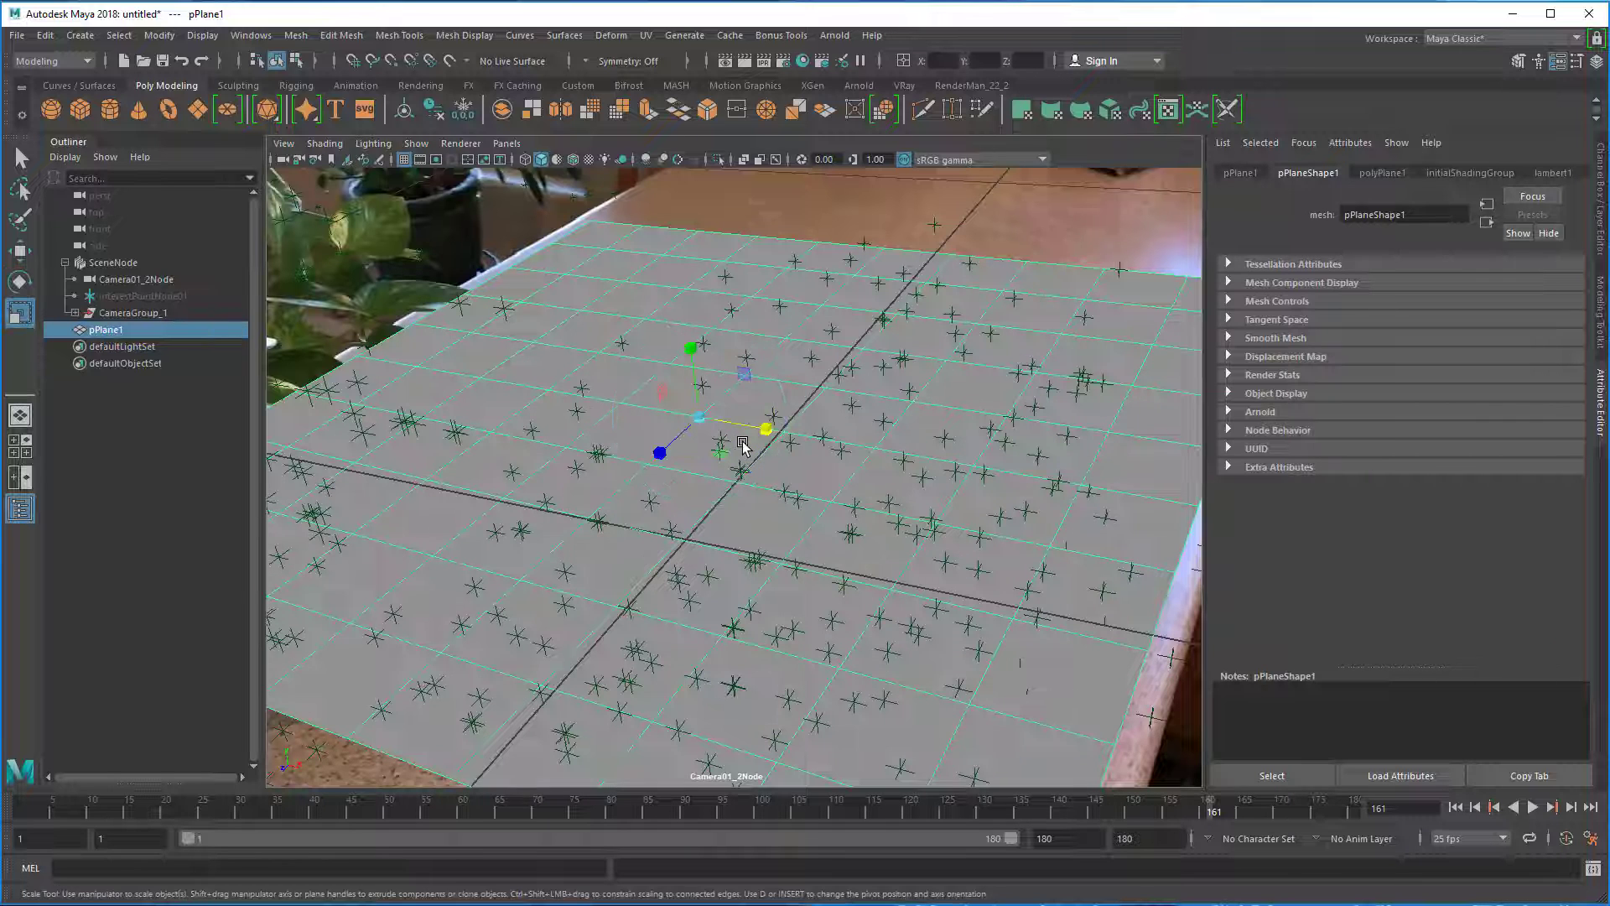
left_click_drag(765, 434, 770, 435)
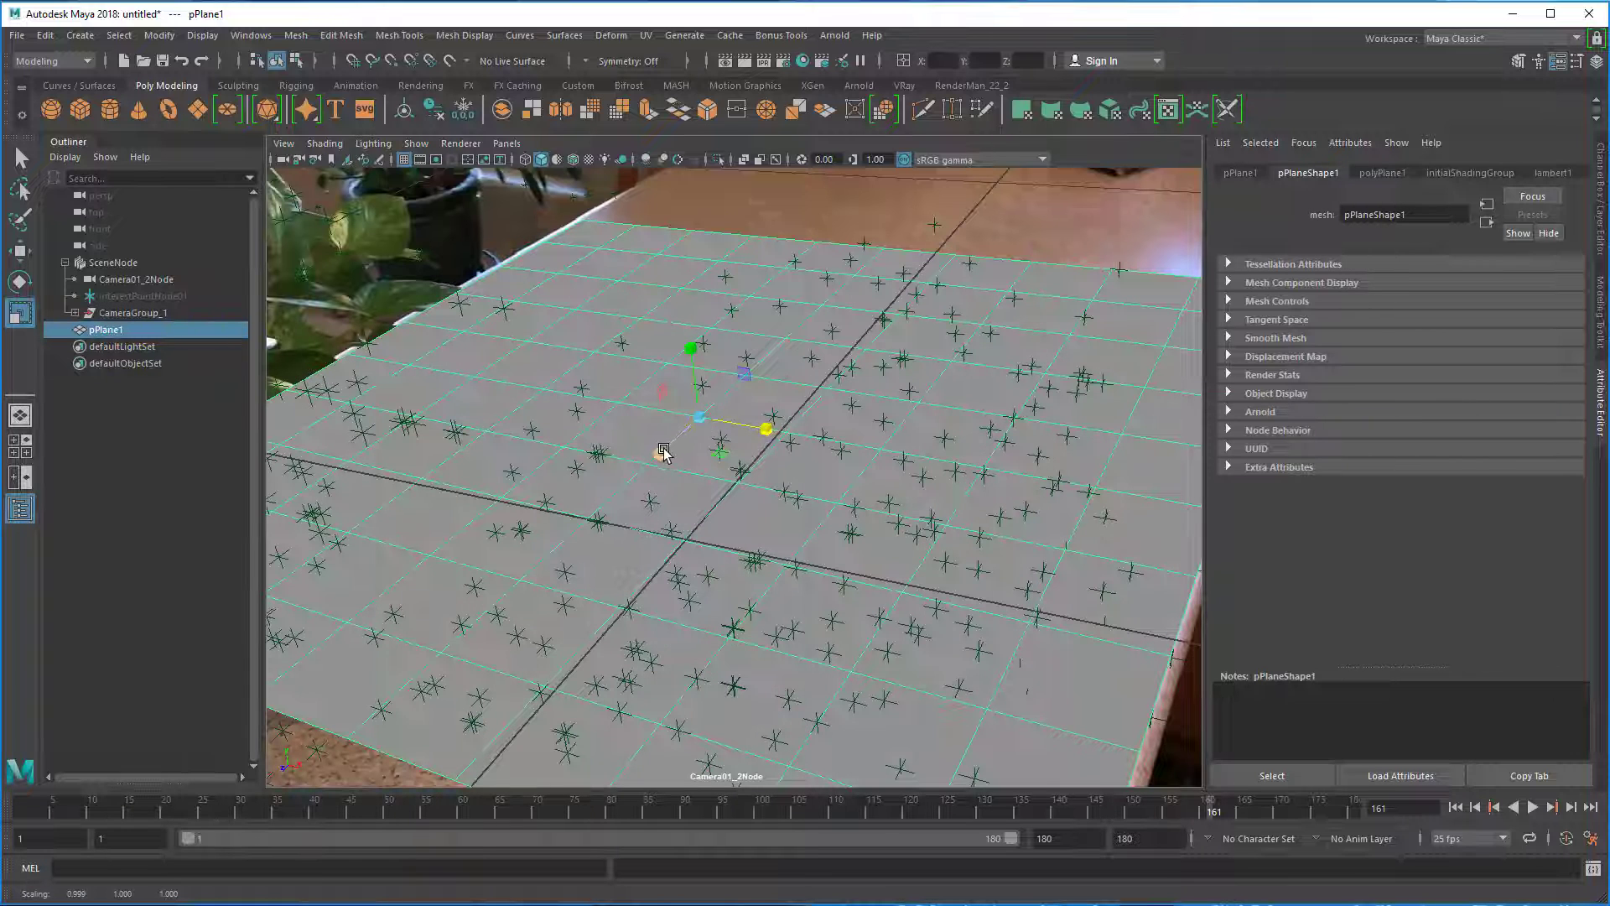
left_click_drag(661, 453, 629, 509)
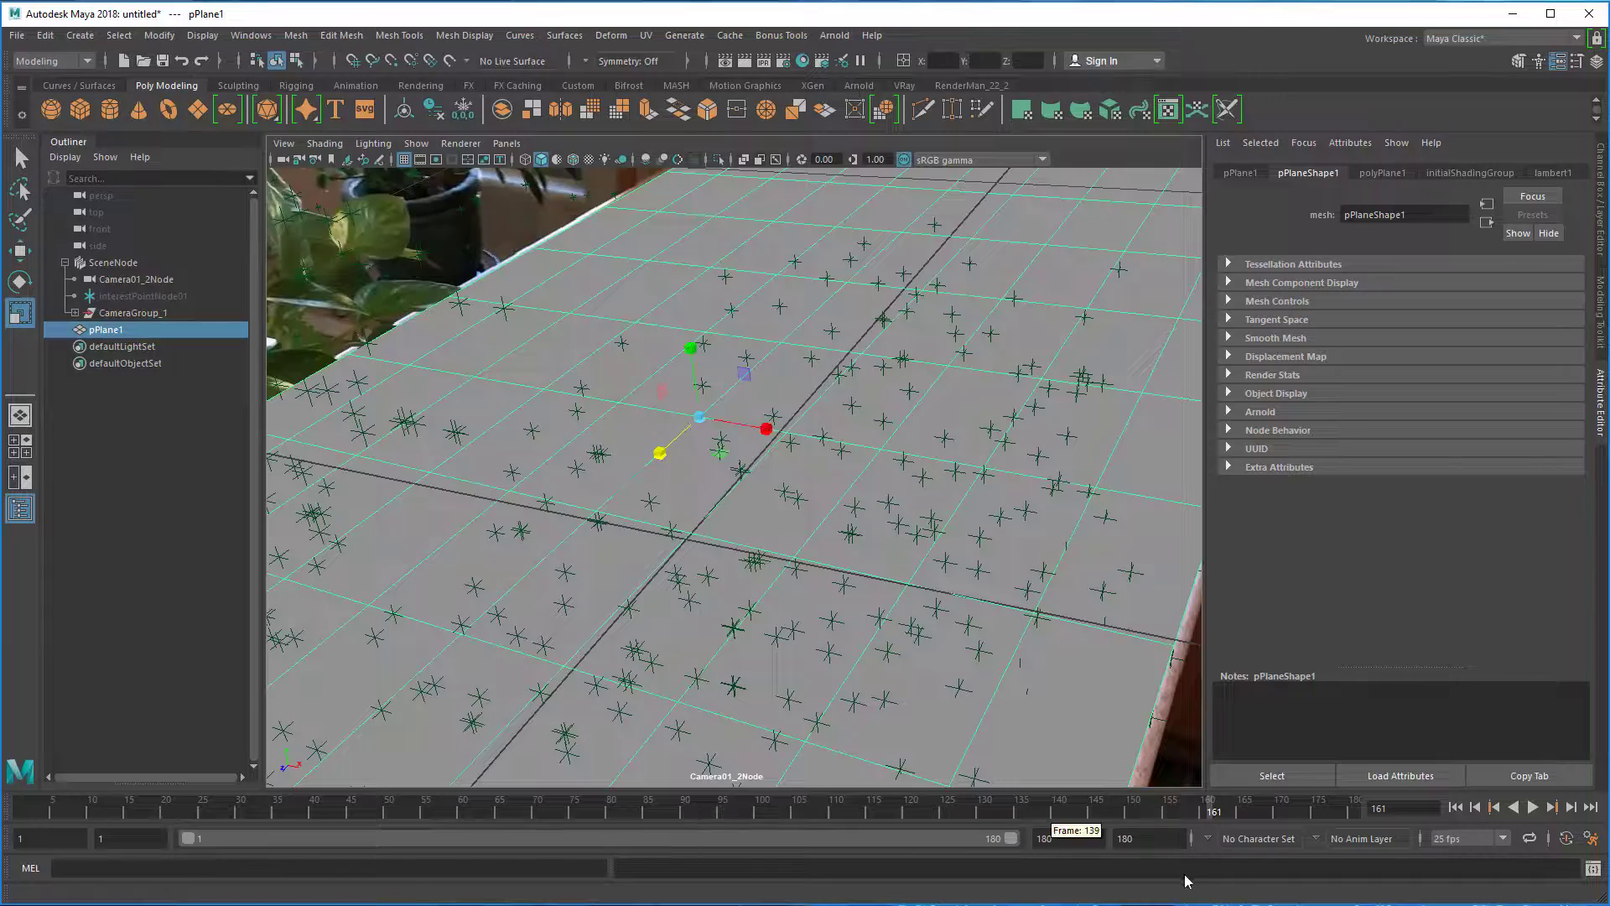
At frame 28, scale the plane to about 1.34 in Z and rotate it to about -1.2 degrees around Y.
left_click_drag(1182, 808, 223, 813)
mouse_move(693, 588)
left_mouse_down()
mouse_move(733, 593)
mouse_move(718, 590)
left_mouse_up()
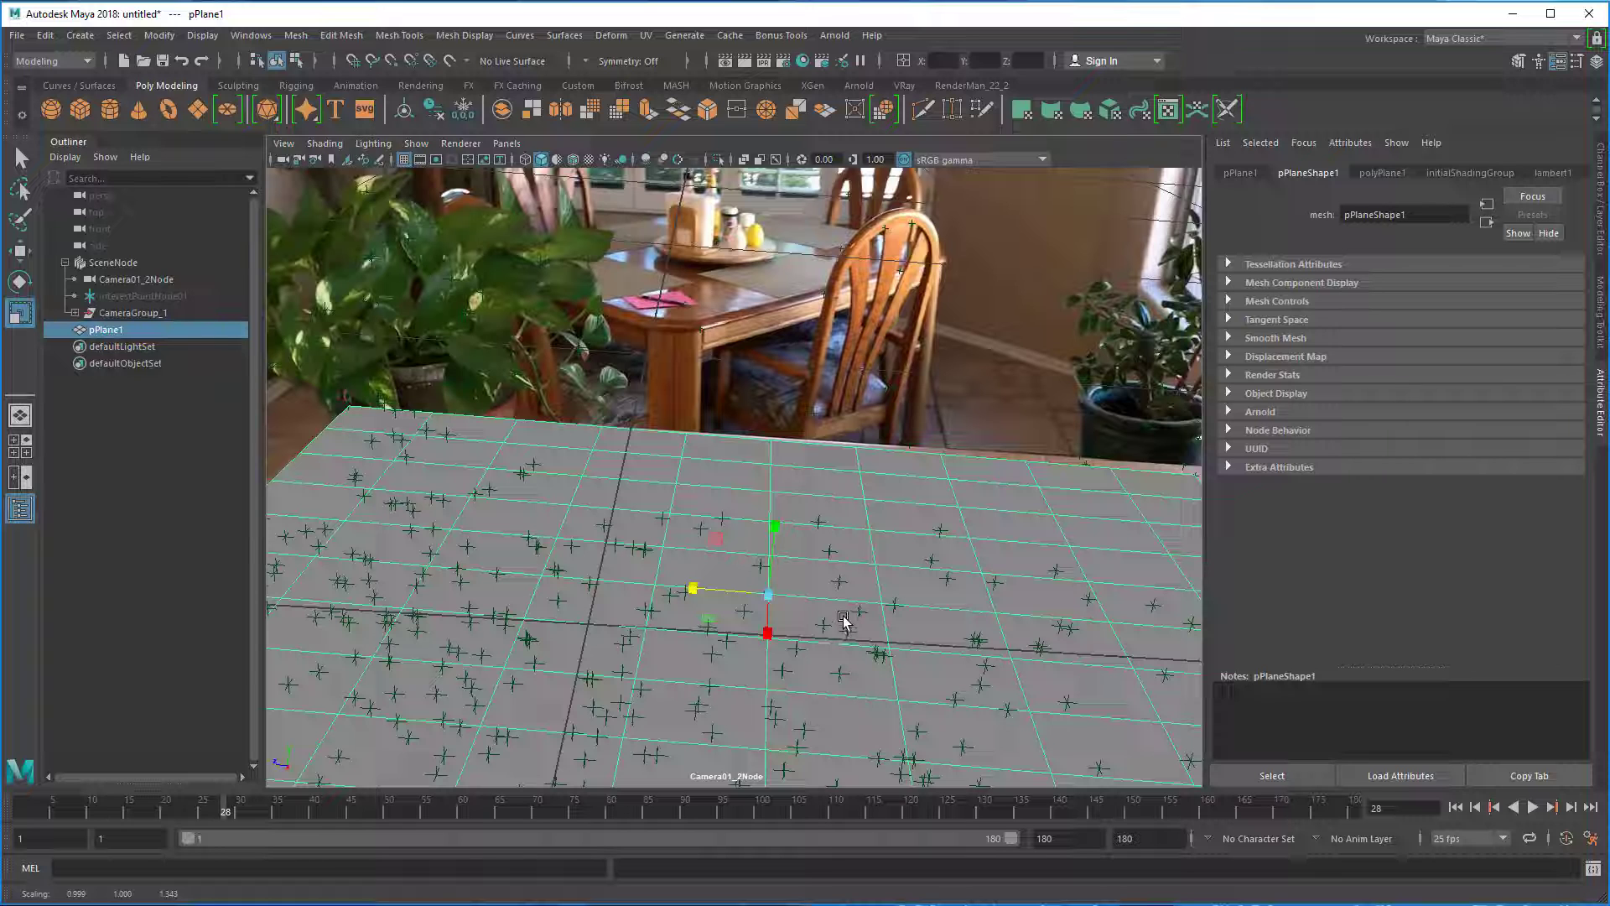
key("e")
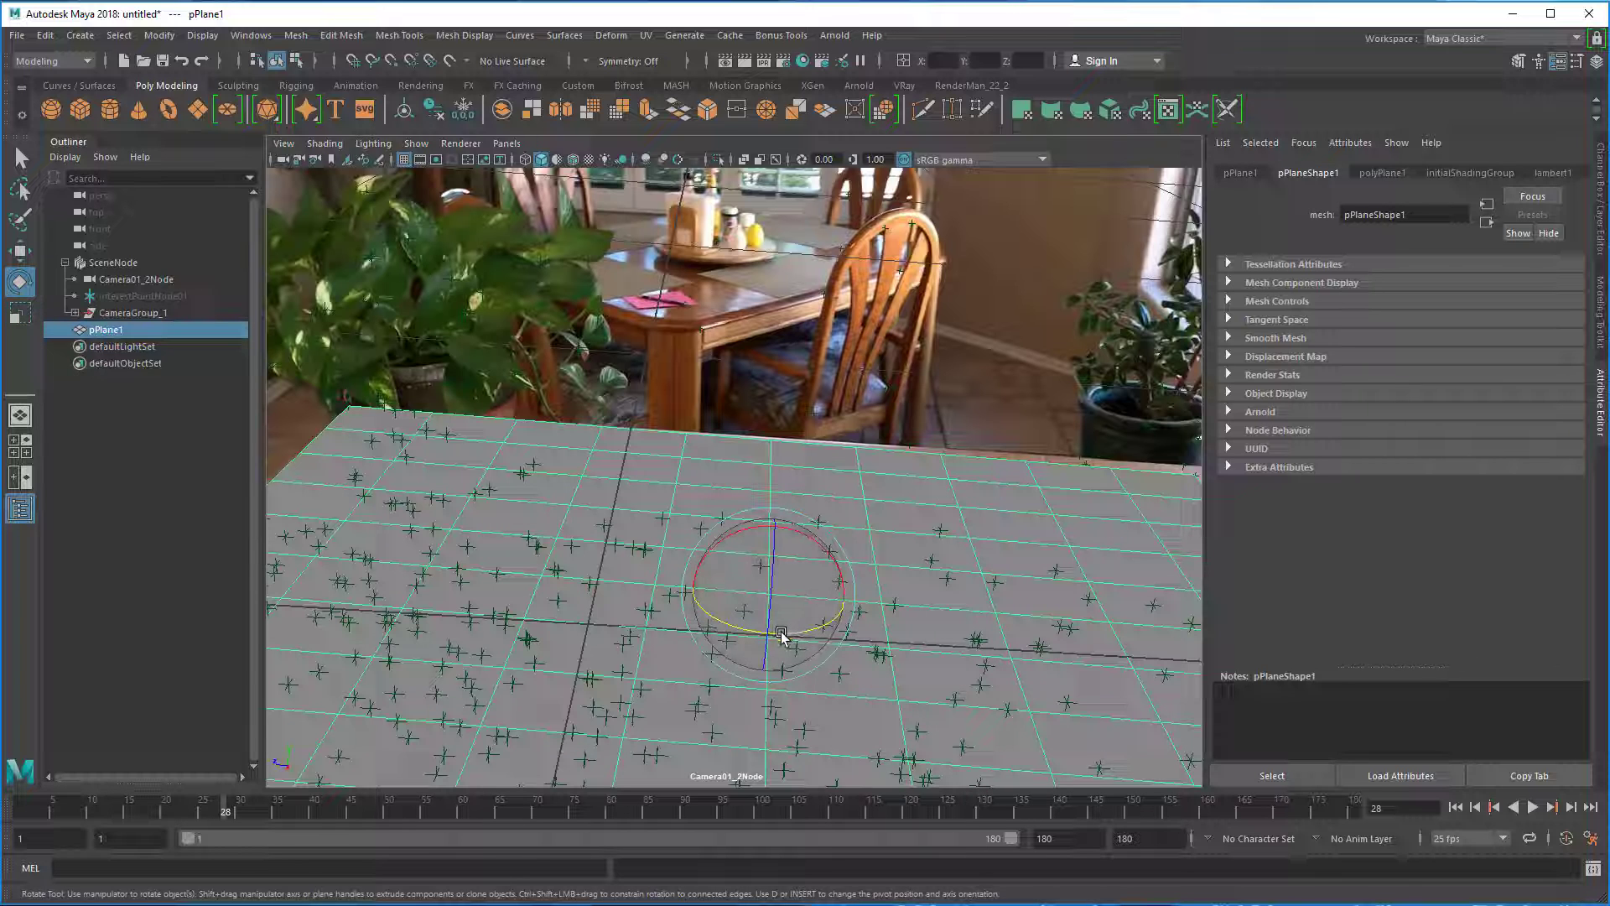
left_click_drag(781, 635, 782, 635)
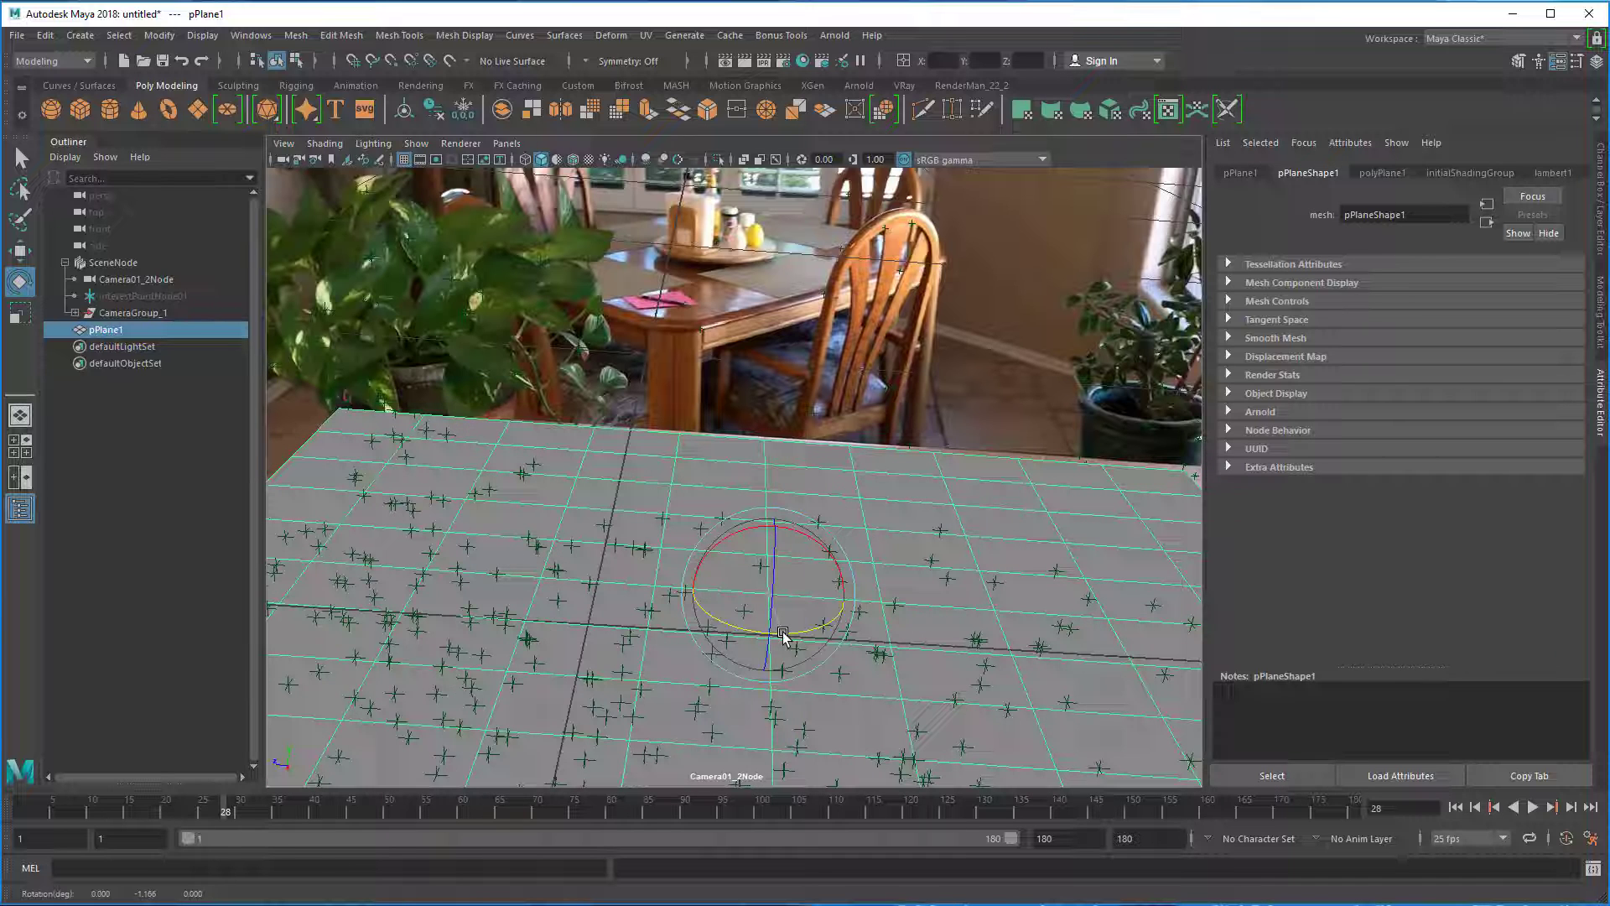
Switch the viewport to the persp camera and examine the plane edge-on against the tracking points.
left_click(506, 145)
mouse_move(519, 167)
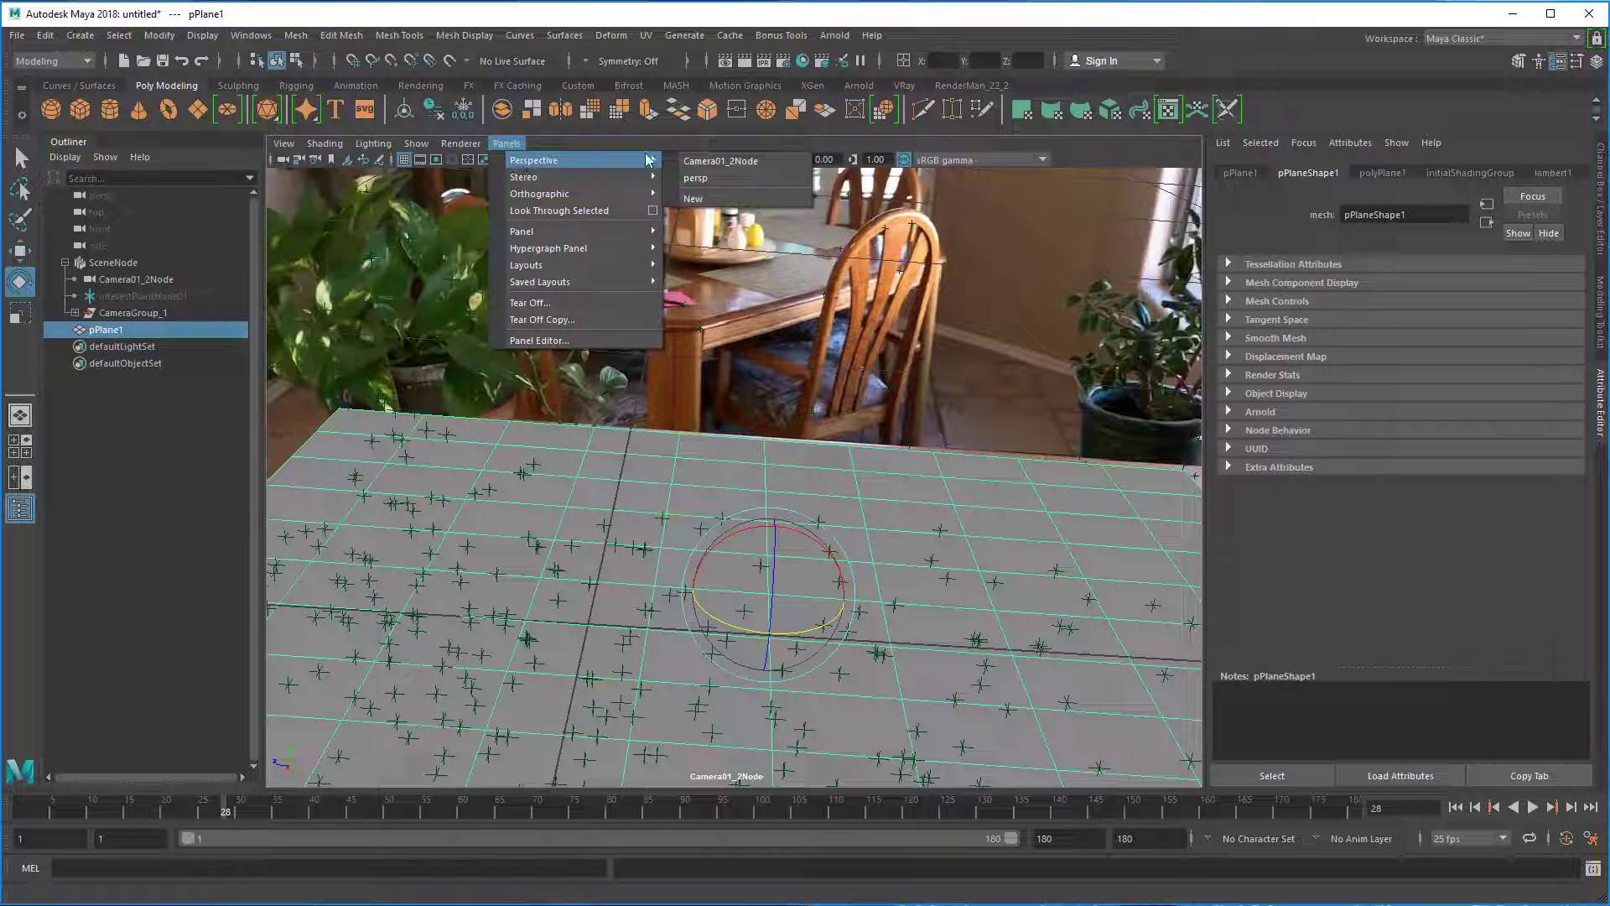
left_click(695, 179)
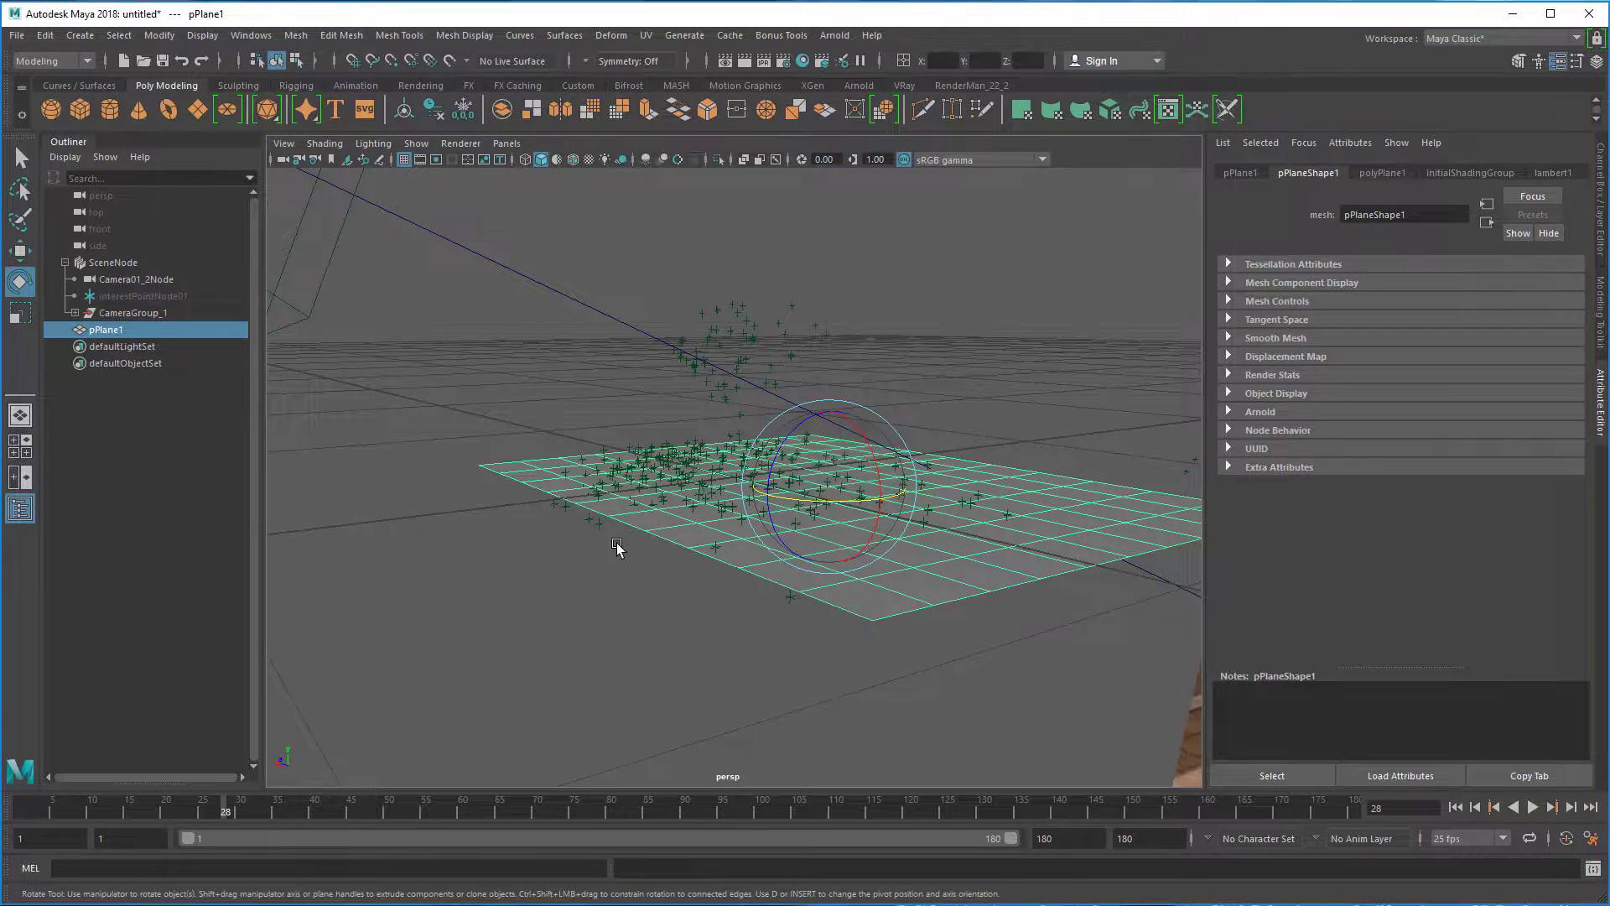
left_click_drag(617, 546, 816, 506, "alt")
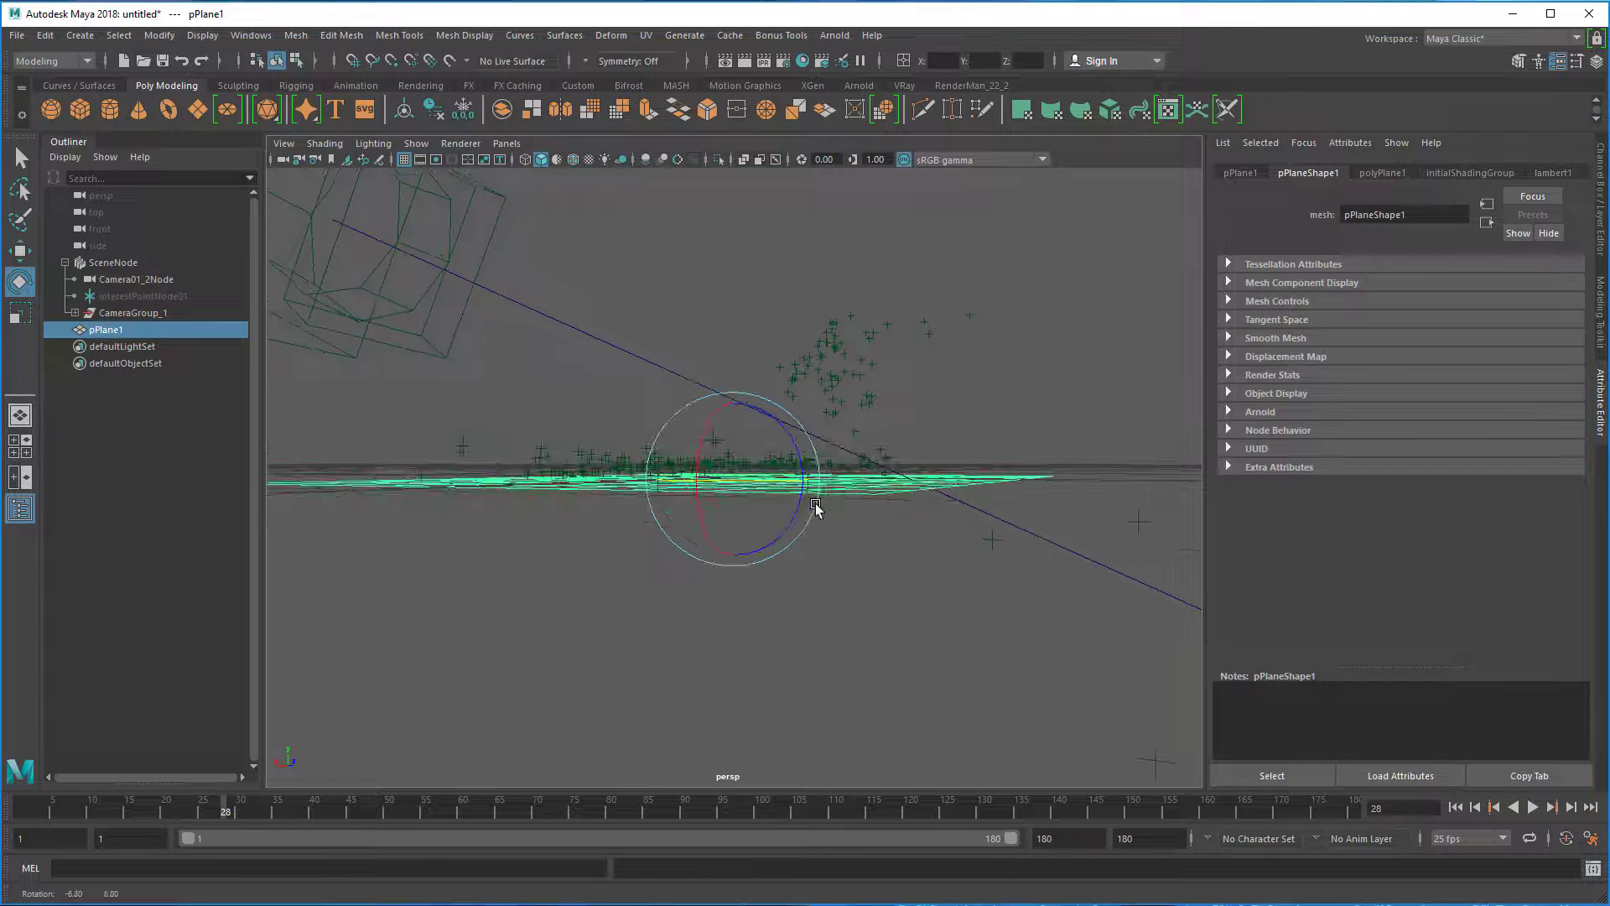
In the side view, raise the plane to the level of the countertop tracking points and tilt it slightly around X to follow them.
key("space")
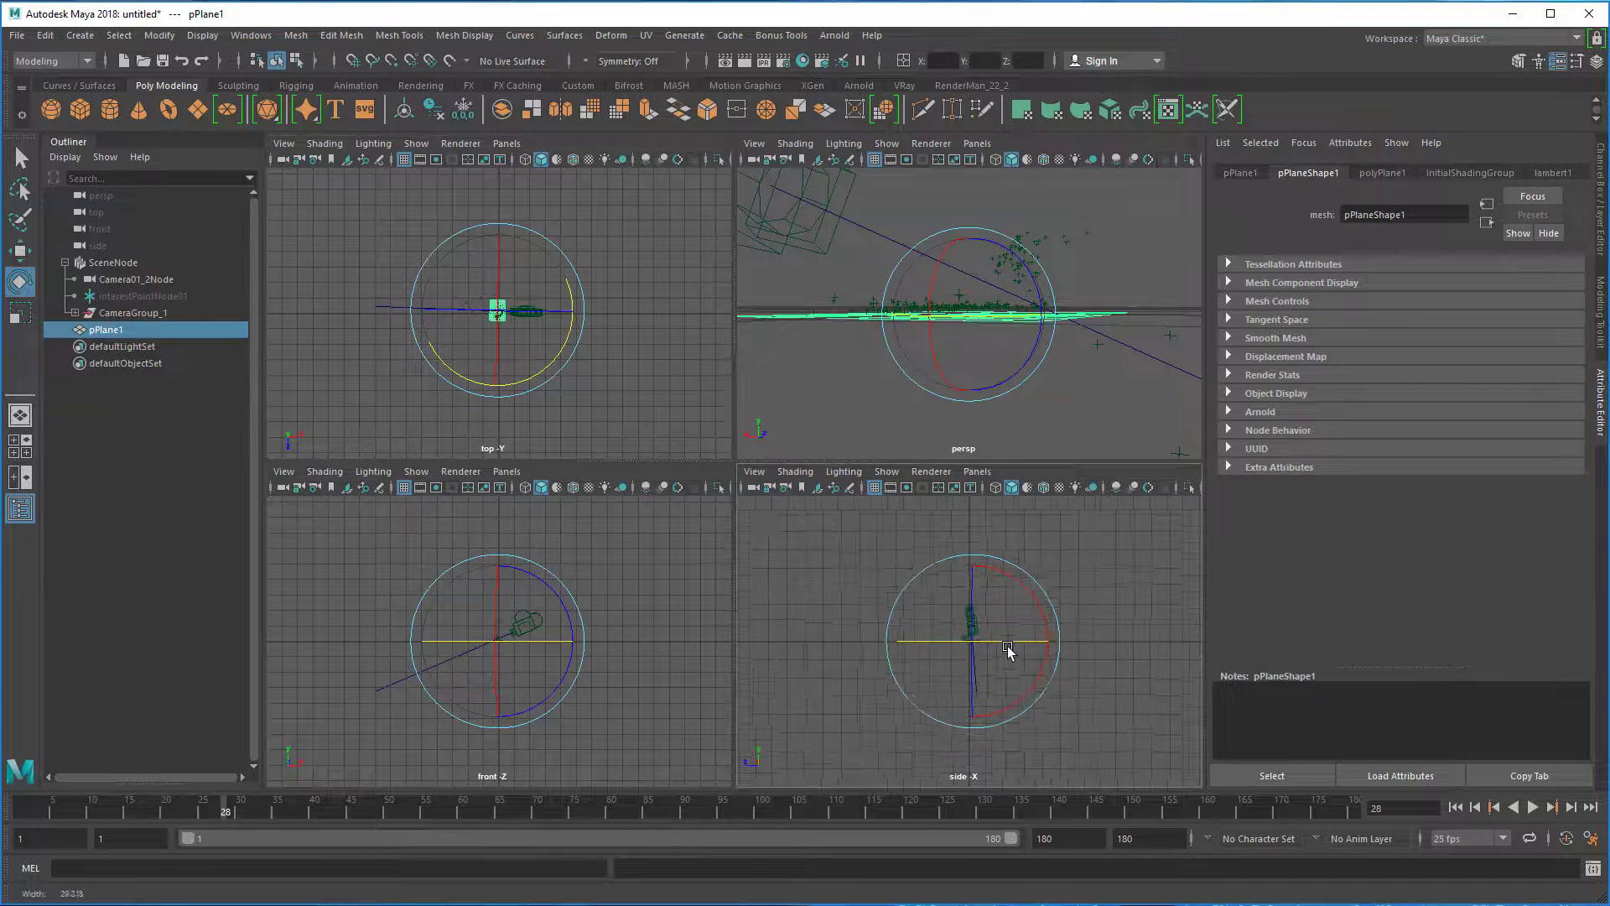
key("space")
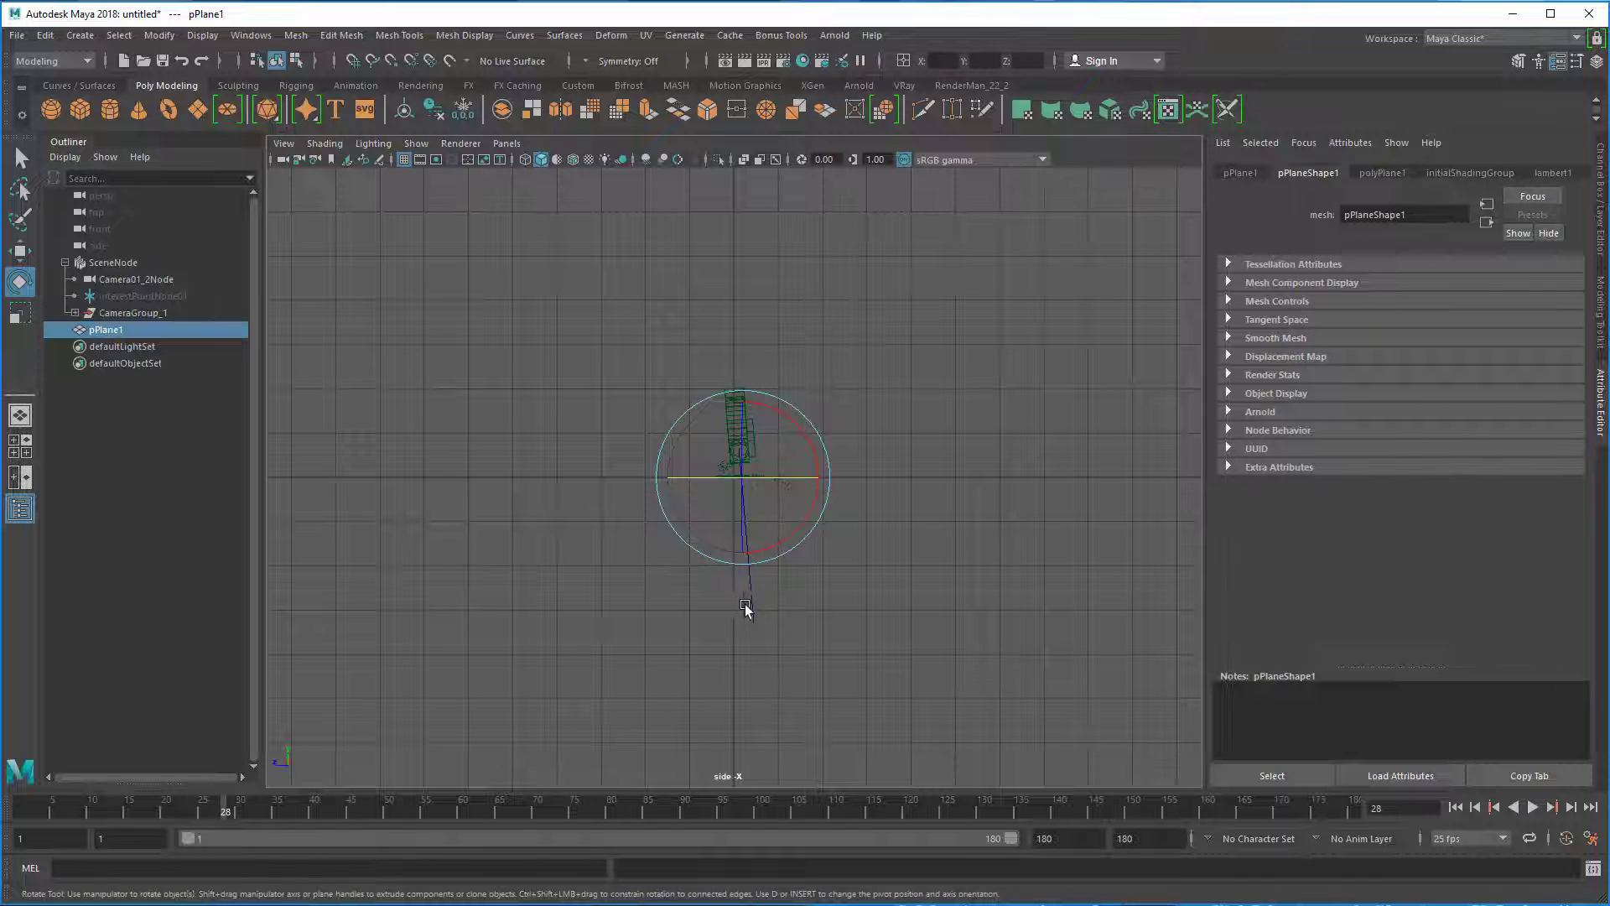
scroll(1125, 590, "up", 5)
scroll(942, 521, "up", 6)
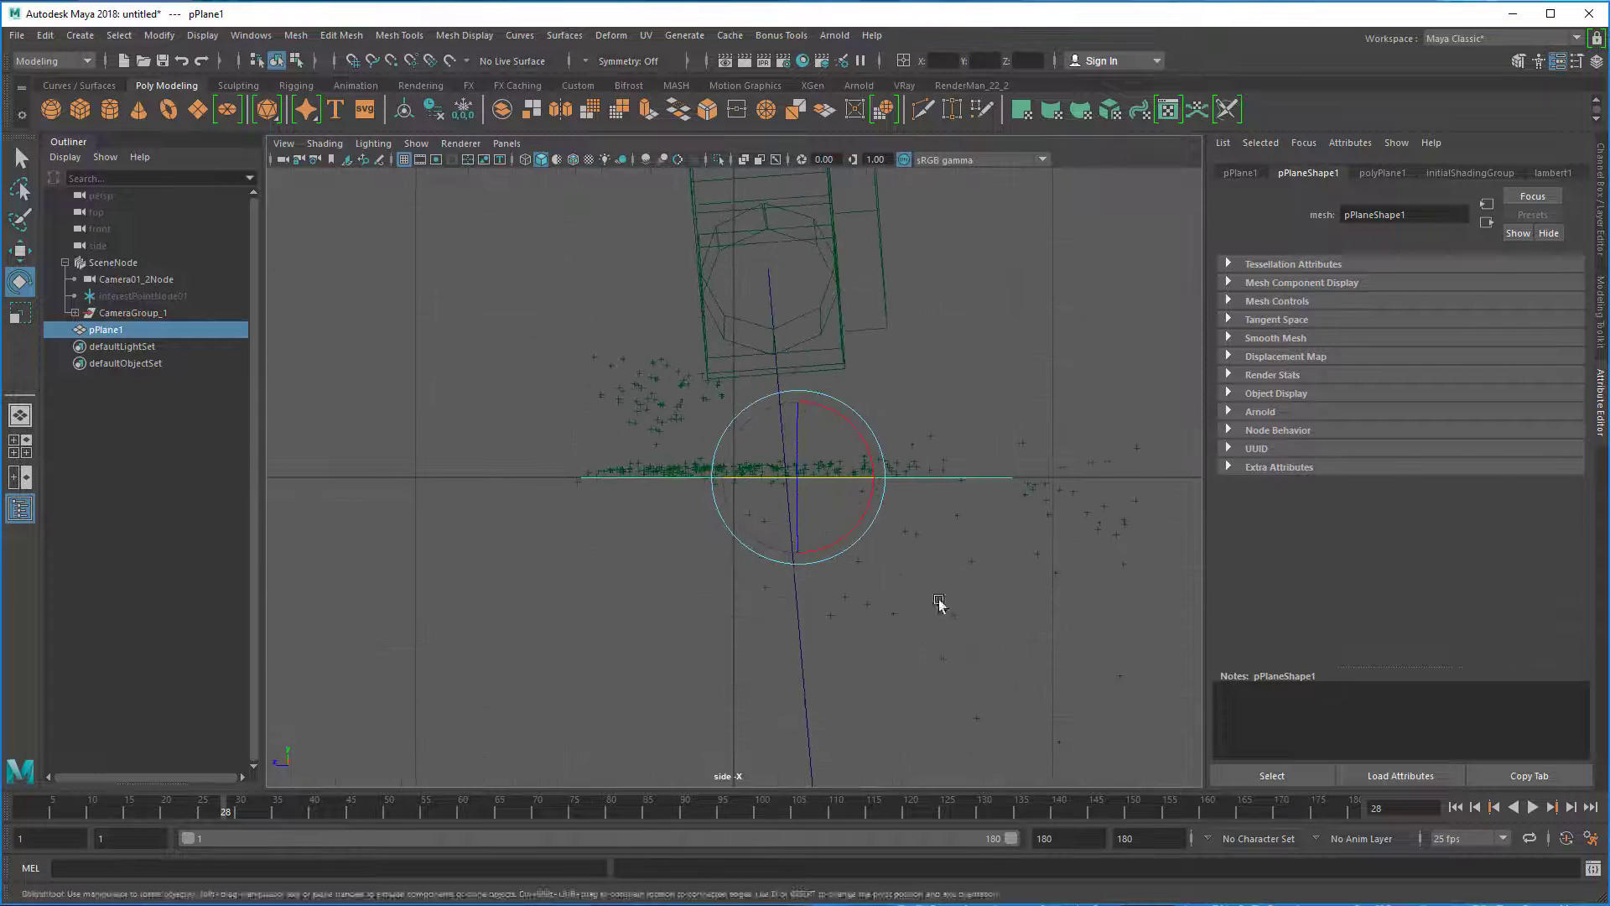
scroll(891, 582, "up", 2)
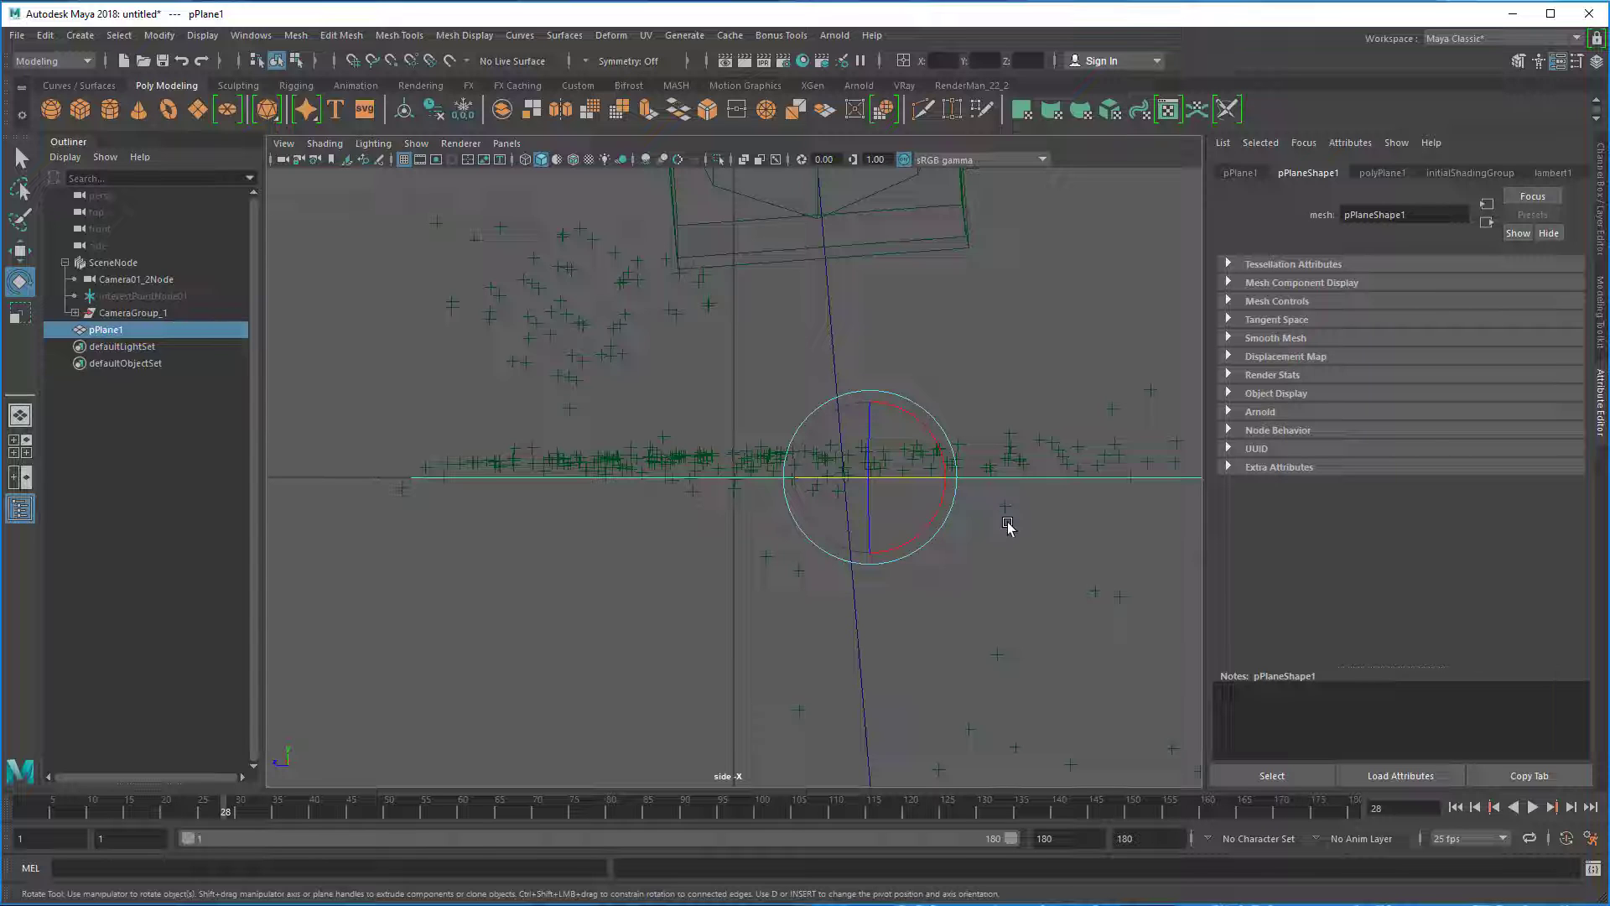
key("w")
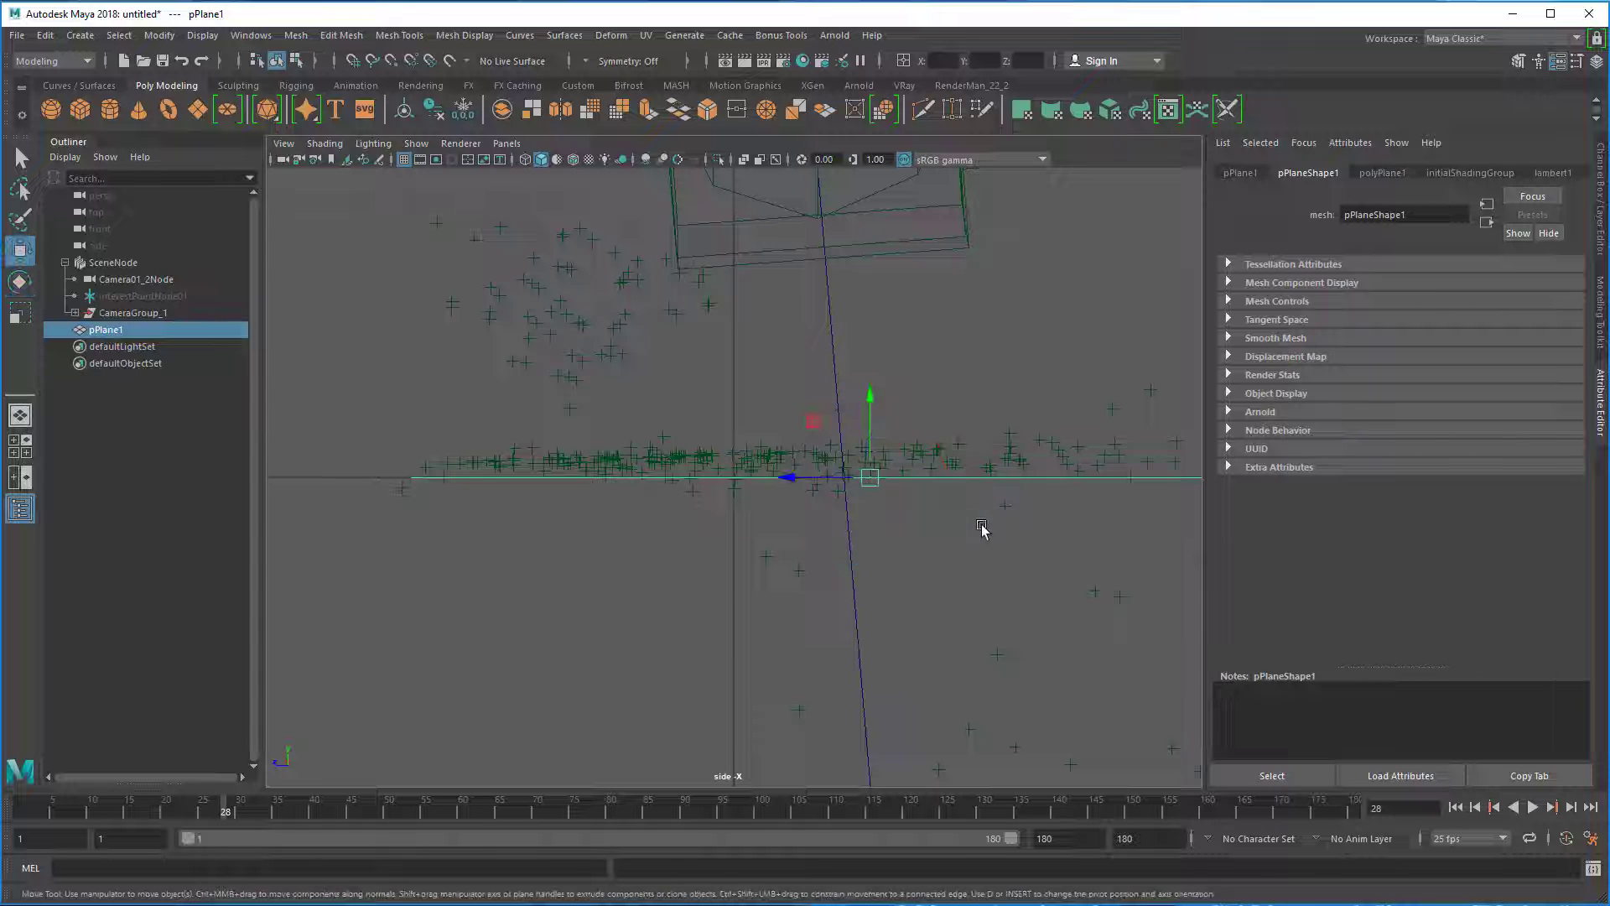
left_click_drag(870, 400, 868, 378)
key("e")
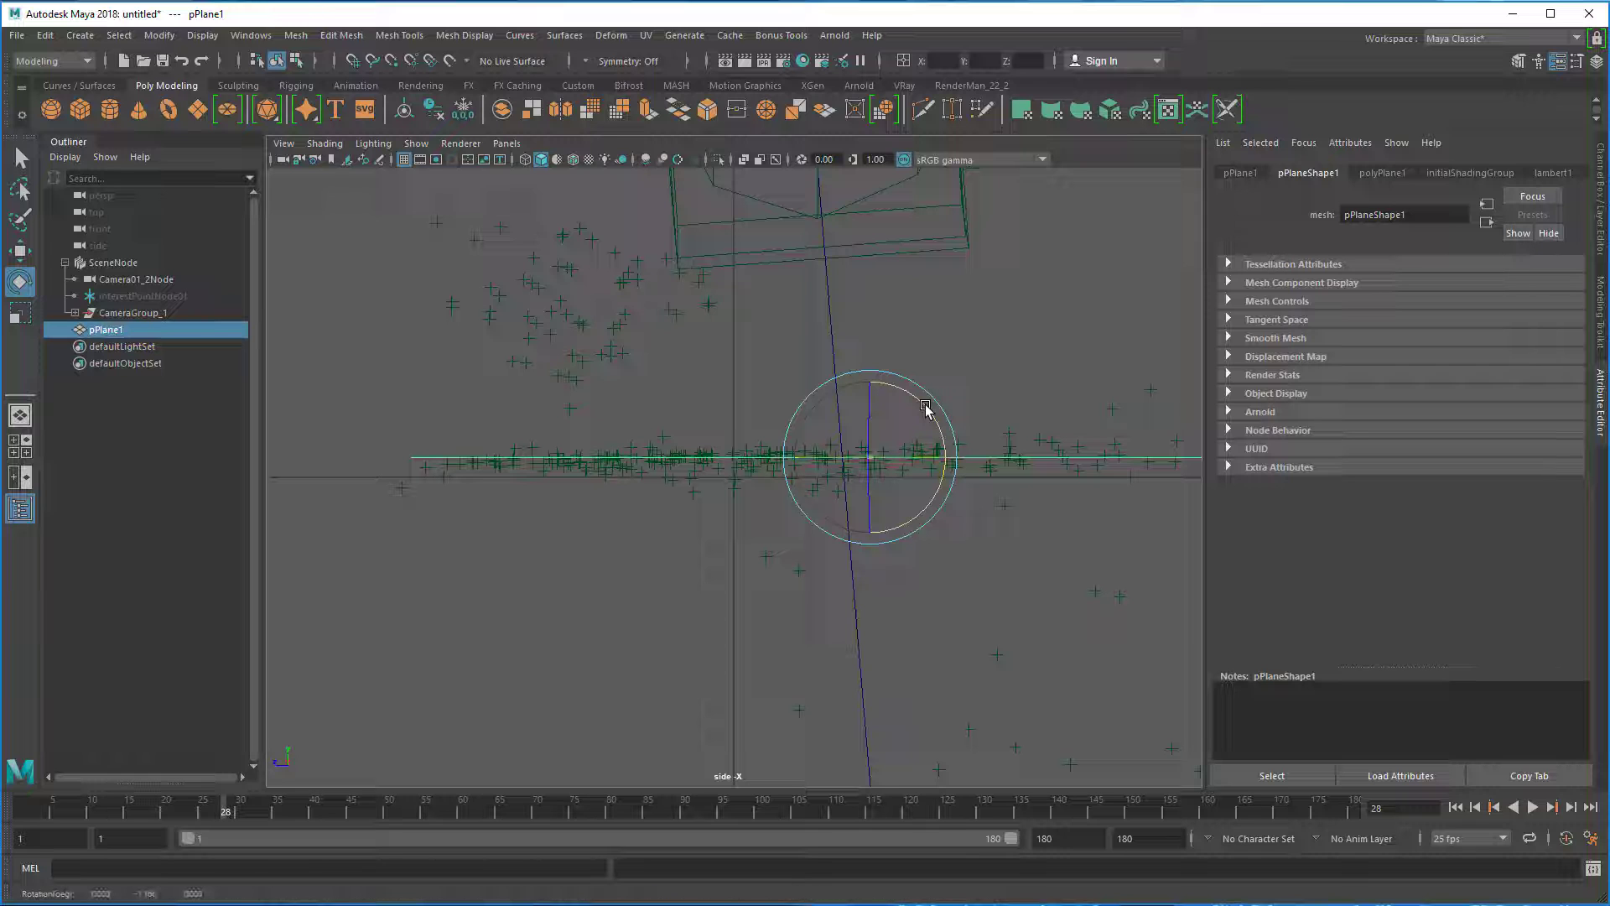
left_click_drag(925, 408, 927, 405)
Check the plane's alignment in the front view and return to the persp view.
key("space")
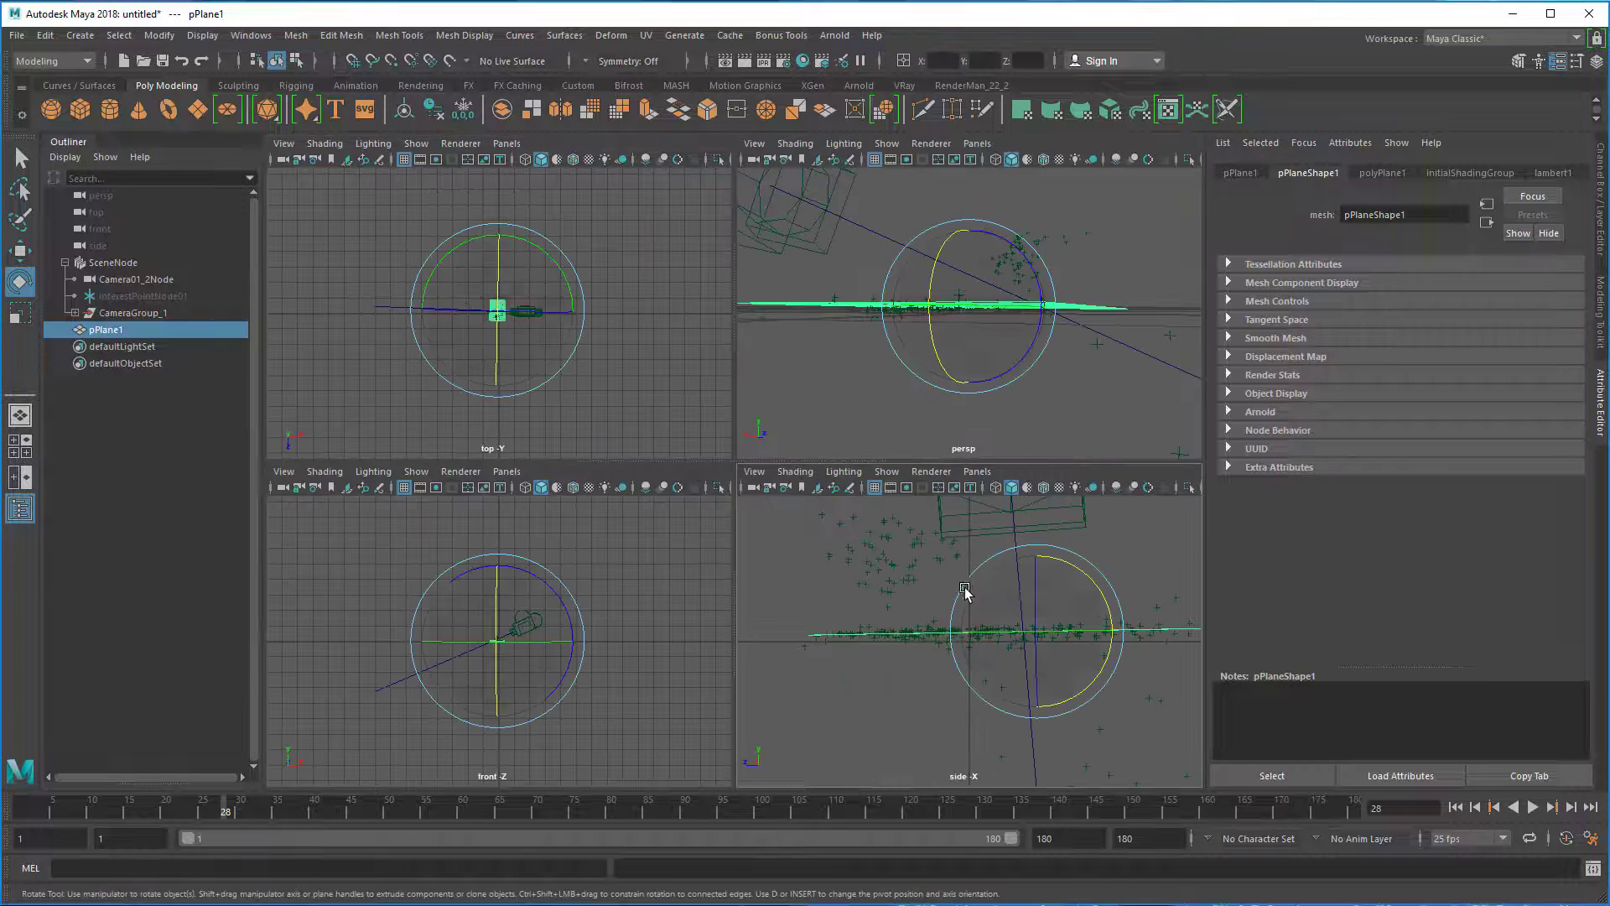
key("space")
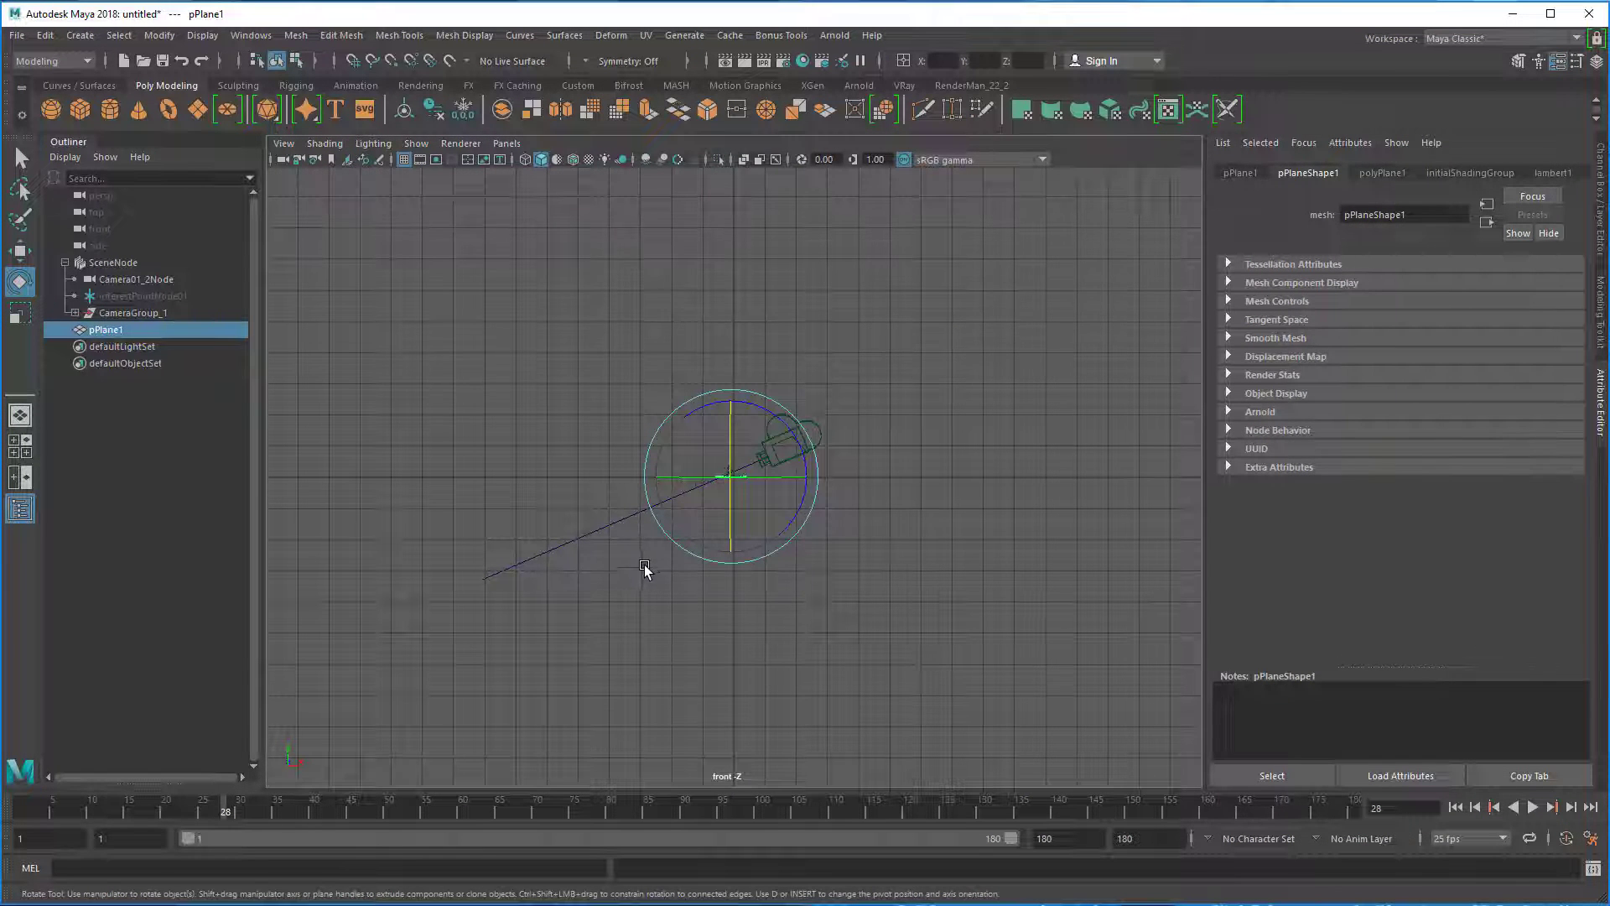
right_click_drag(567, 561, 1023, 568, "alt")
right_click_drag(762, 564, 611, 532, "alt")
right_click_drag(878, 540, 822, 542, "alt")
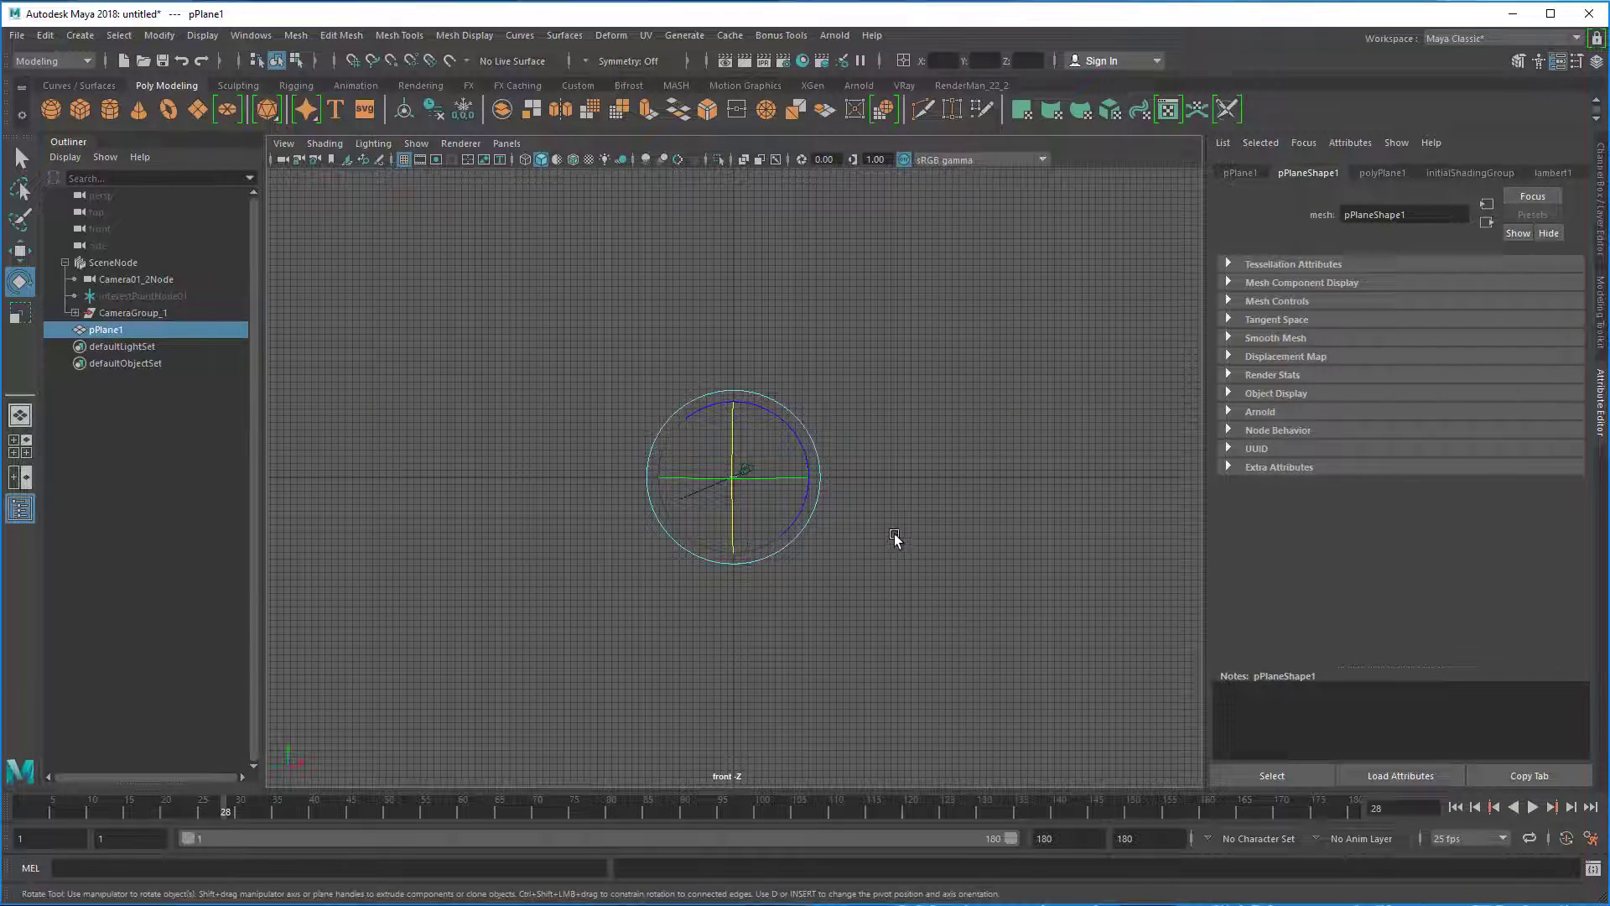
key("space")
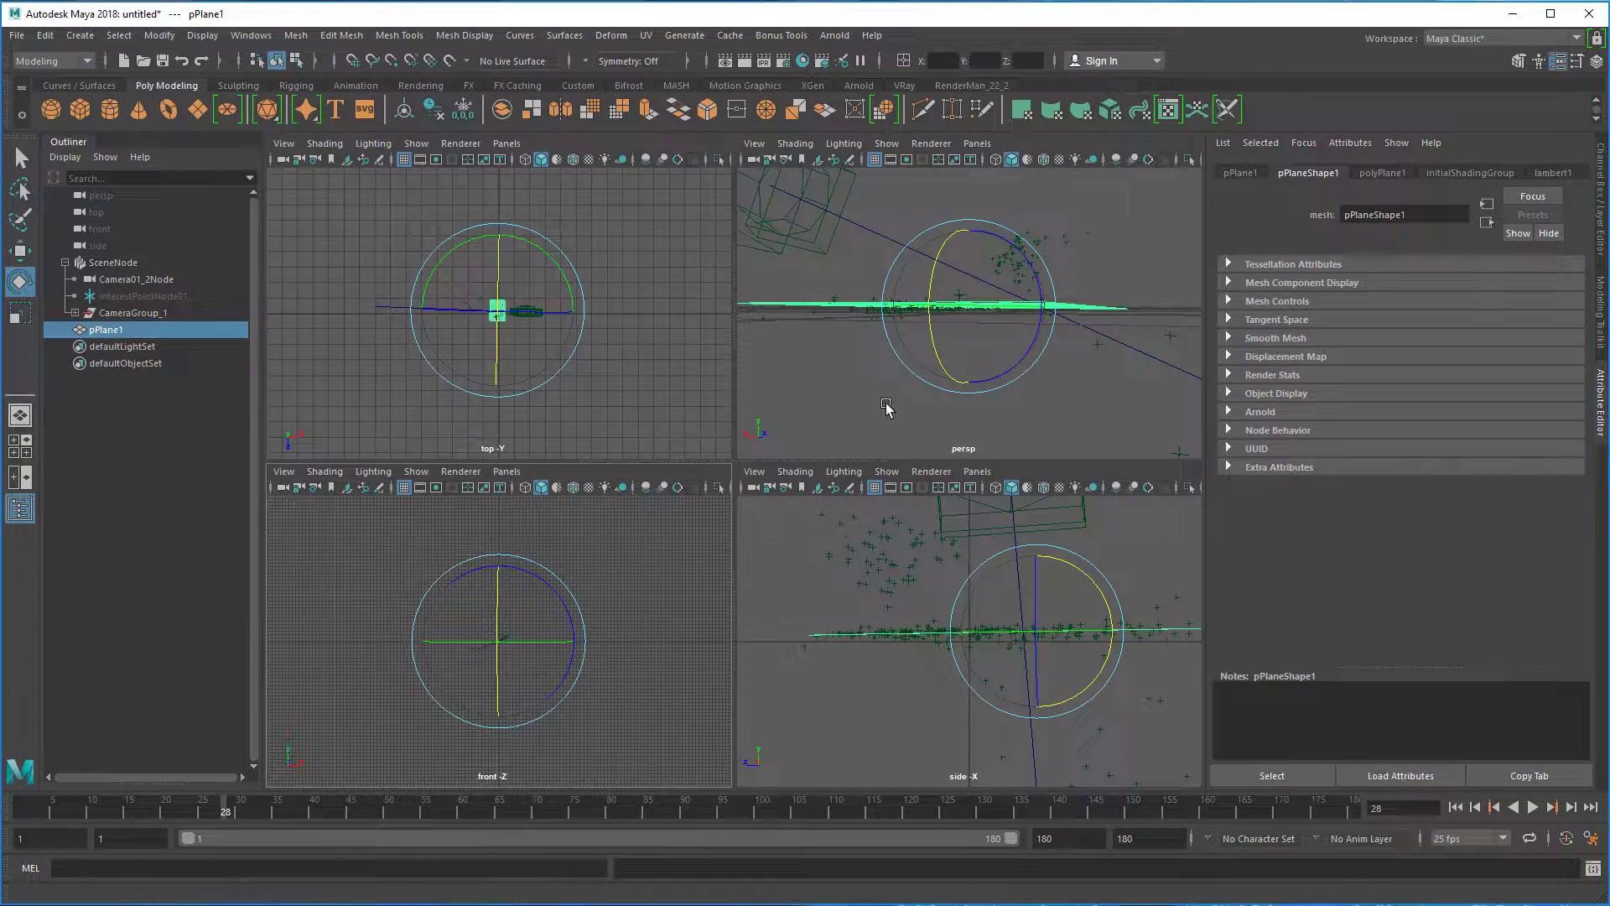
key("space")
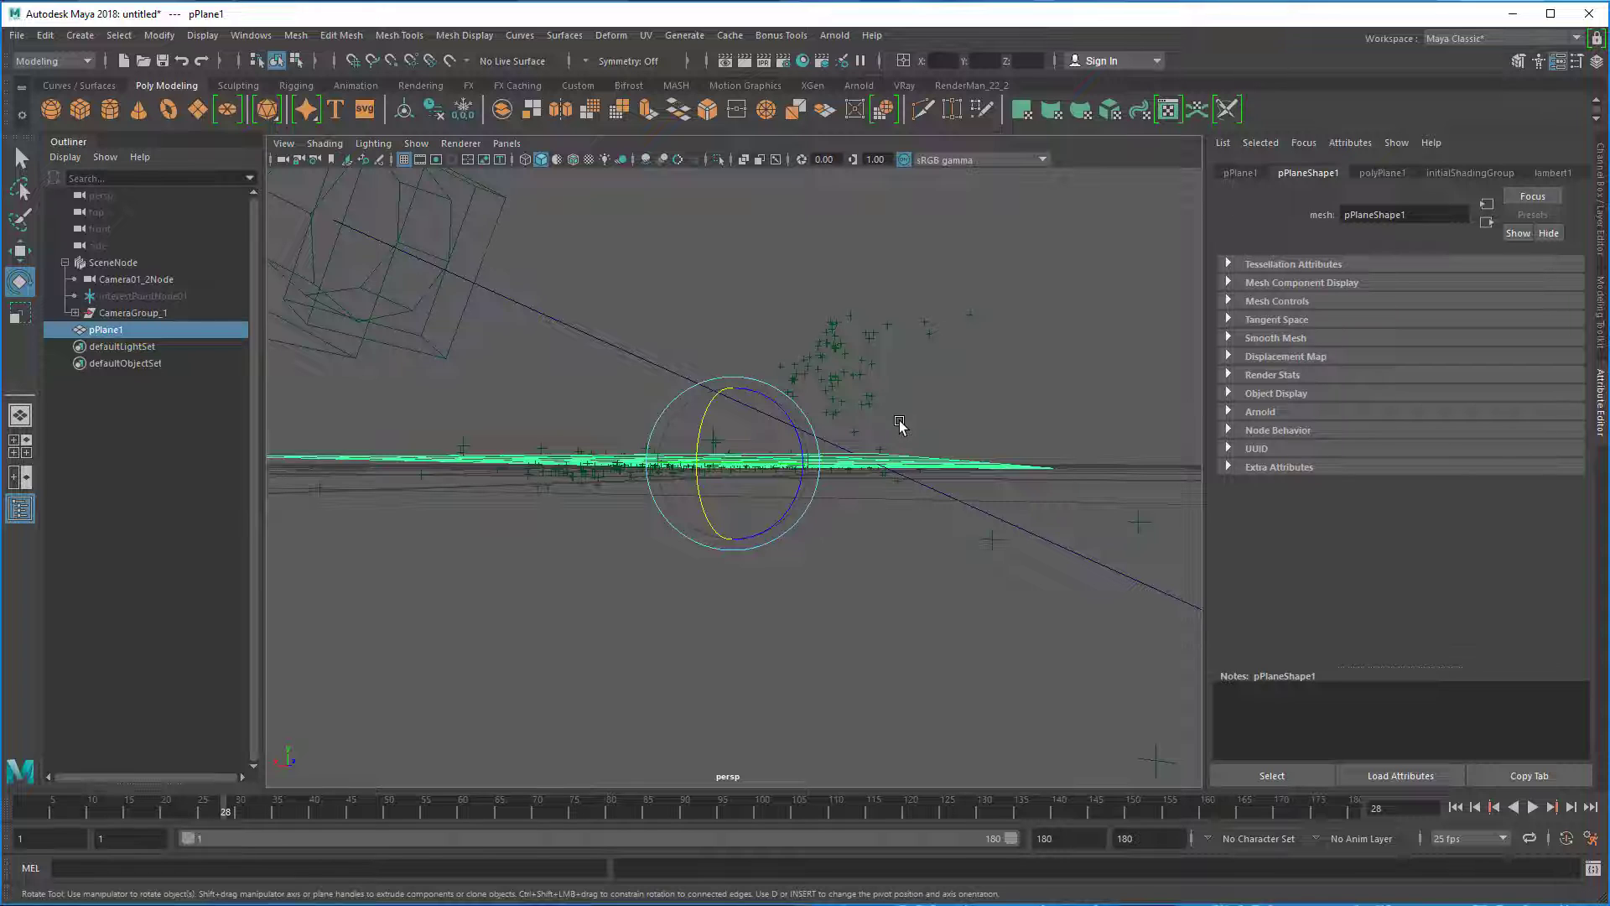
Look through Camera01_2Node and scale the plane to about 0.82 in X and 1.25 in Z to fit the countertop.
left_click(506, 144)
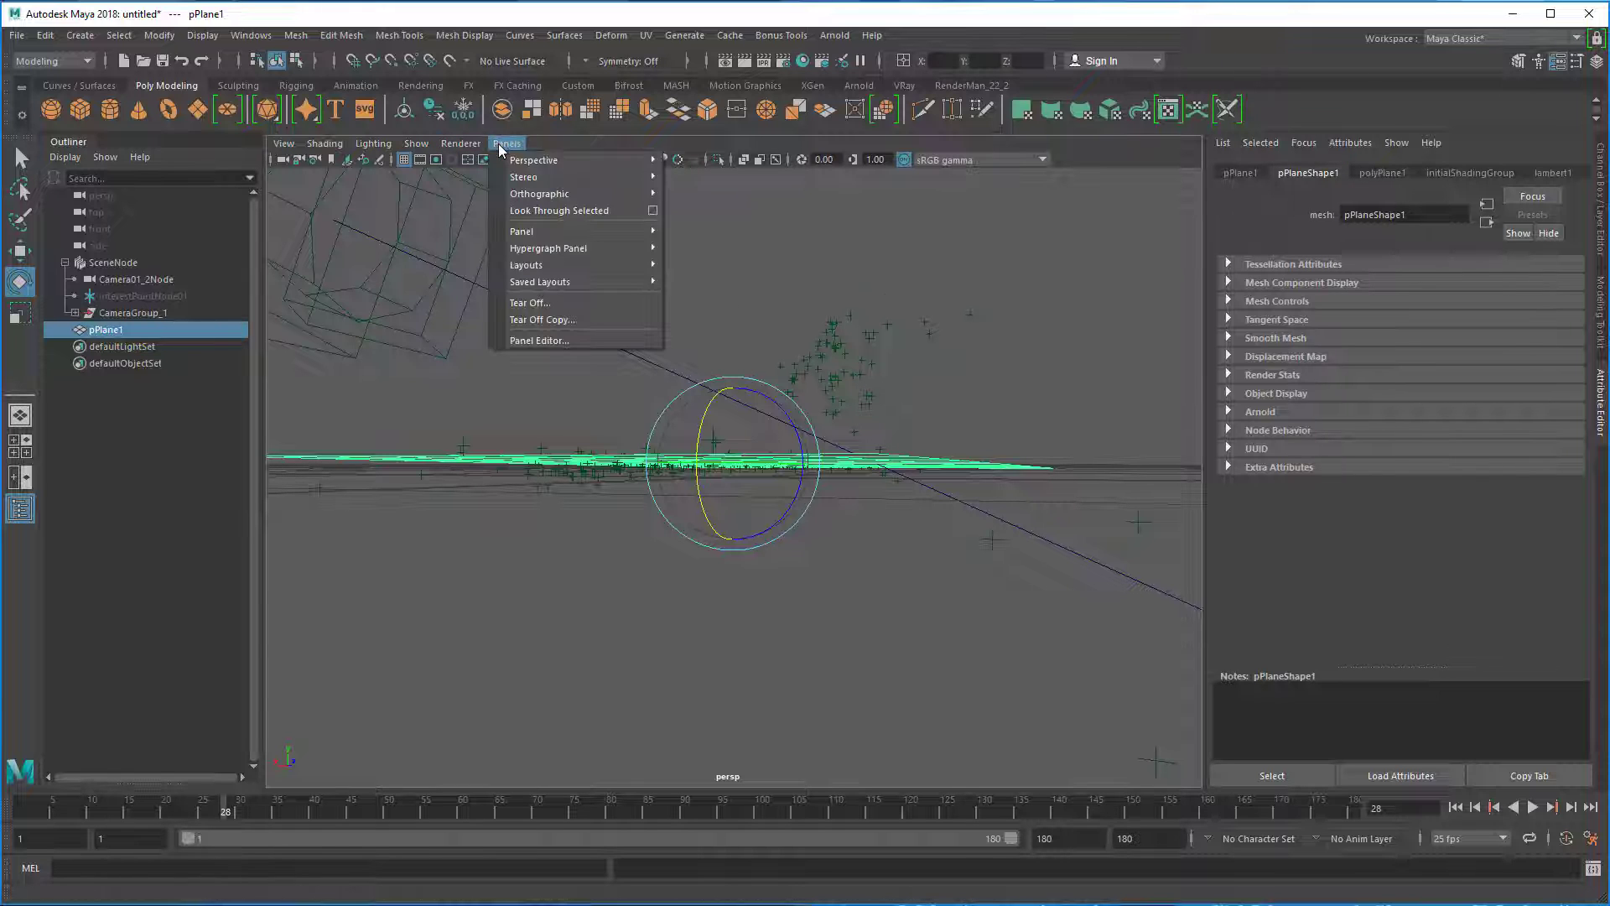
mouse_move(537, 162)
left_click(714, 161)
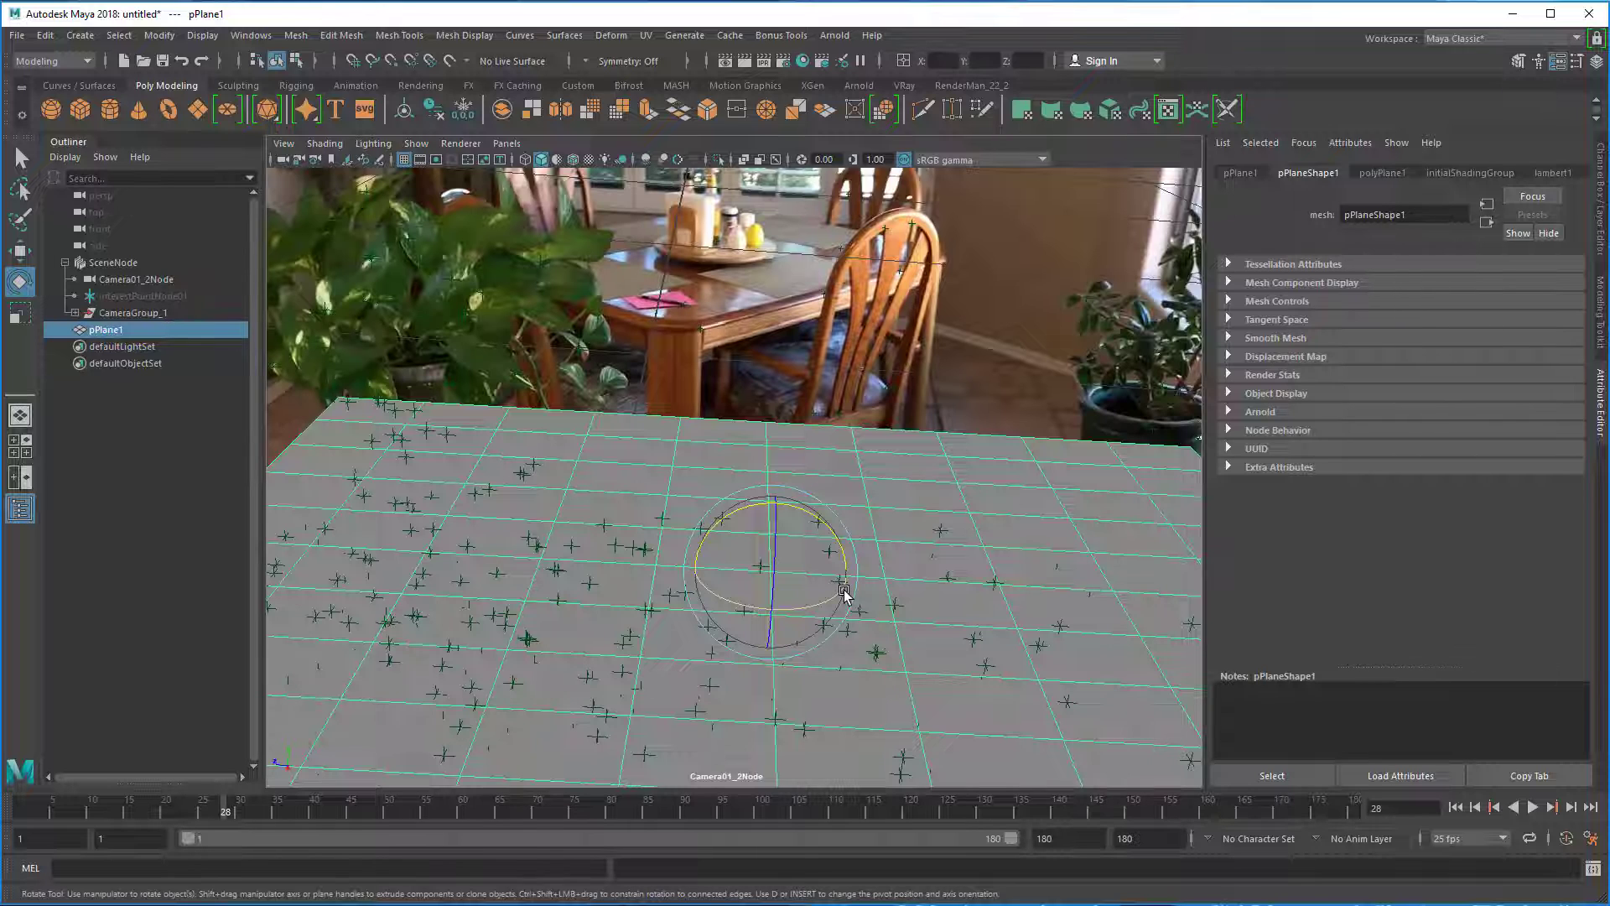
key("r")
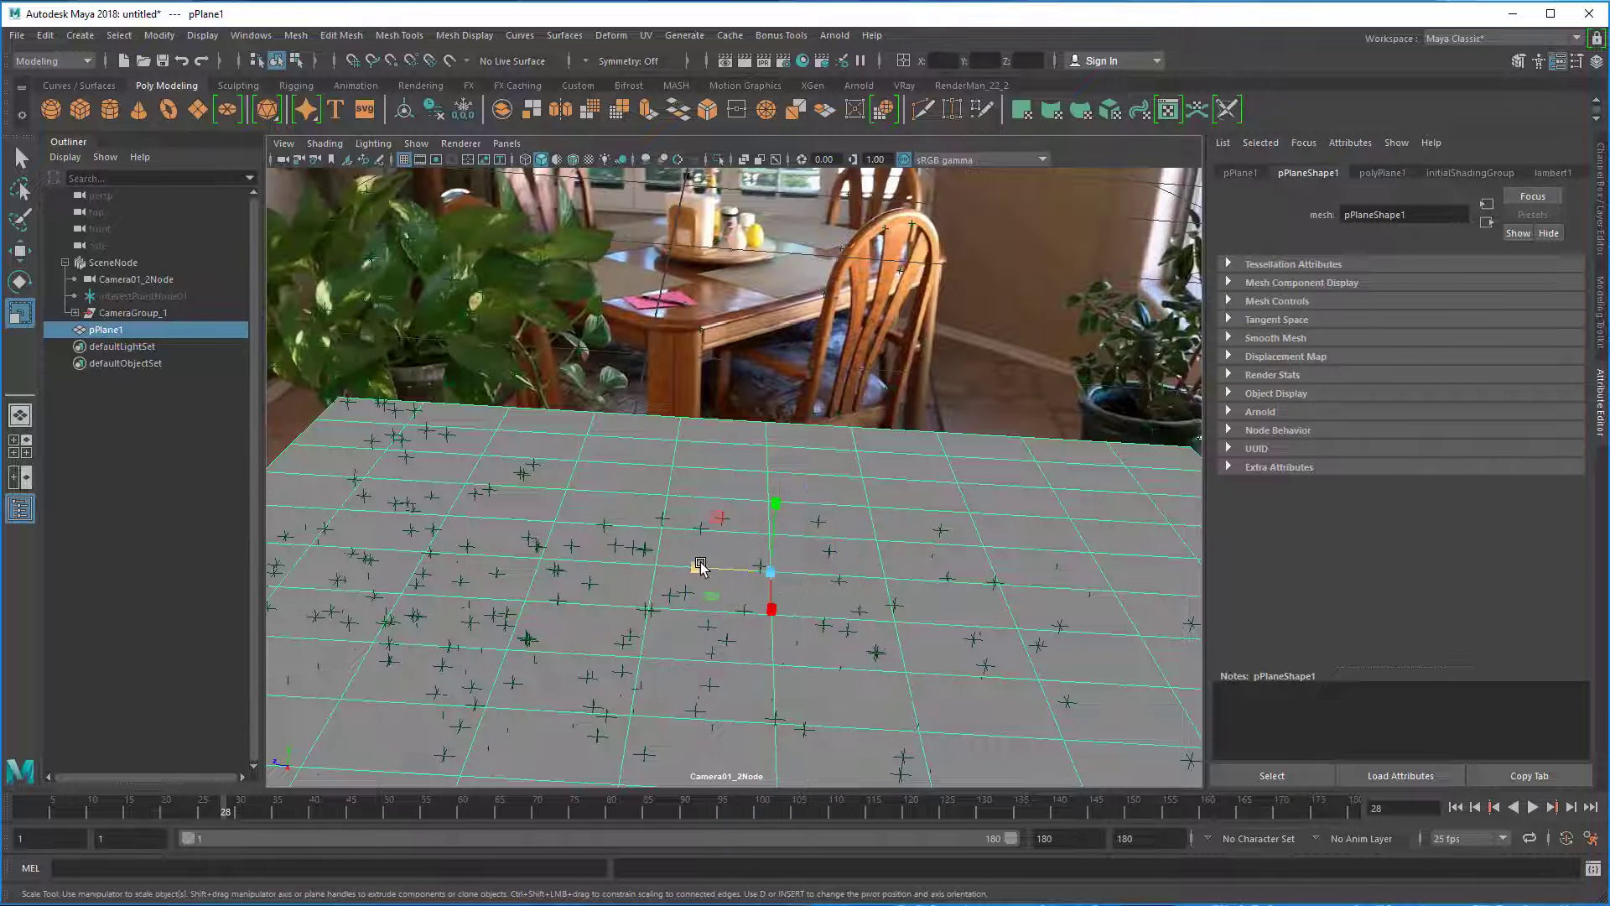
left_click_drag(699, 565, 775, 596)
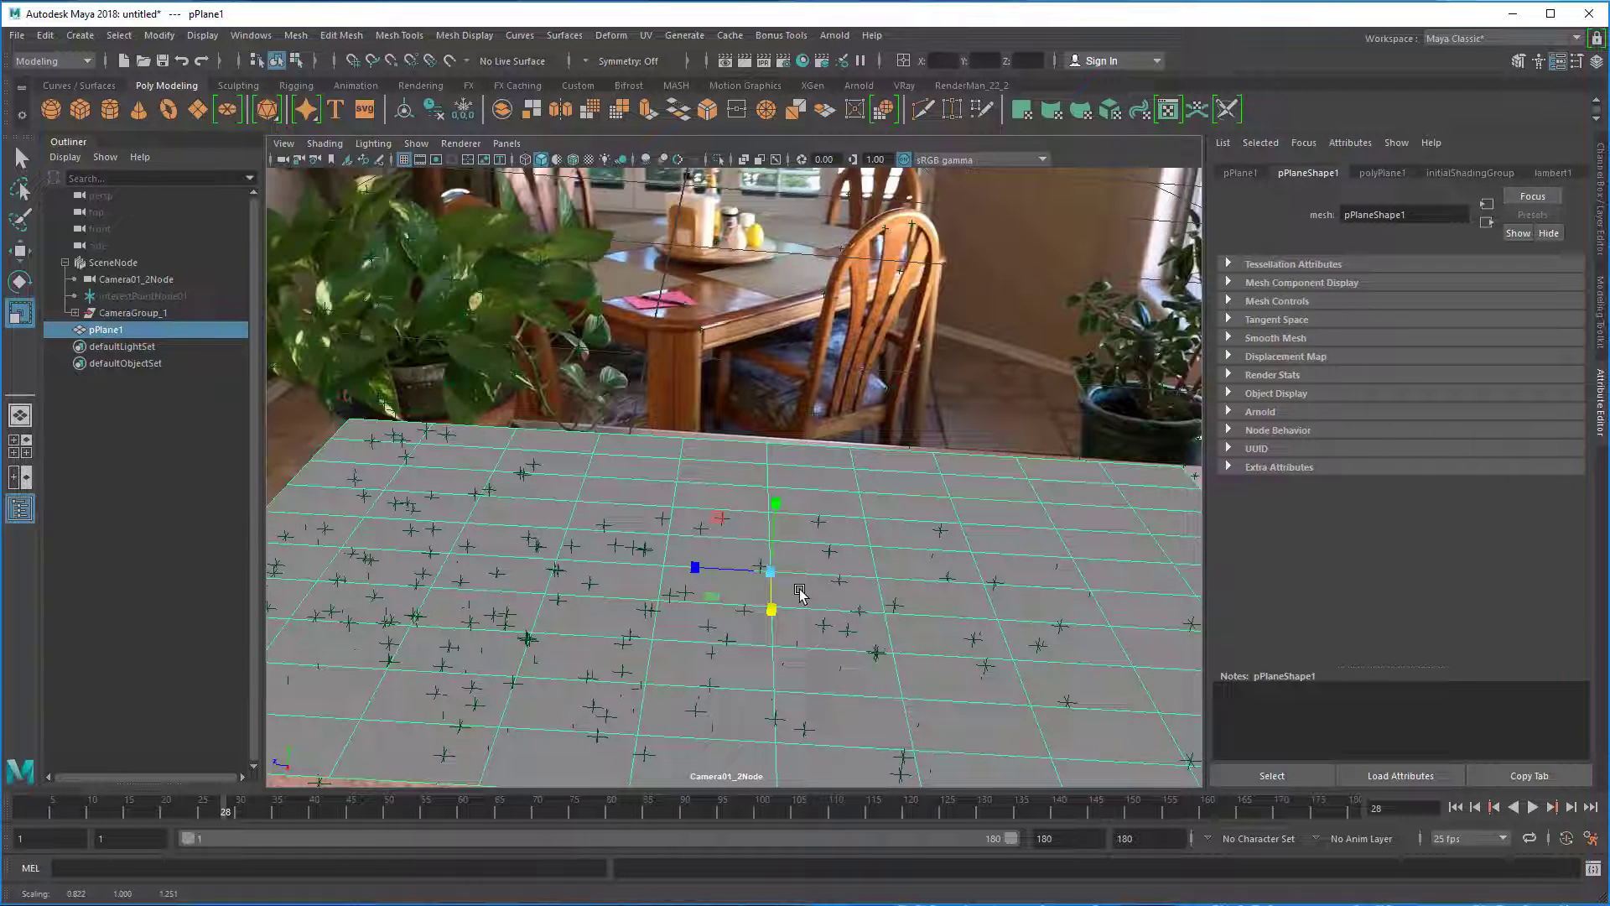
Rotate the plane to about -2.6 degrees around Y and move it to about -0.11 along X.
key("e")
left_click_drag(810, 611, 809, 609)
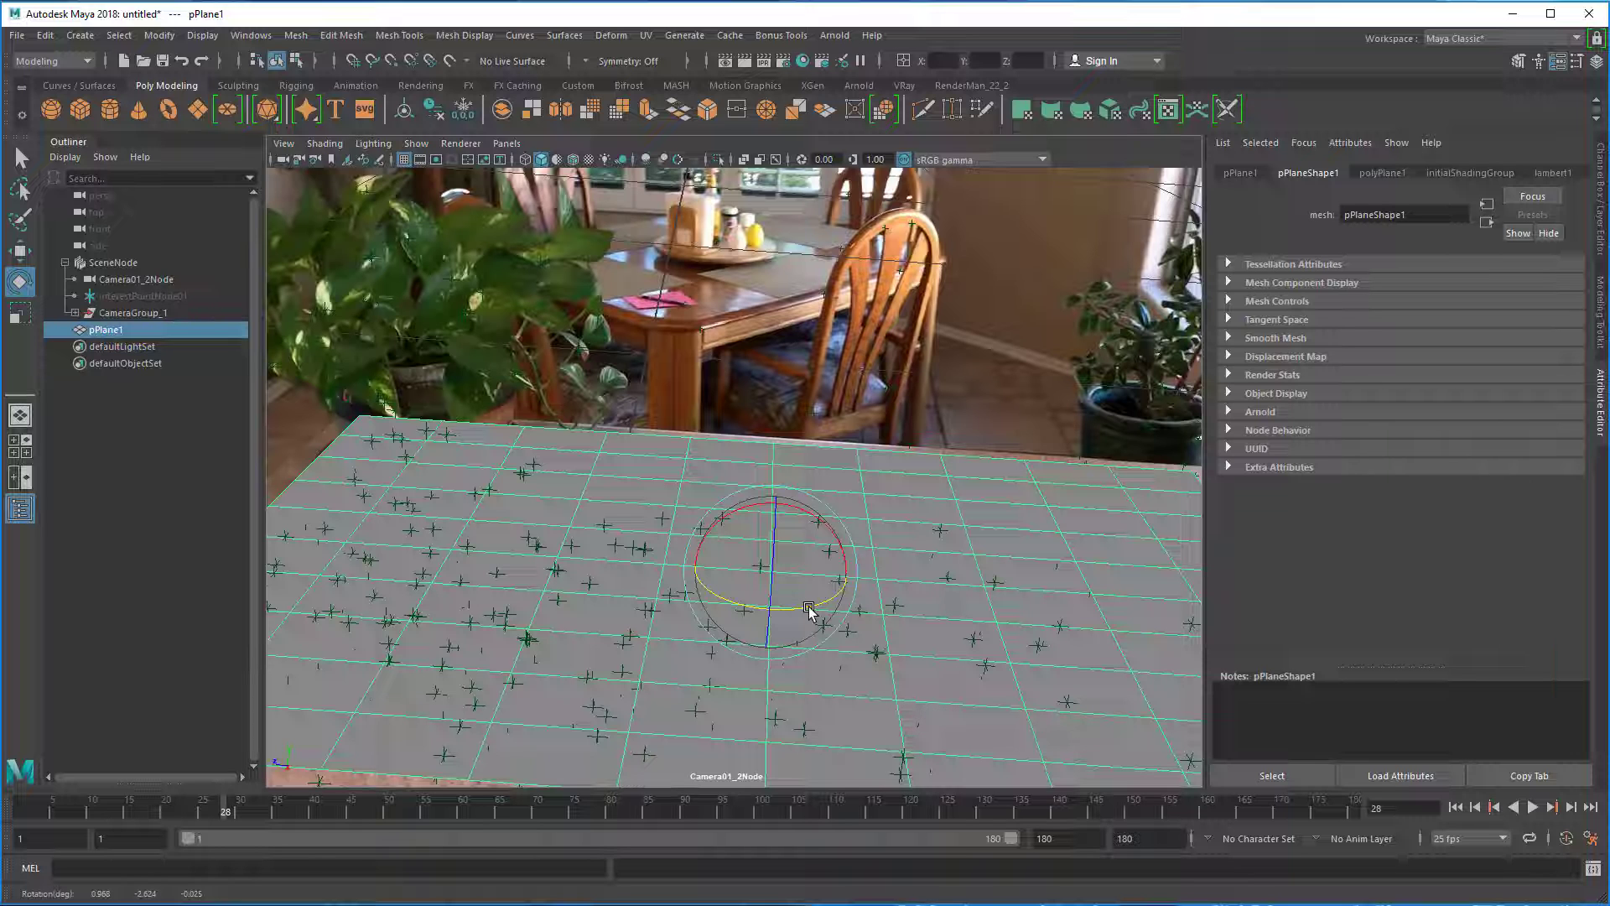
key("w")
left_click_drag(776, 612, 777, 611)
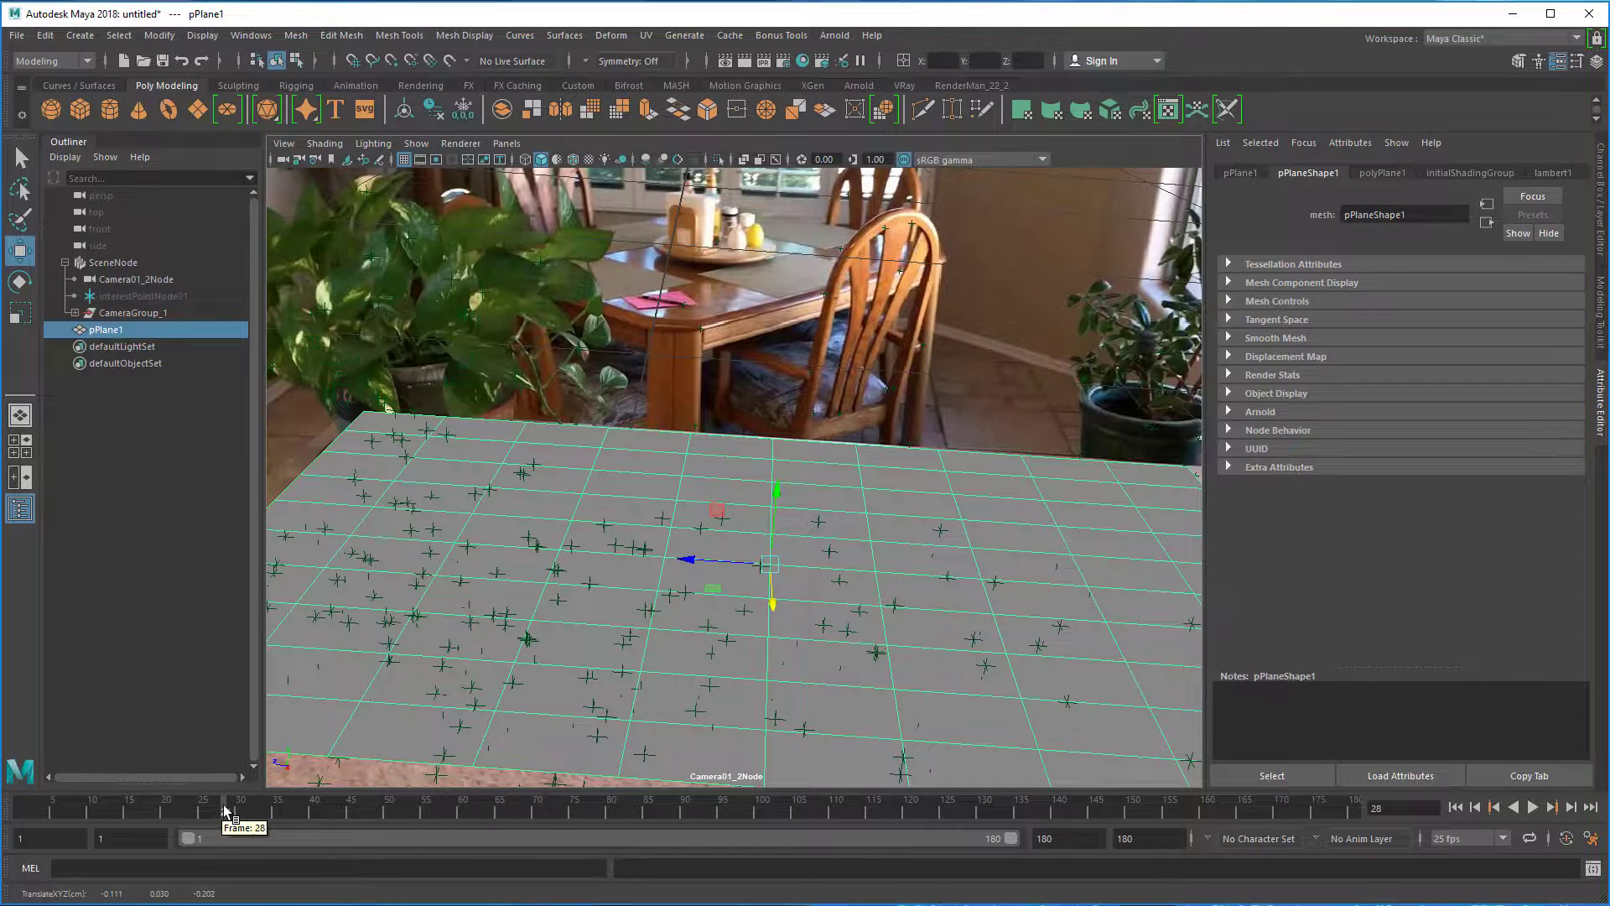
At frame 166, move the plane to about -0.08 along X and widen it in X to reach the countertop's edges.
mouse_move(224, 804)
left_mouse_down()
mouse_move(717, 876)
mouse_move(1114, 891)
mouse_move(1390, 878)
mouse_move(1111, 864)
mouse_move(1249, 848)
left_mouse_up()
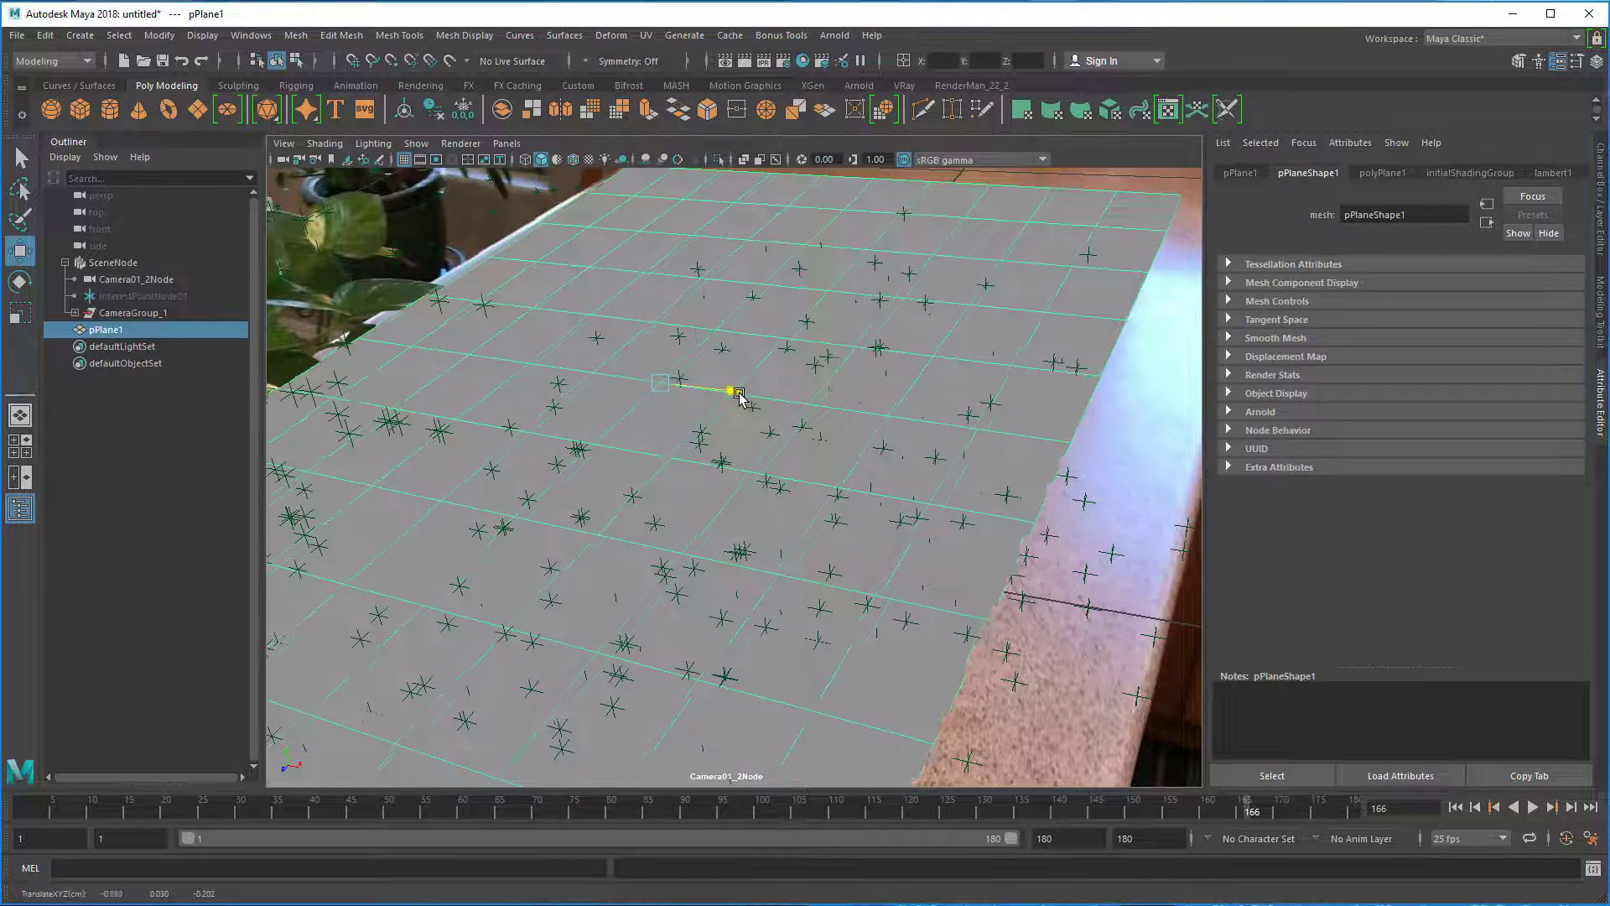
left_click_drag(738, 398, 781, 413)
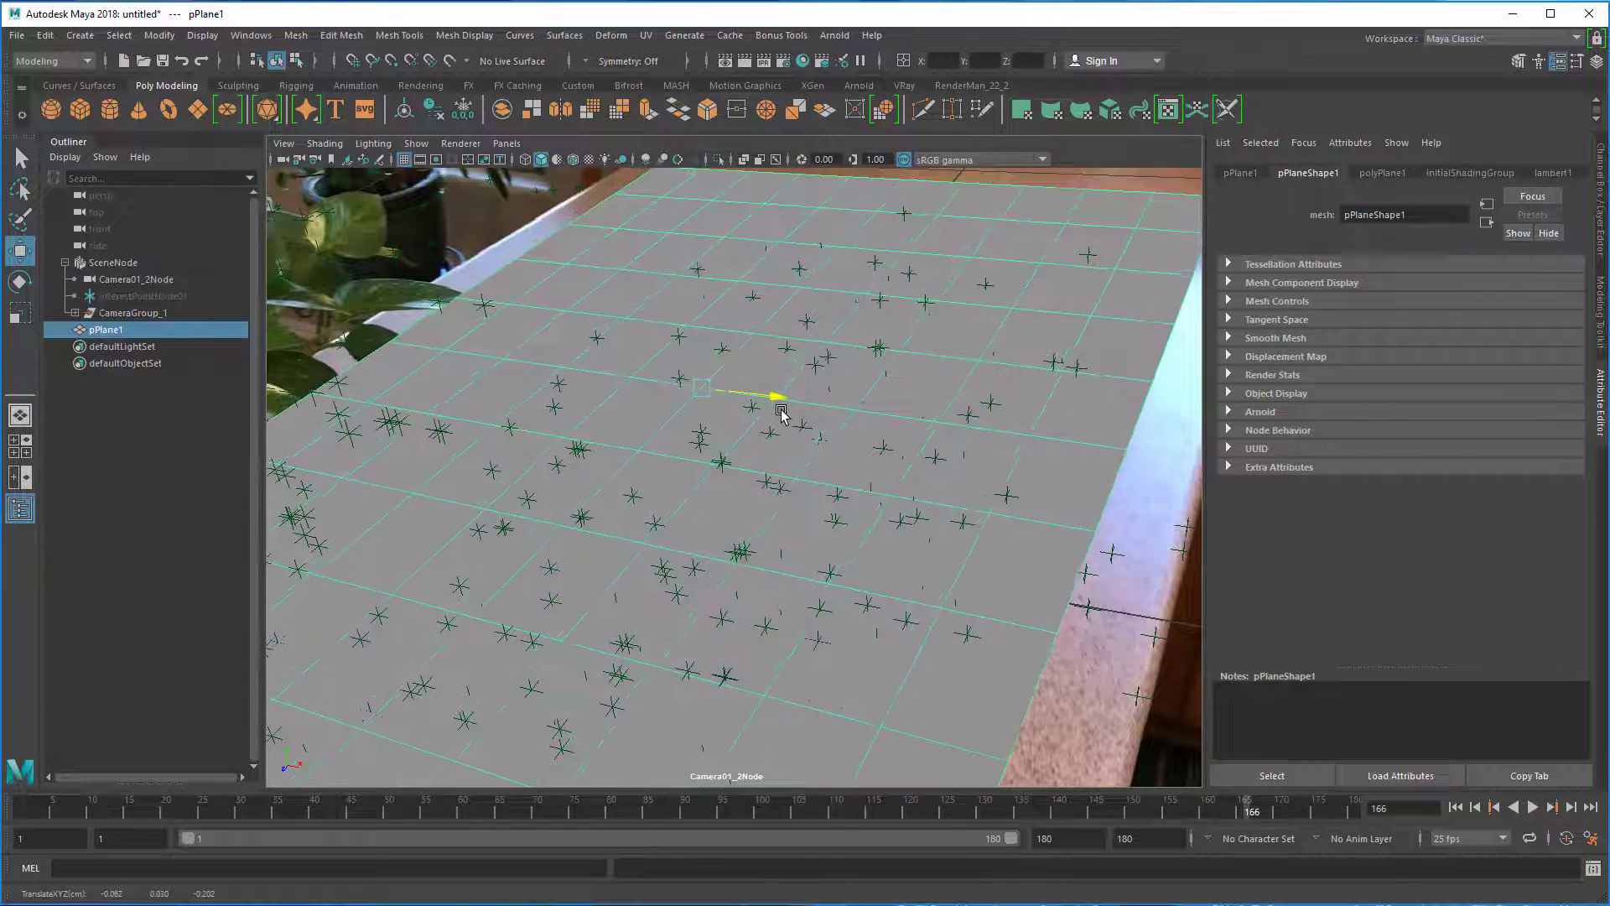
key("r")
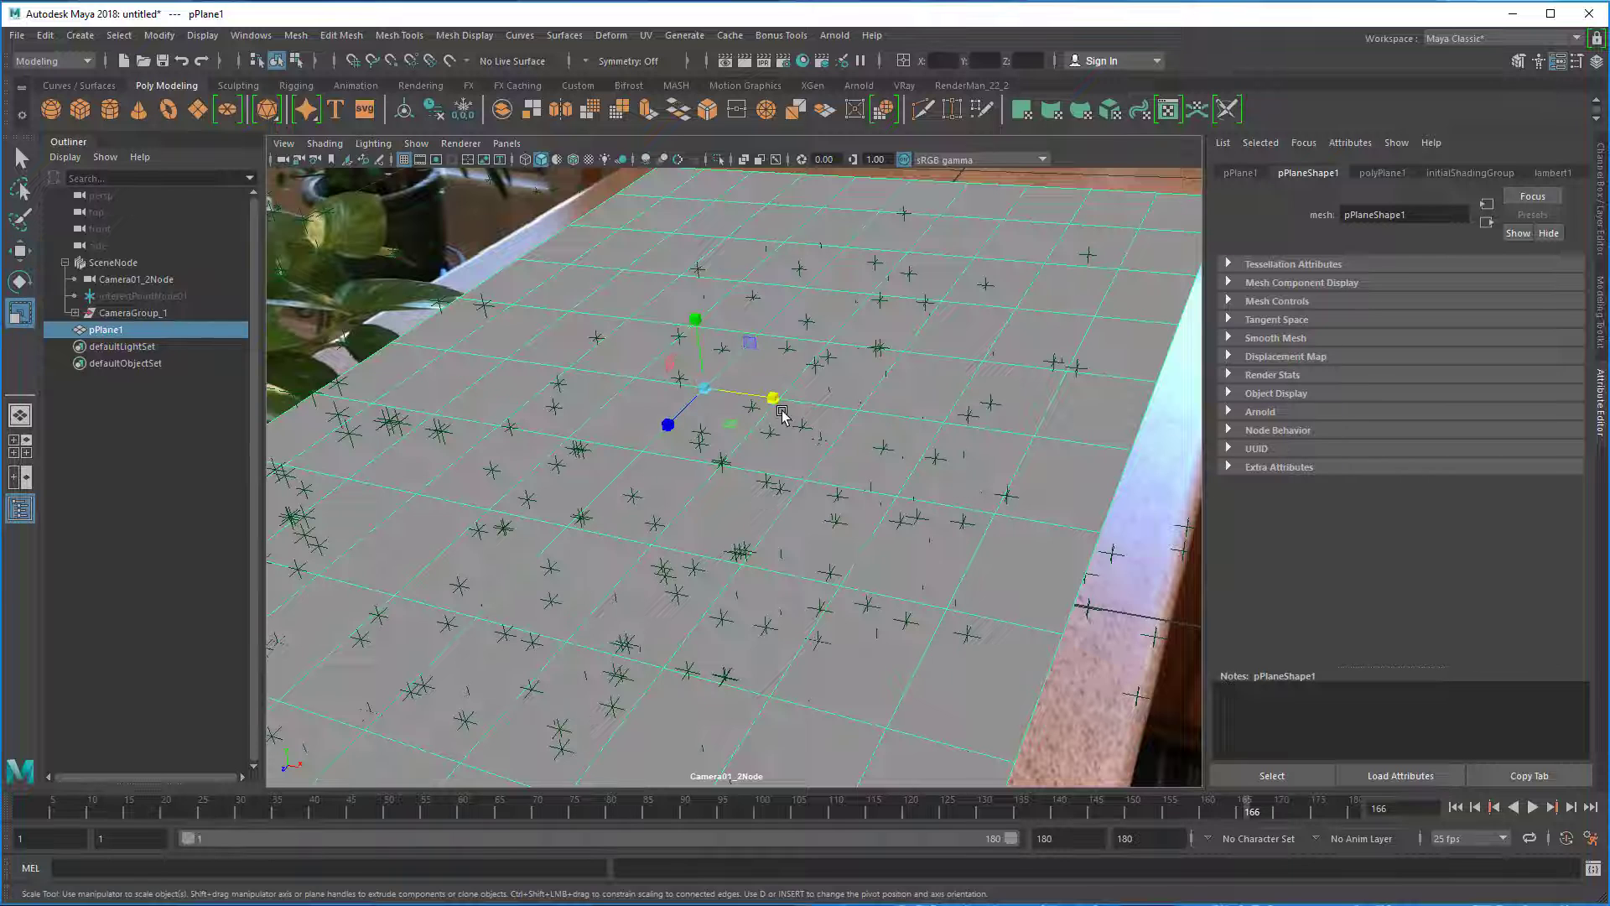
left_click_drag(778, 407, 790, 413)
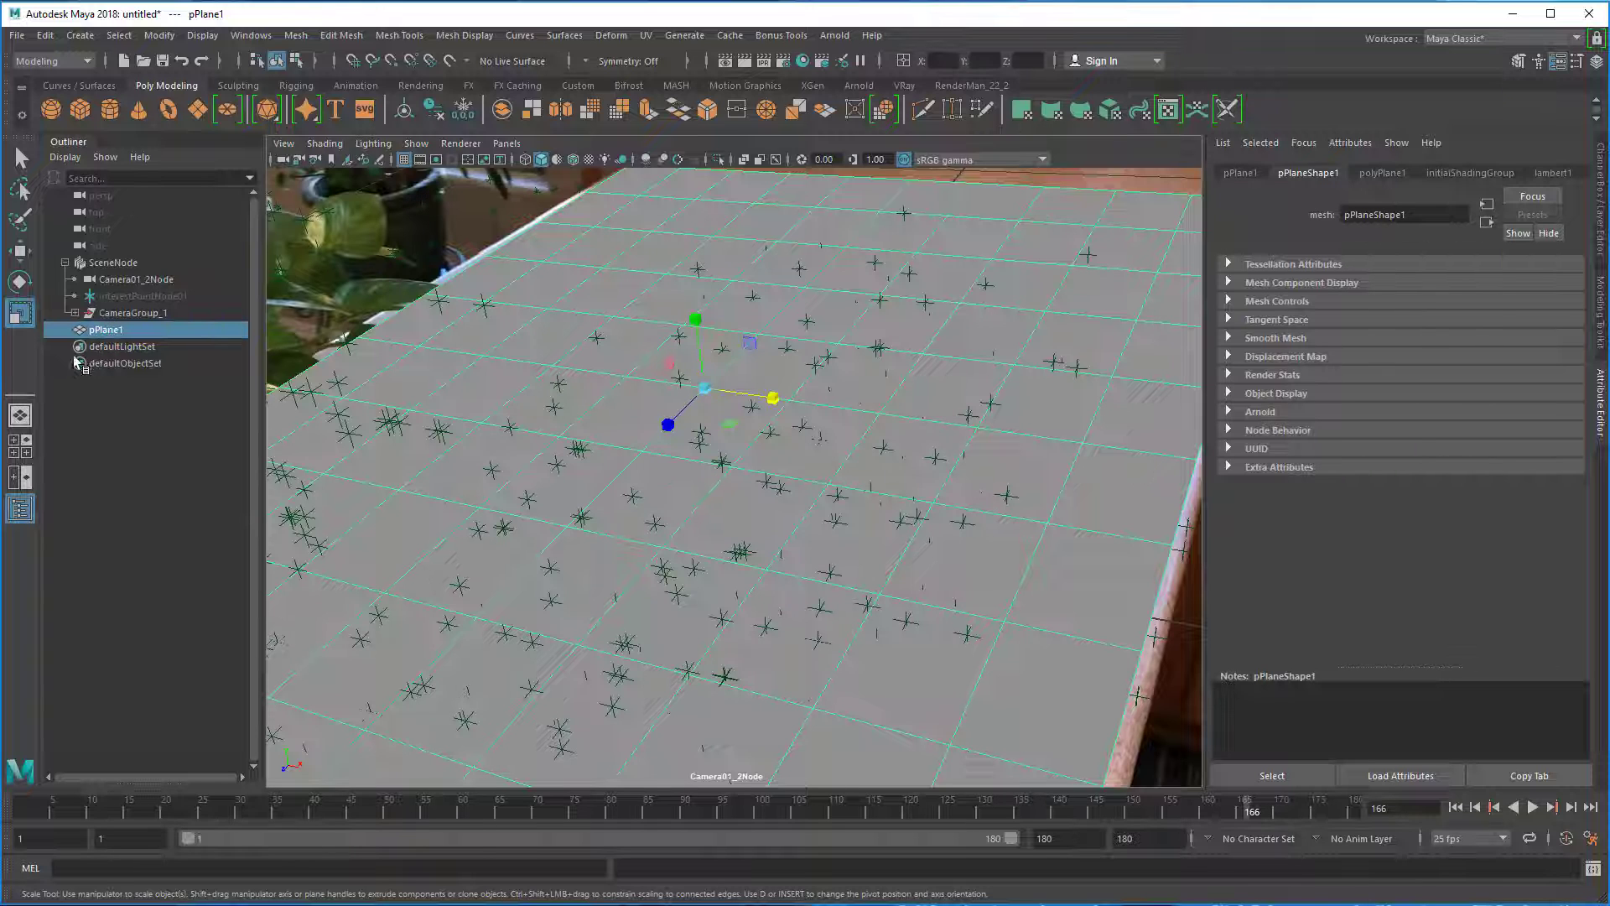
Look through Camera01_2Node and lock the camera against accidental view changes.
left_click(506, 144)
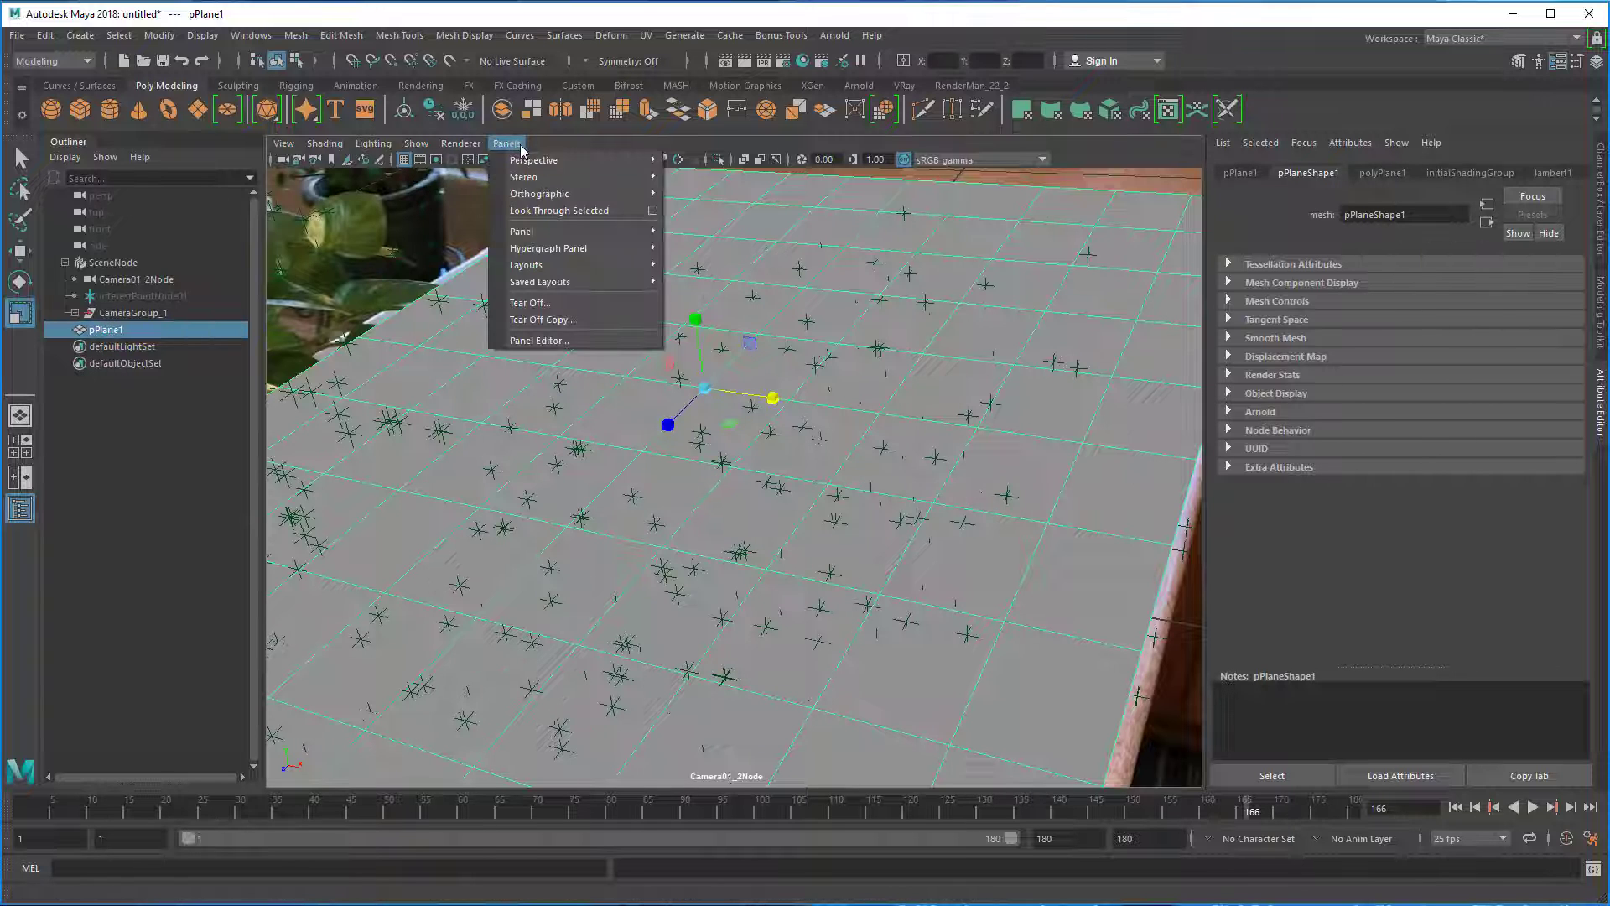
mouse_move(533, 161)
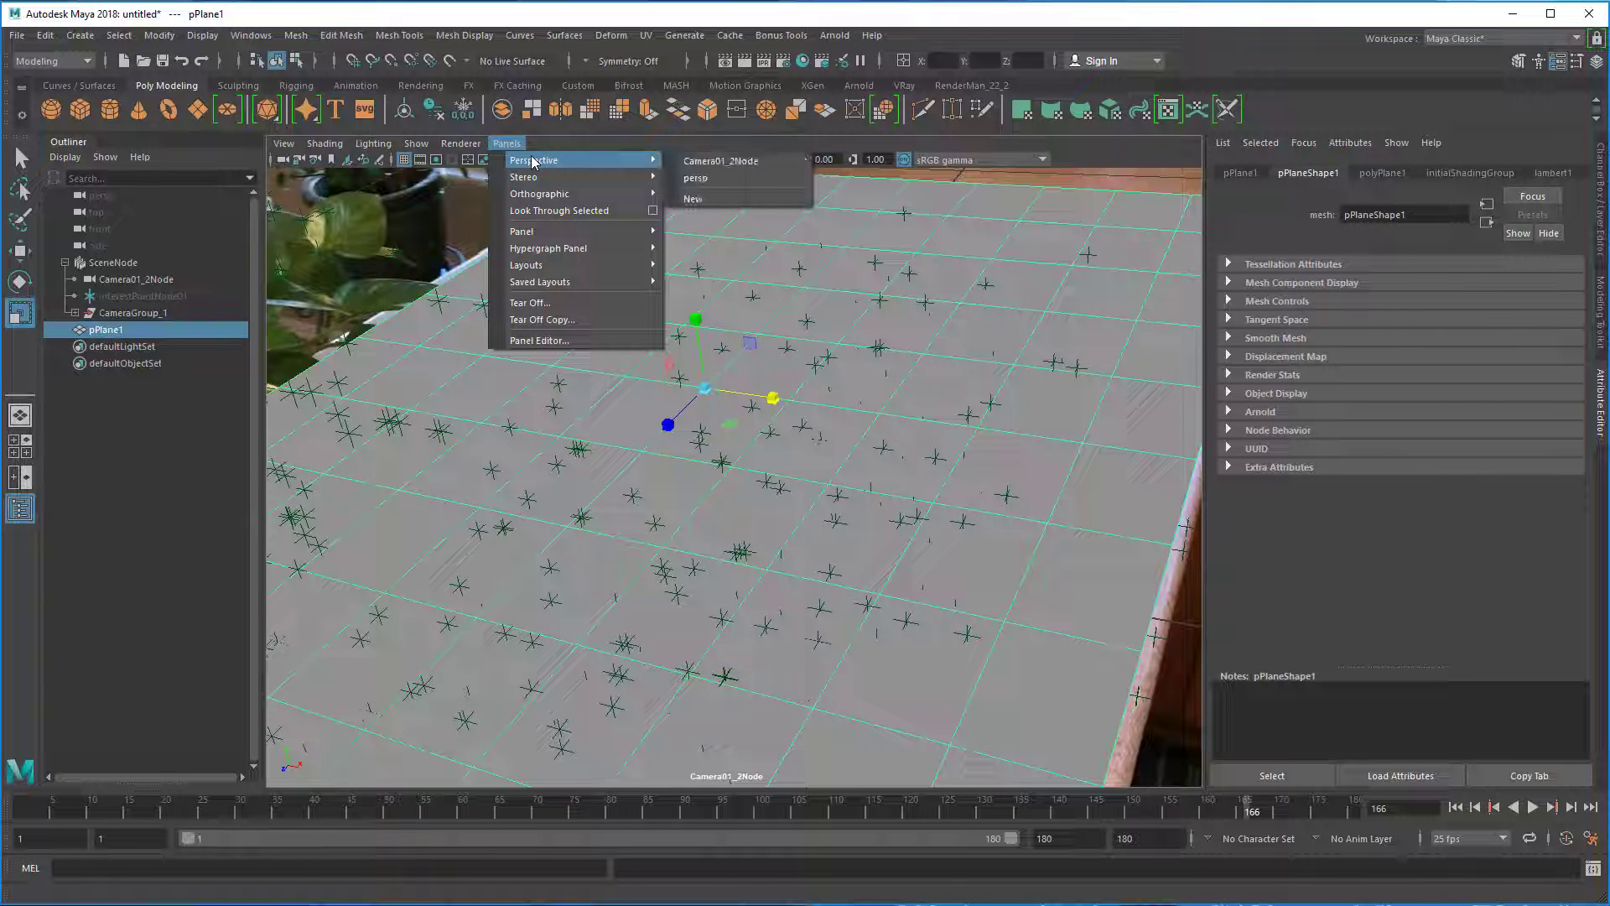
left_click(724, 162)
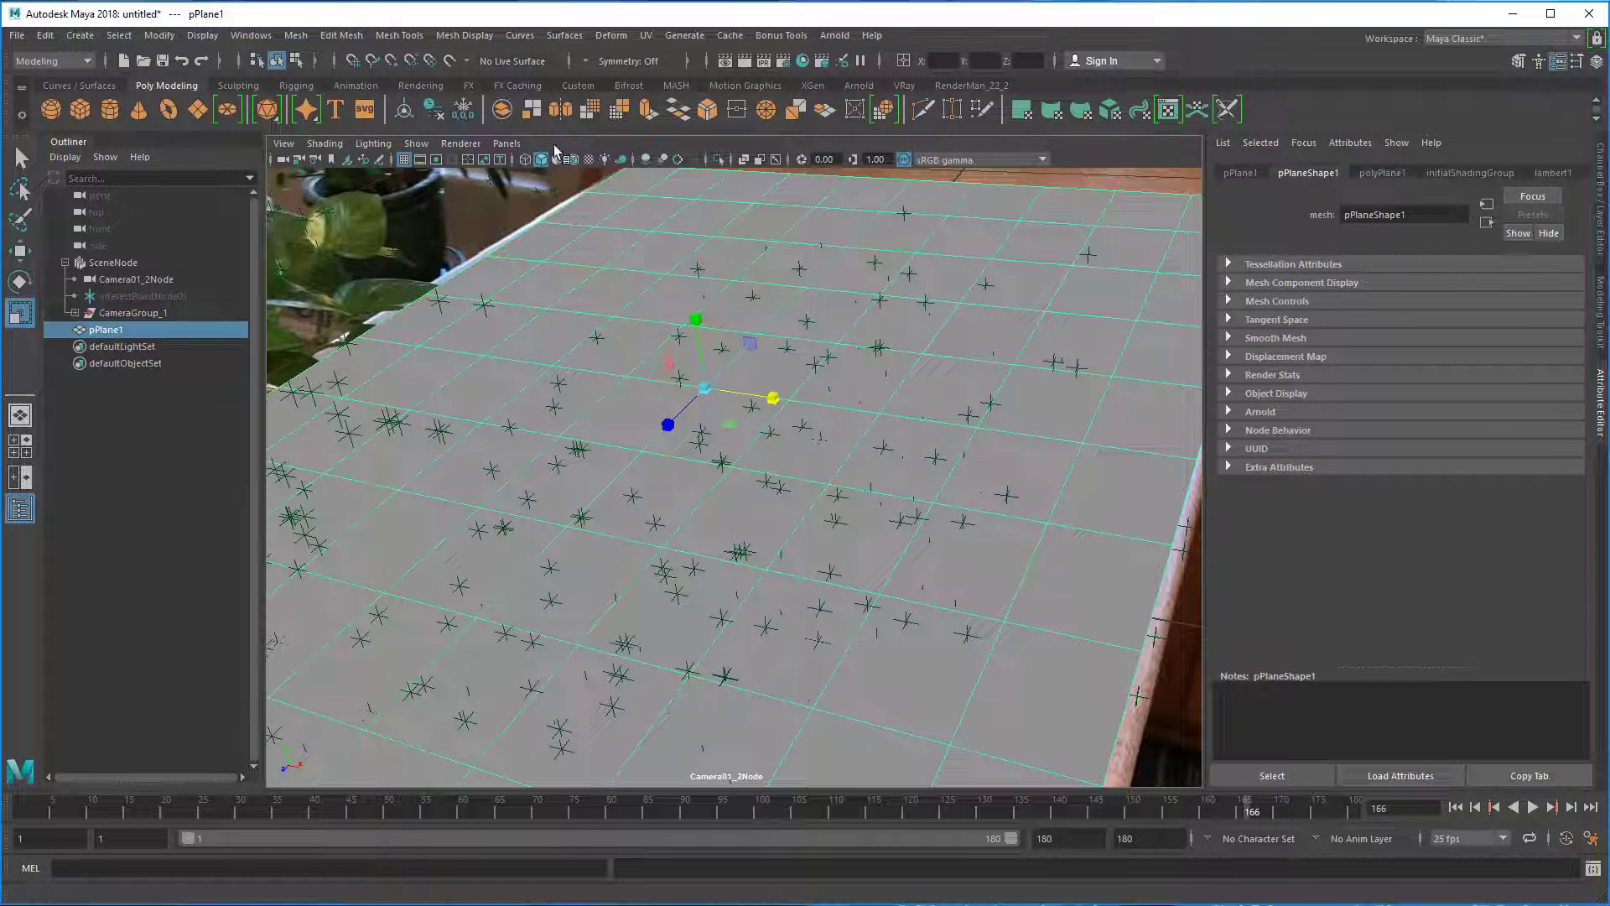
left_click(285, 145)
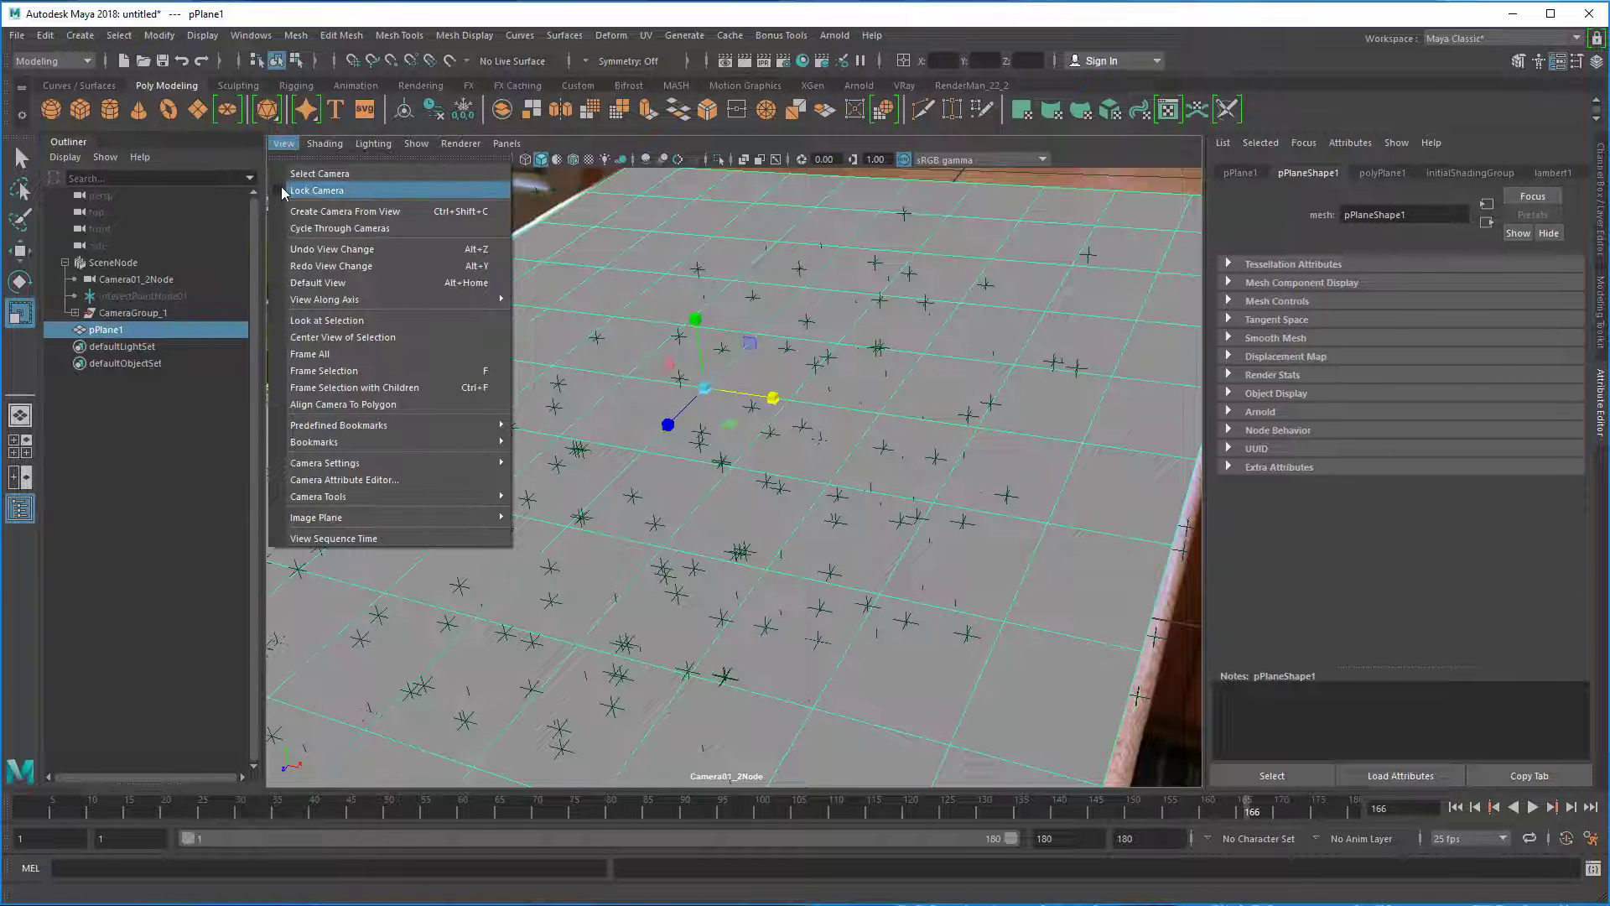
left_click(277, 192)
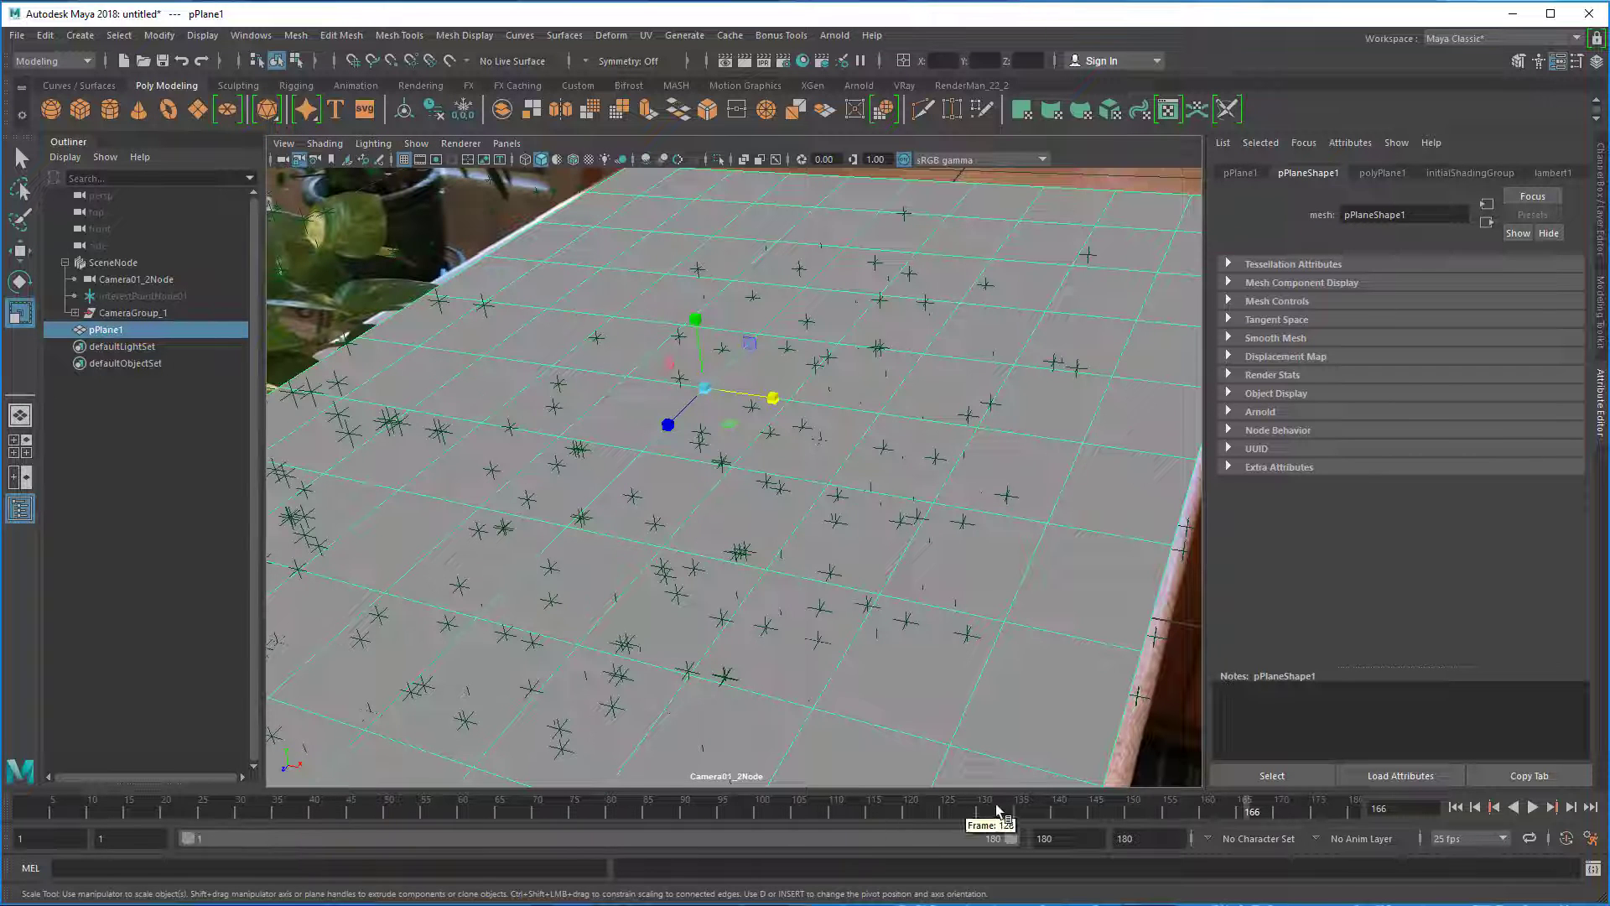
Scrub and play the footage to check how the plane follows the countertop, stopping at frame 45.
mouse_move(1247, 810)
left_mouse_down()
mouse_move(687, 802)
mouse_move(117, 740)
mouse_move(461, 796)
mouse_move(1300, 805)
mouse_move(237, 741)
mouse_move(612, 794)
left_mouse_up()
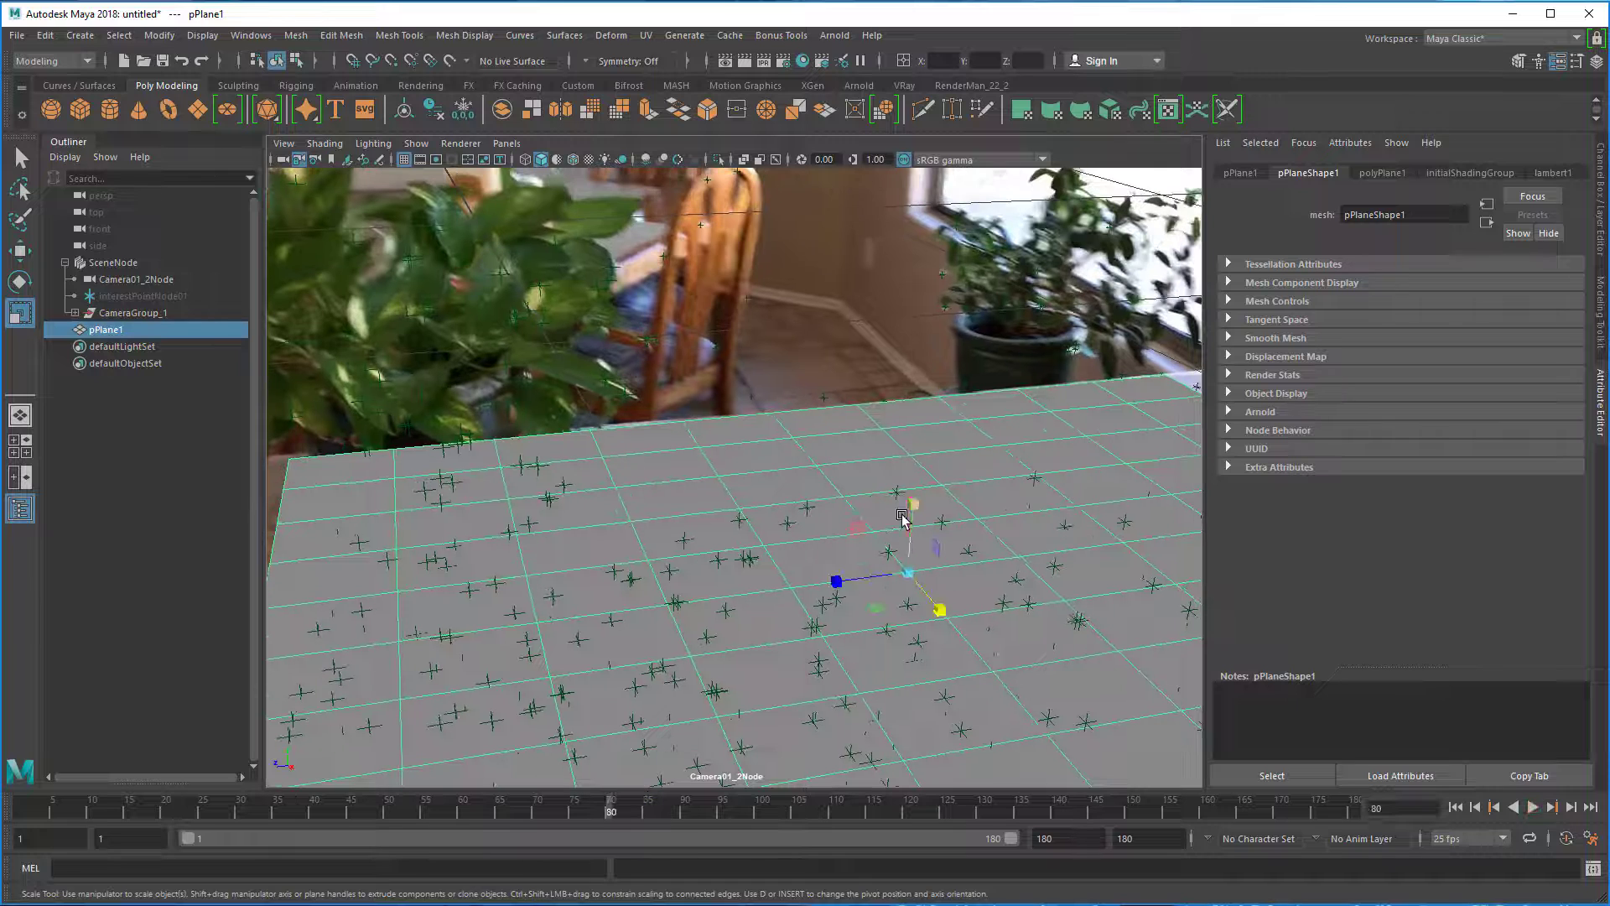
scroll(1067, 492, "up", 1)
key("alt+v")
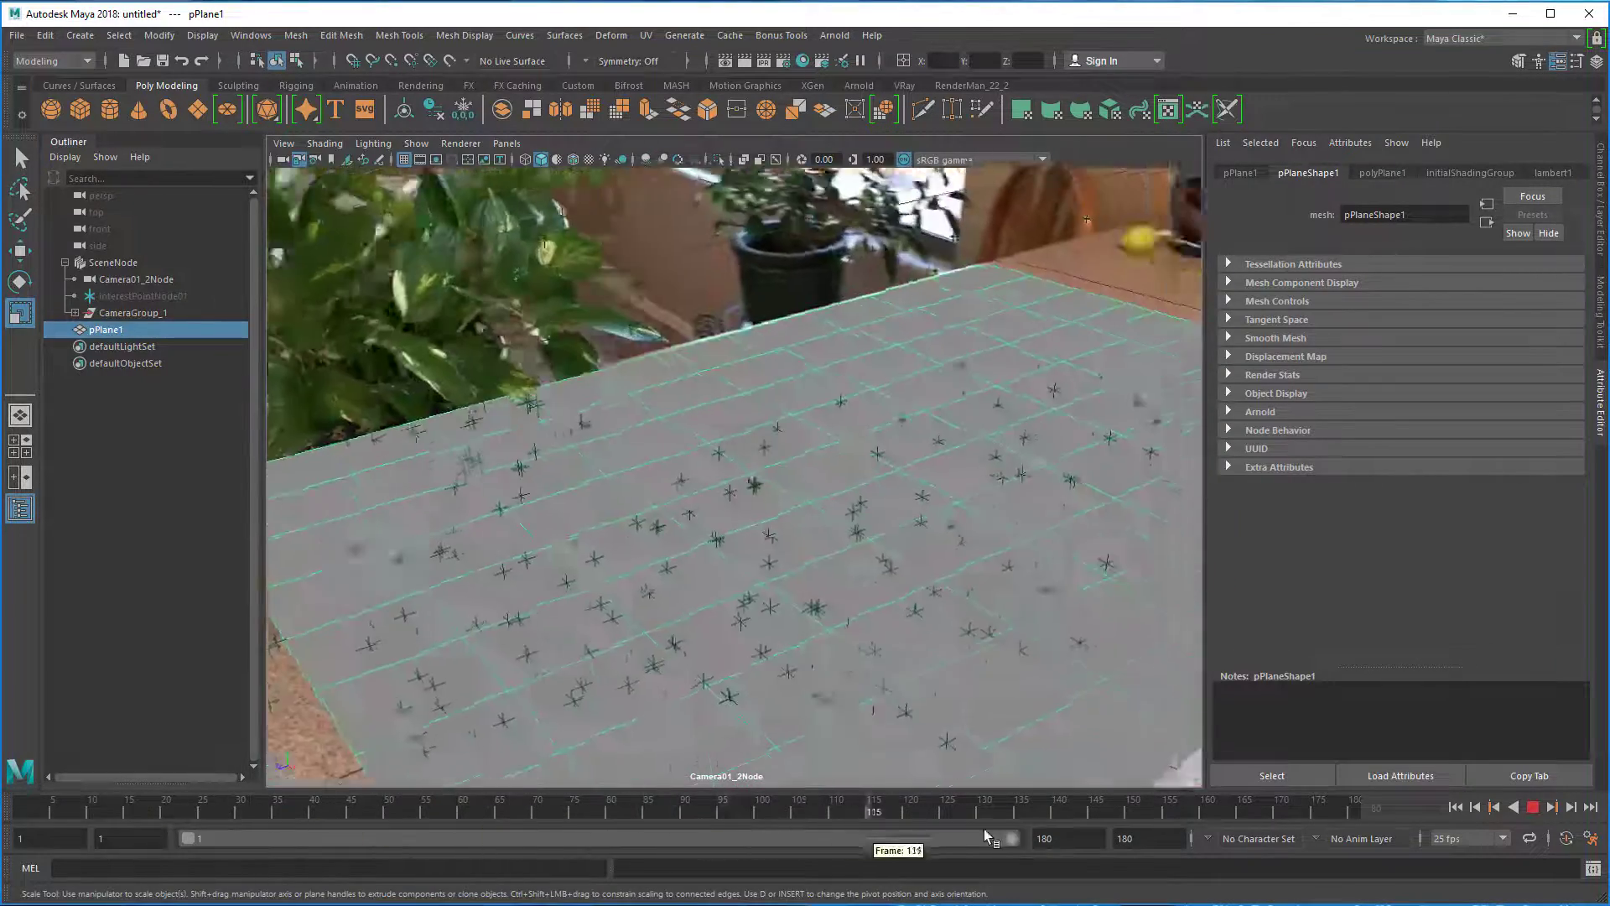
left_click_drag(468, 808, 356, 803)
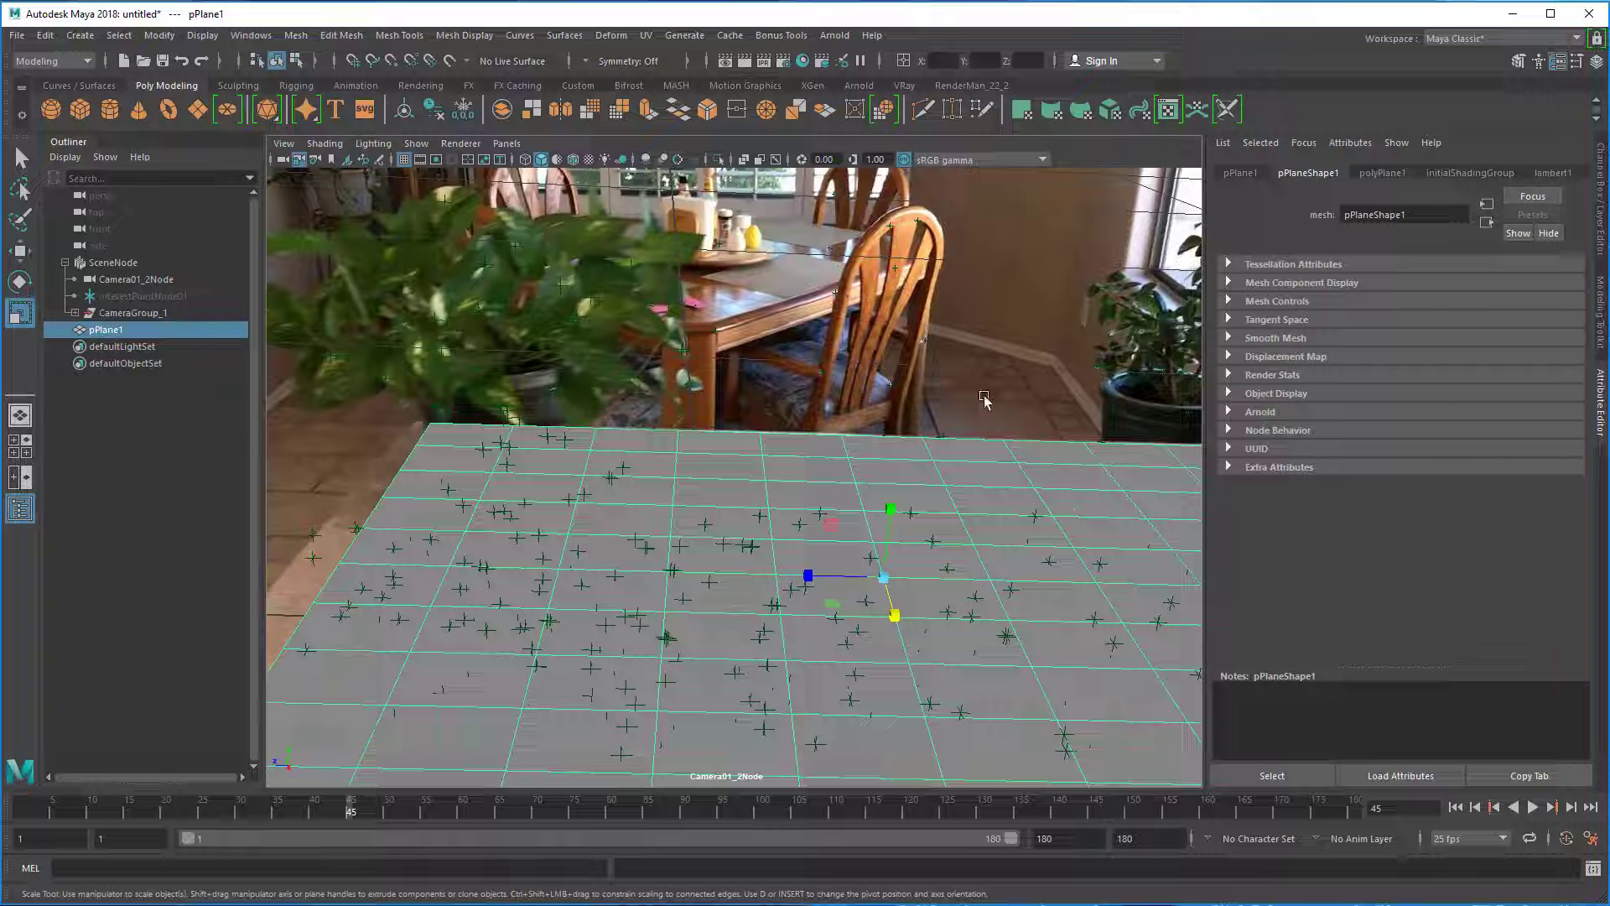
Check the render settings for the active renderer.
left_click(997, 312)
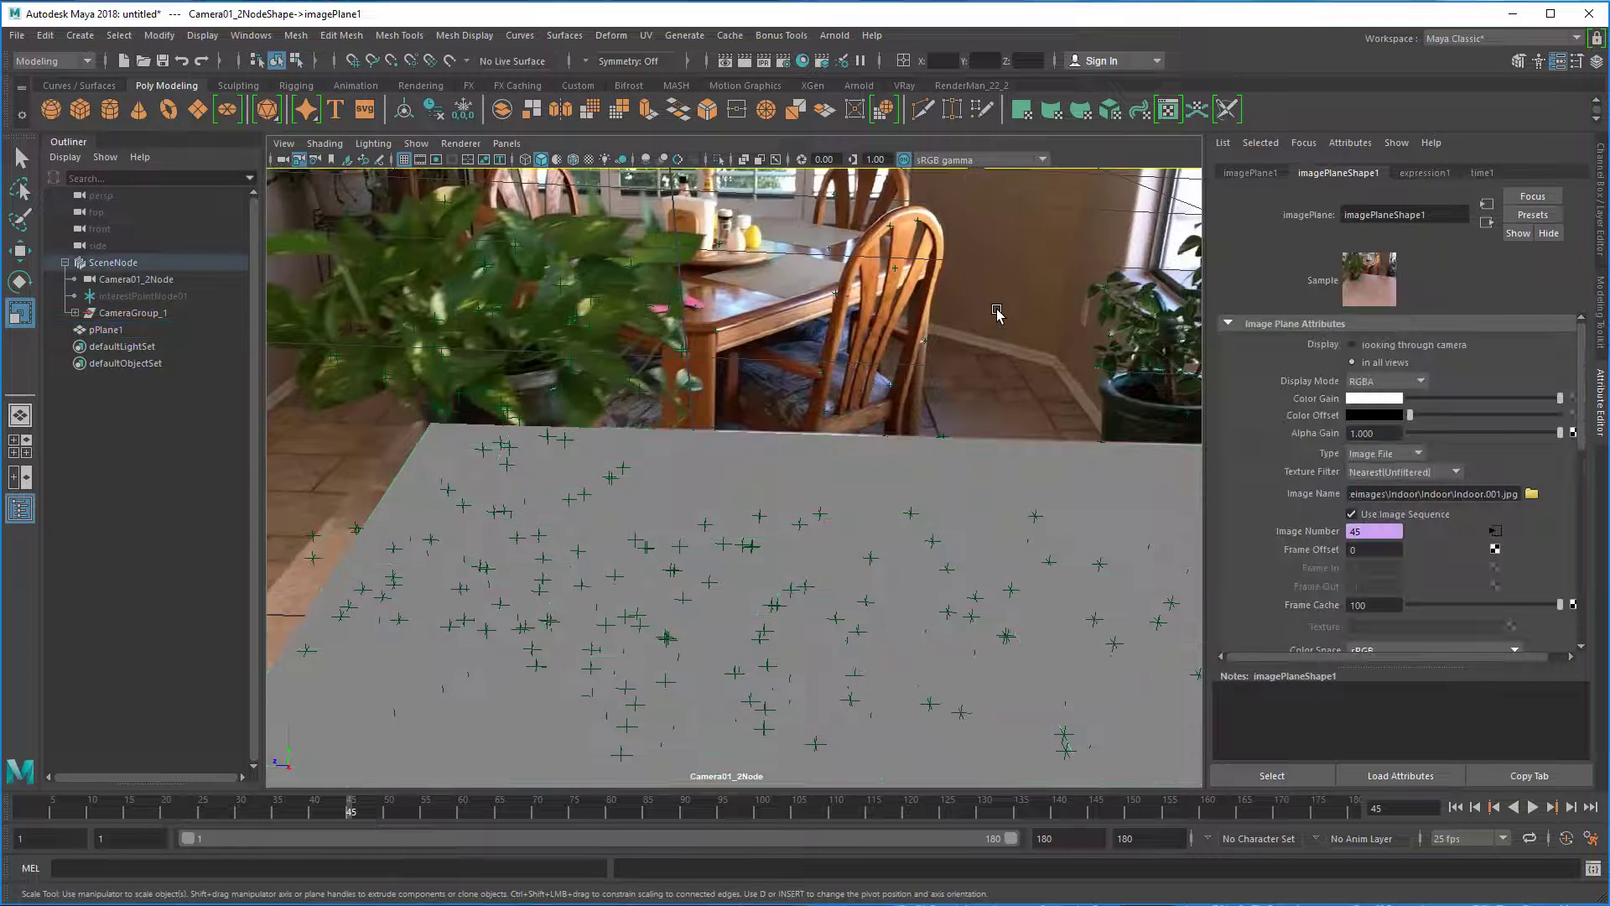
left_click(780, 65)
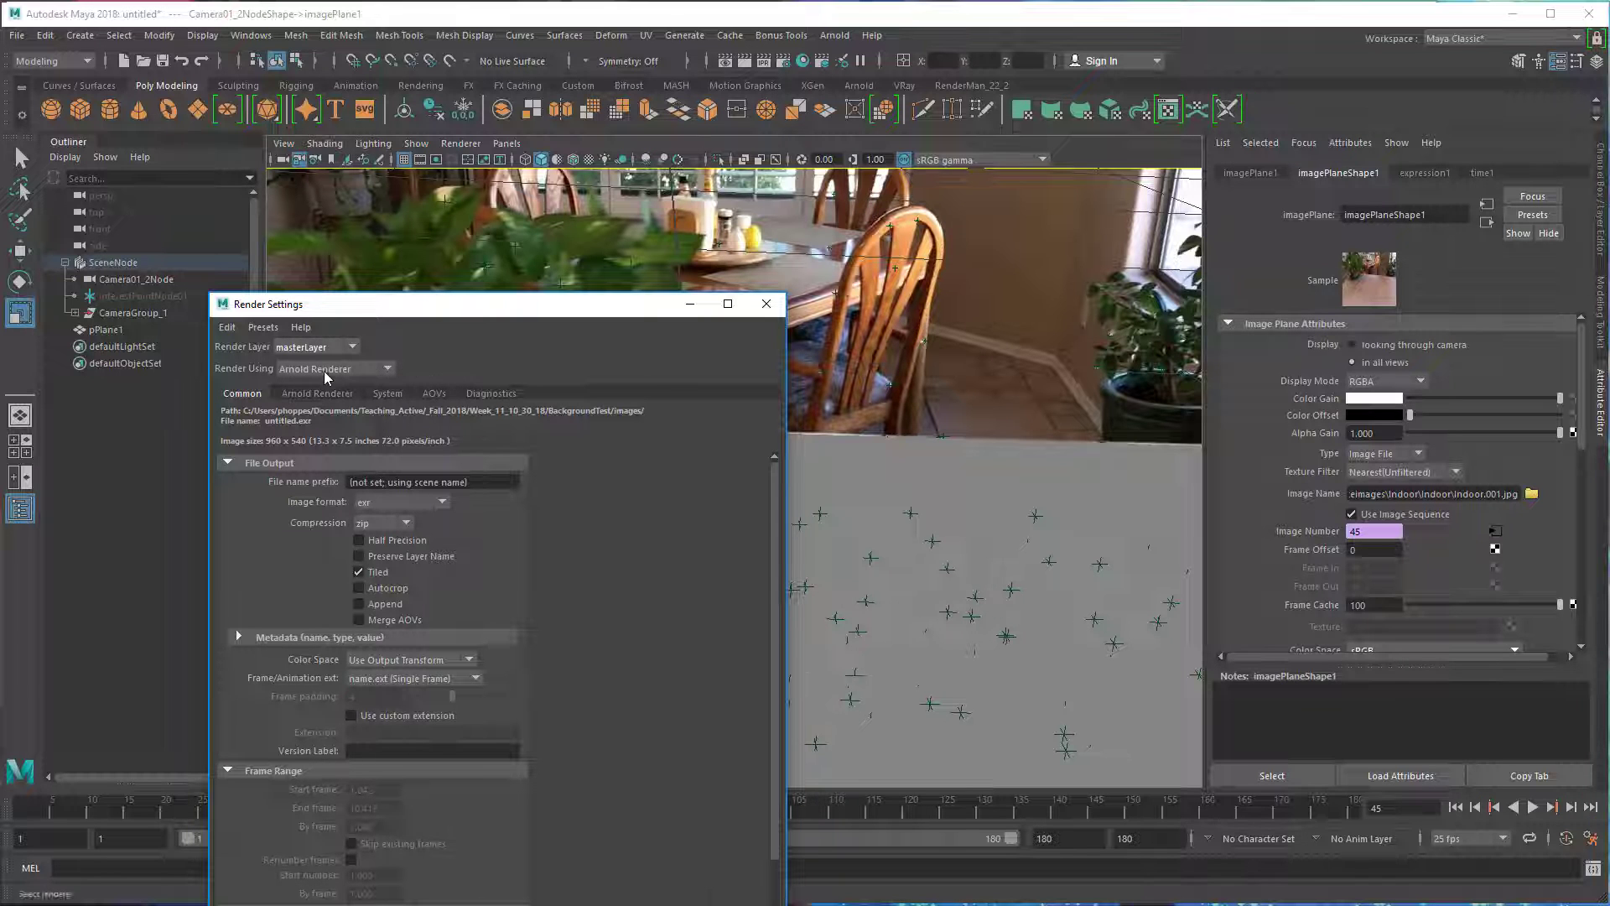
left_click(765, 306)
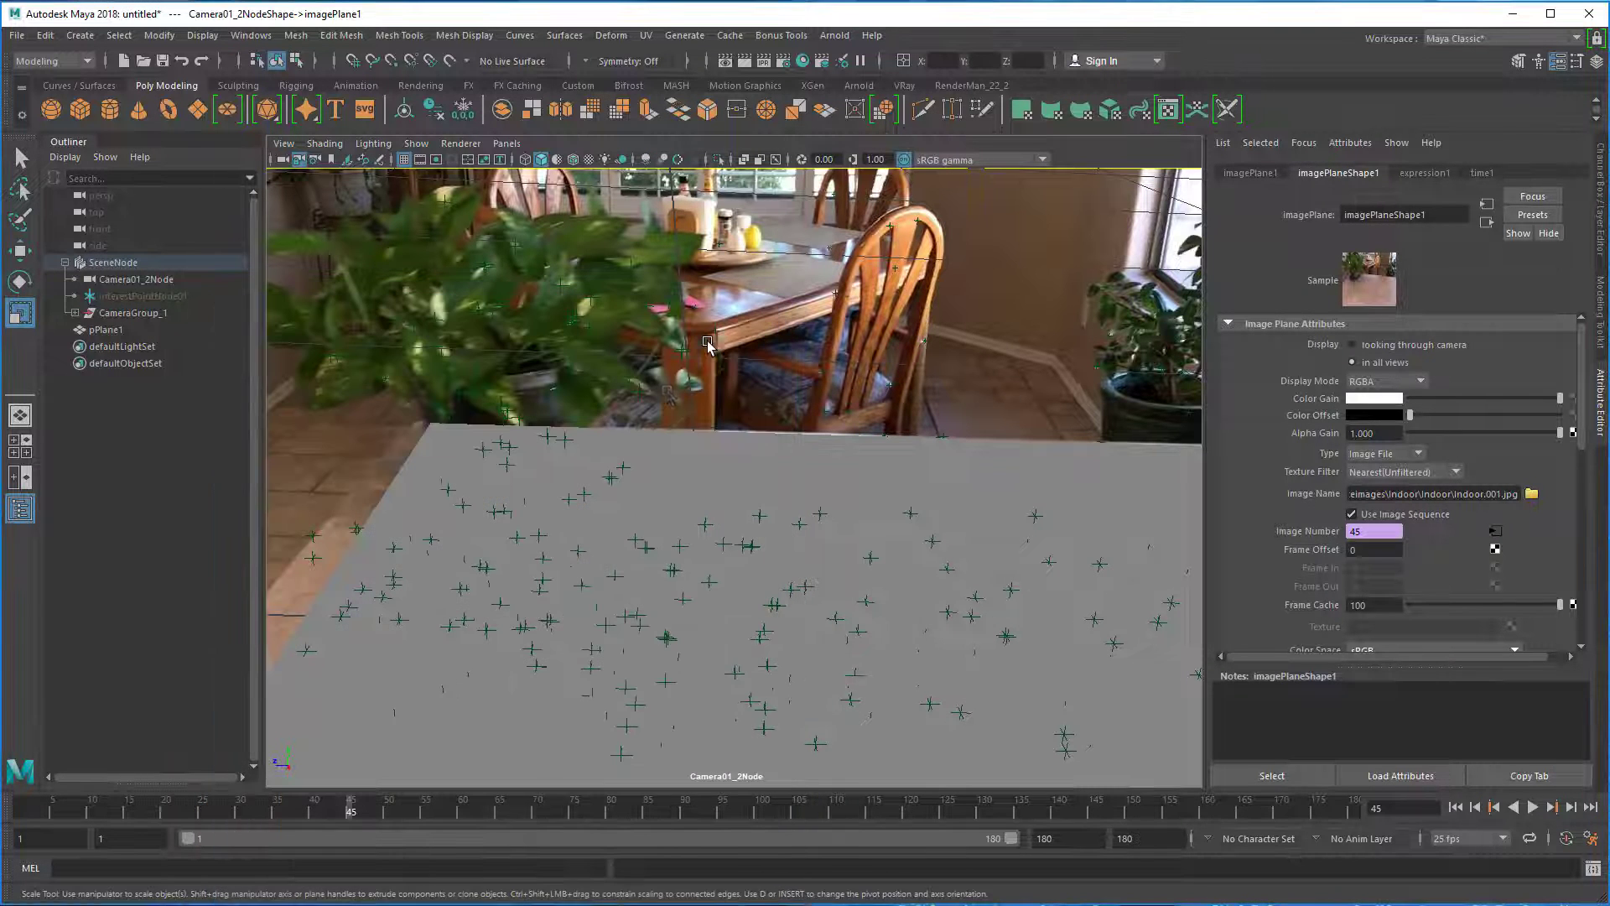
Assign a new Arnold aiShadowMatte material to the countertop plane.
left_click(727, 460)
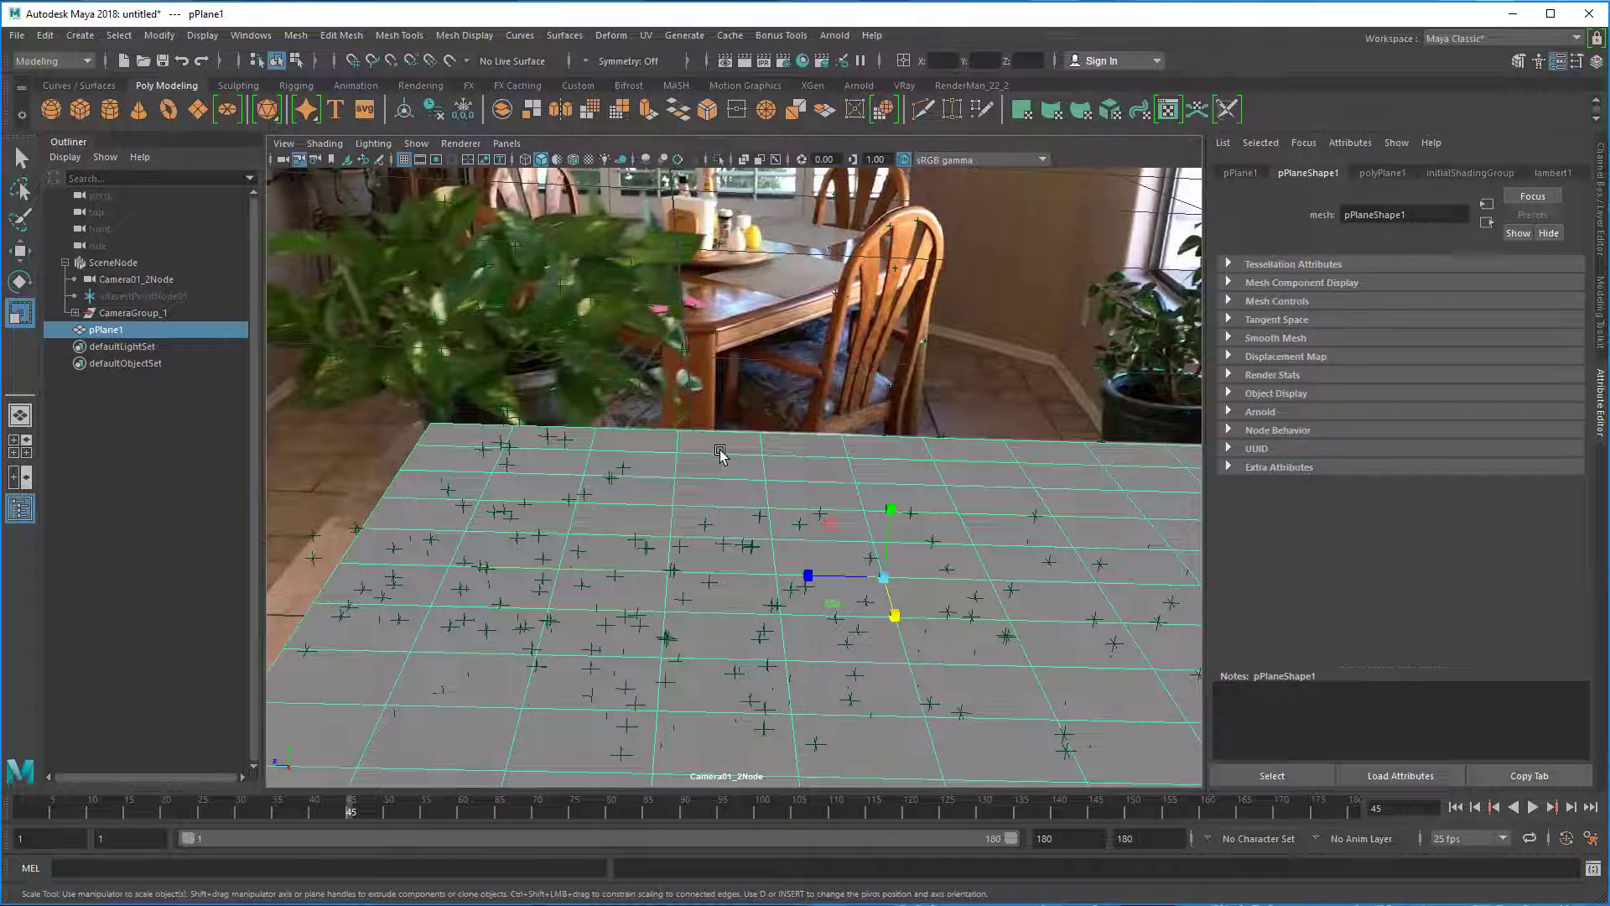
key("q")
right_click(717, 450)
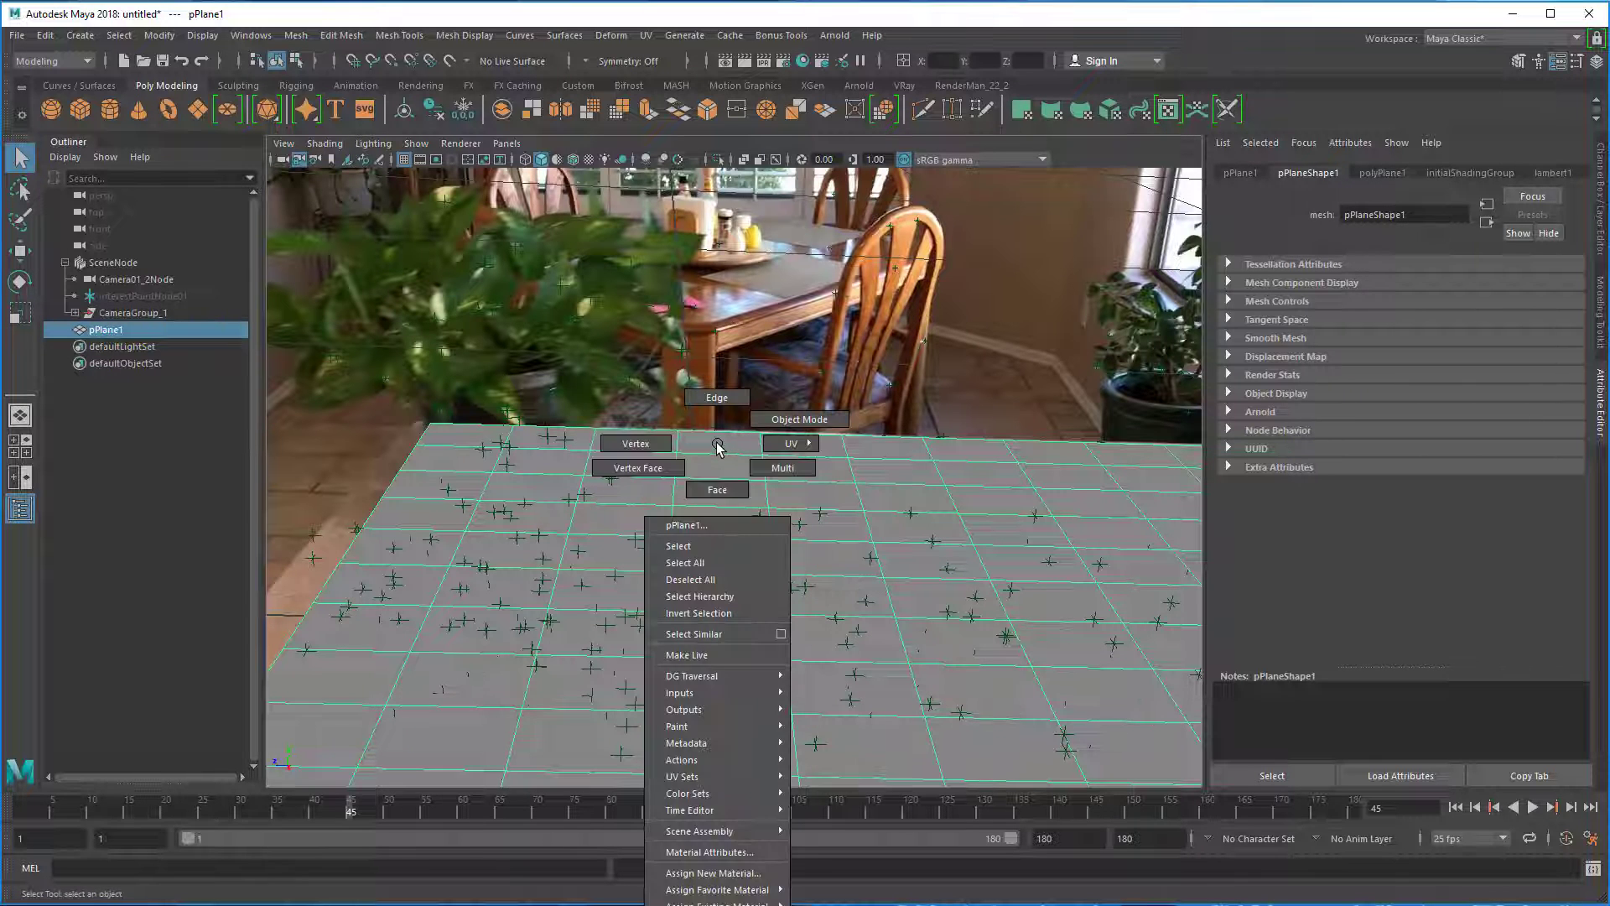
left_click(721, 875)
left_click_drag(1052, 408, 532, 188)
left_click(495, 310)
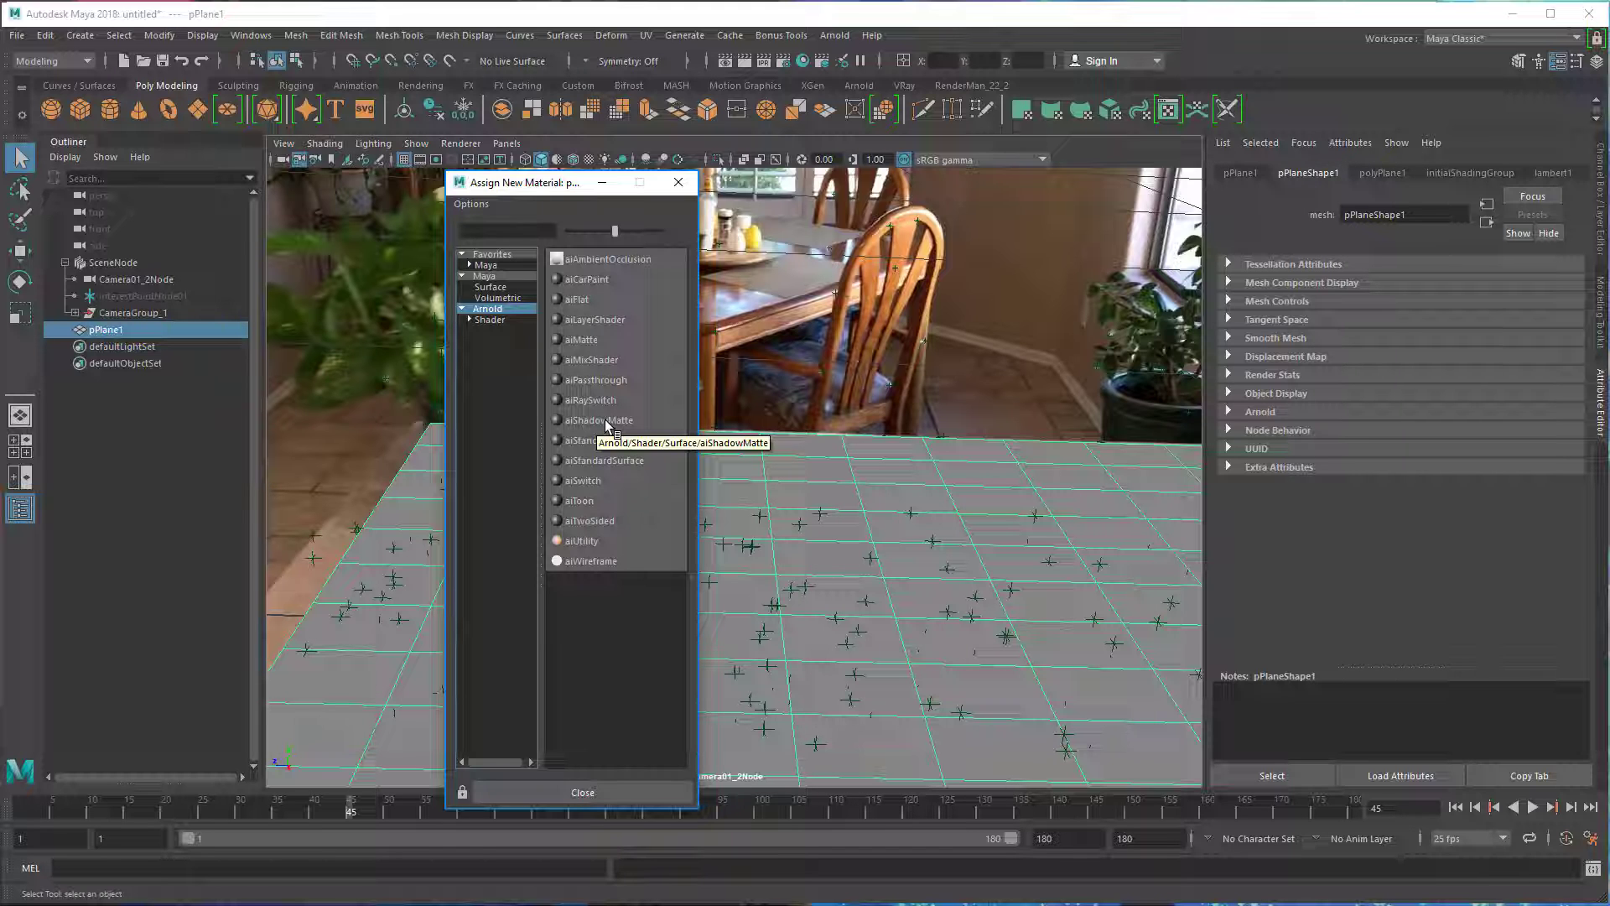
left_click(605, 419)
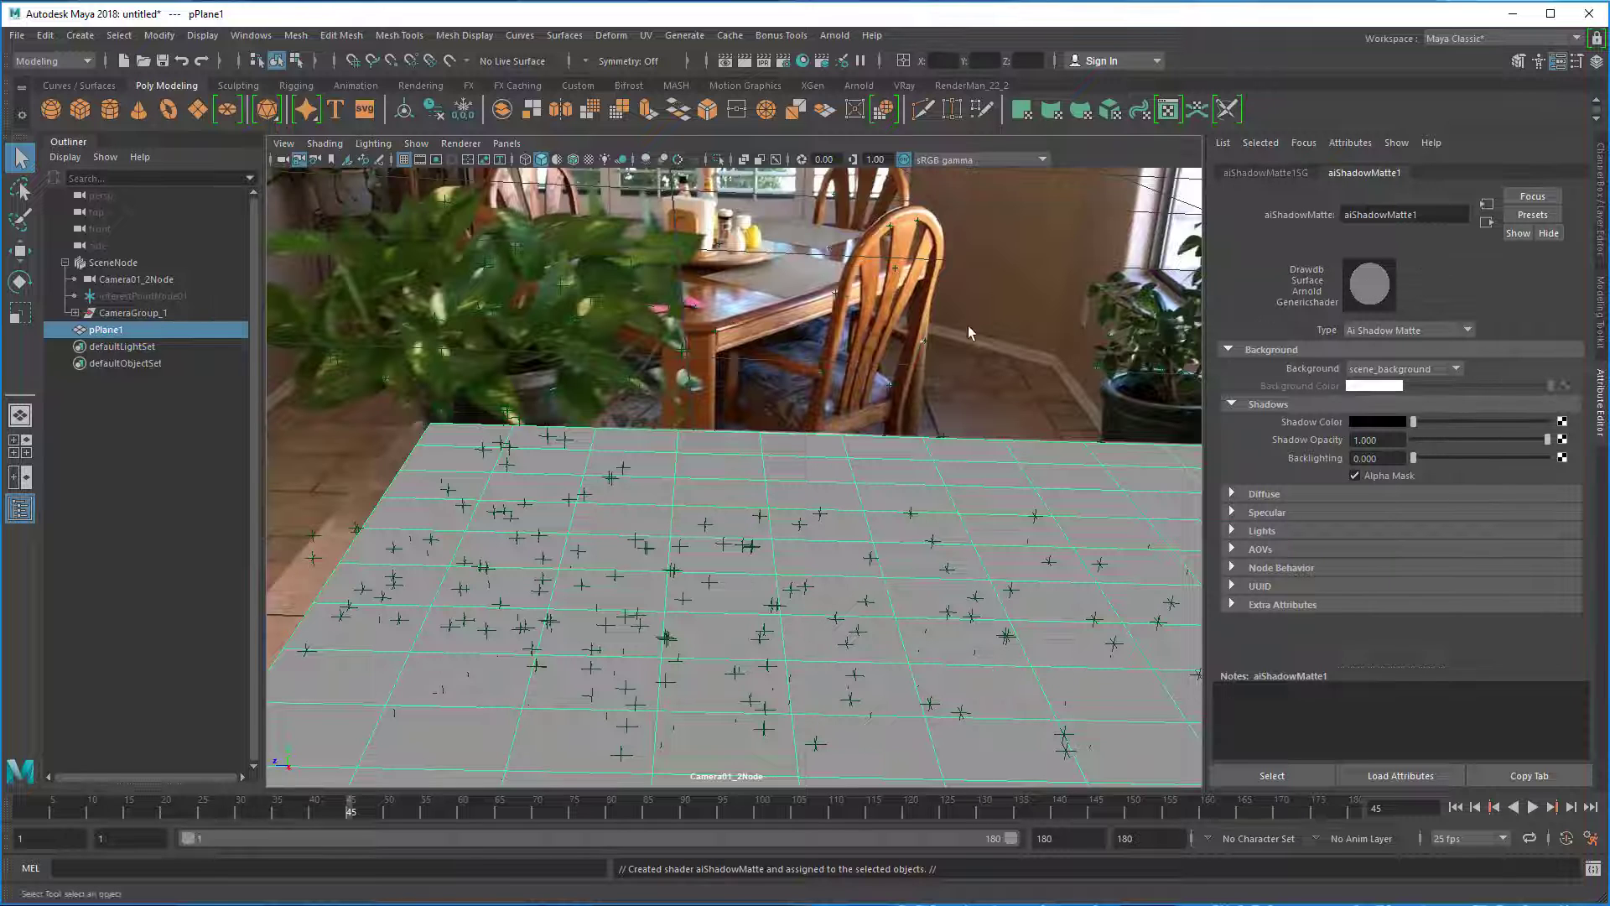
Create a new display layer containing the countertop plane.
left_click(1013, 380)
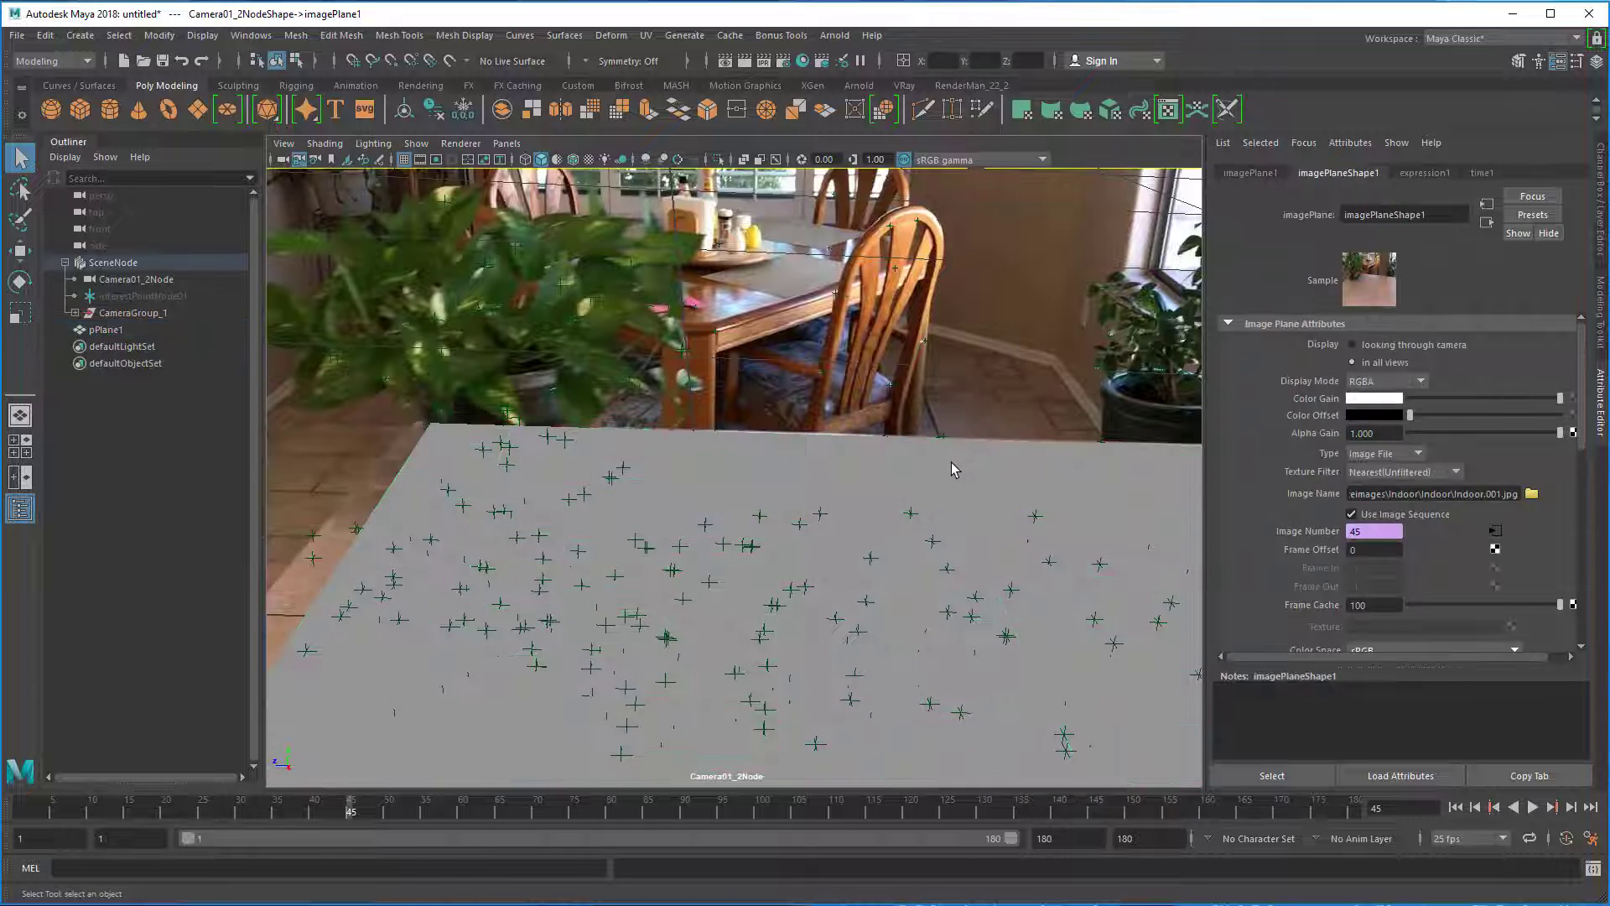
left_click(951, 461)
left_click(1600, 197)
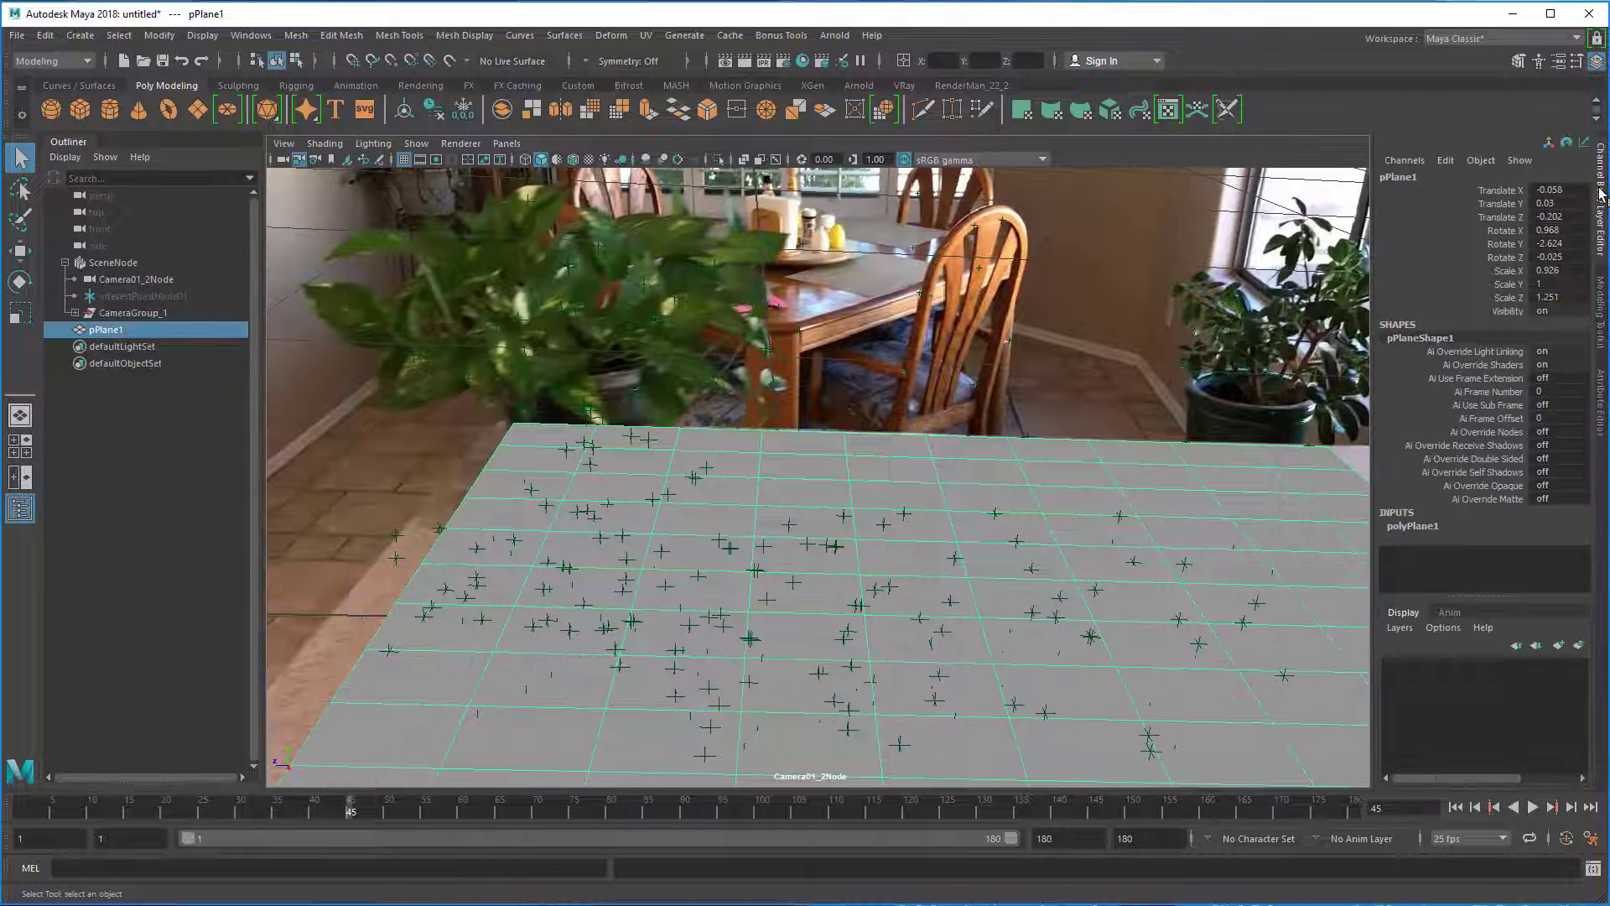
left_click(1578, 646)
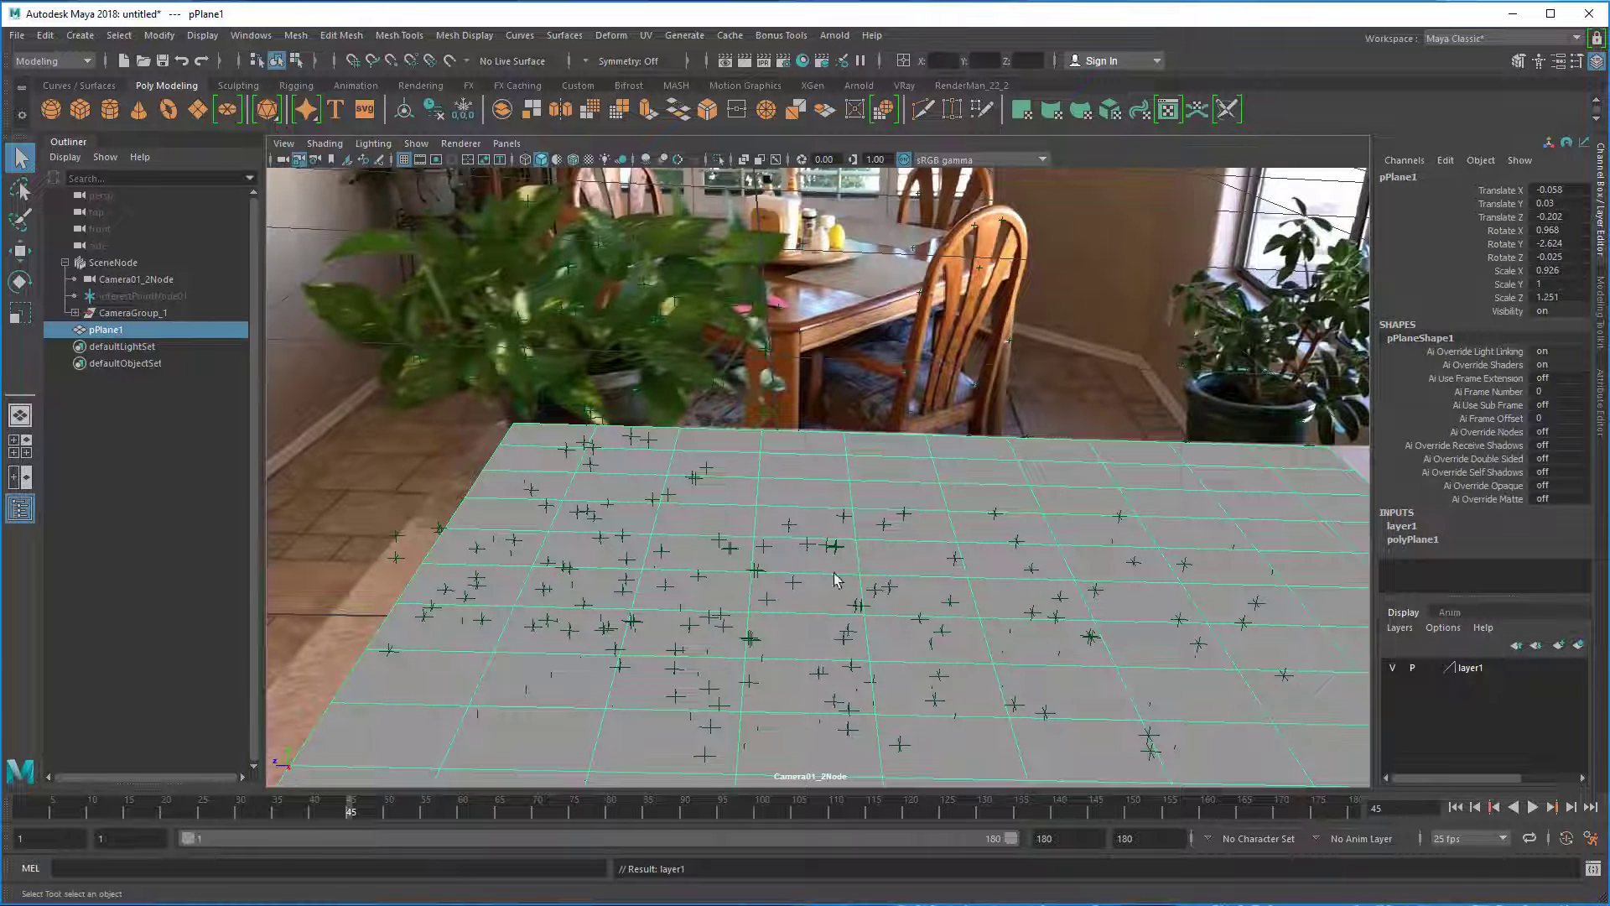
Rename the new display layer to ShadowLayer.
double_click(1474, 669)
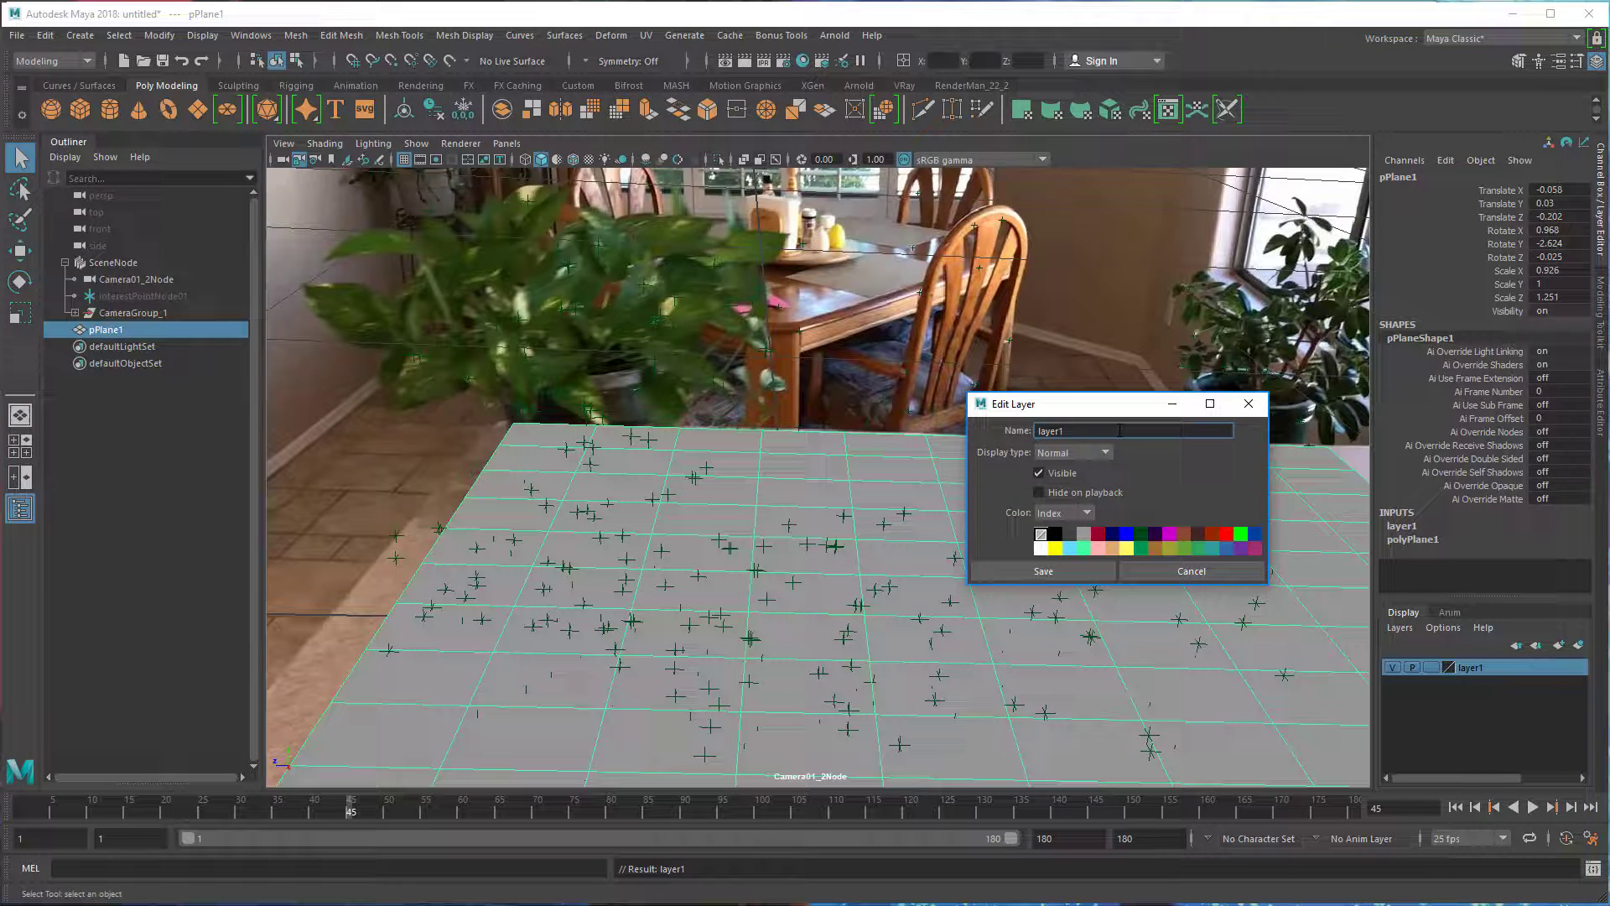
key("BackSpace")
key("BackSpace")
key("BackSpace")
type("ShadowLayer")
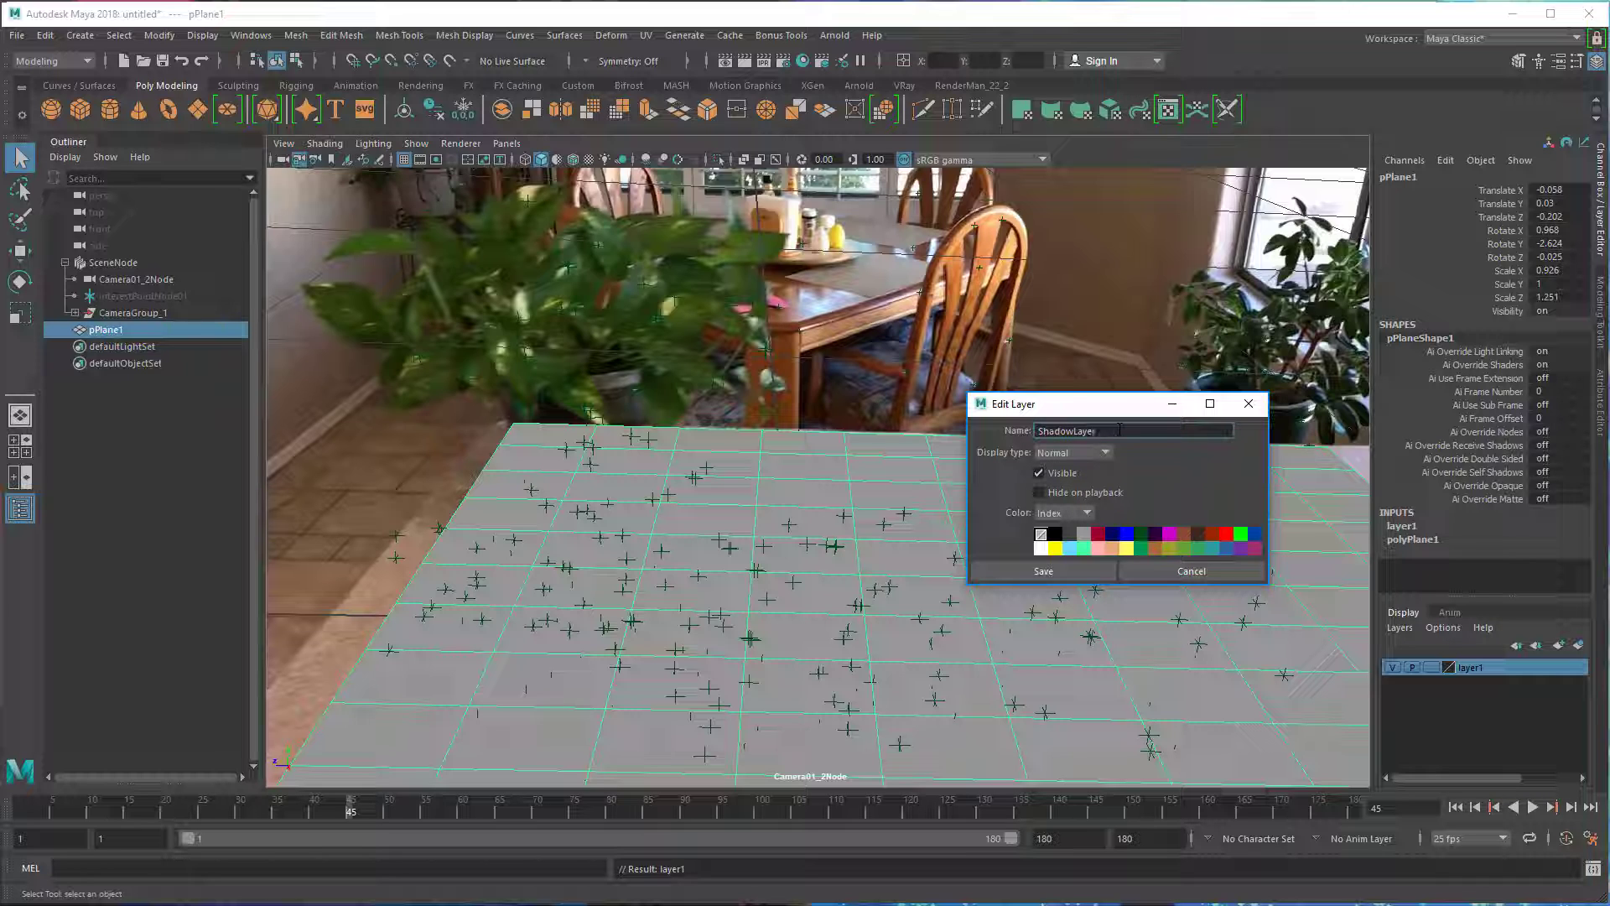
left_click(1035, 567)
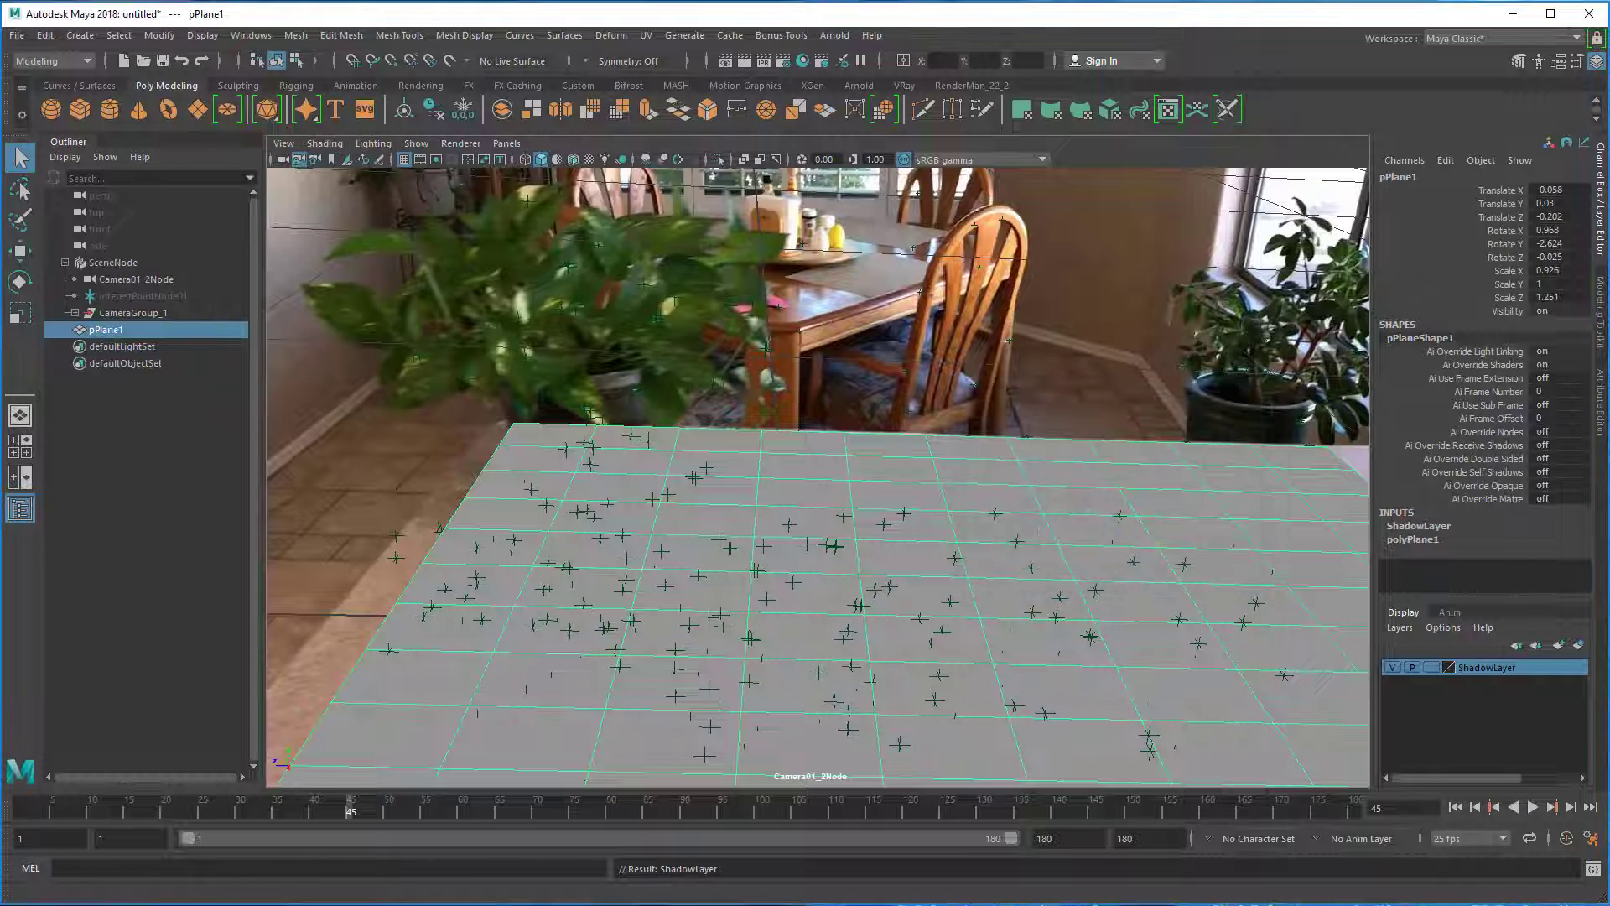
Set ShadowLayer to the reference display type and check that its plane can no longer be selected.
left_click(1431, 667)
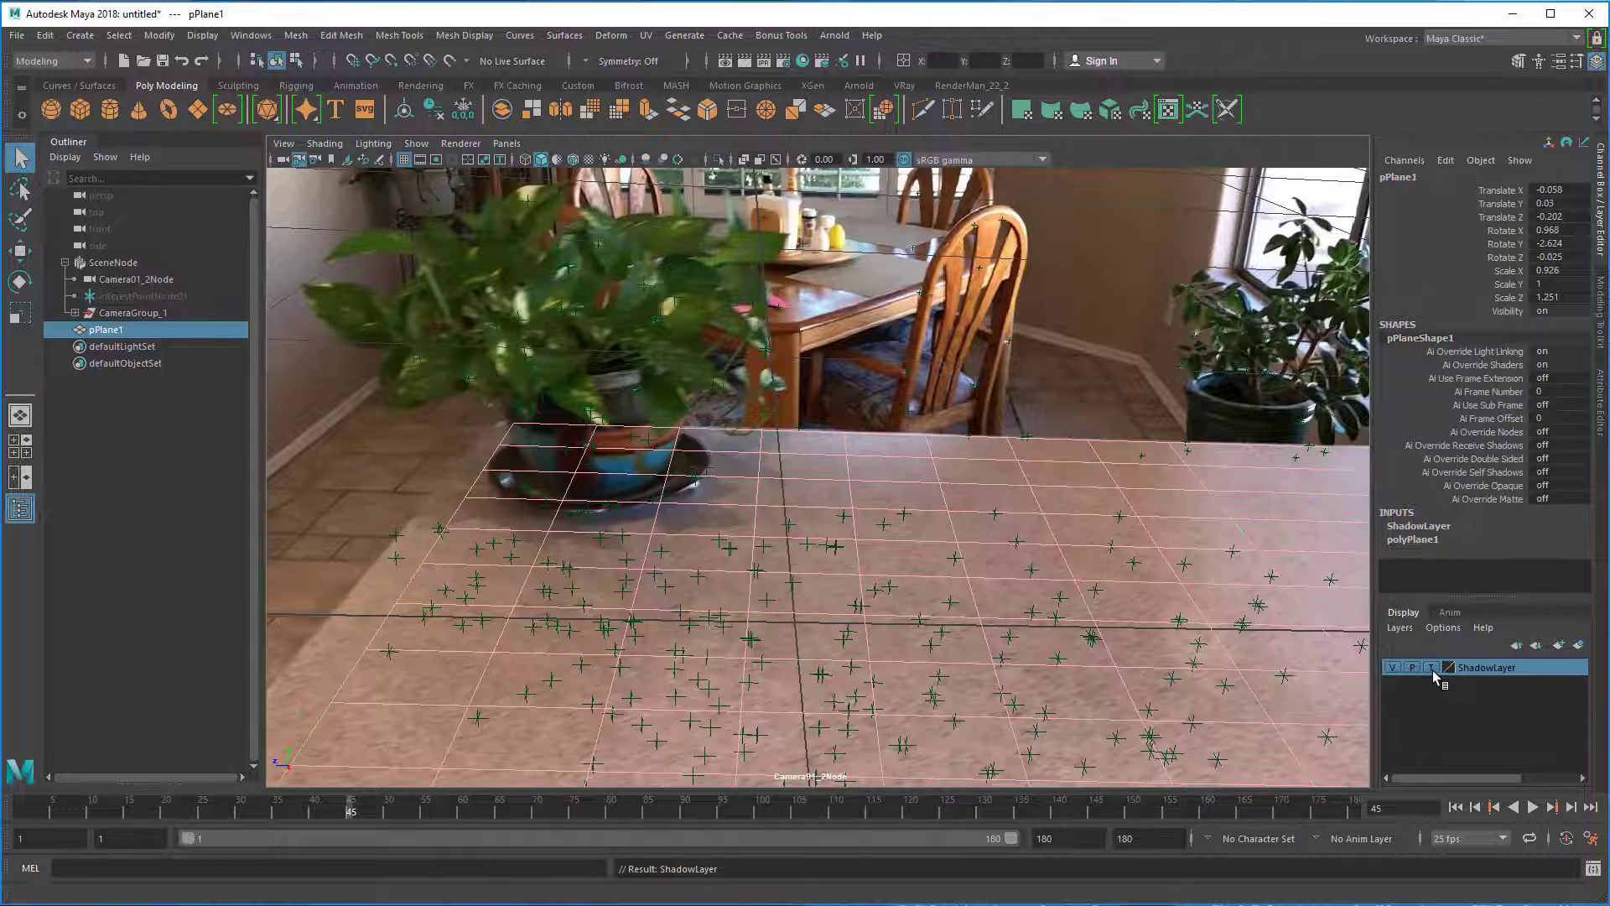
left_click(1152, 351)
left_click(1105, 377)
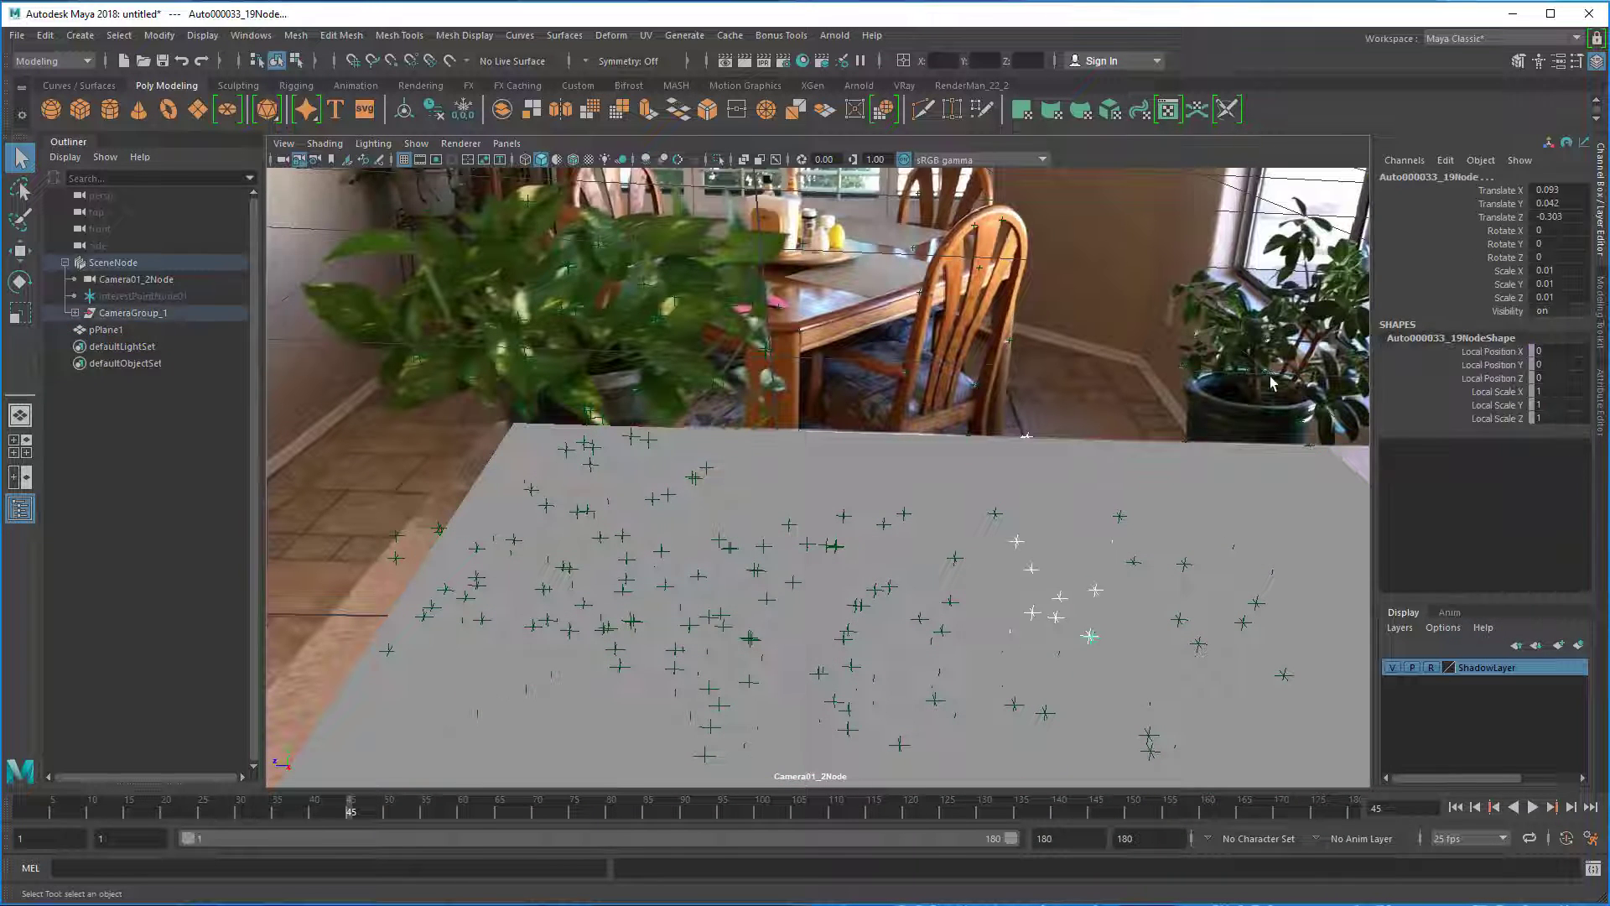
left_click(882, 430)
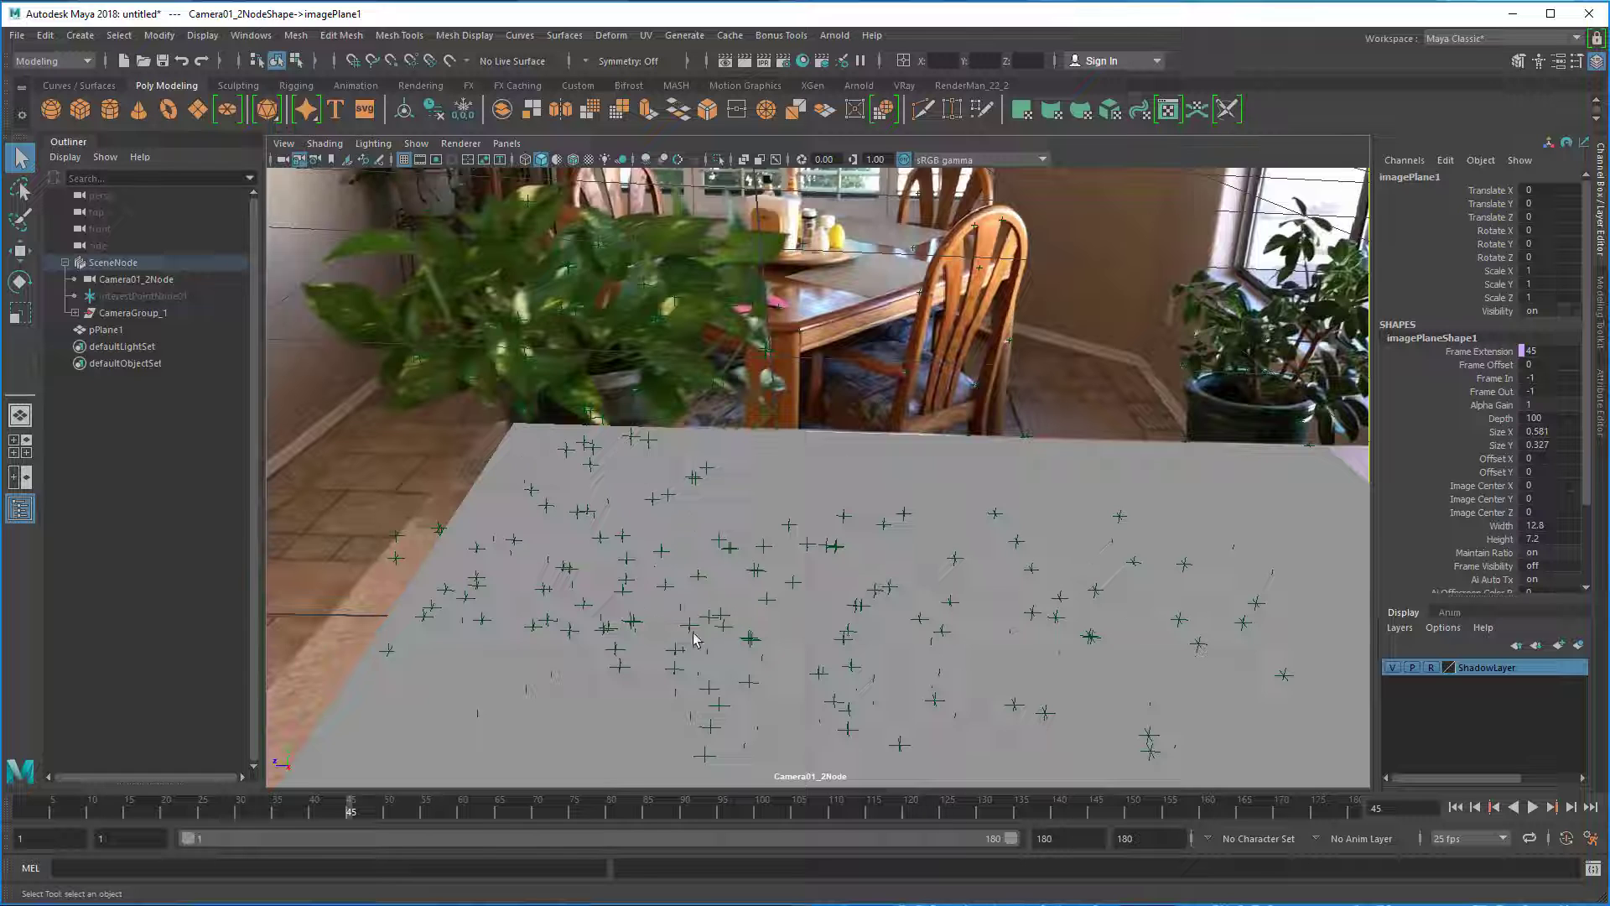
Try to hide the tracking markers by hiding interestPointNode01.
left_click(123, 295)
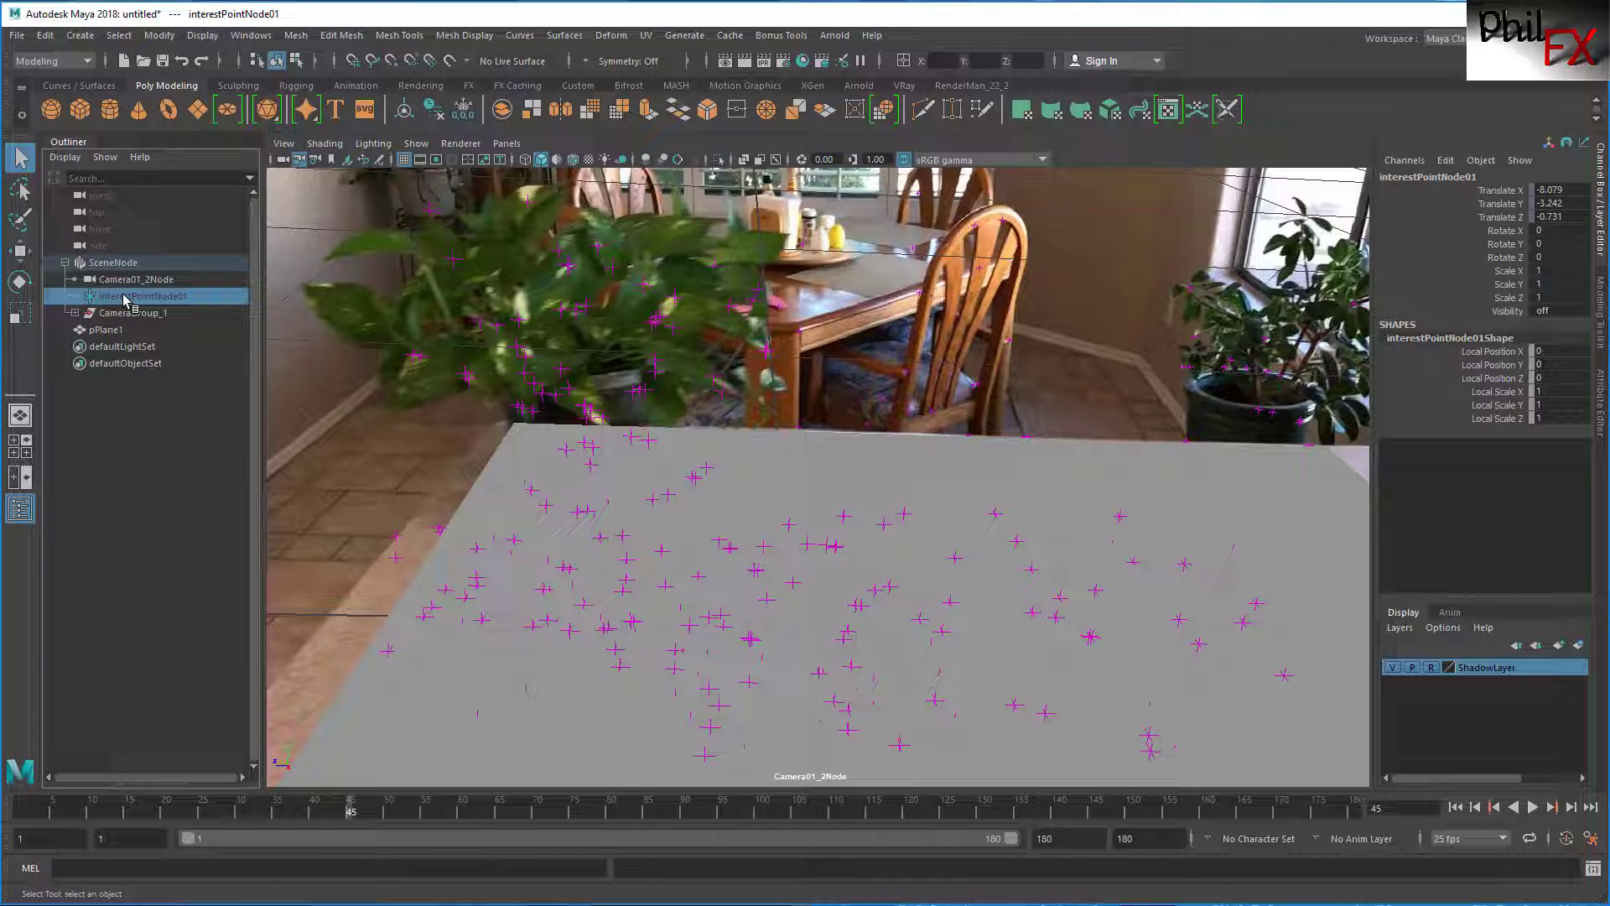
key("ctrl+h")
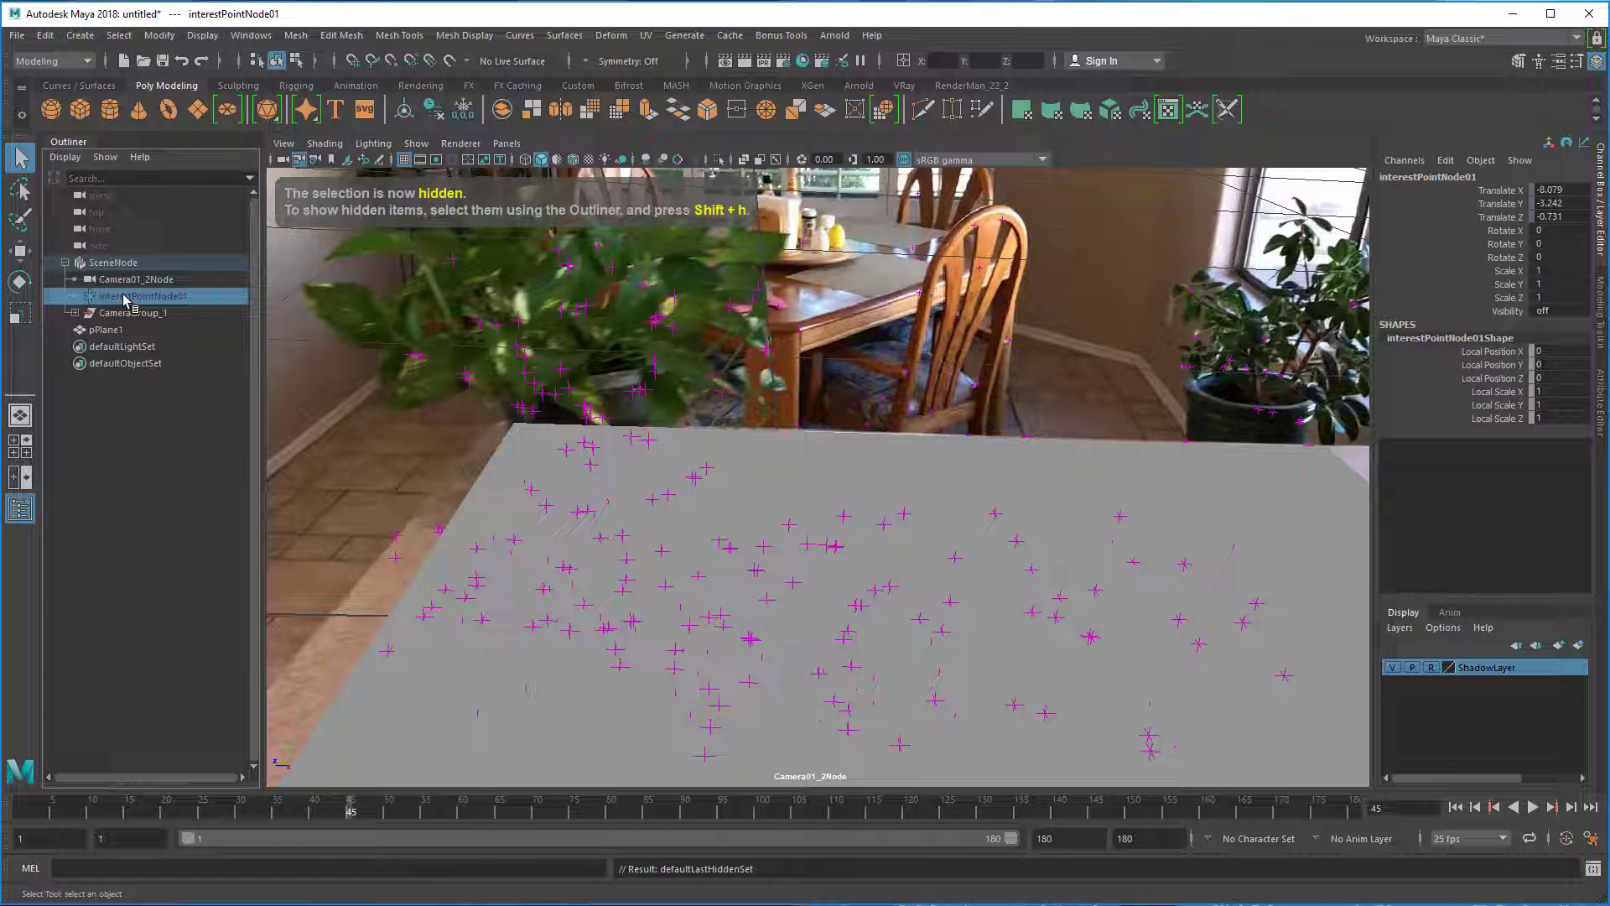
left_click(119, 379)
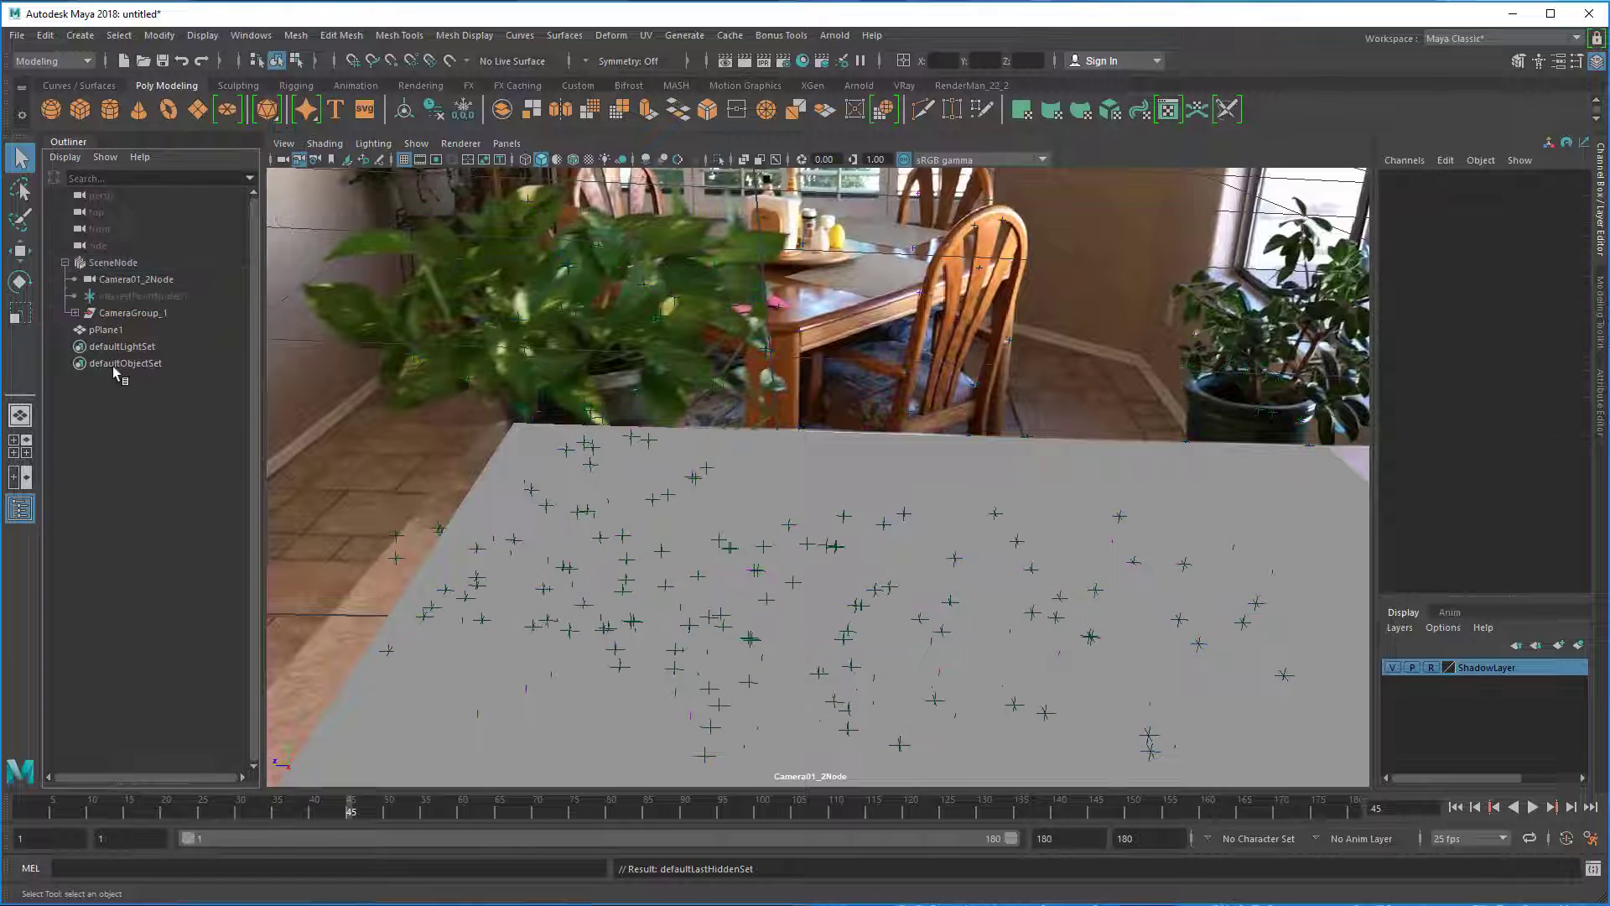
left_click(113, 296)
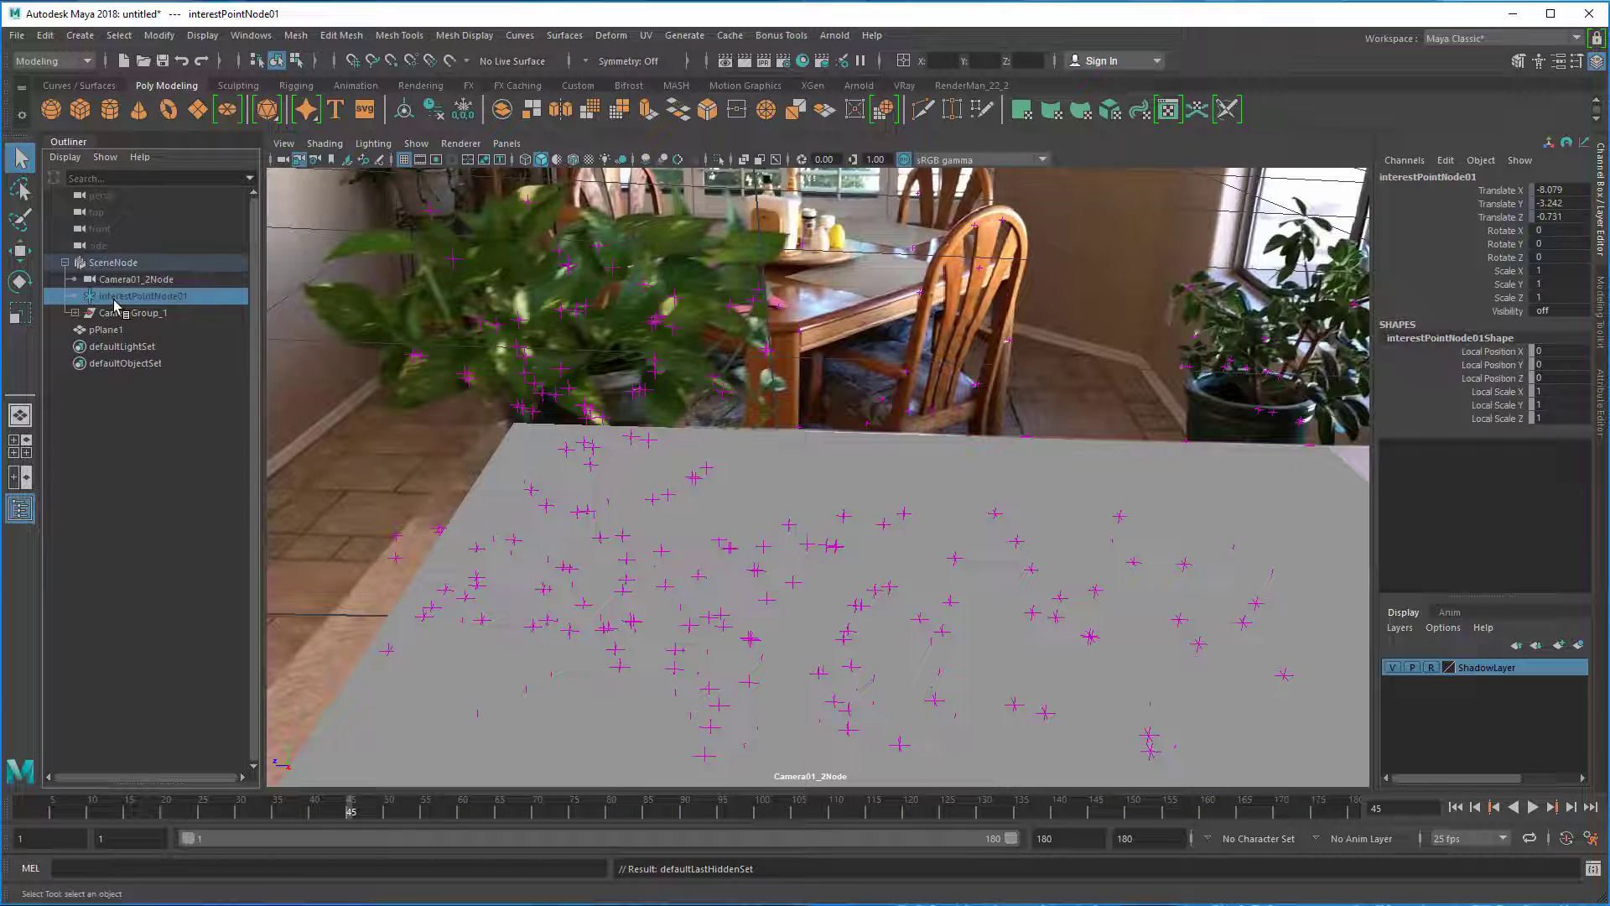
key("ctrl+h")
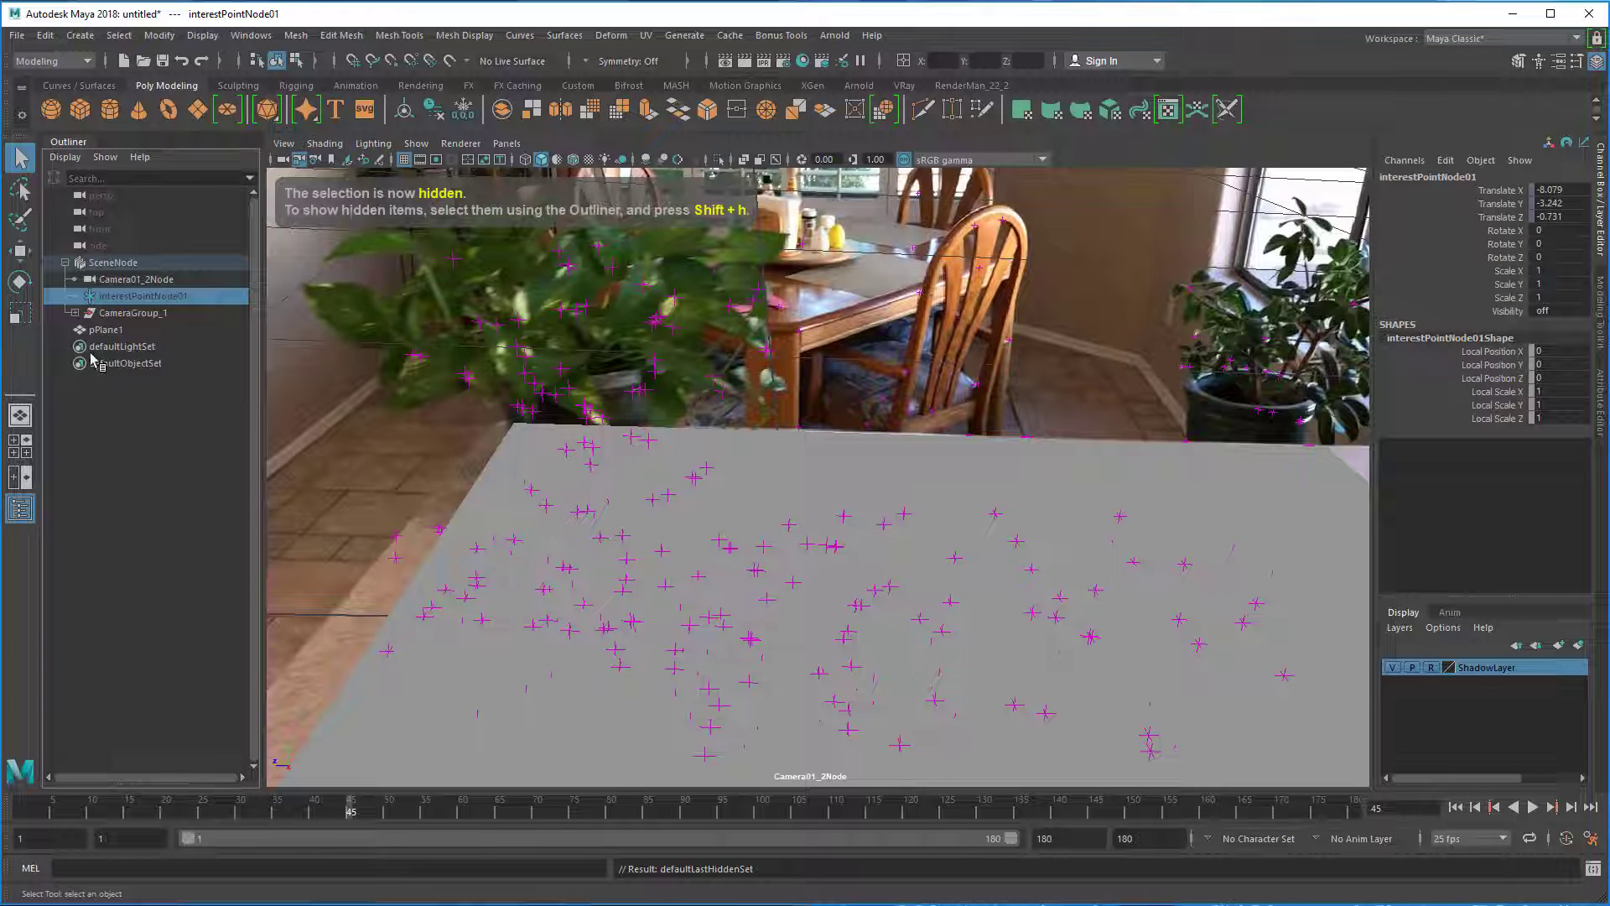
Hide CameraGroup_1 with all its tracking markers and collapse the group.
left_click(75, 312)
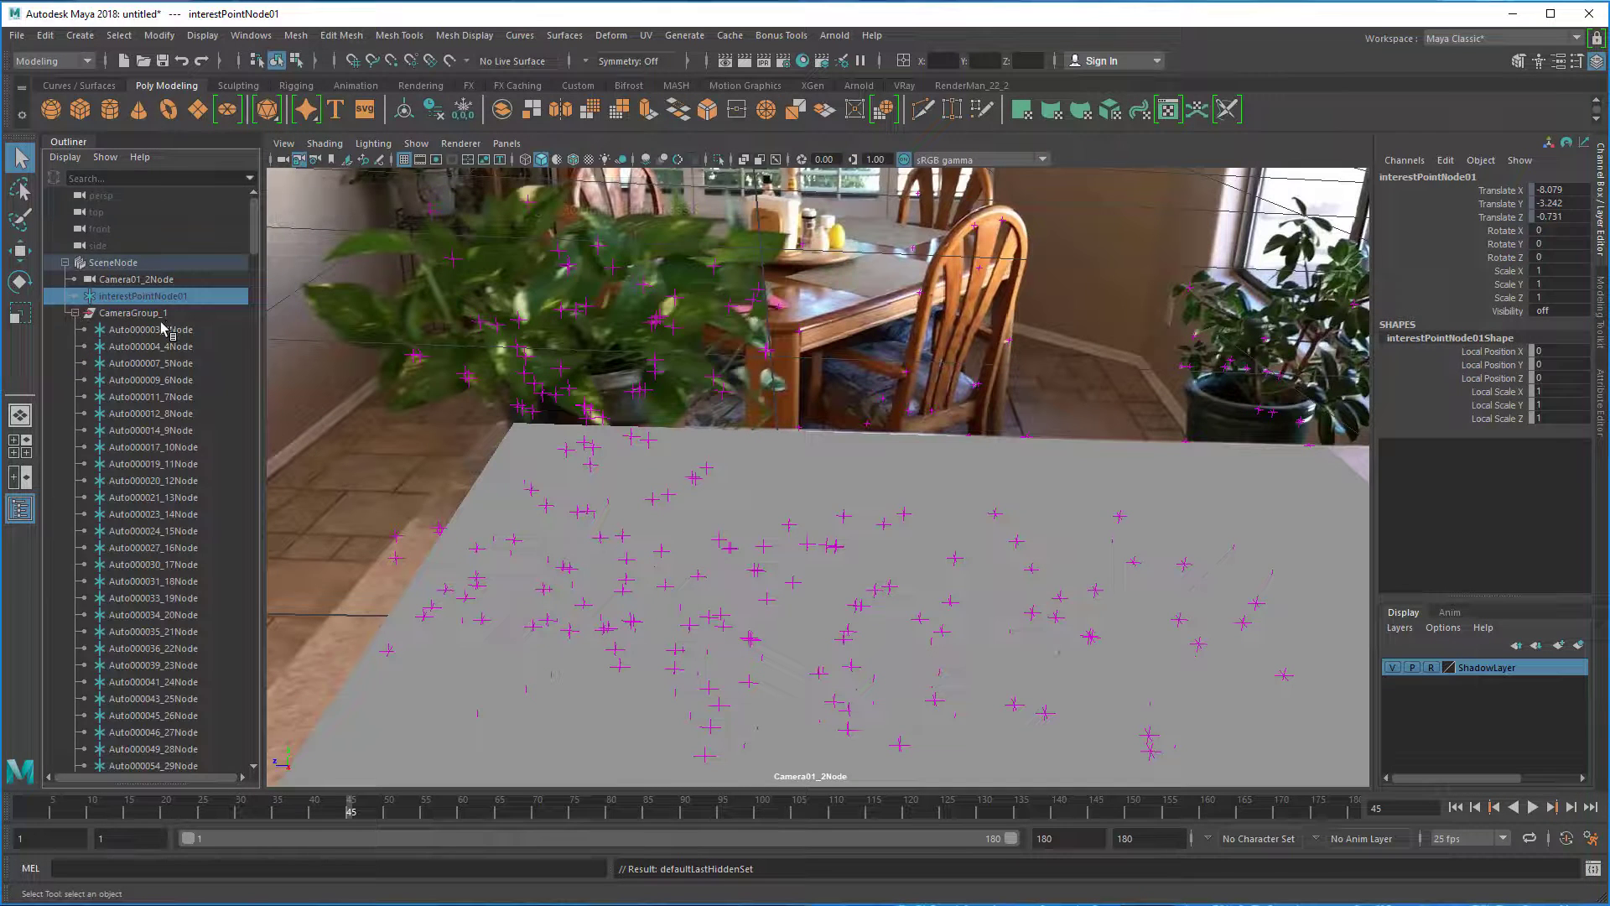
left_click(124, 314)
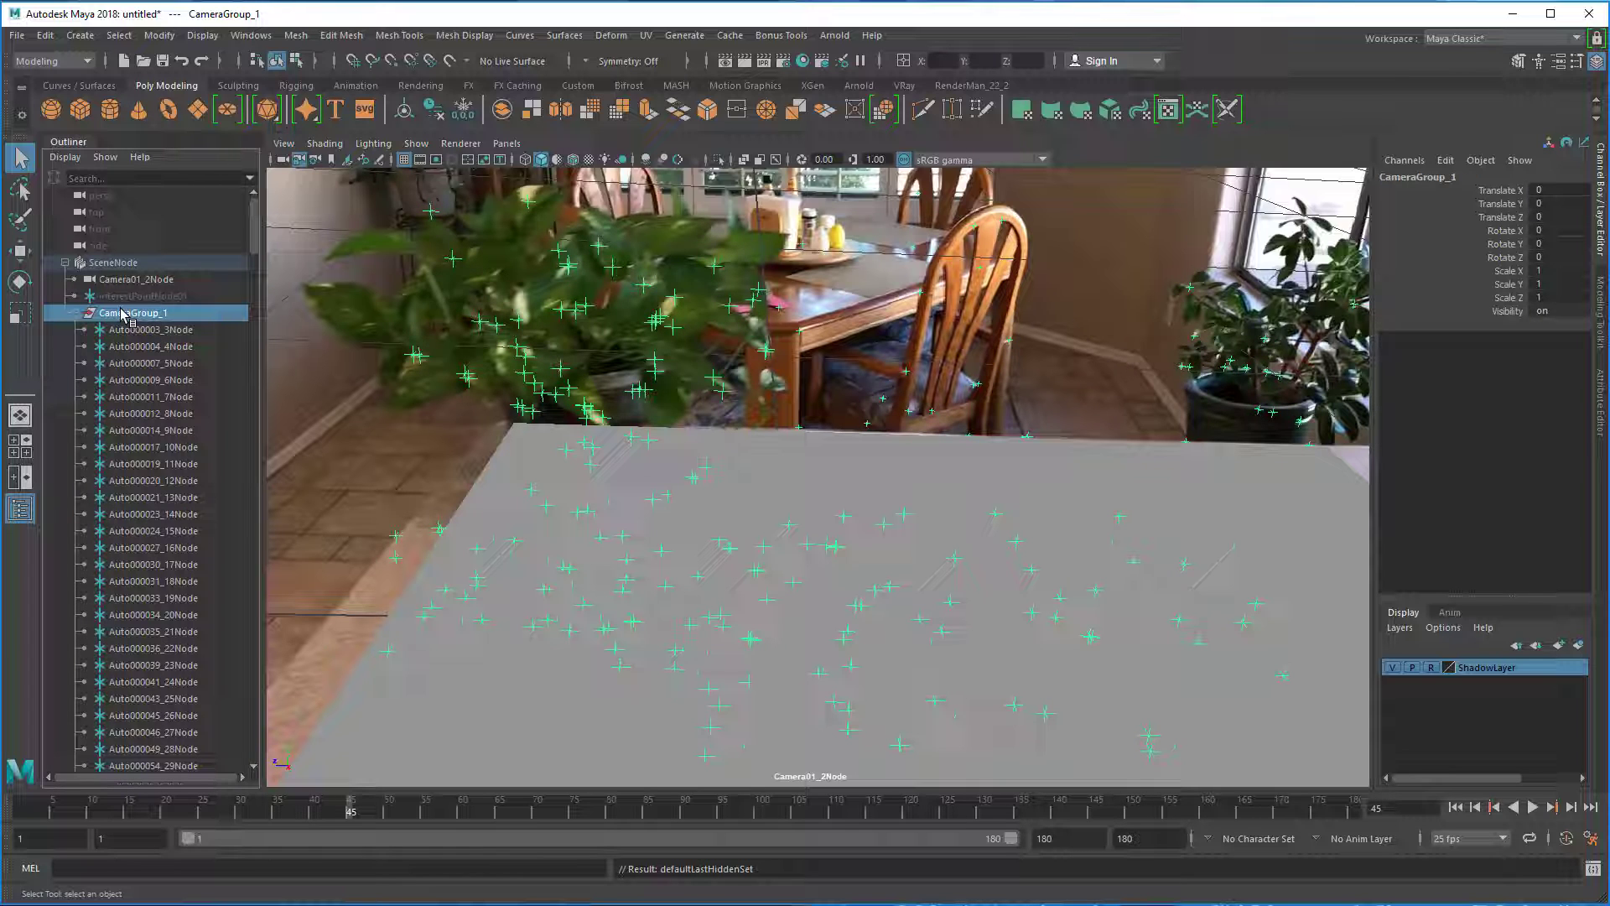
key("ctrl+h")
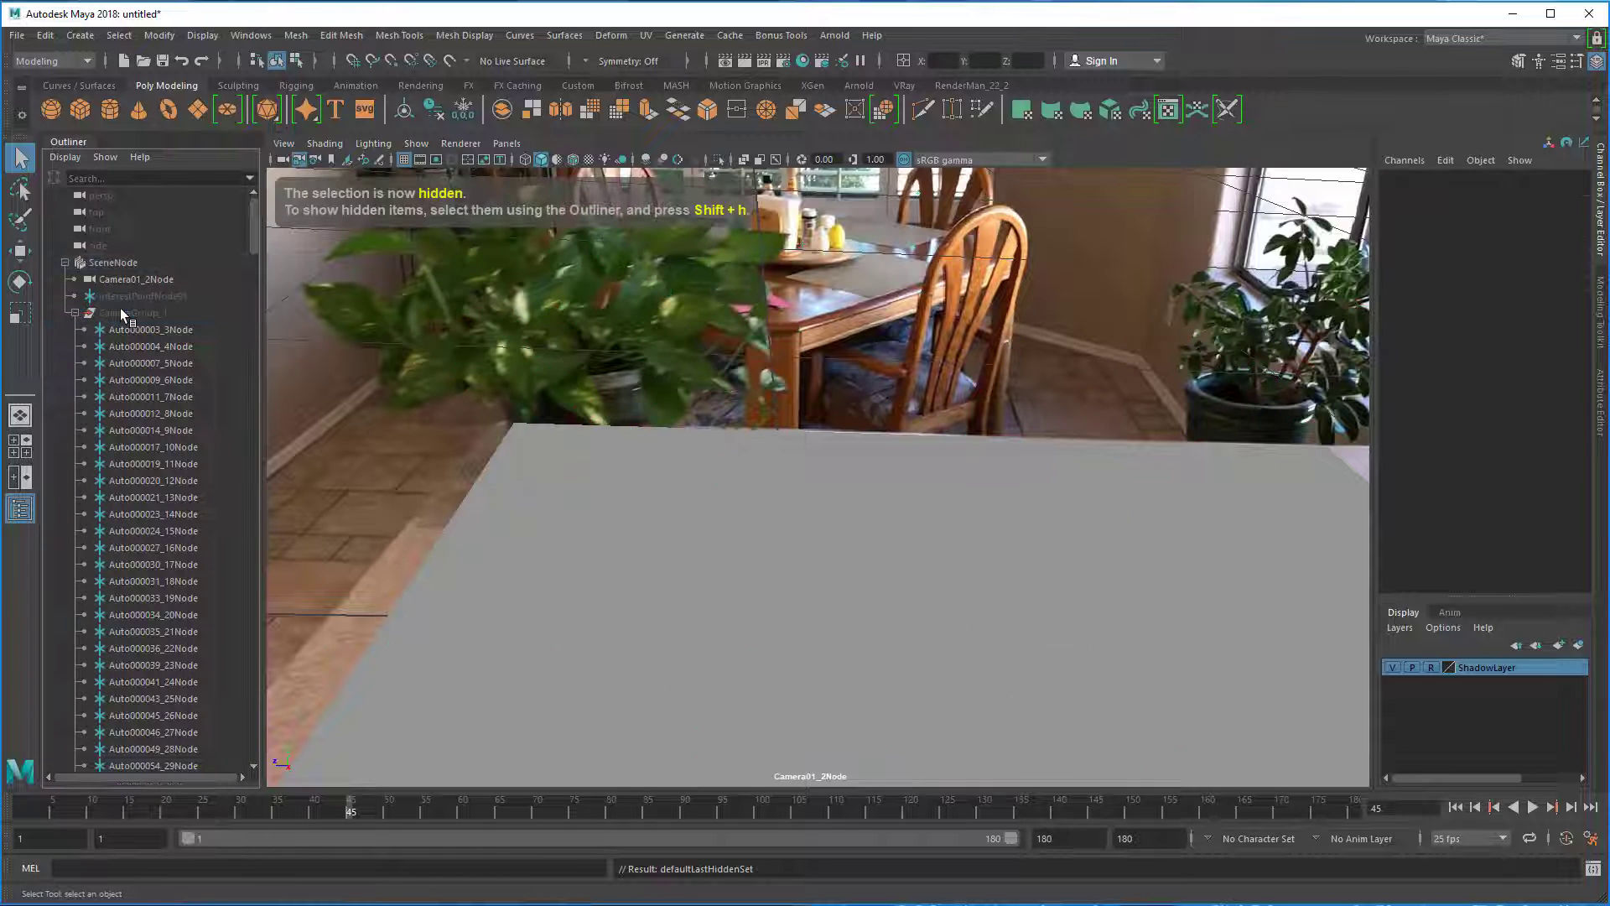
left_click(74, 312)
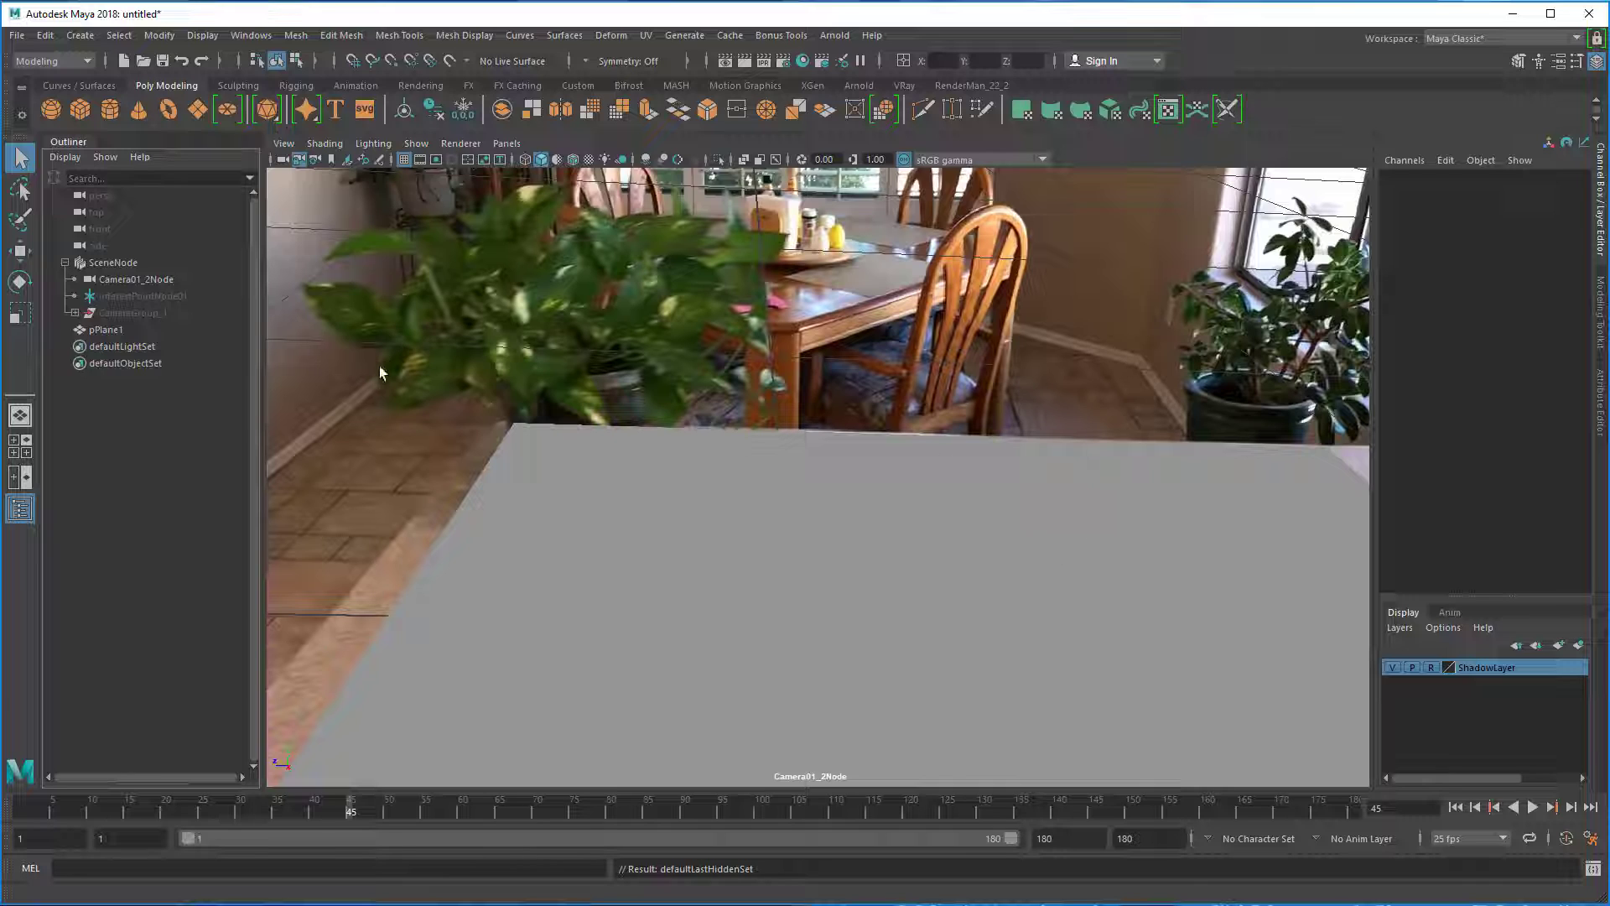
Create a polygon sphere and set its X, Y and Z scale to 0.25.
left_click(51, 109)
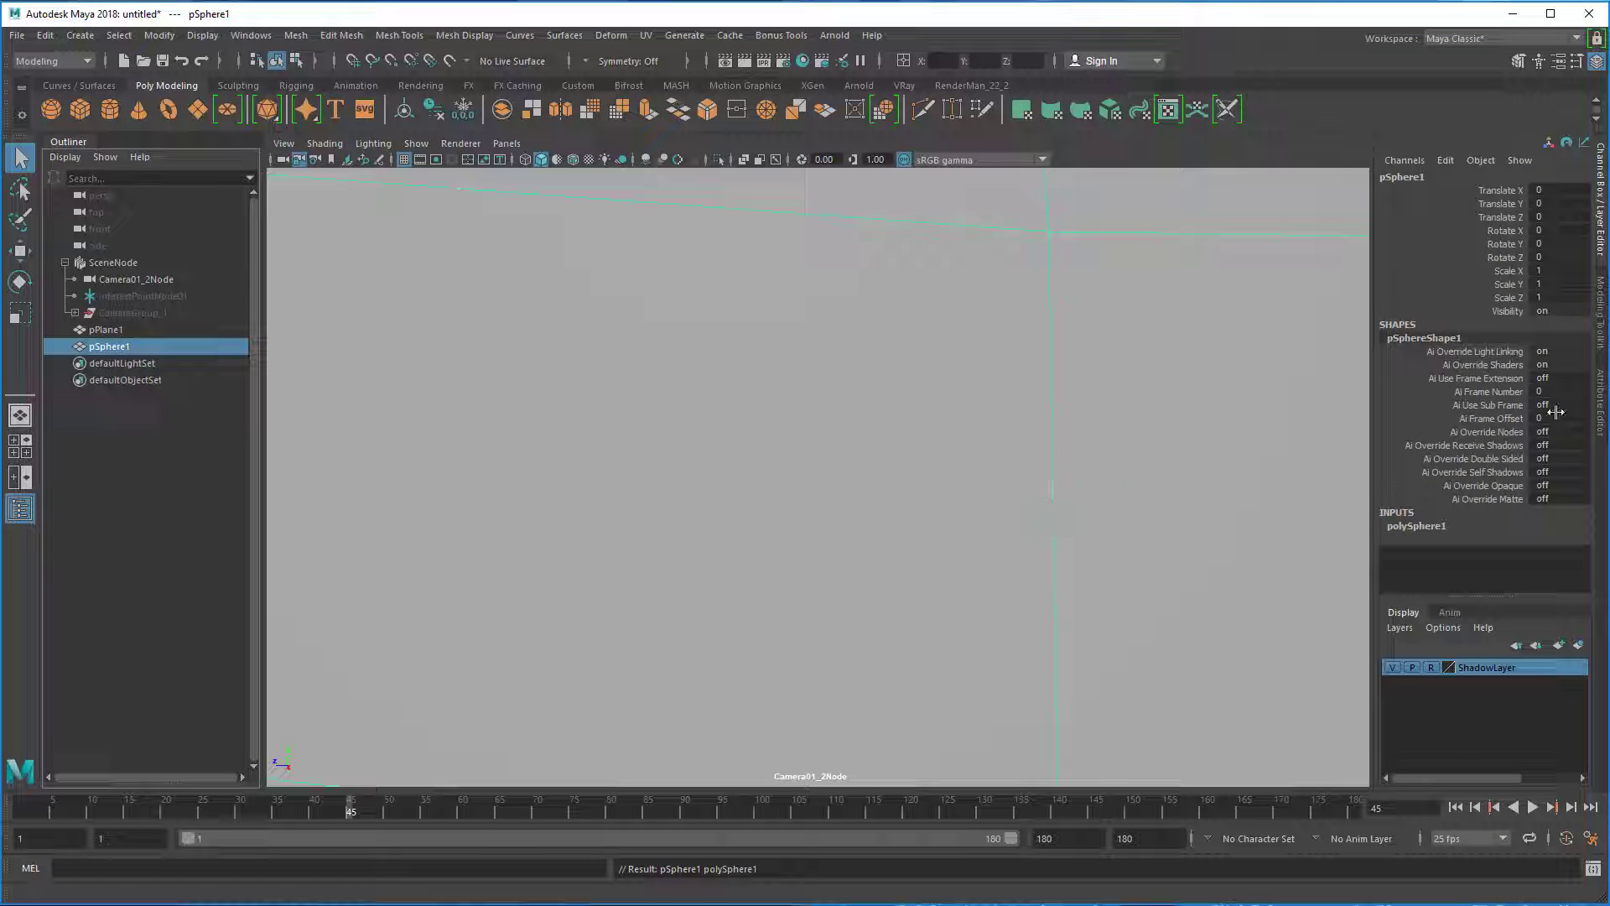
left_click_drag(1557, 270, 1558, 291)
type(".2")
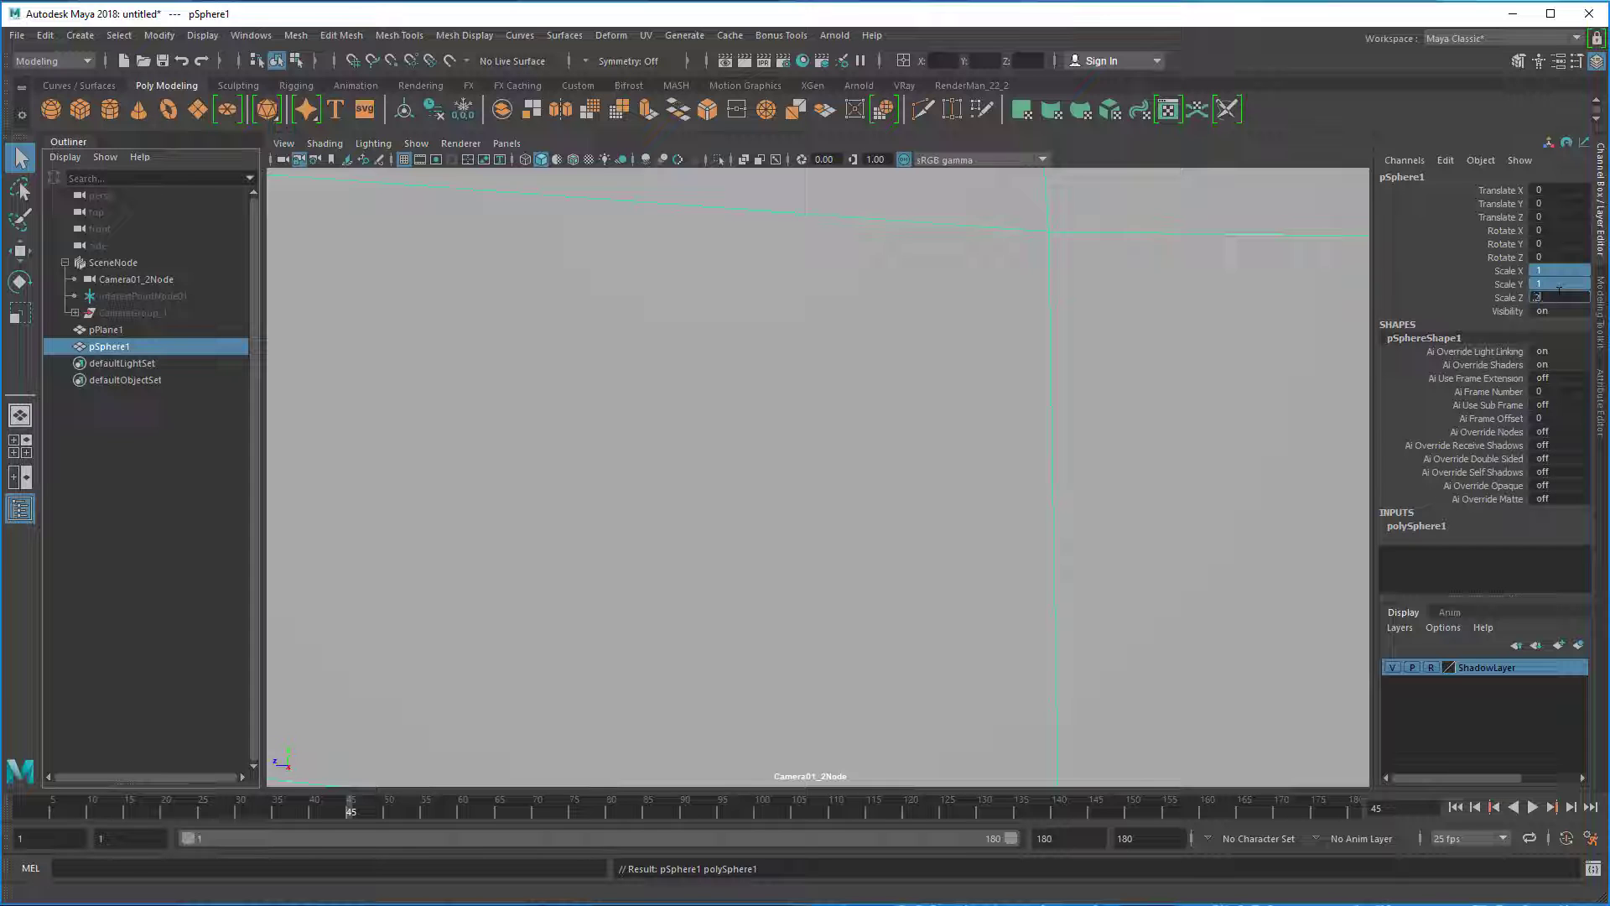
type("5")
key("Return")
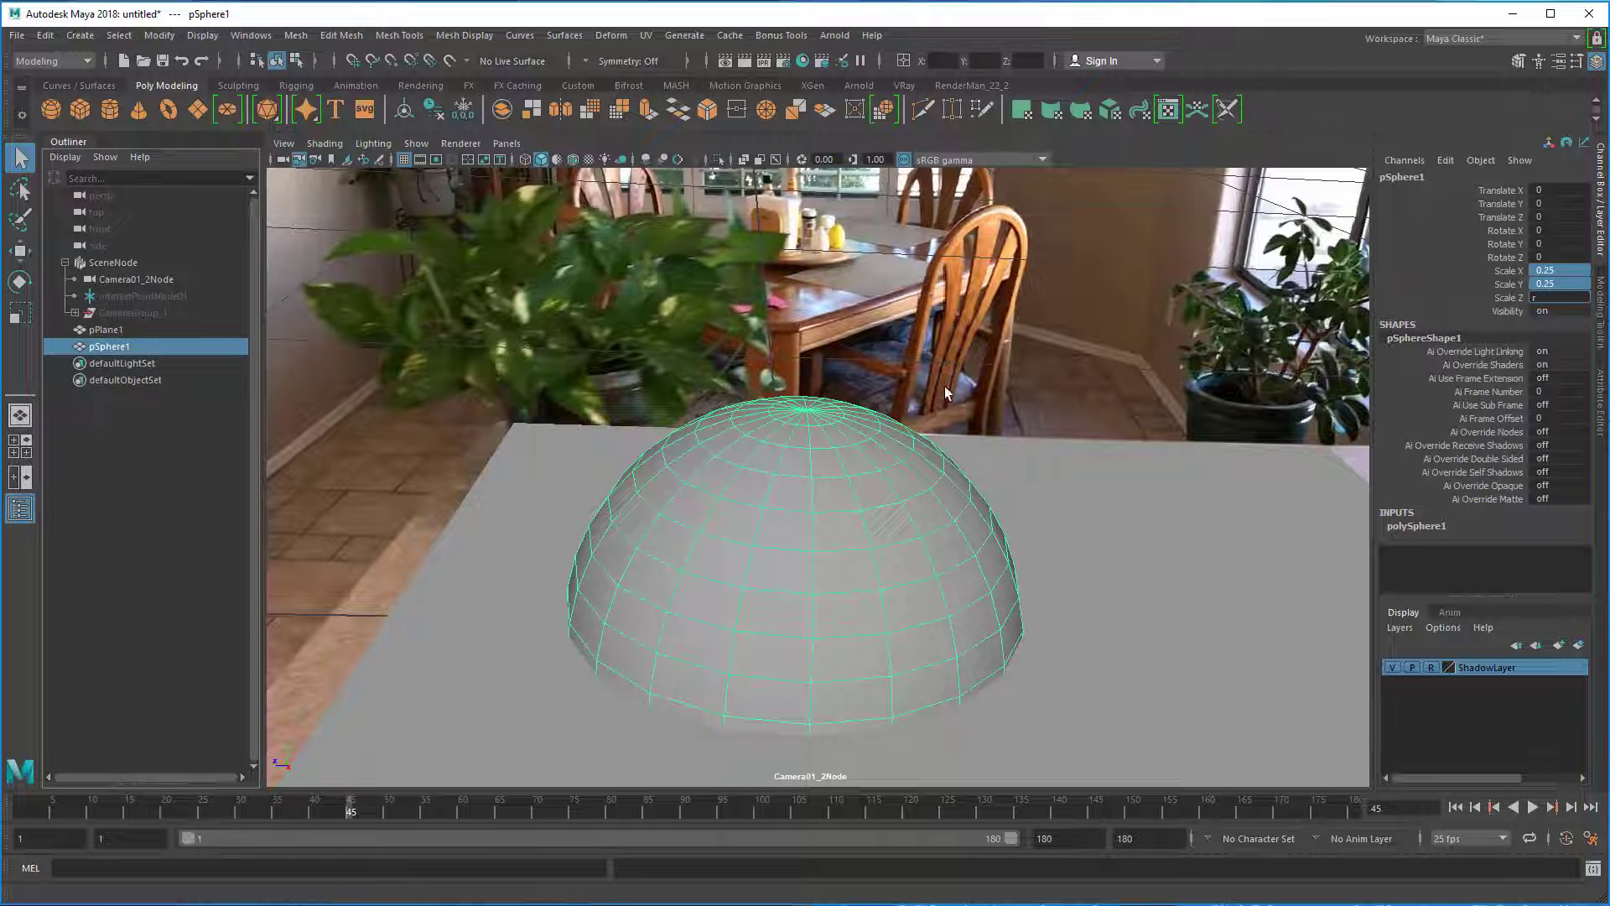
Scale the sphere down uniformly to about 0.068 and raise it to about 0.084 in Y above the shadow plane.
left_click(179, 458)
left_click(113, 346)
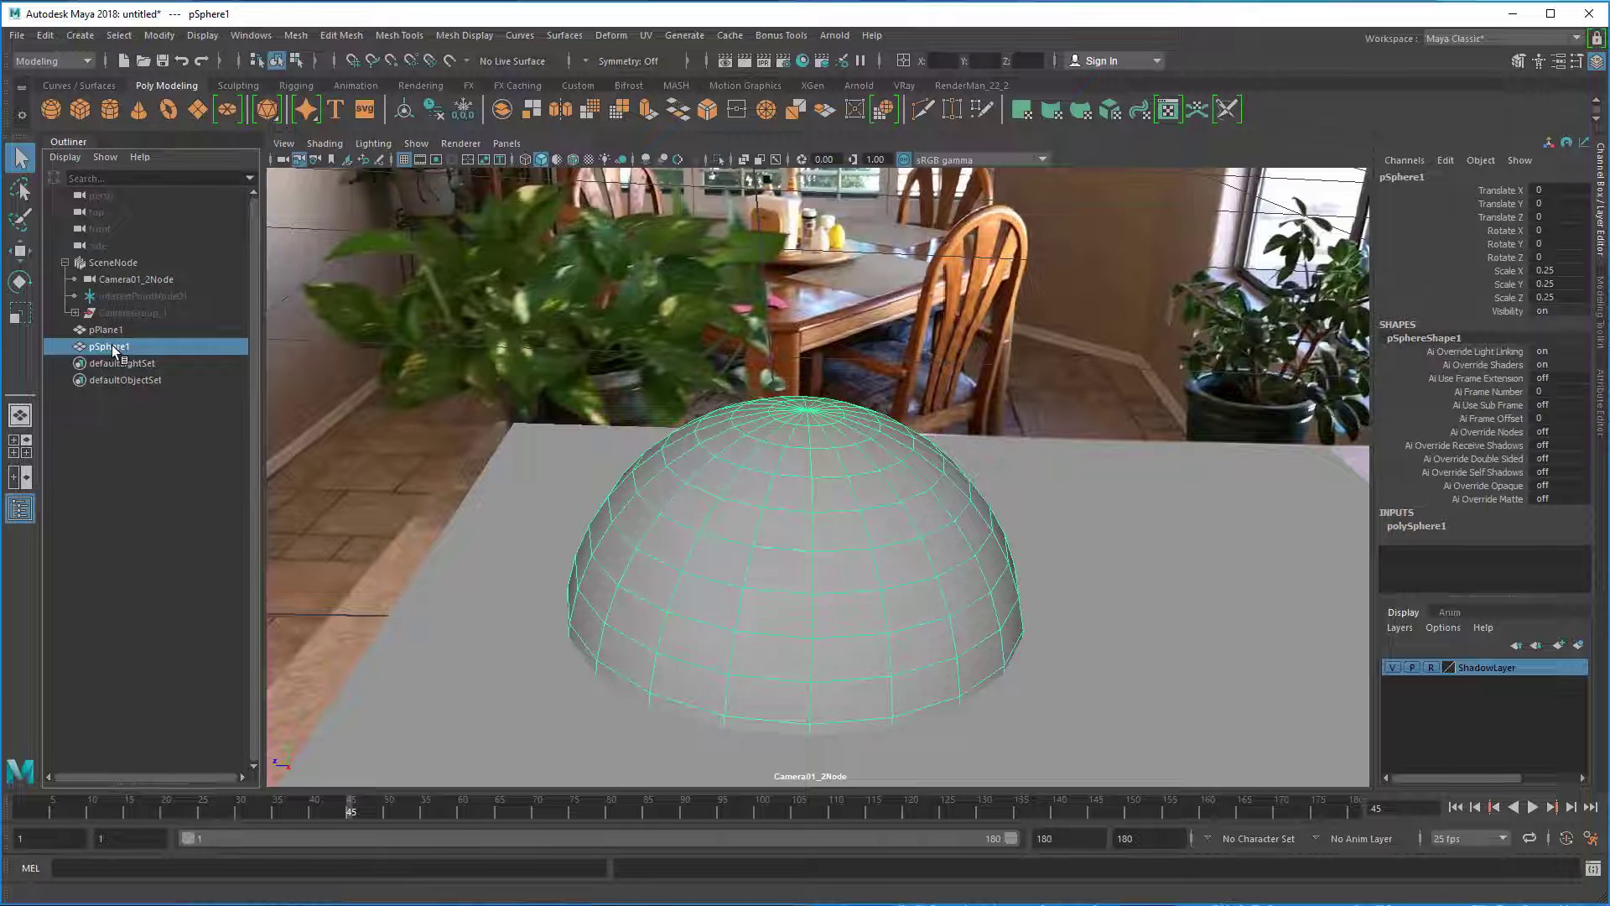
key("r")
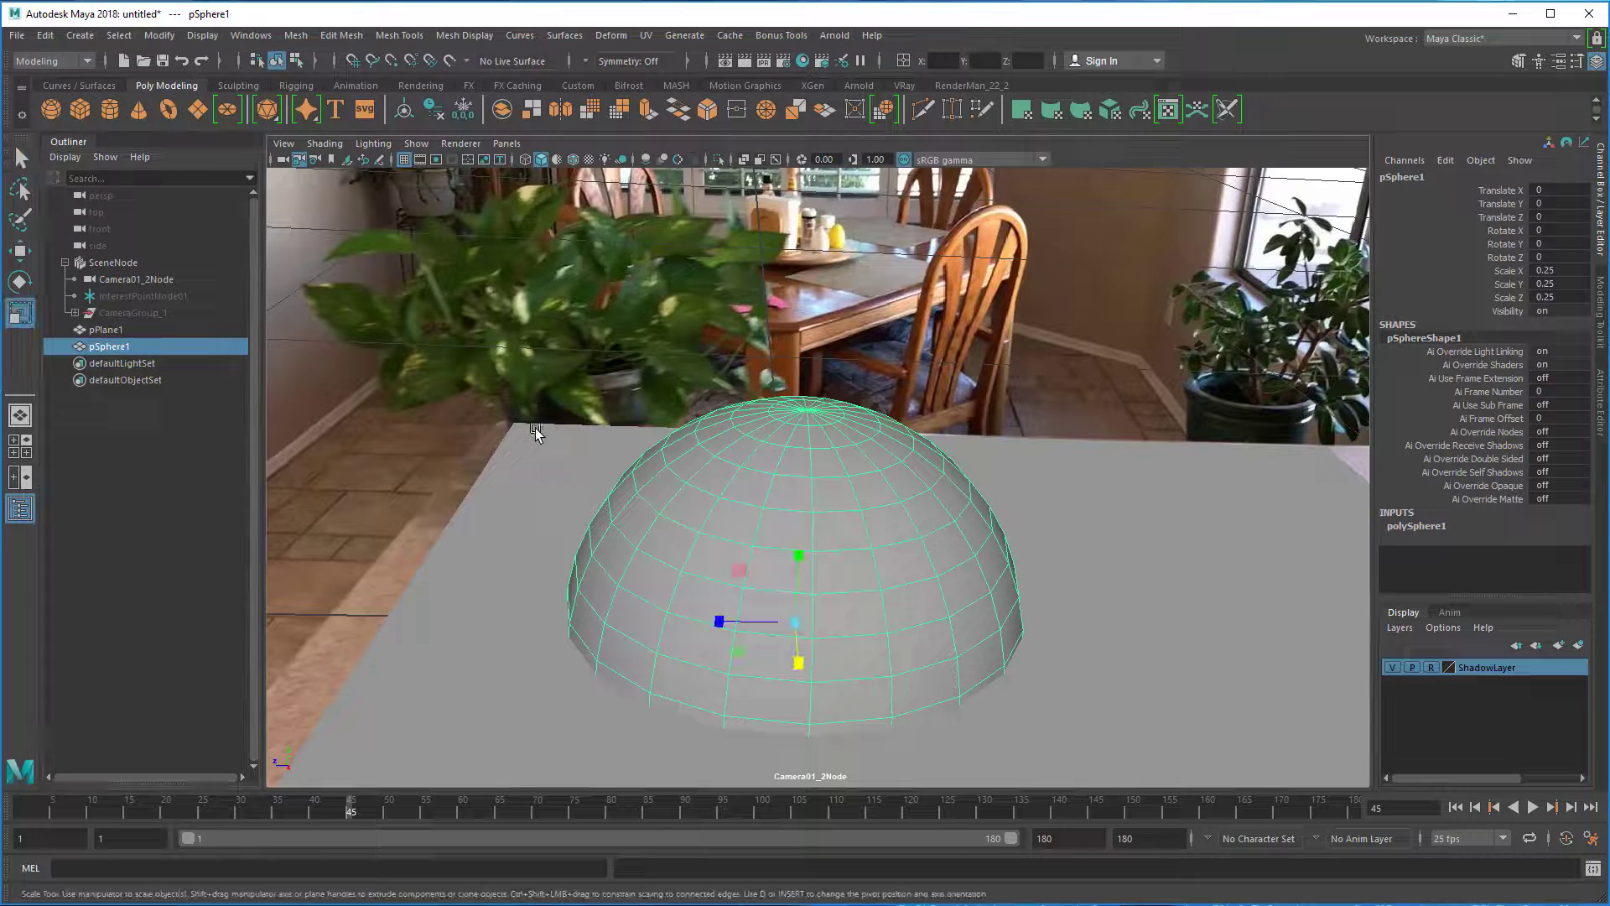
left_click_drag(794, 623, 557, 643)
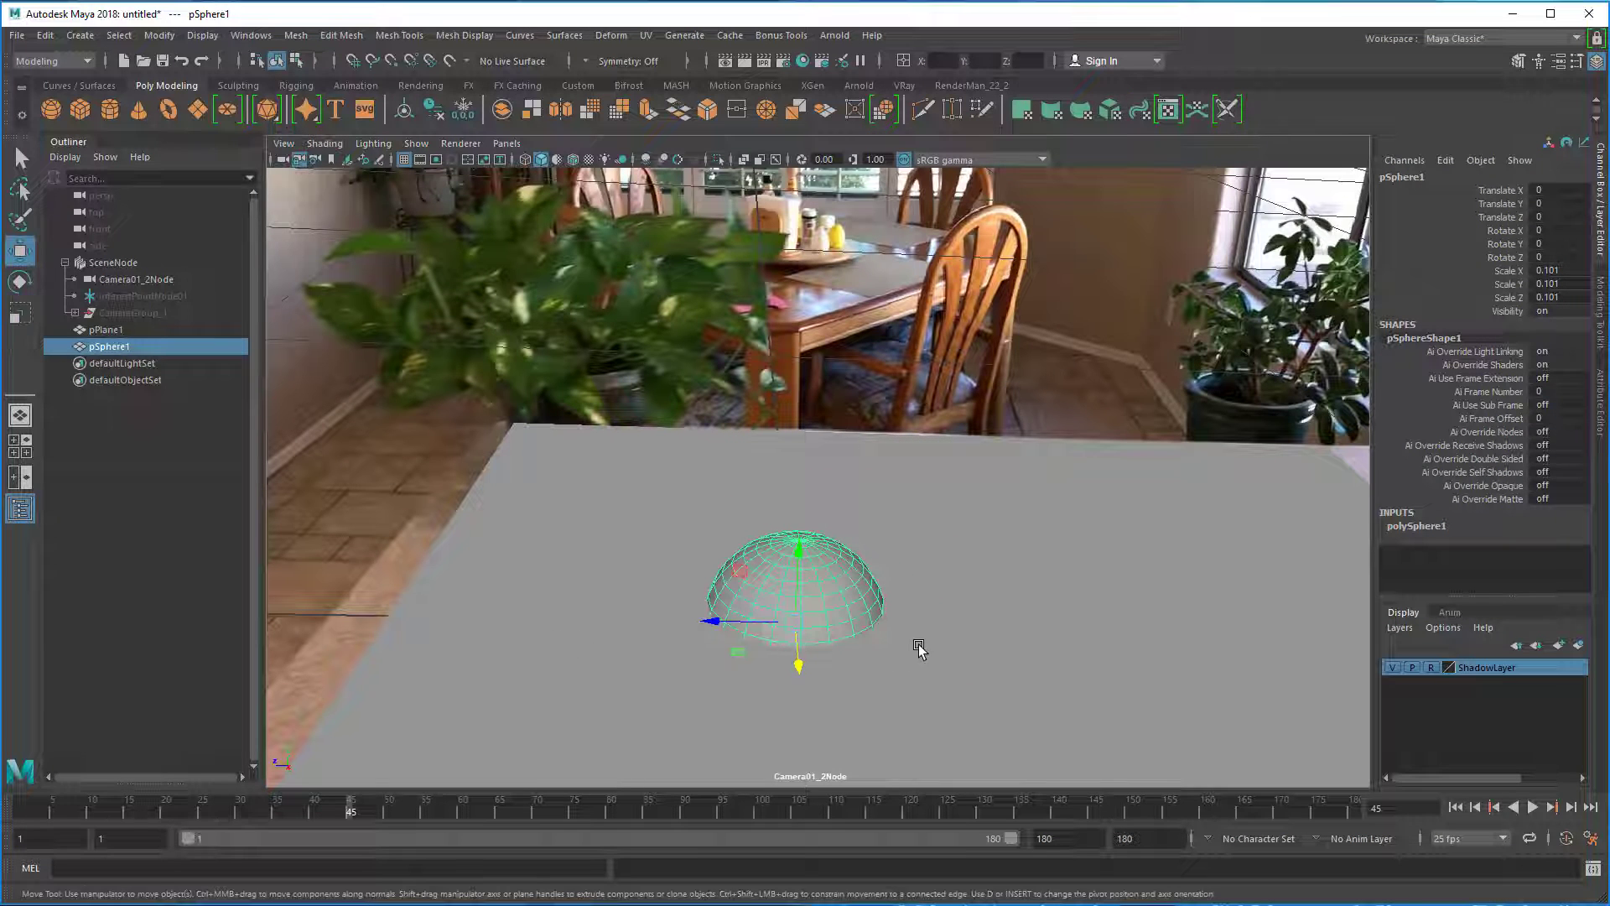
key("w")
left_click_drag(798, 554, 801, 505)
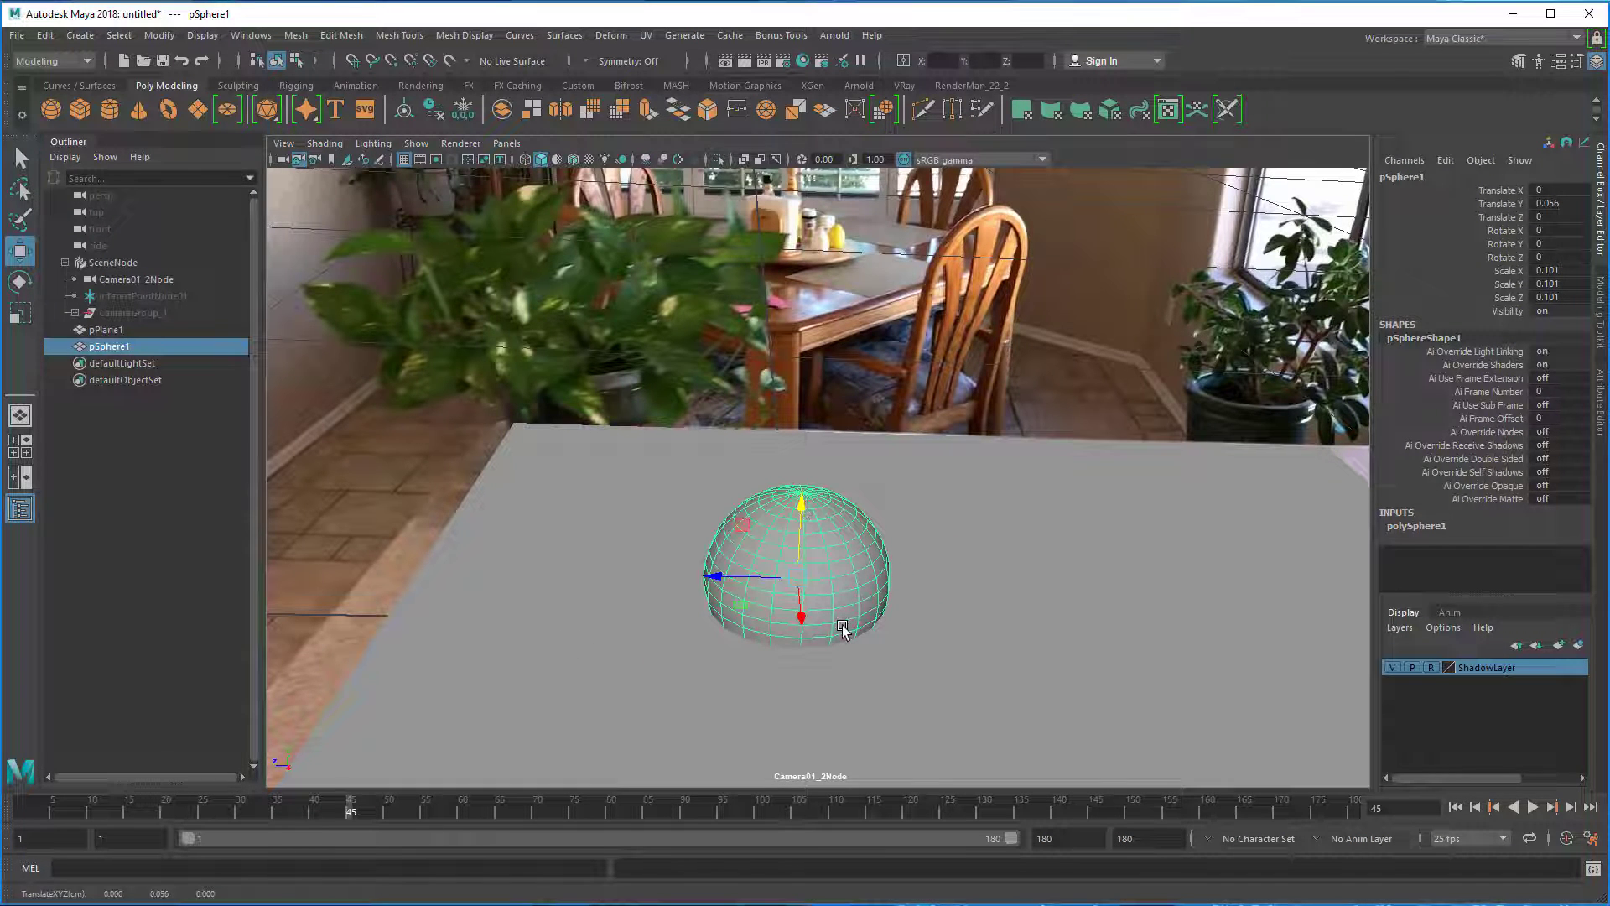
key("r")
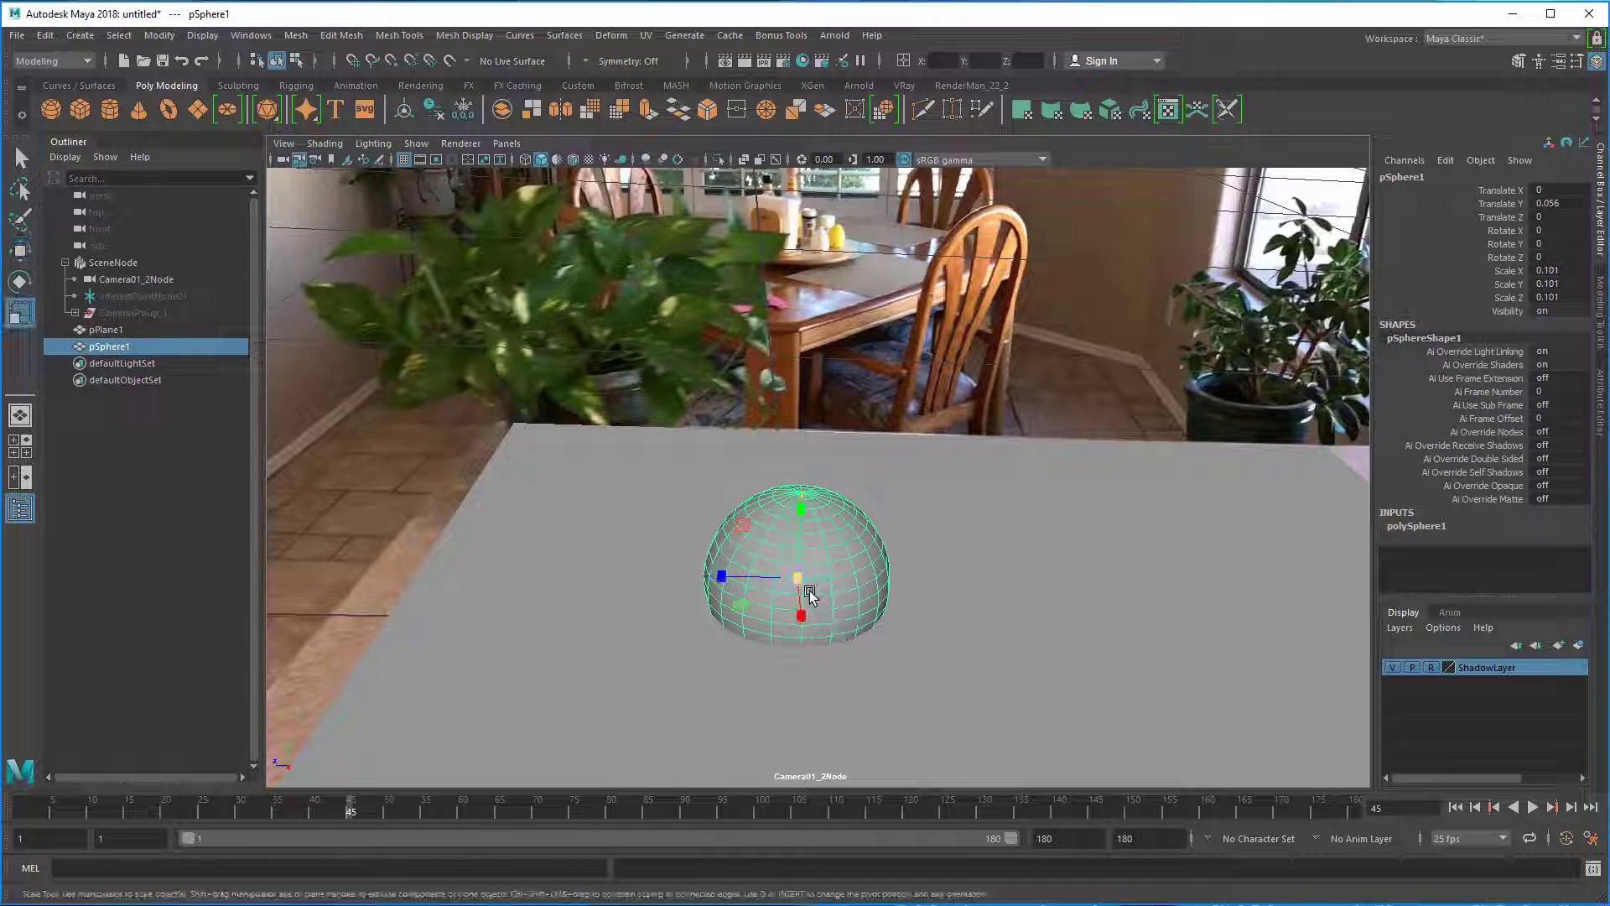
left_click_drag(800, 581, 776, 577)
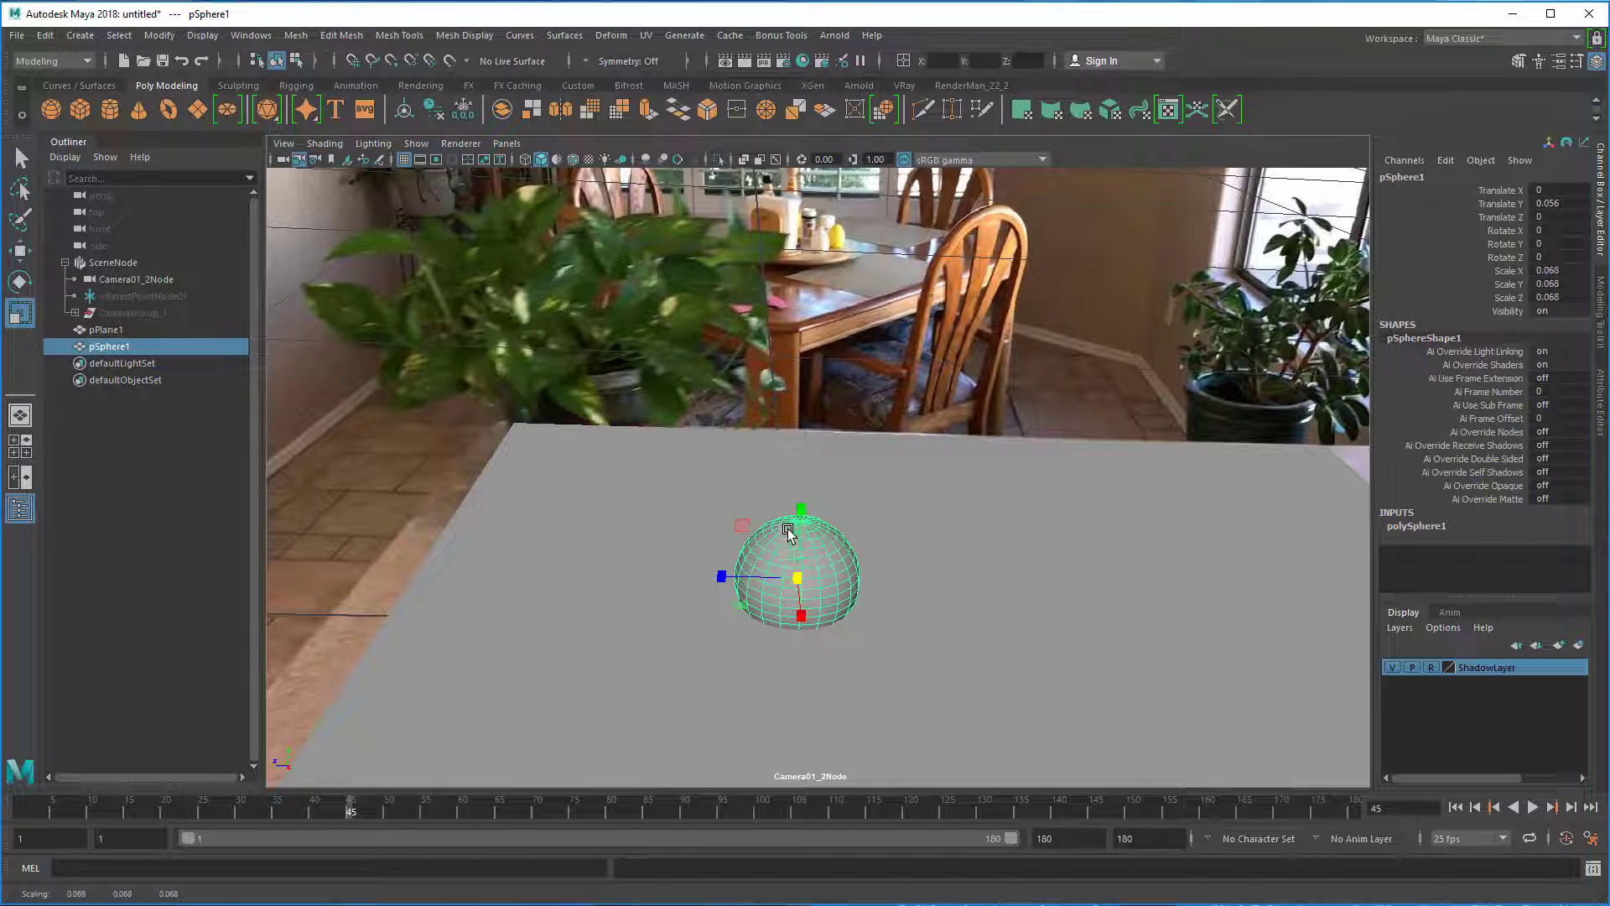
key("w")
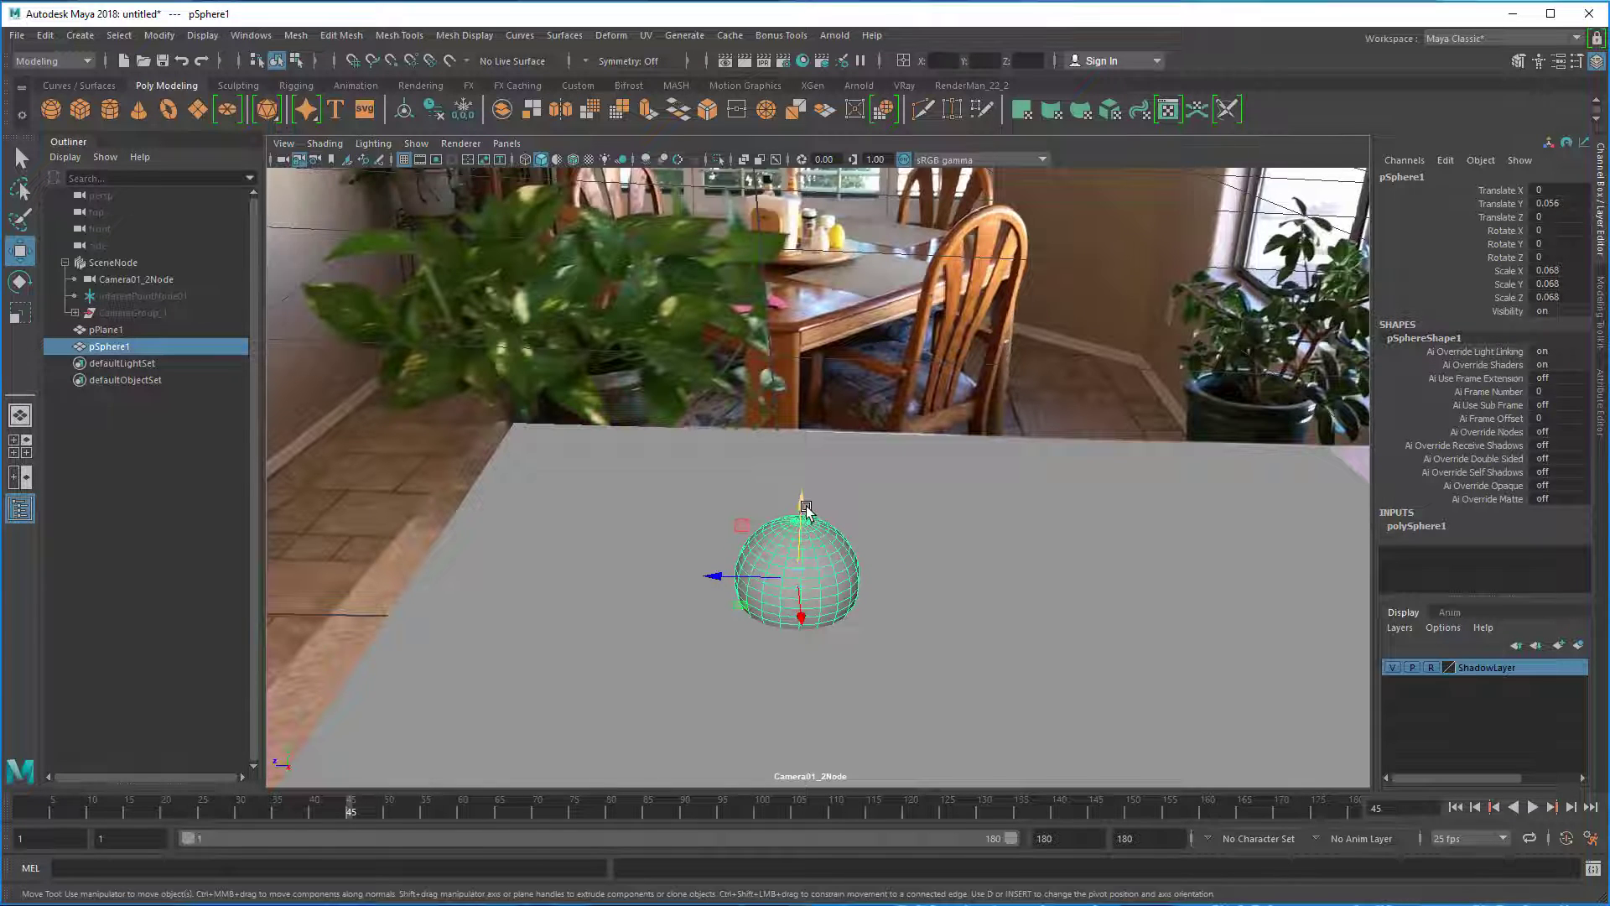
left_click_drag(810, 513, 803, 484)
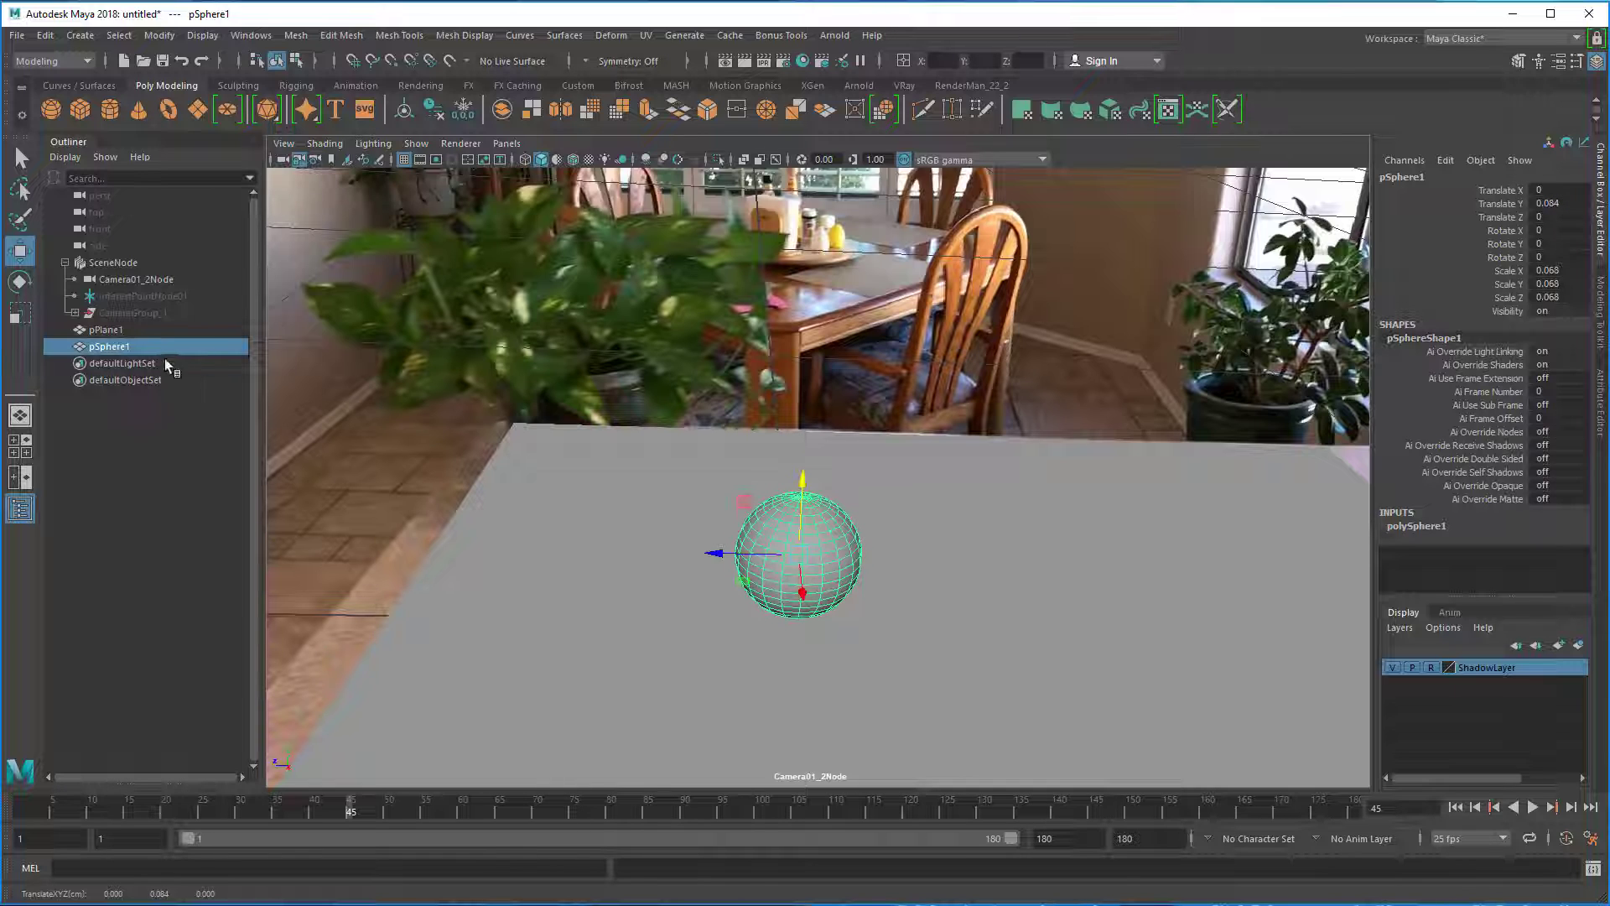
Rename the sphere to Ball and the plane to shadowplane.
double_click(126, 347)
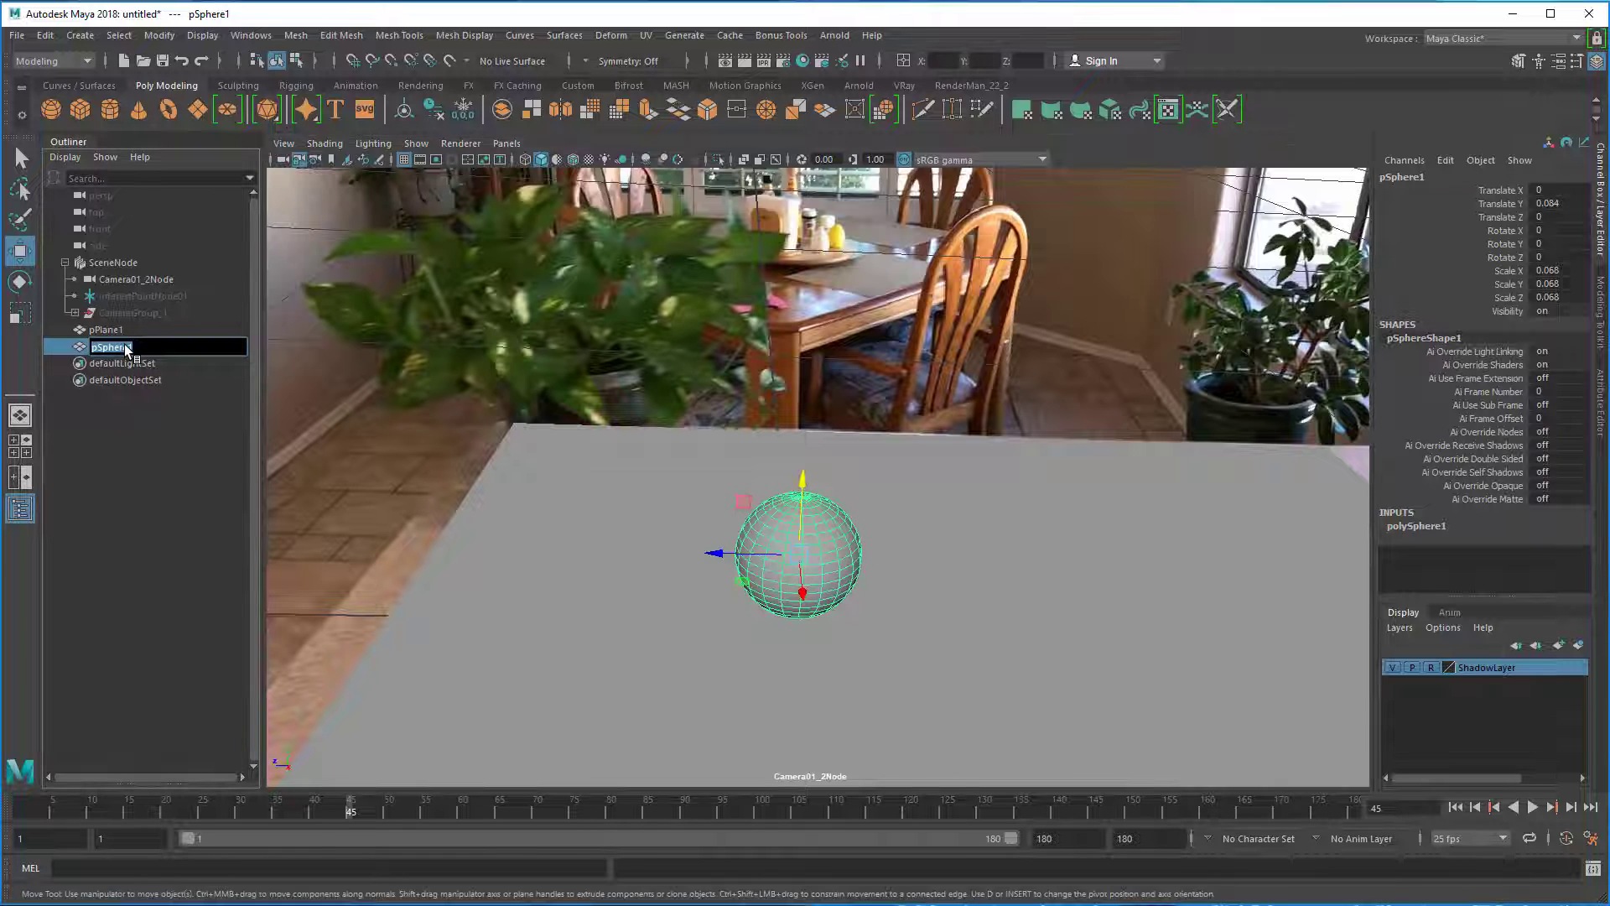
type("Ball")
key("Return")
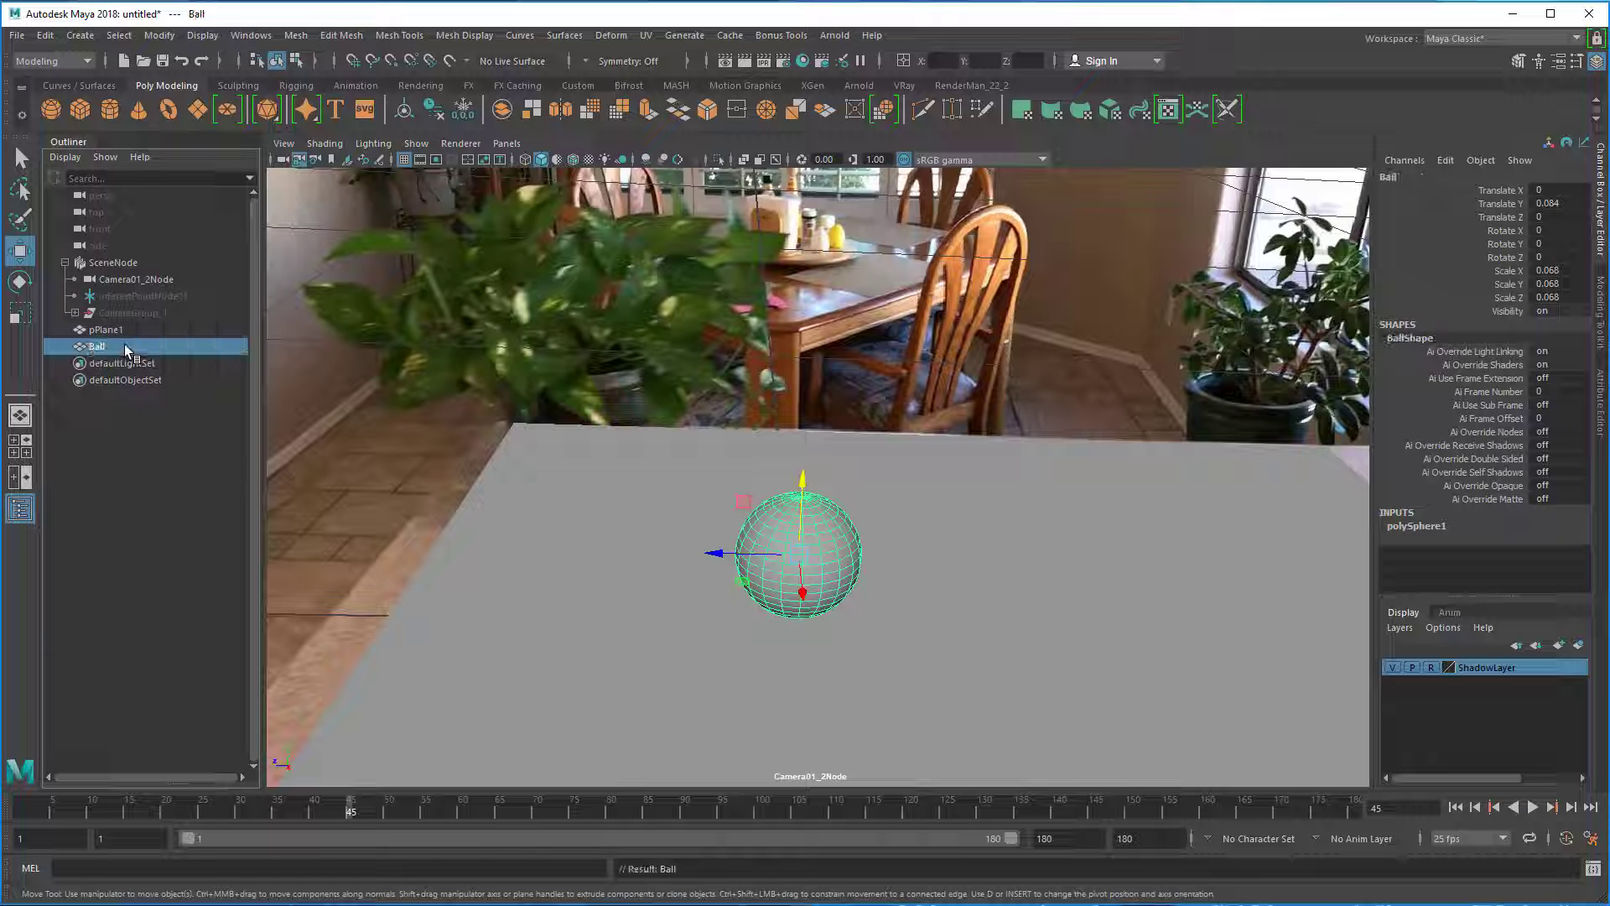
double_click(119, 330)
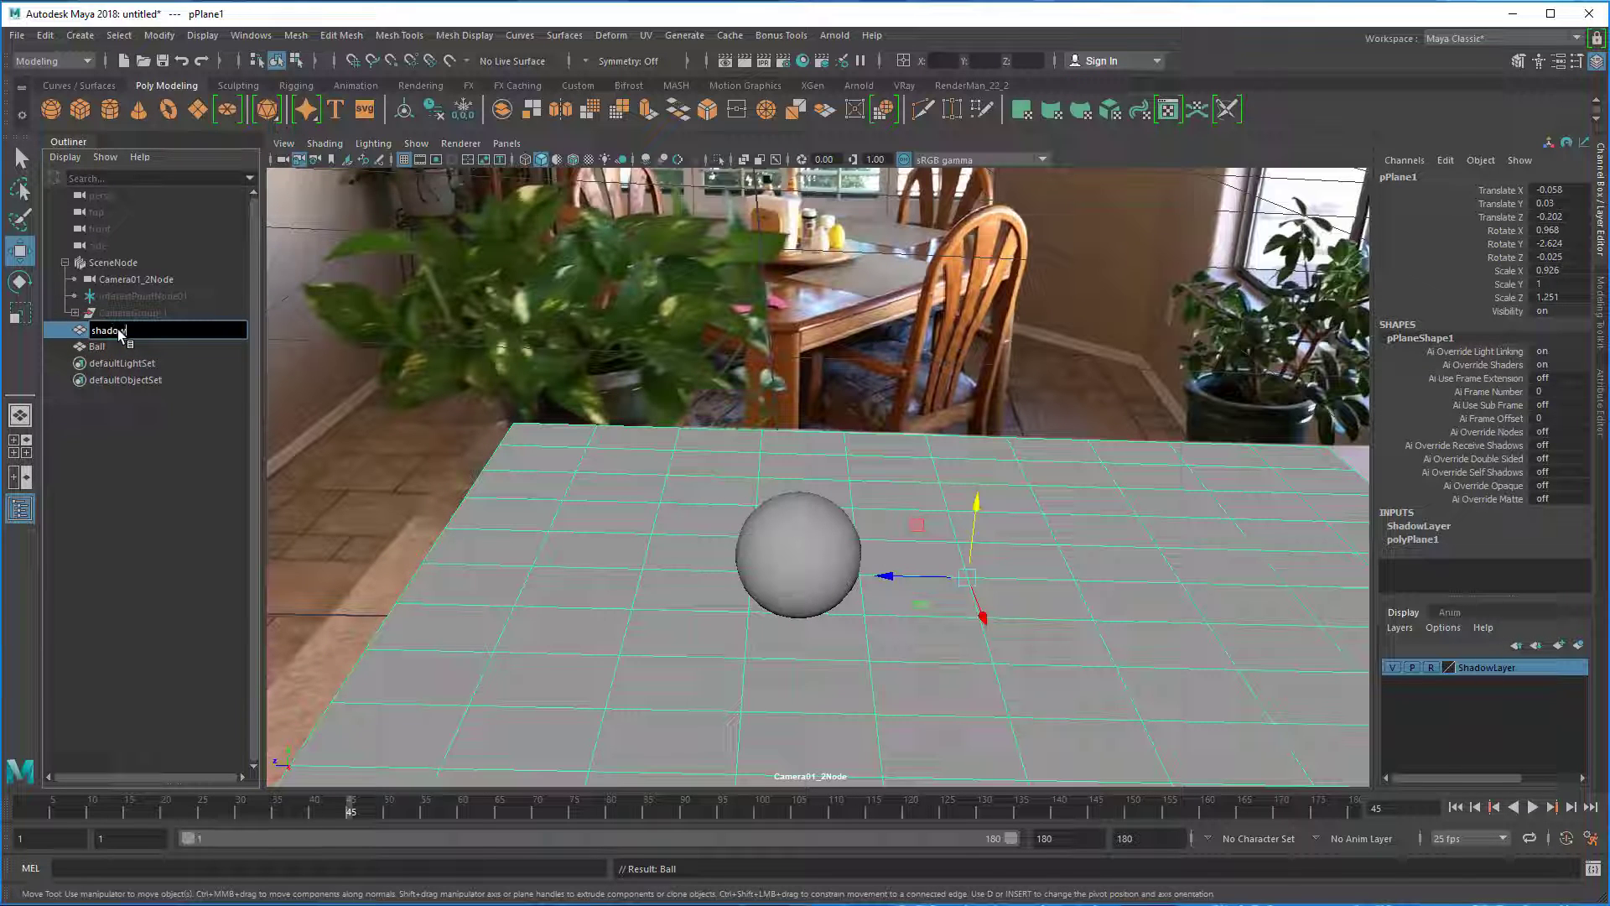
type("shadowplane")
key("Return")
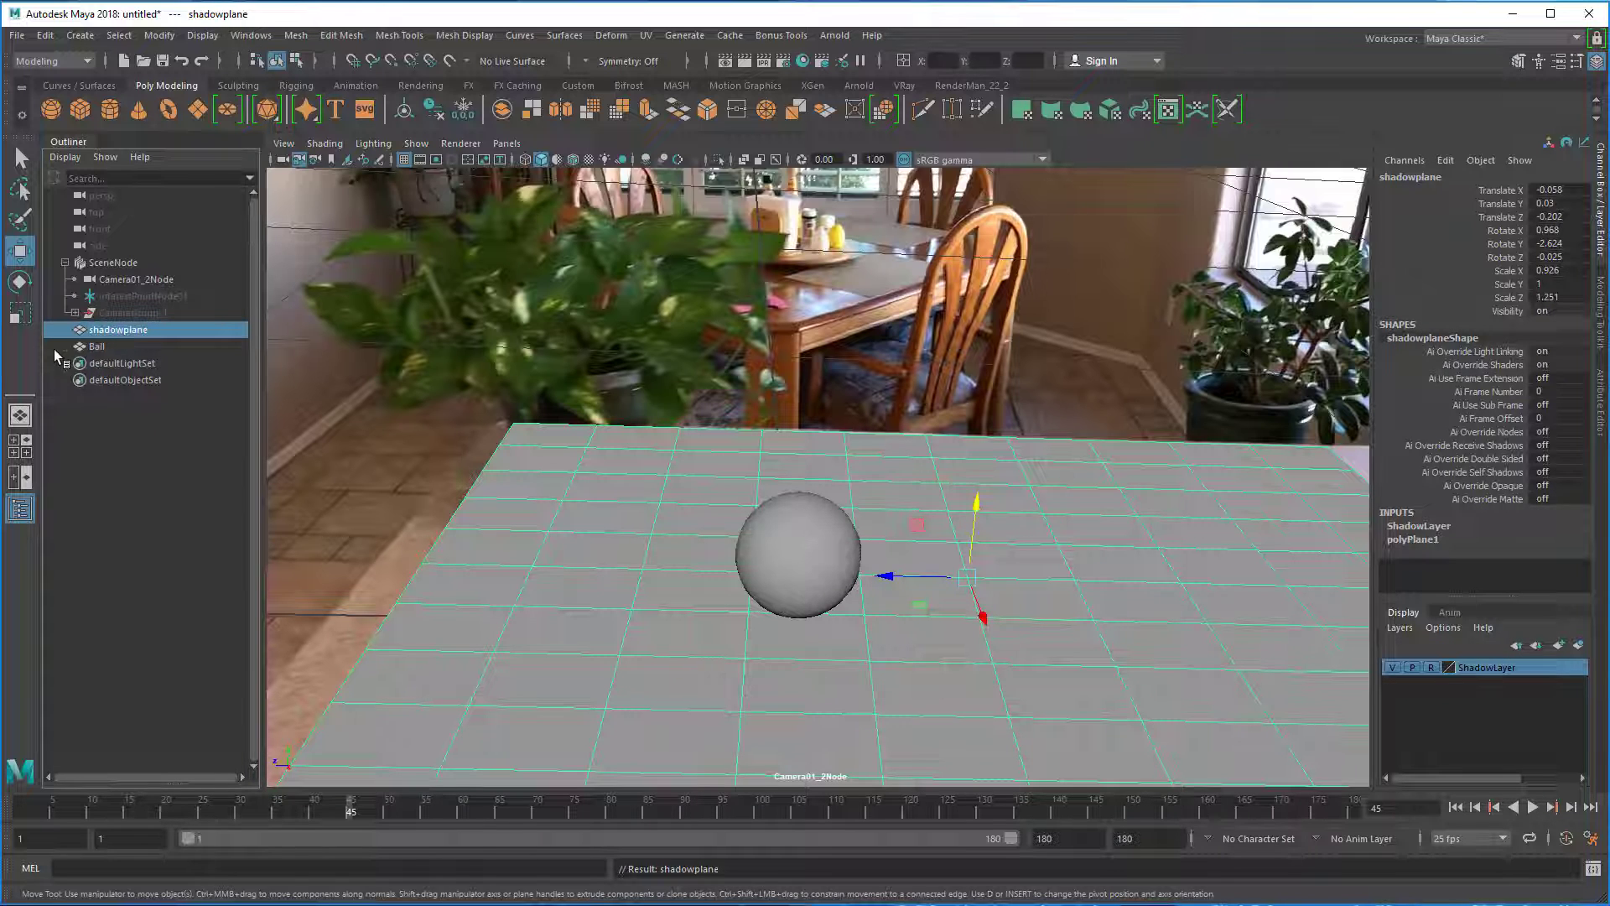
In the persp view, raise Ball along Y to about 0.096 so it clears the shadow plane.
left_click(95, 346)
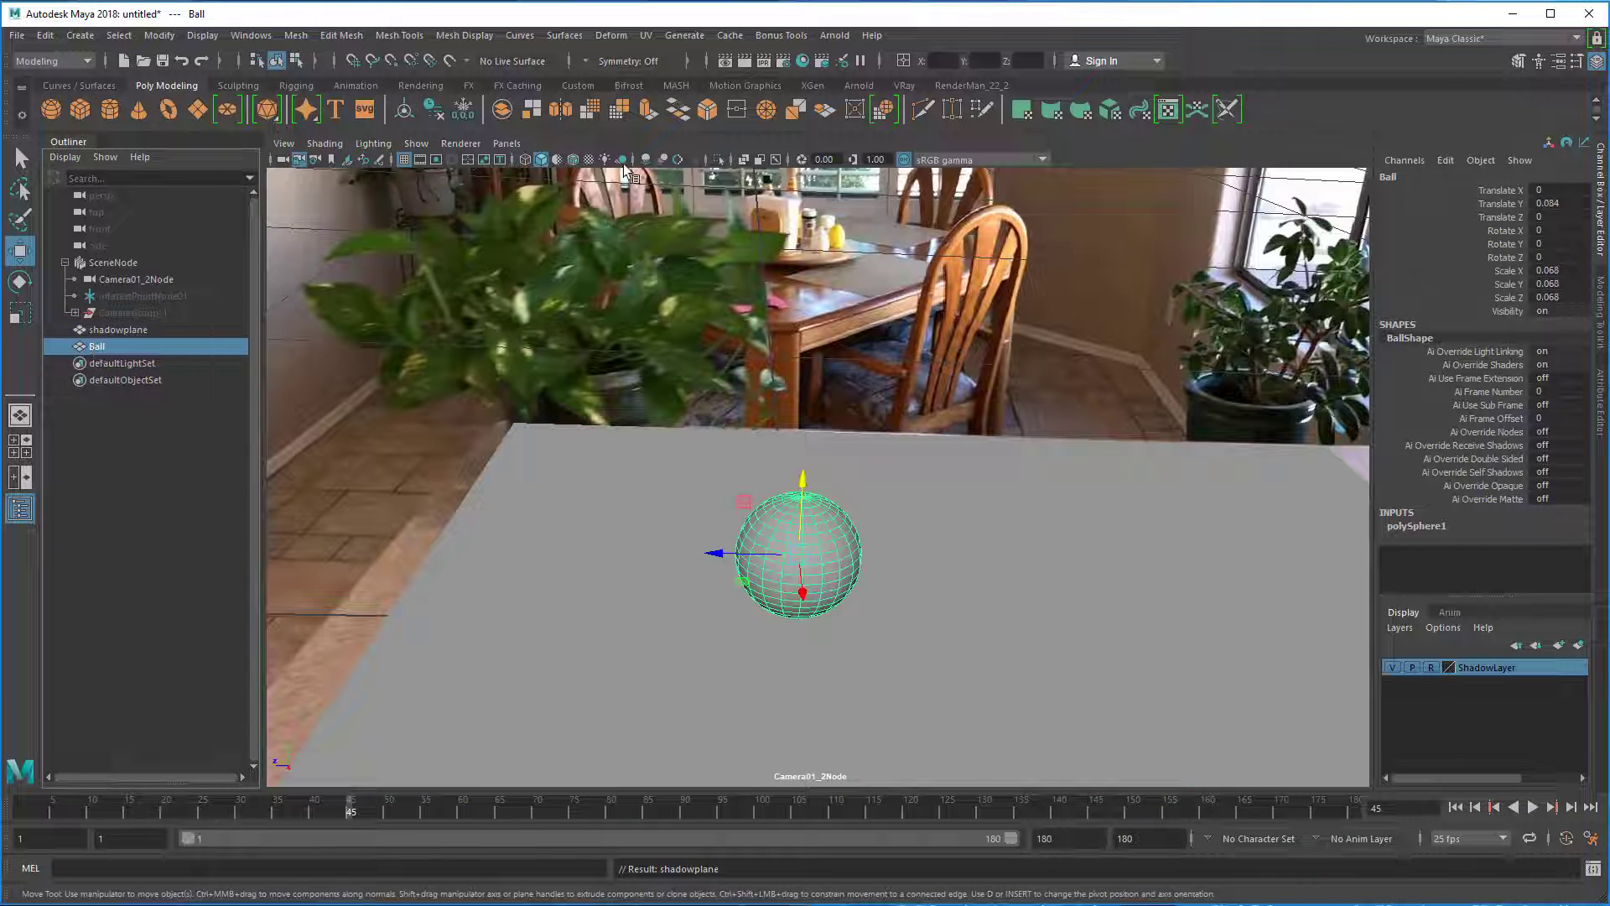
left_click(507, 144)
mouse_move(540, 164)
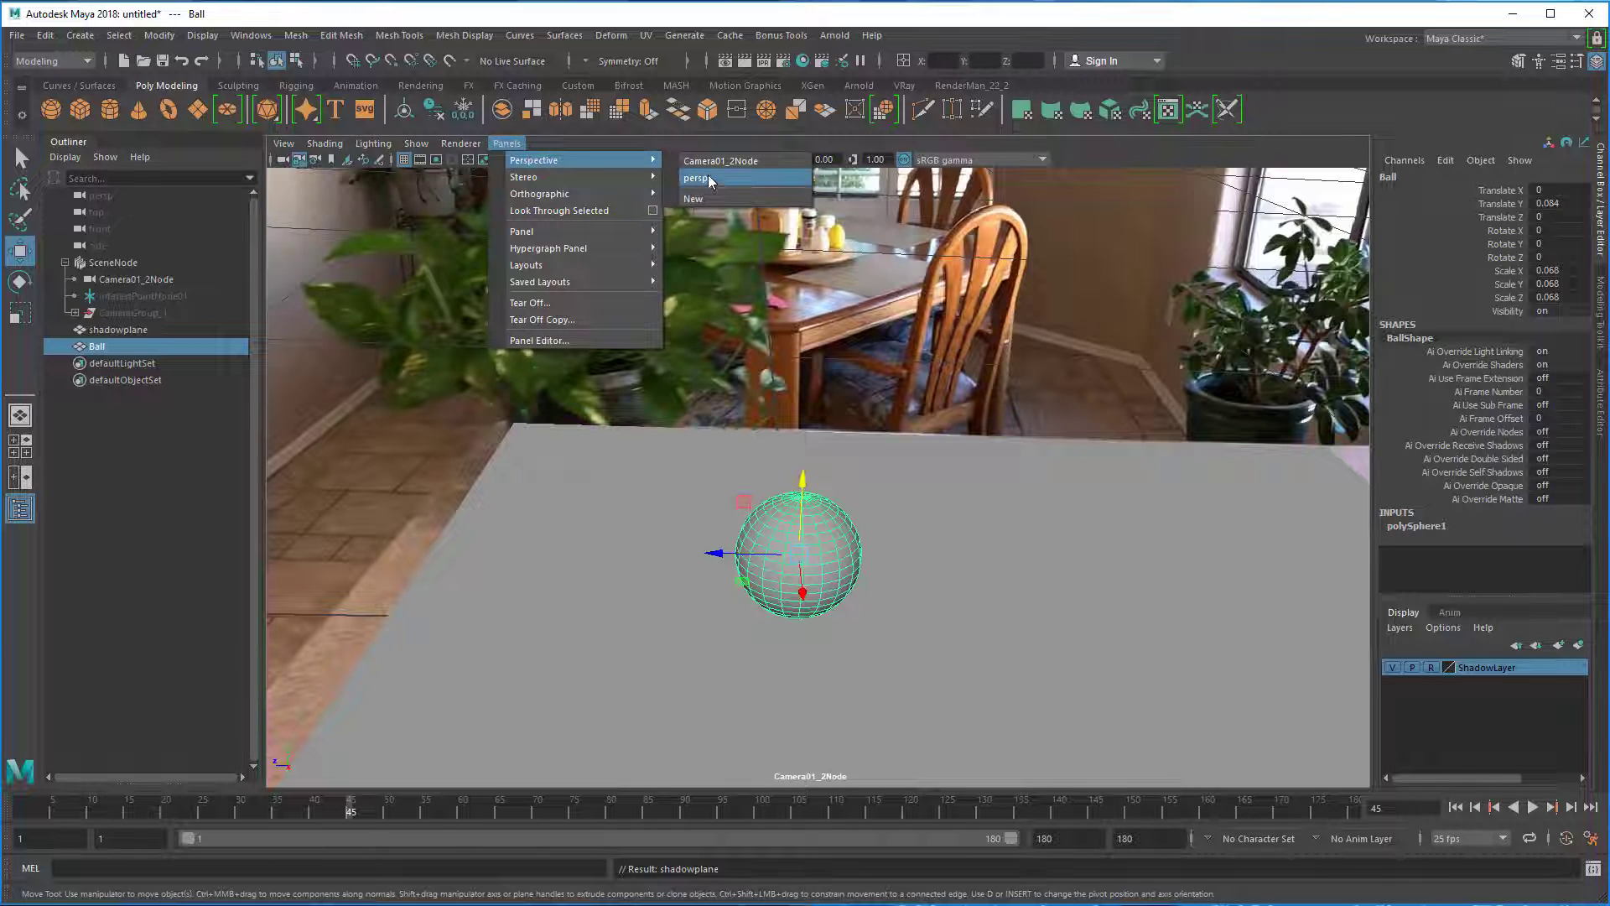
left_click(708, 182)
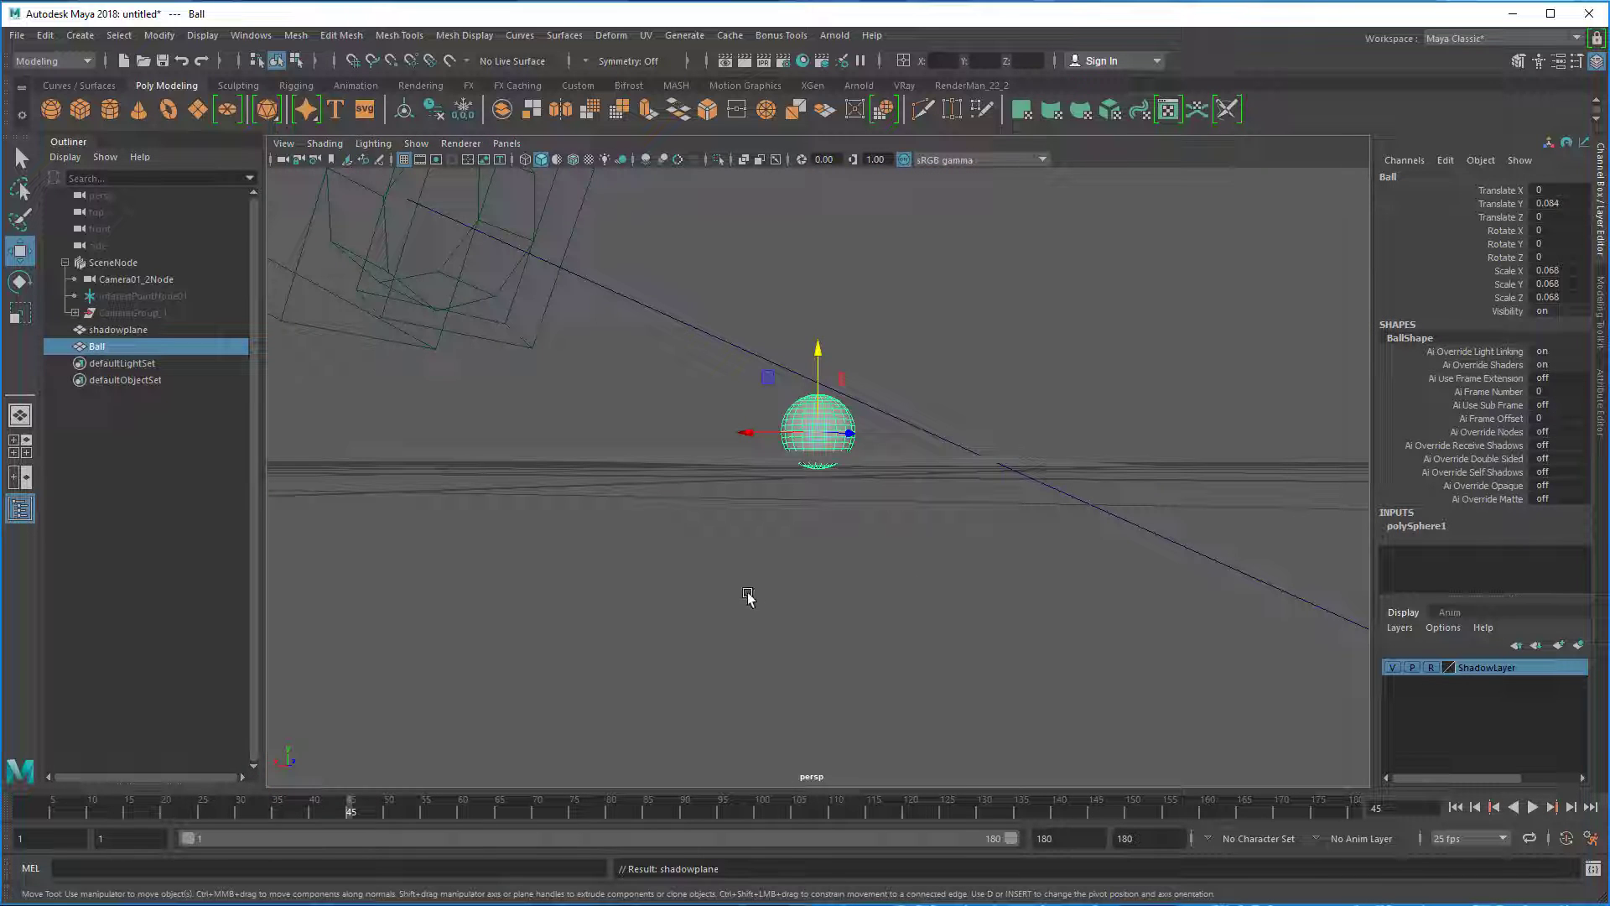
left_click_drag(685, 601, 812, 592, "alt")
left_click_drag(818, 339, 820, 334)
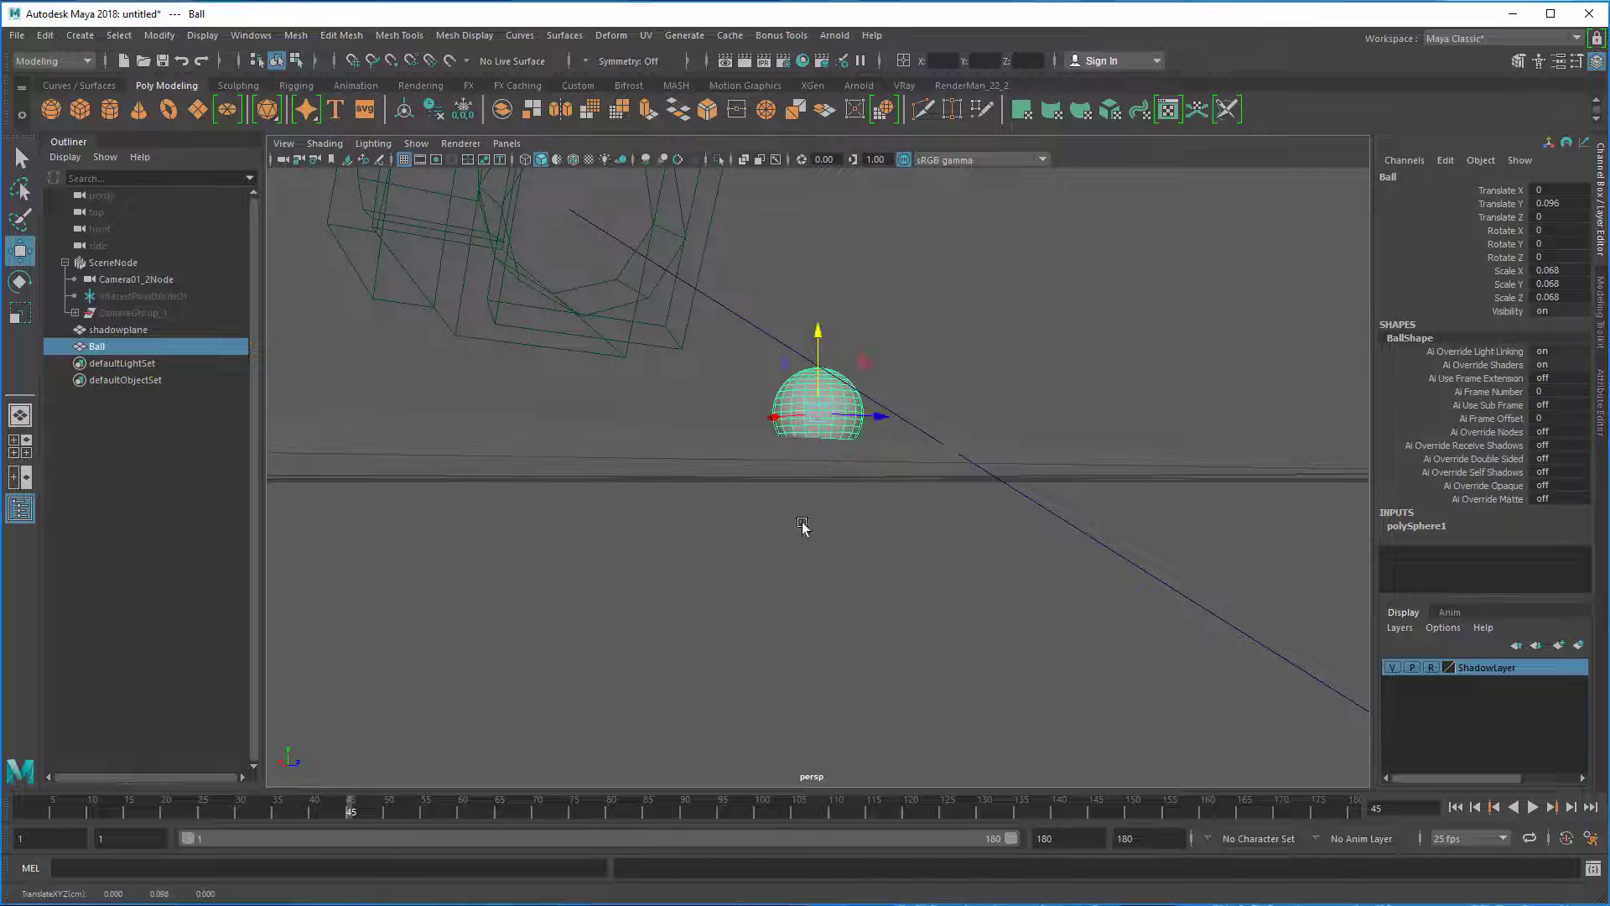
left_click_drag(802, 528, 739, 578, "alt")
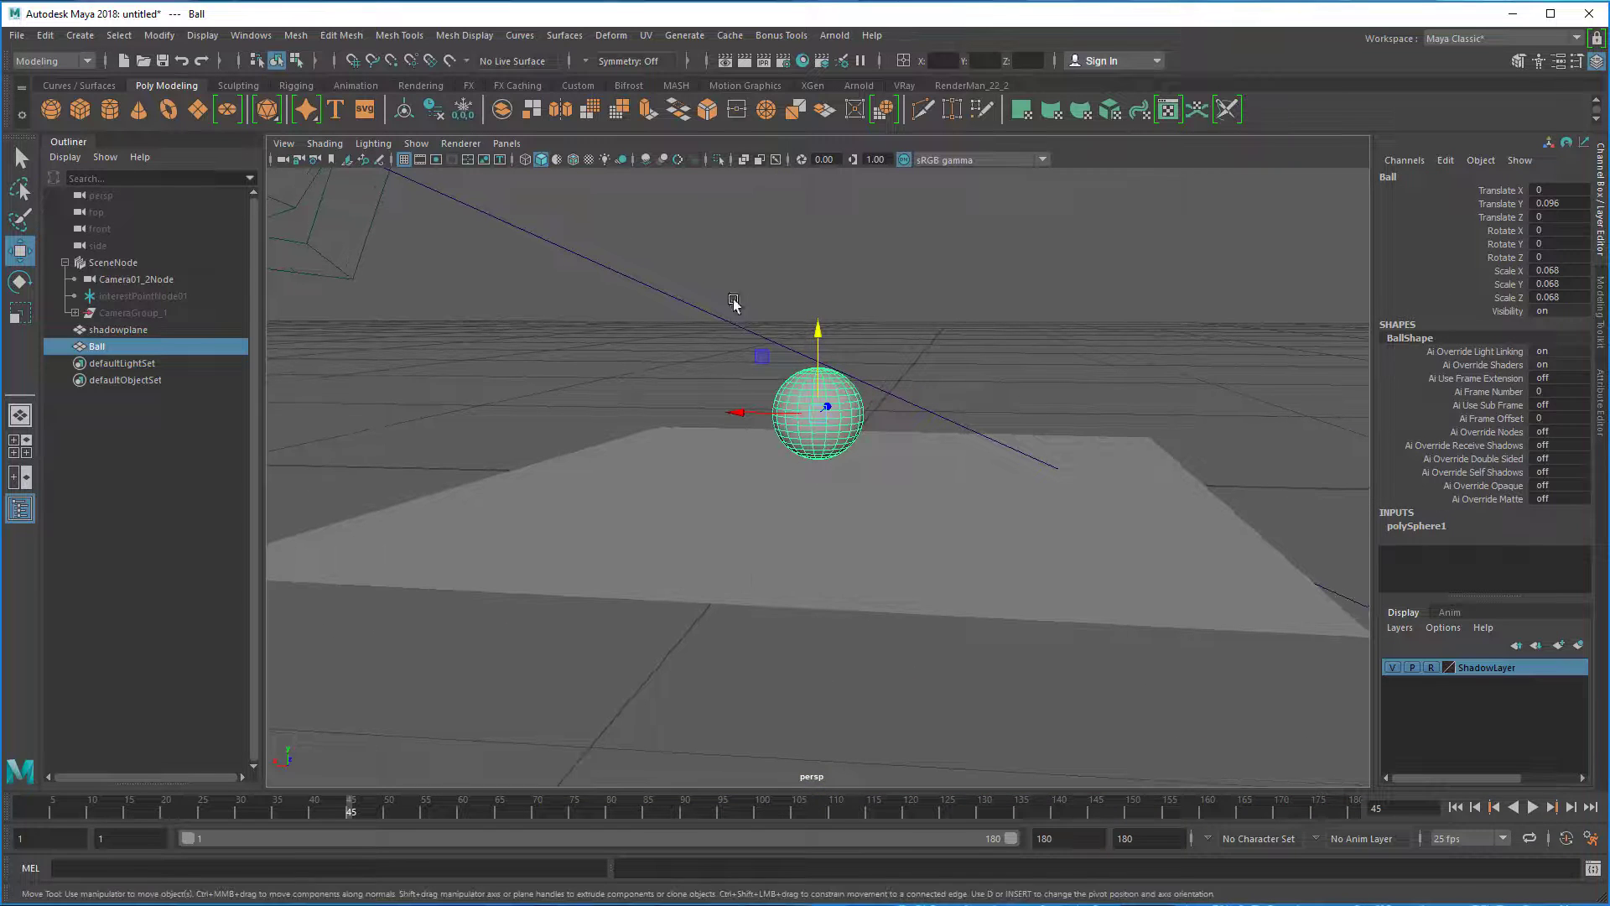
Through Camera01_2Node, move Ball to about 0.046 in X and -0.074 in Z, and scale it uniformly to about 0.04.
left_click(507, 143)
mouse_move(545, 176)
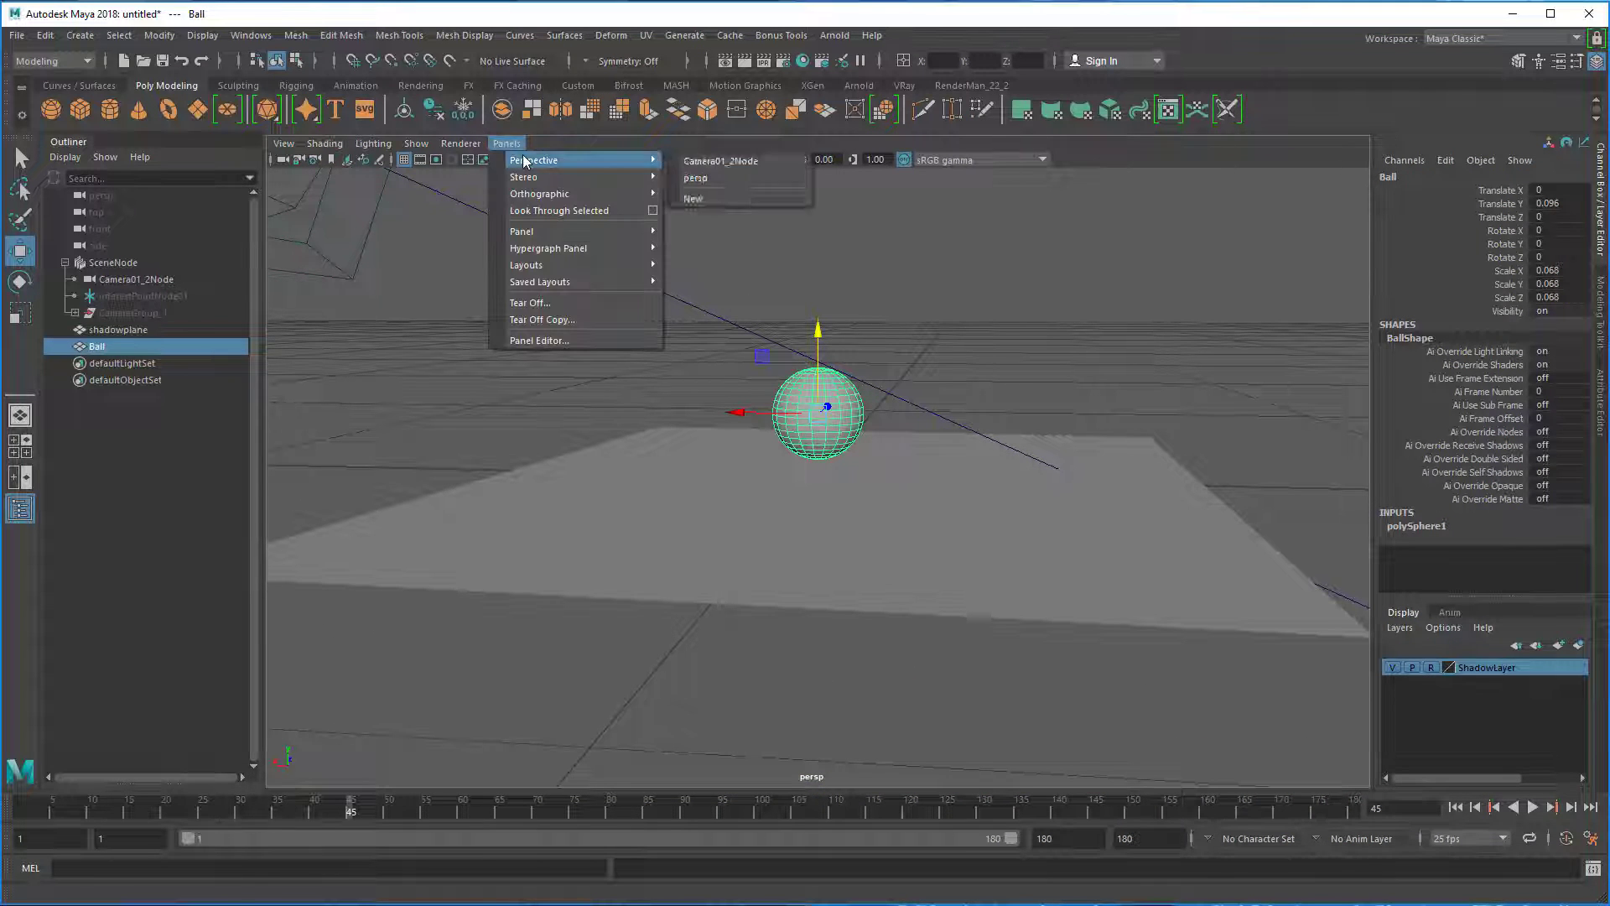
left_click(683, 159)
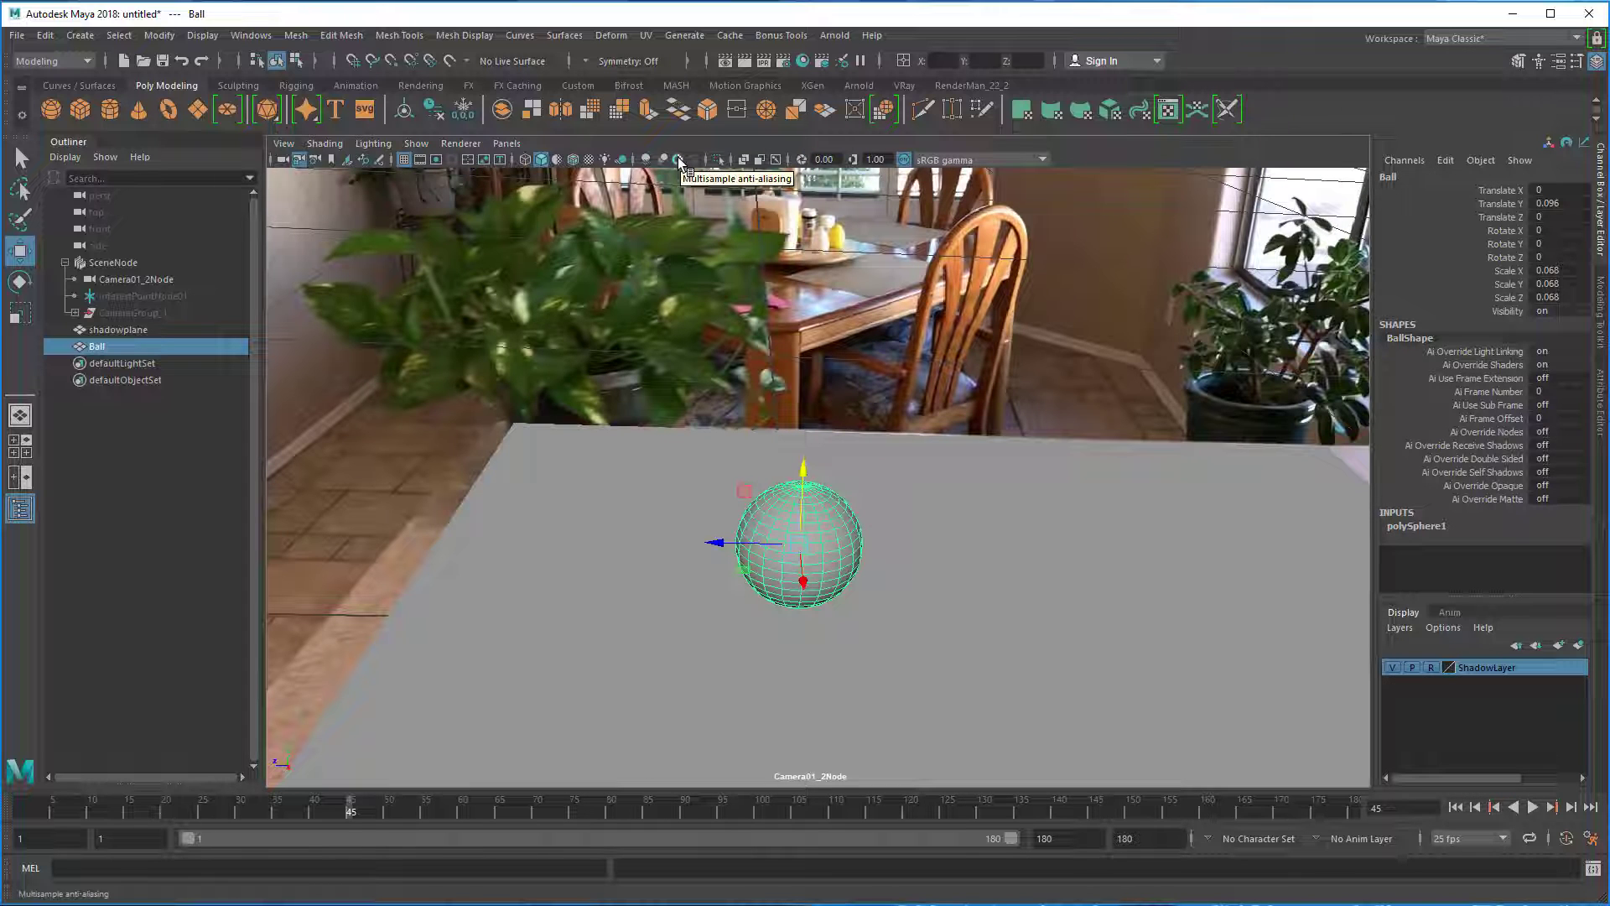
left_click_drag(722, 541, 792, 539)
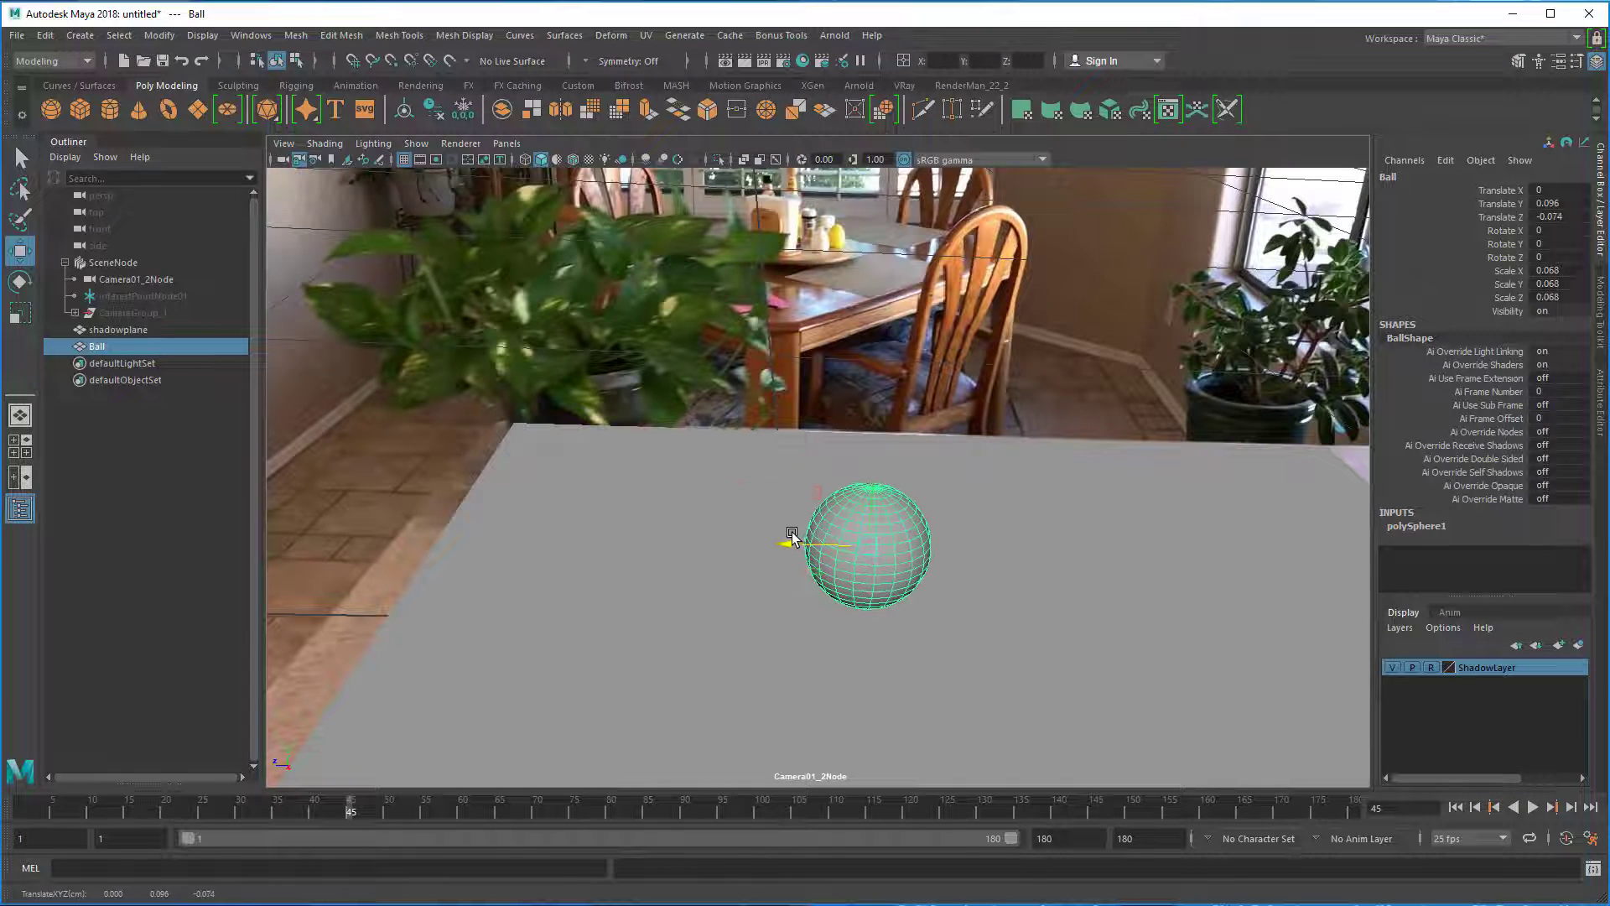
left_click_drag(872, 575, 829, 568)
key("r")
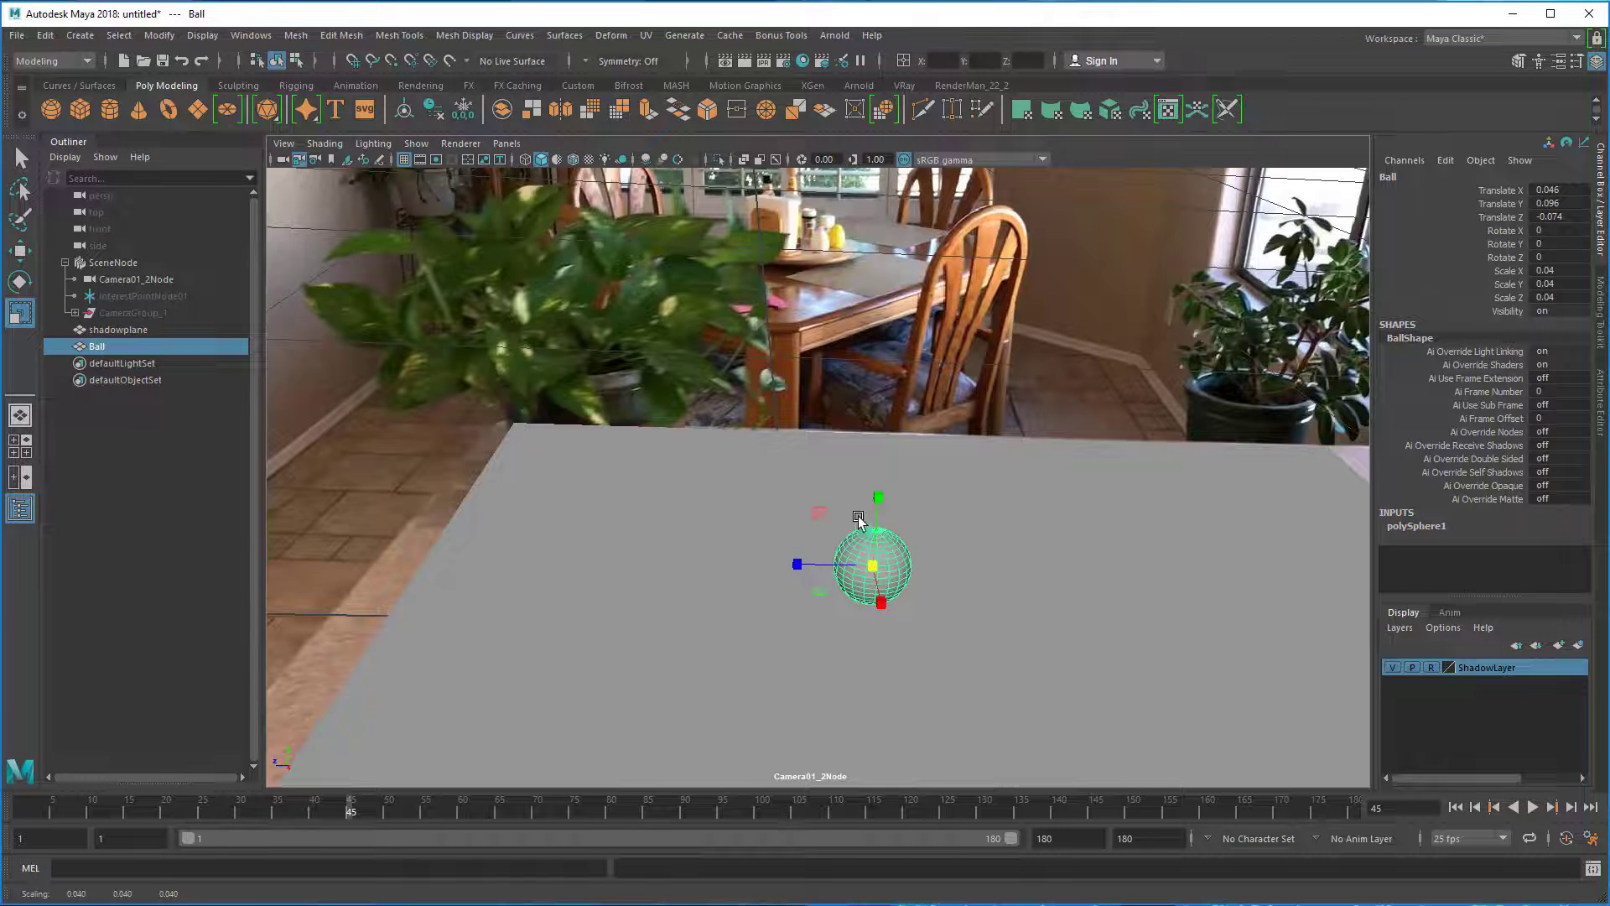
Lower Ball in the persp view to about 0.069 in Y onto the shadow plane, and return to the Camera01_2Node view.
left_click(506, 143)
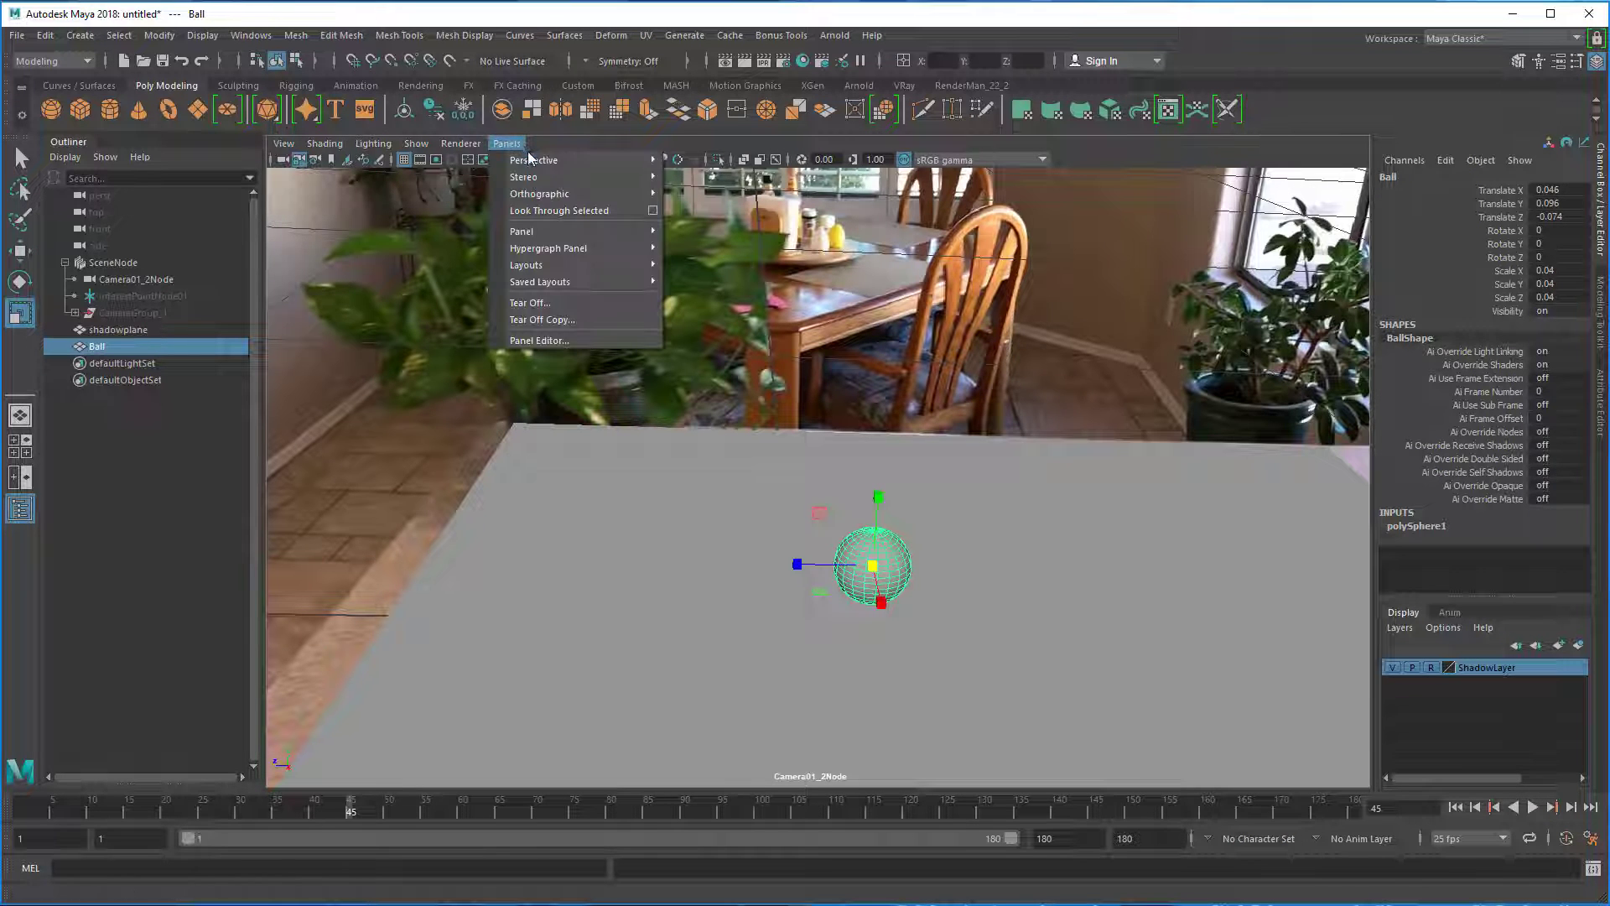
mouse_move(545, 160)
left_click(695, 180)
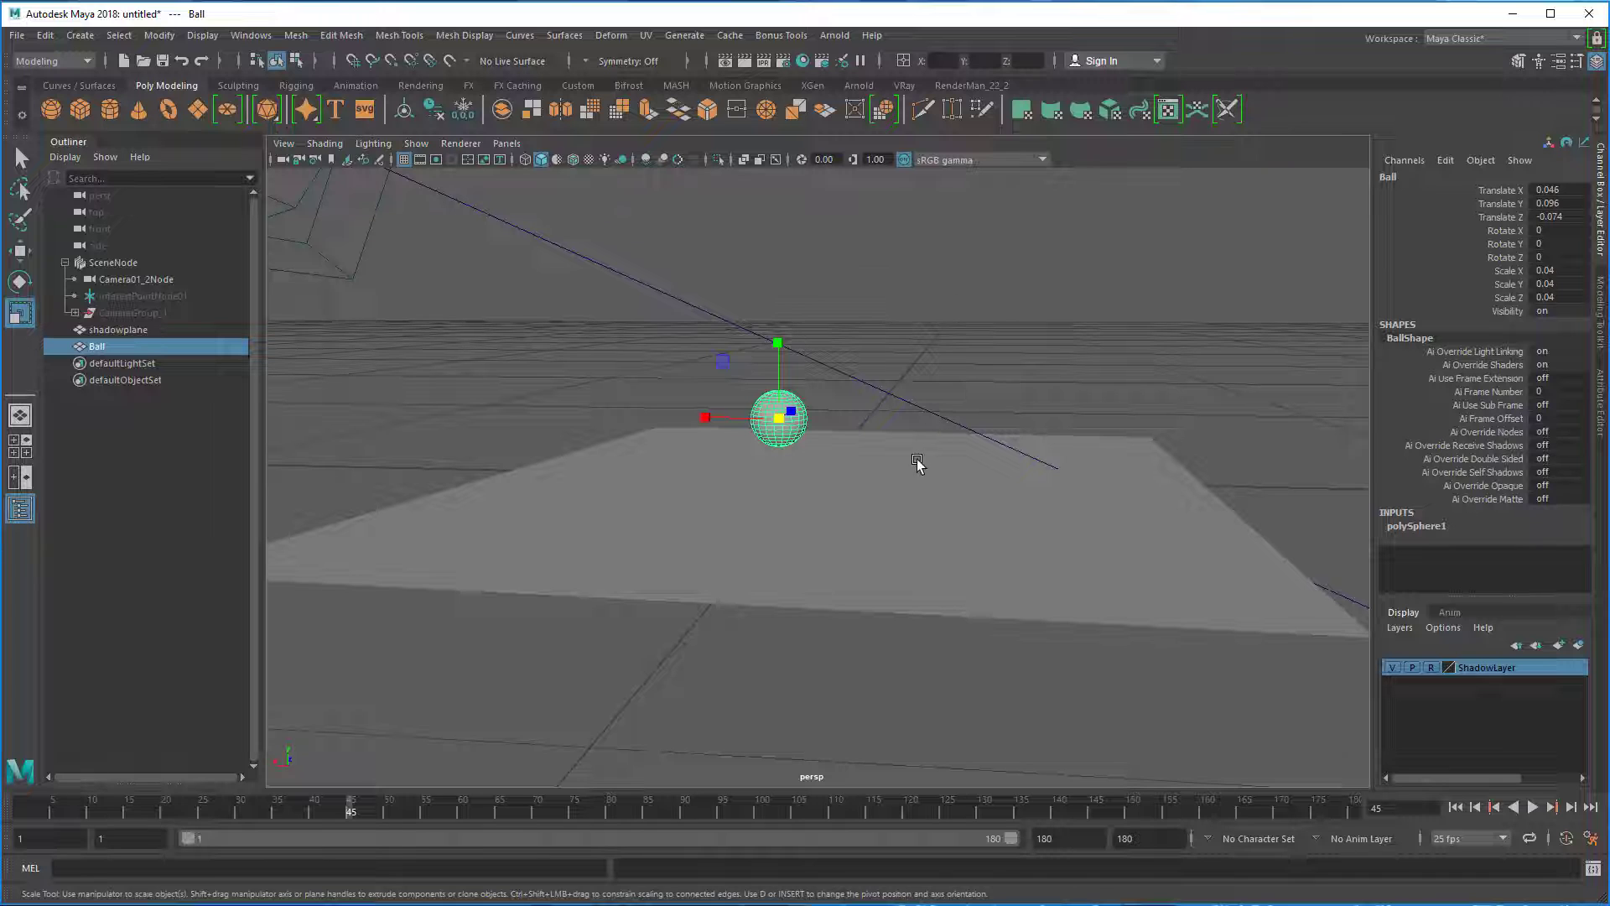
key("w")
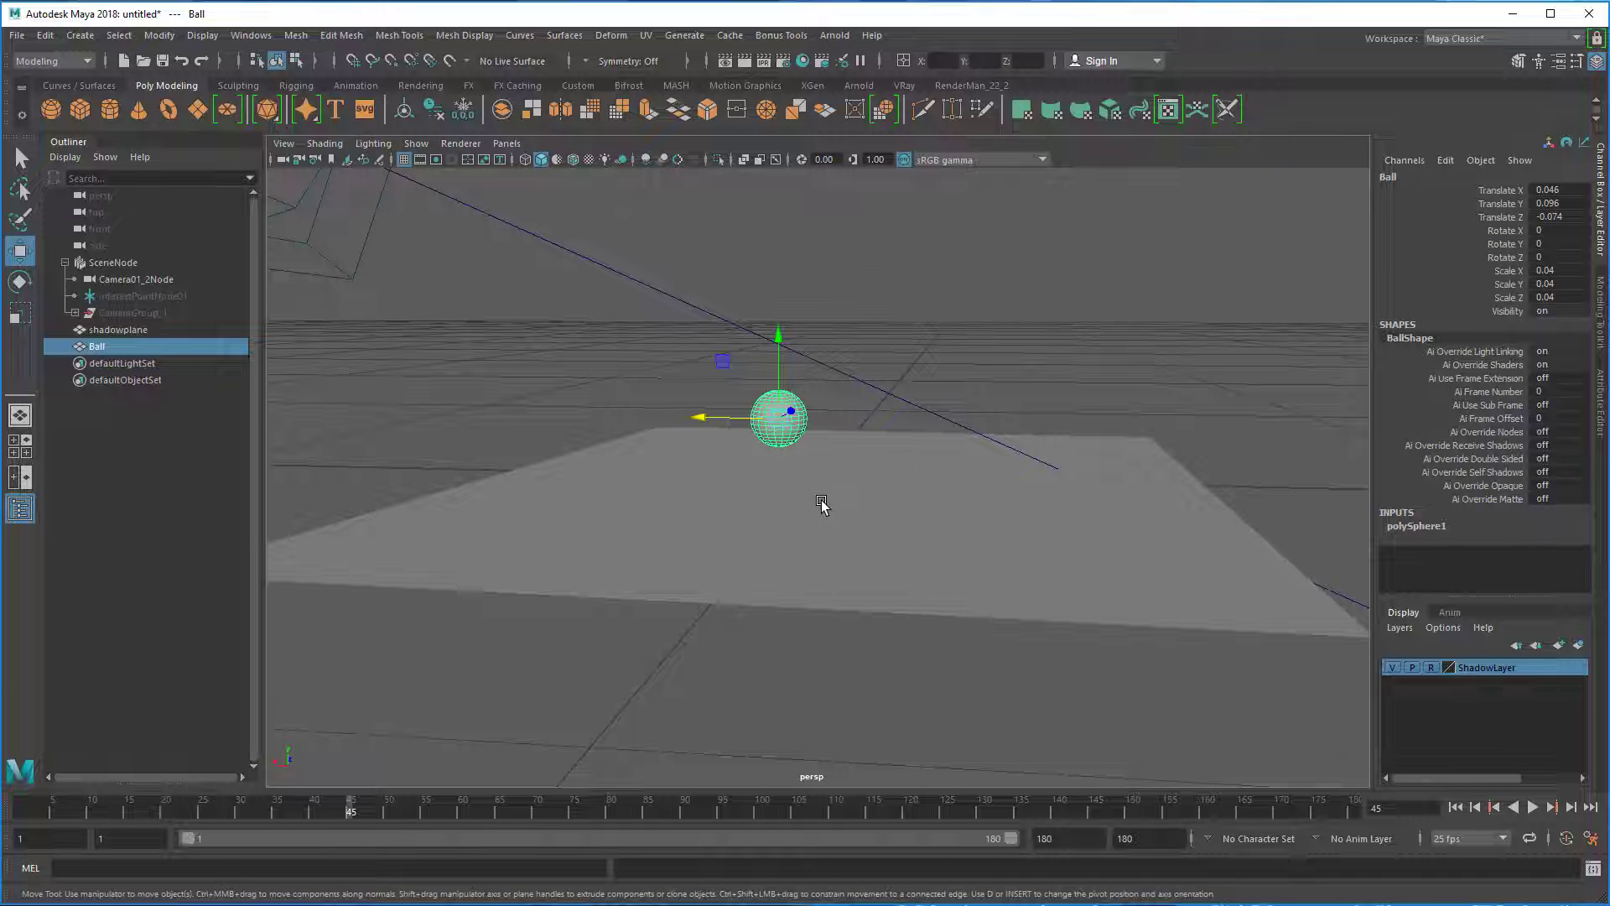
left_click_drag(821, 501, 848, 492, "alt")
left_click_drag(791, 331, 793, 349)
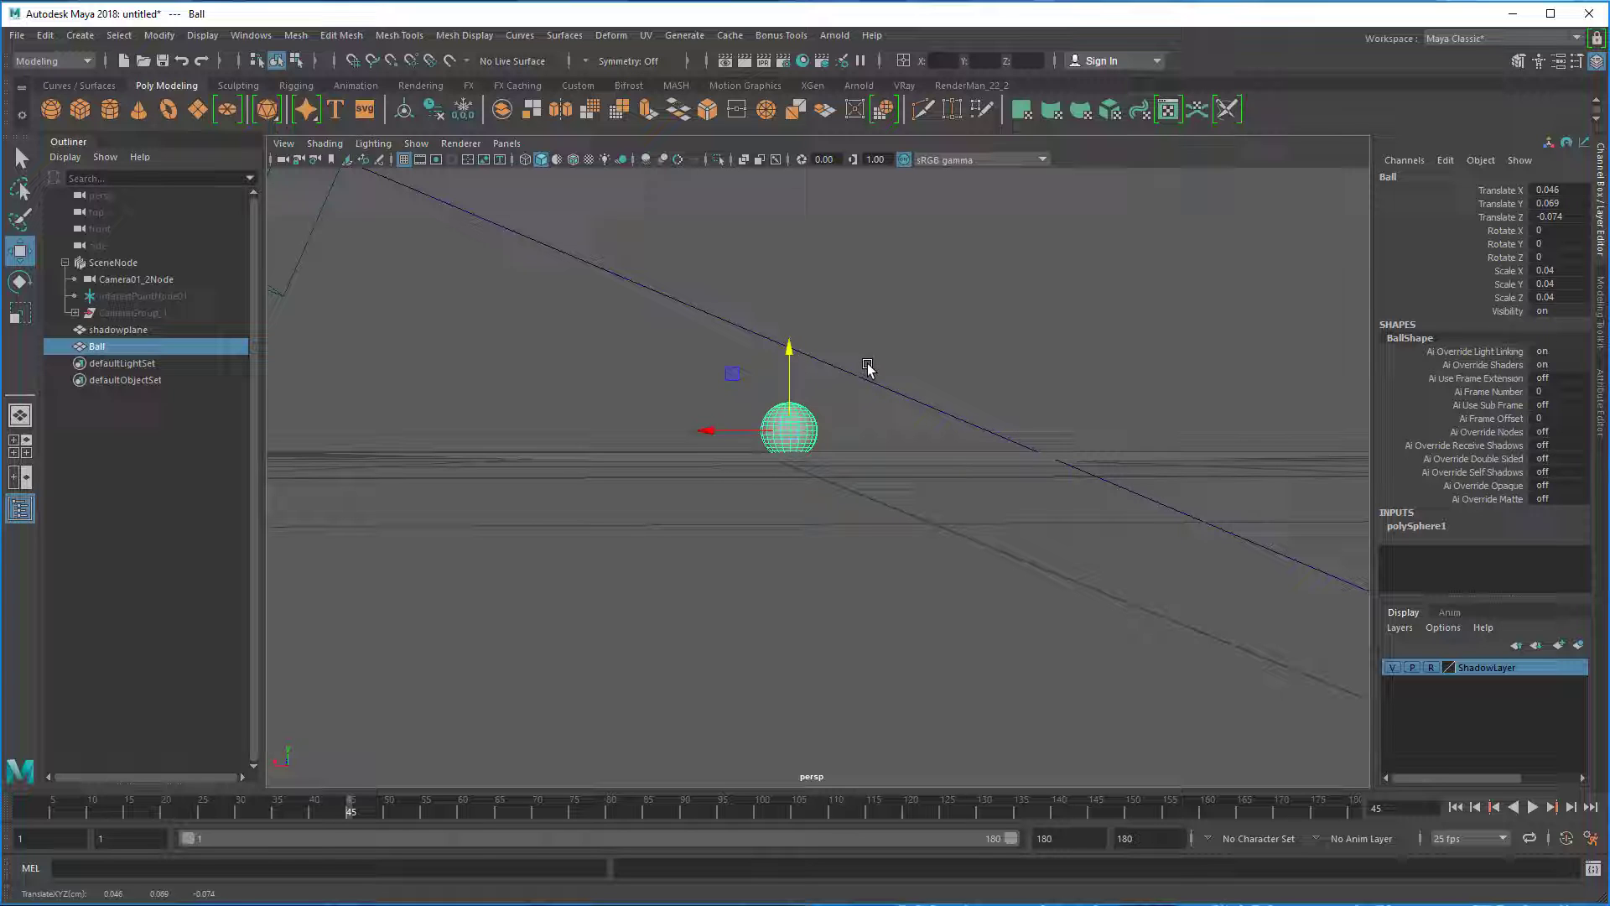
left_click(513, 144)
mouse_move(587, 160)
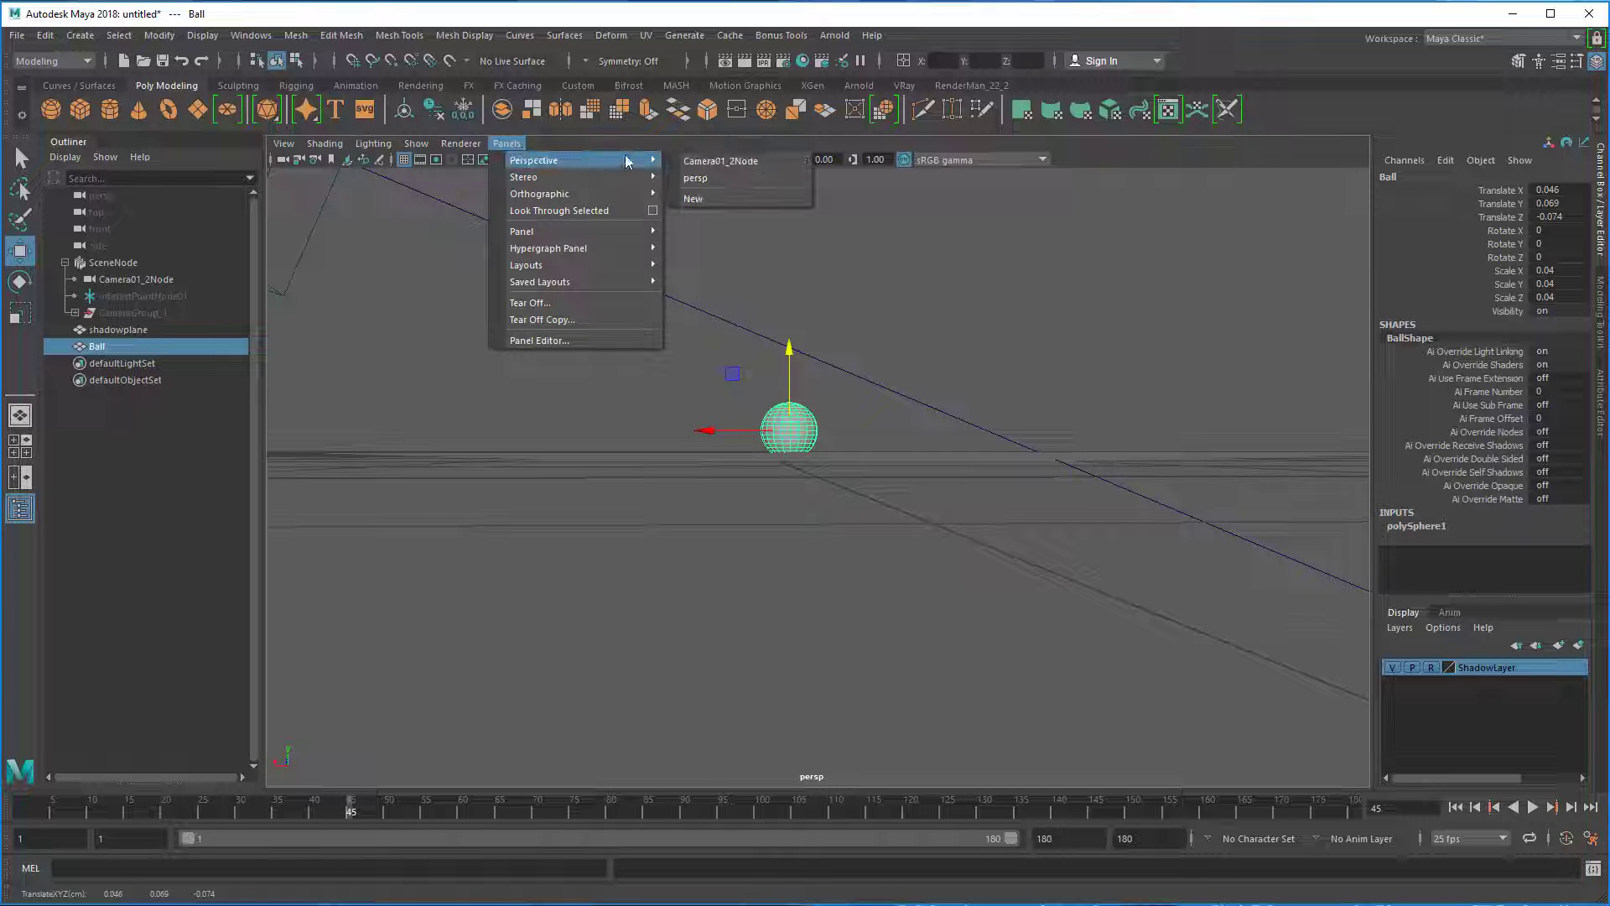
left_click(696, 161)
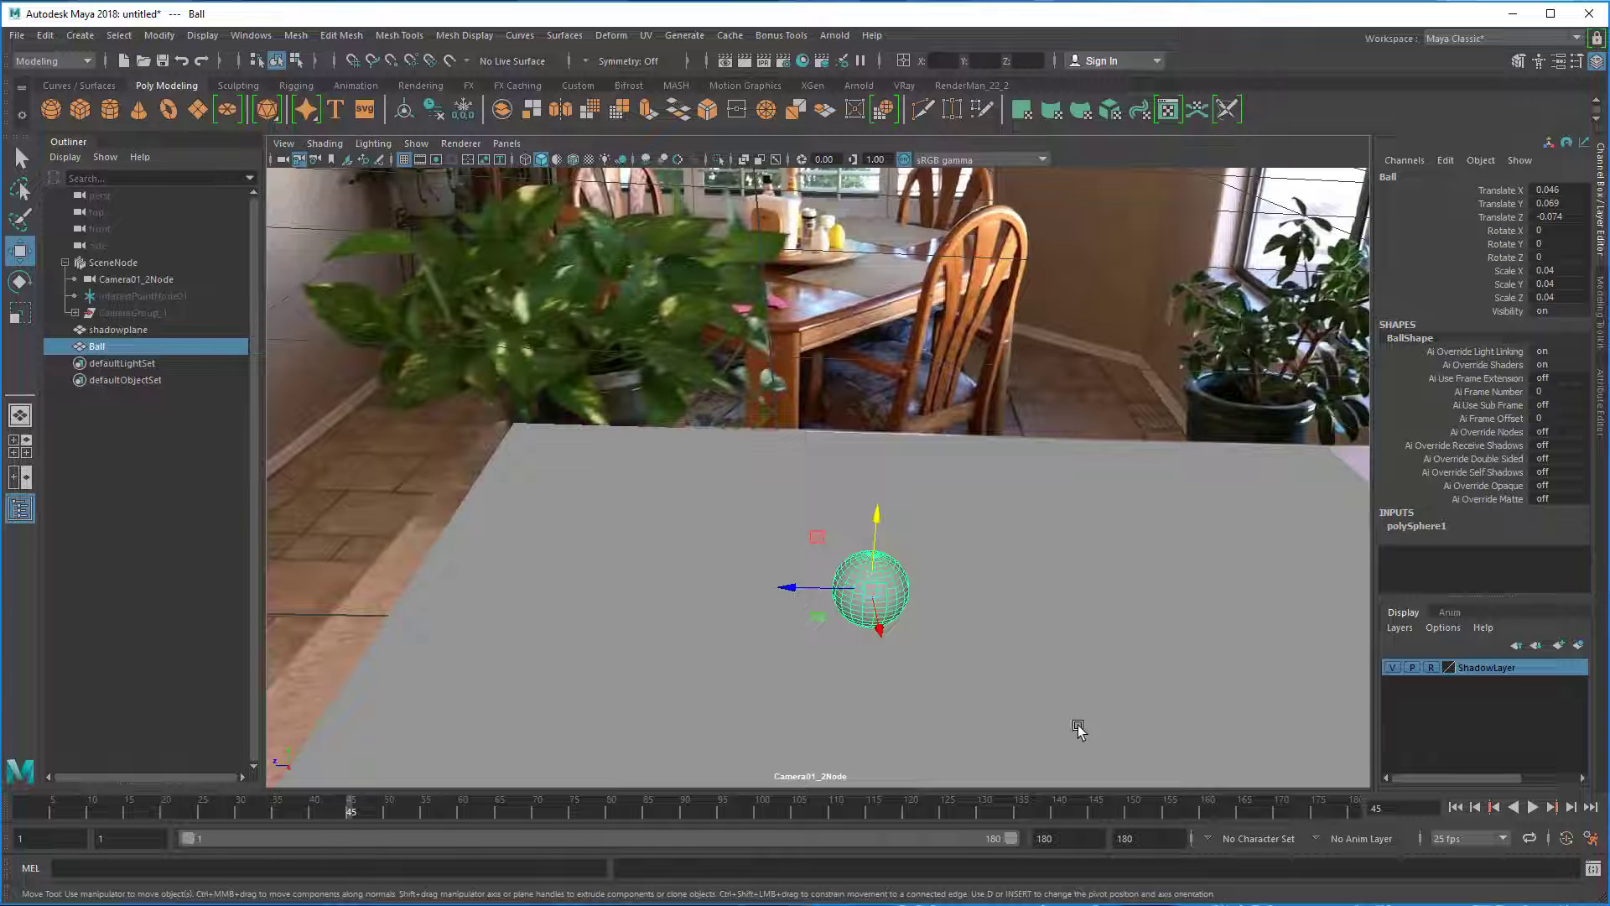
Assign a new Arnold aiStandardSurface material to Ball.
left_click(1086, 308)
left_click(876, 585)
key("q")
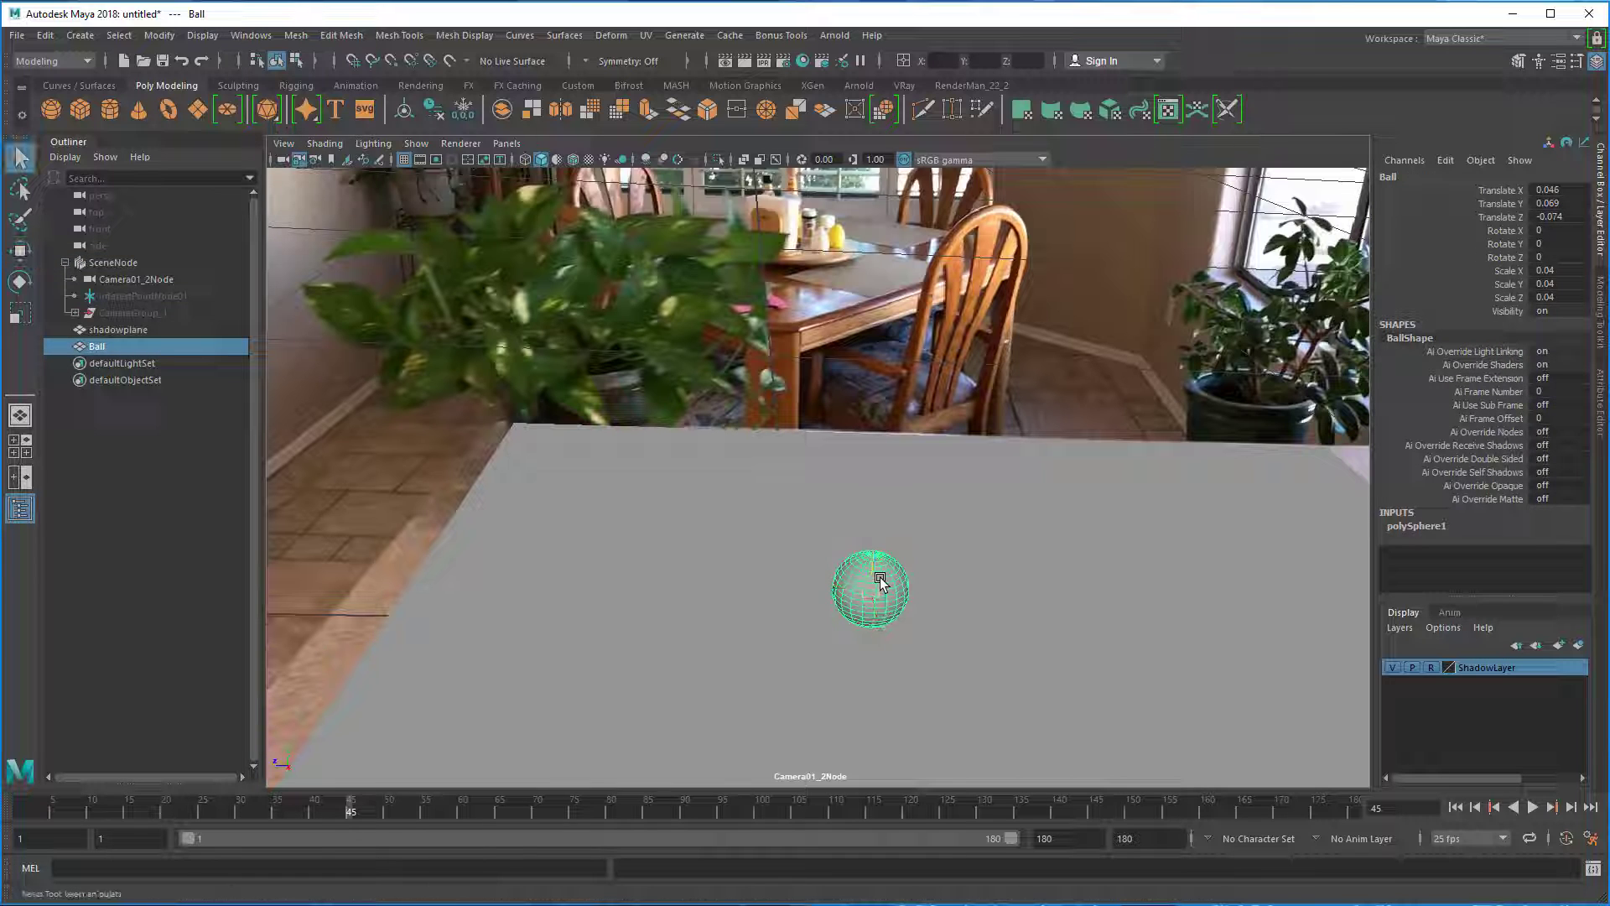
right_click_drag(880, 577, 847, 897)
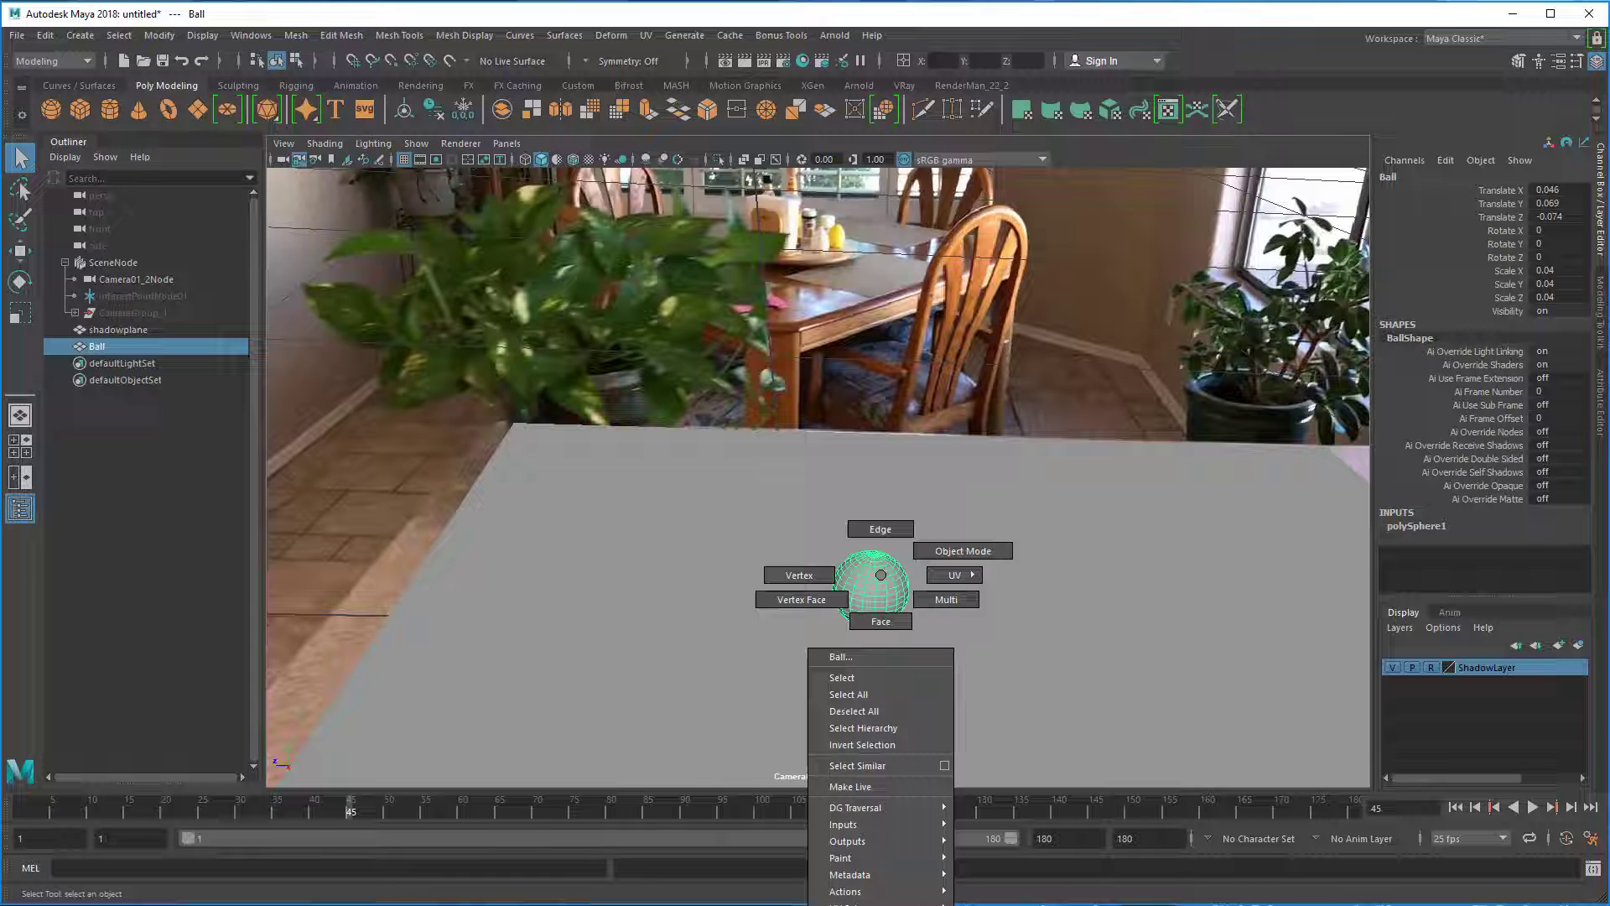
right_click_drag(847, 897, 846, 905)
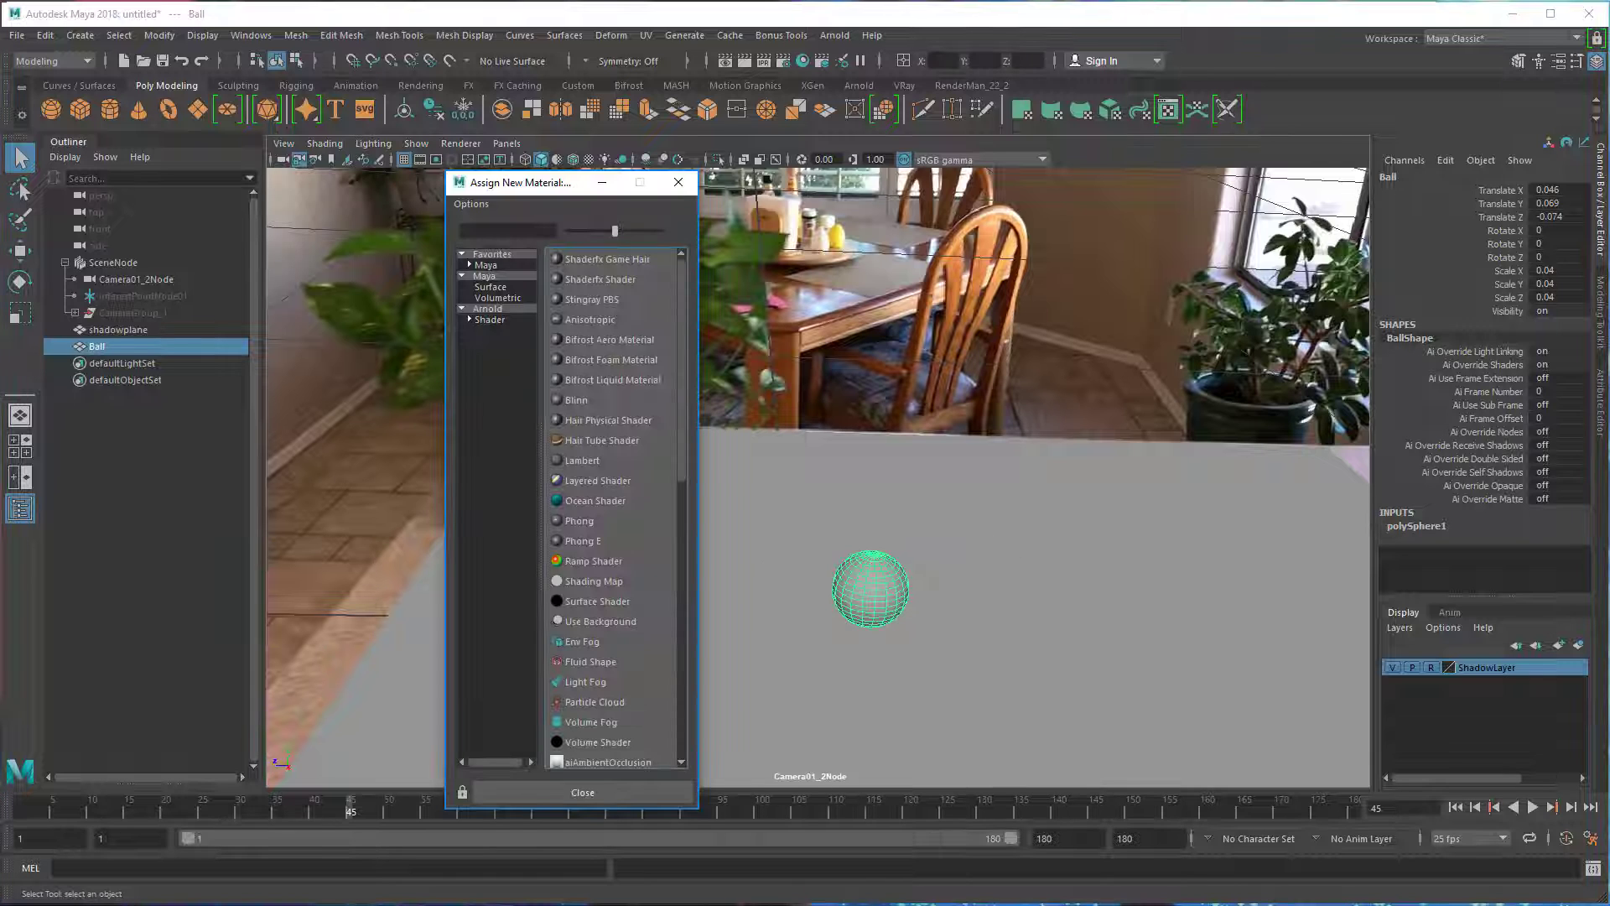
left_click(491, 309)
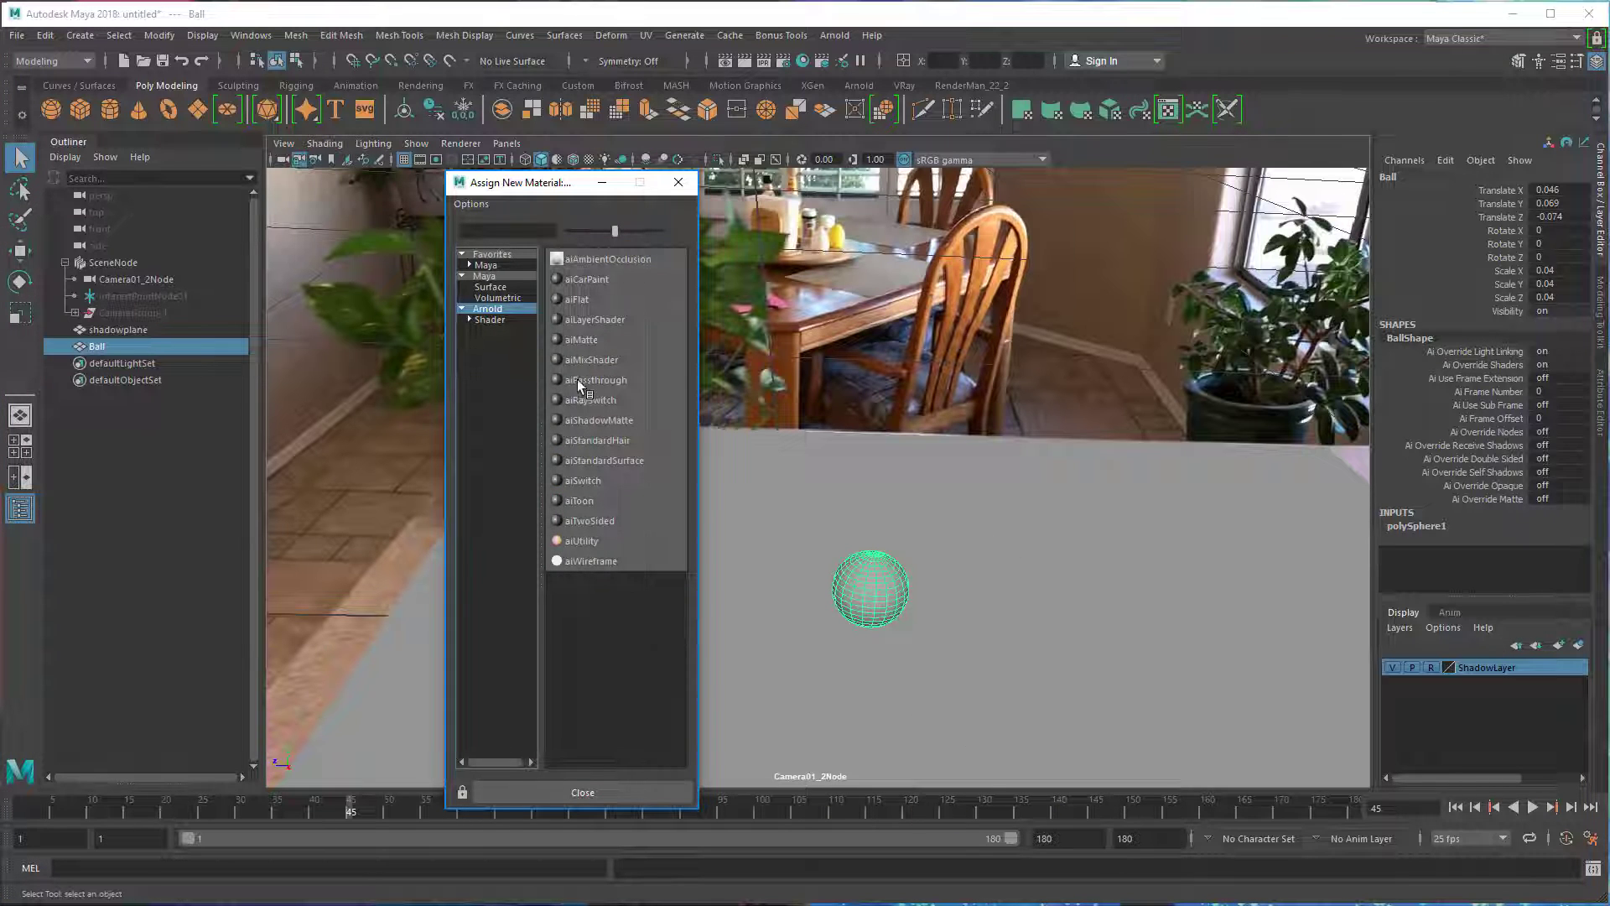
left_click(586, 461)
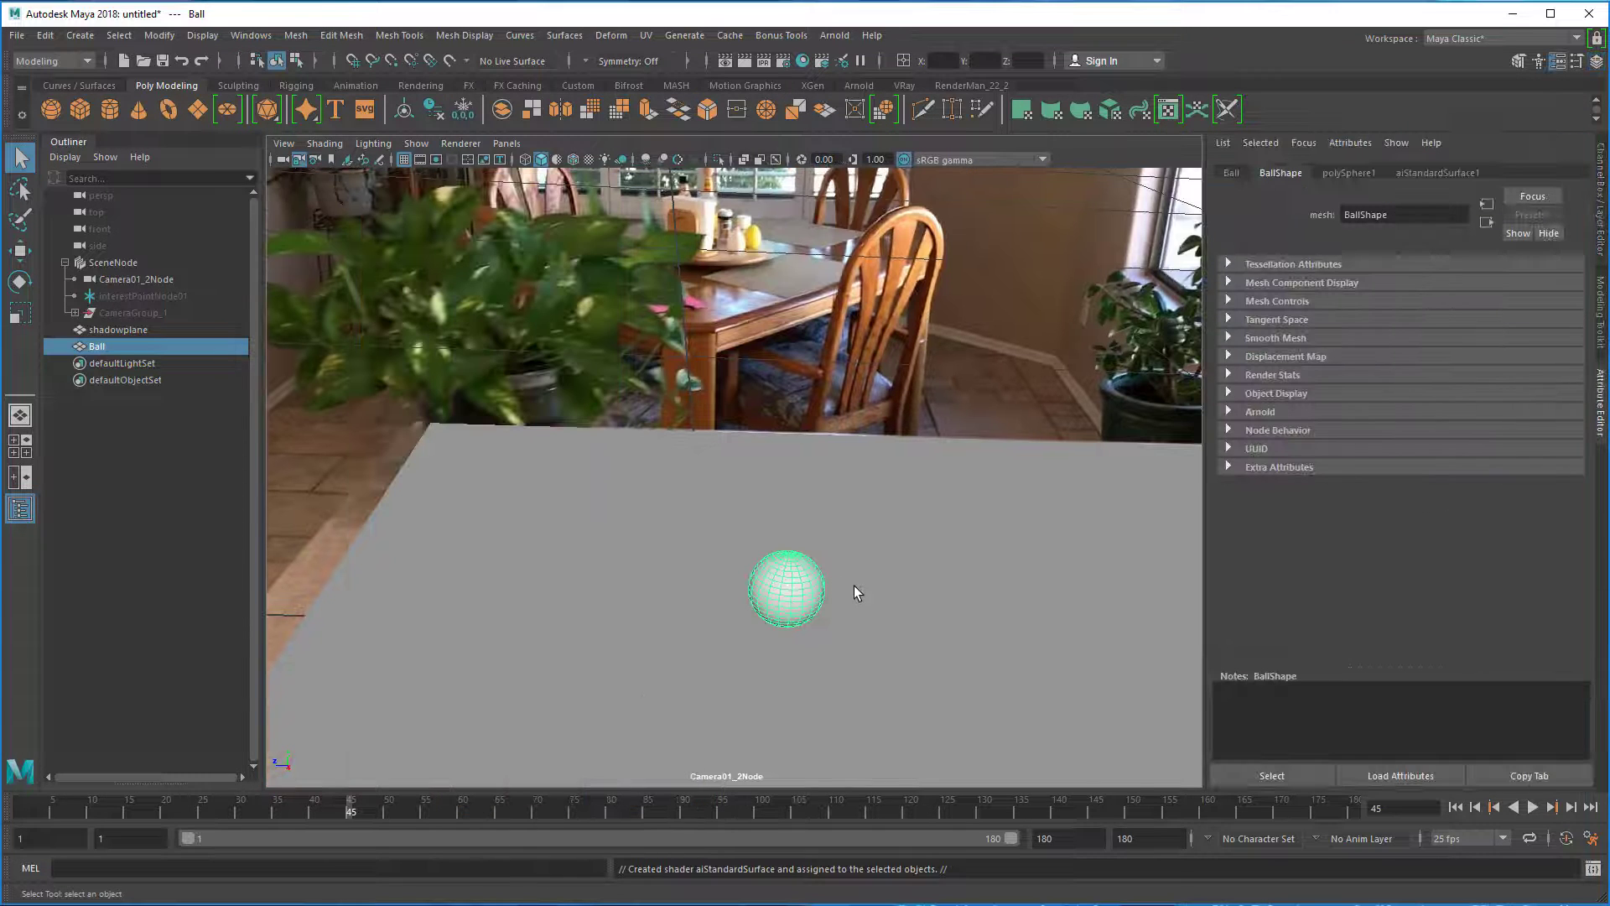
Apply the Plastic preset to the ball's aiStandardSurface material.
left_click(1470, 172)
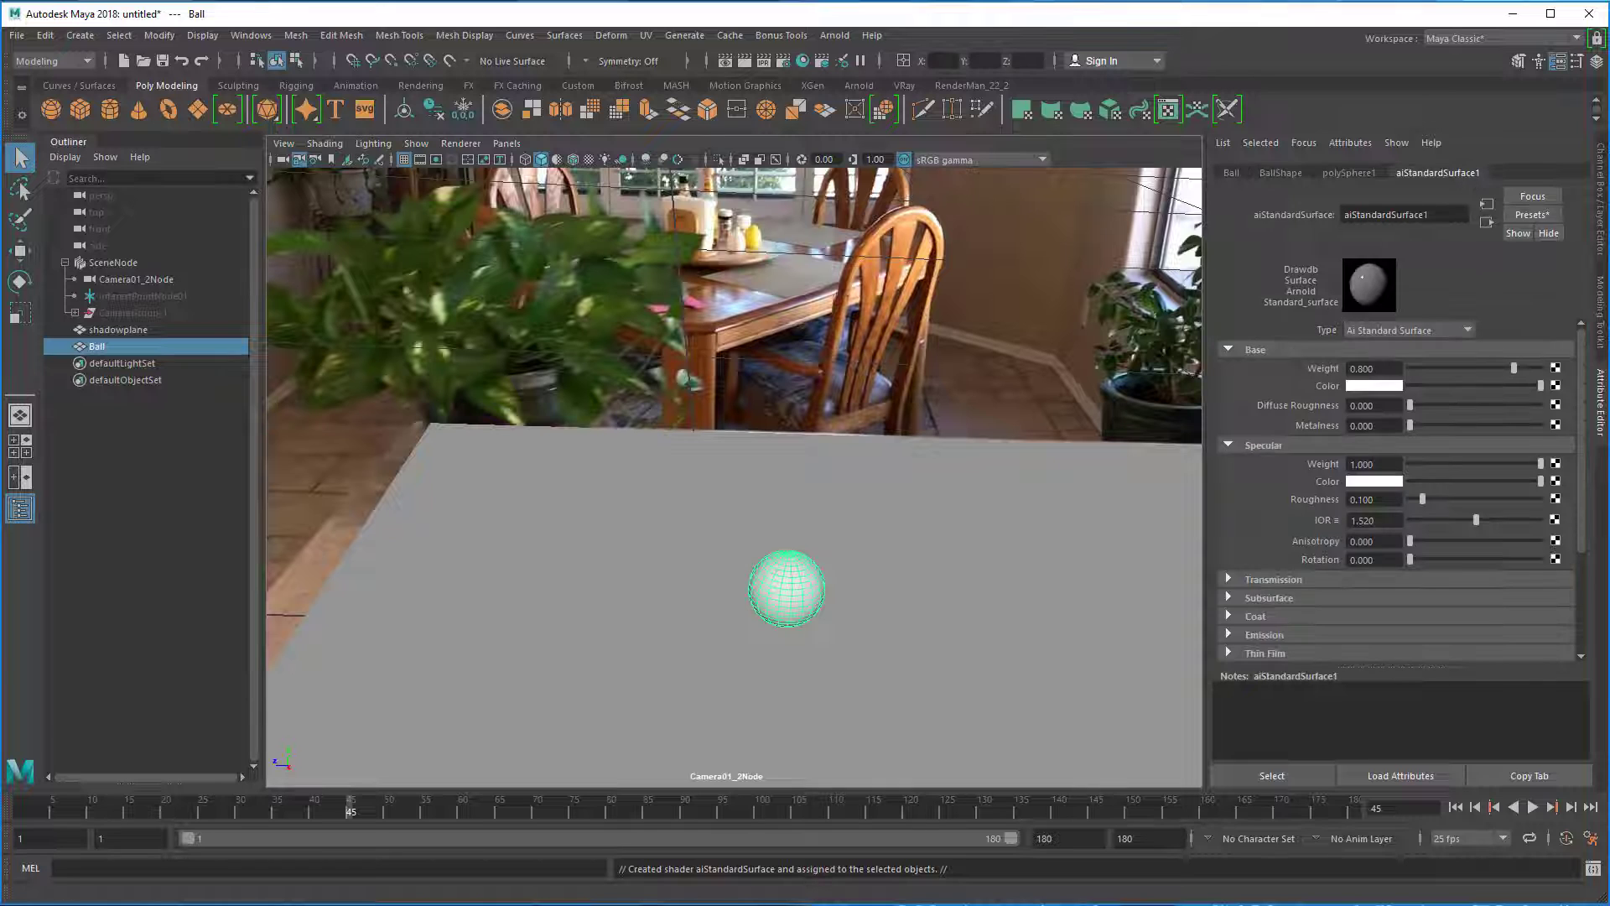
left_click(1527, 214)
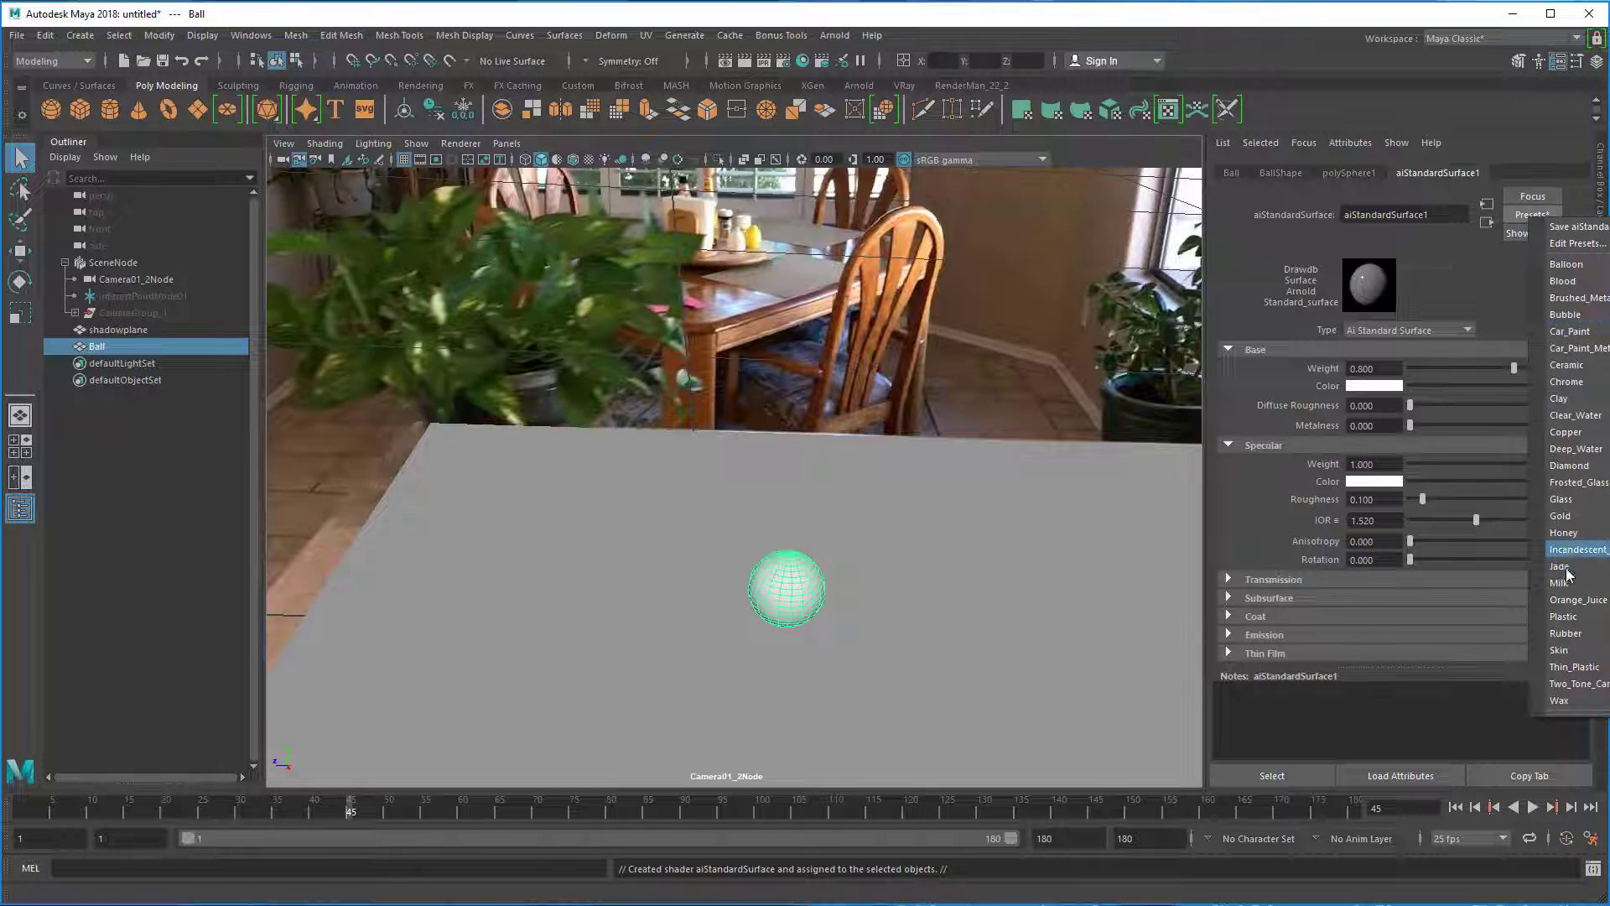
left_click(1565, 619)
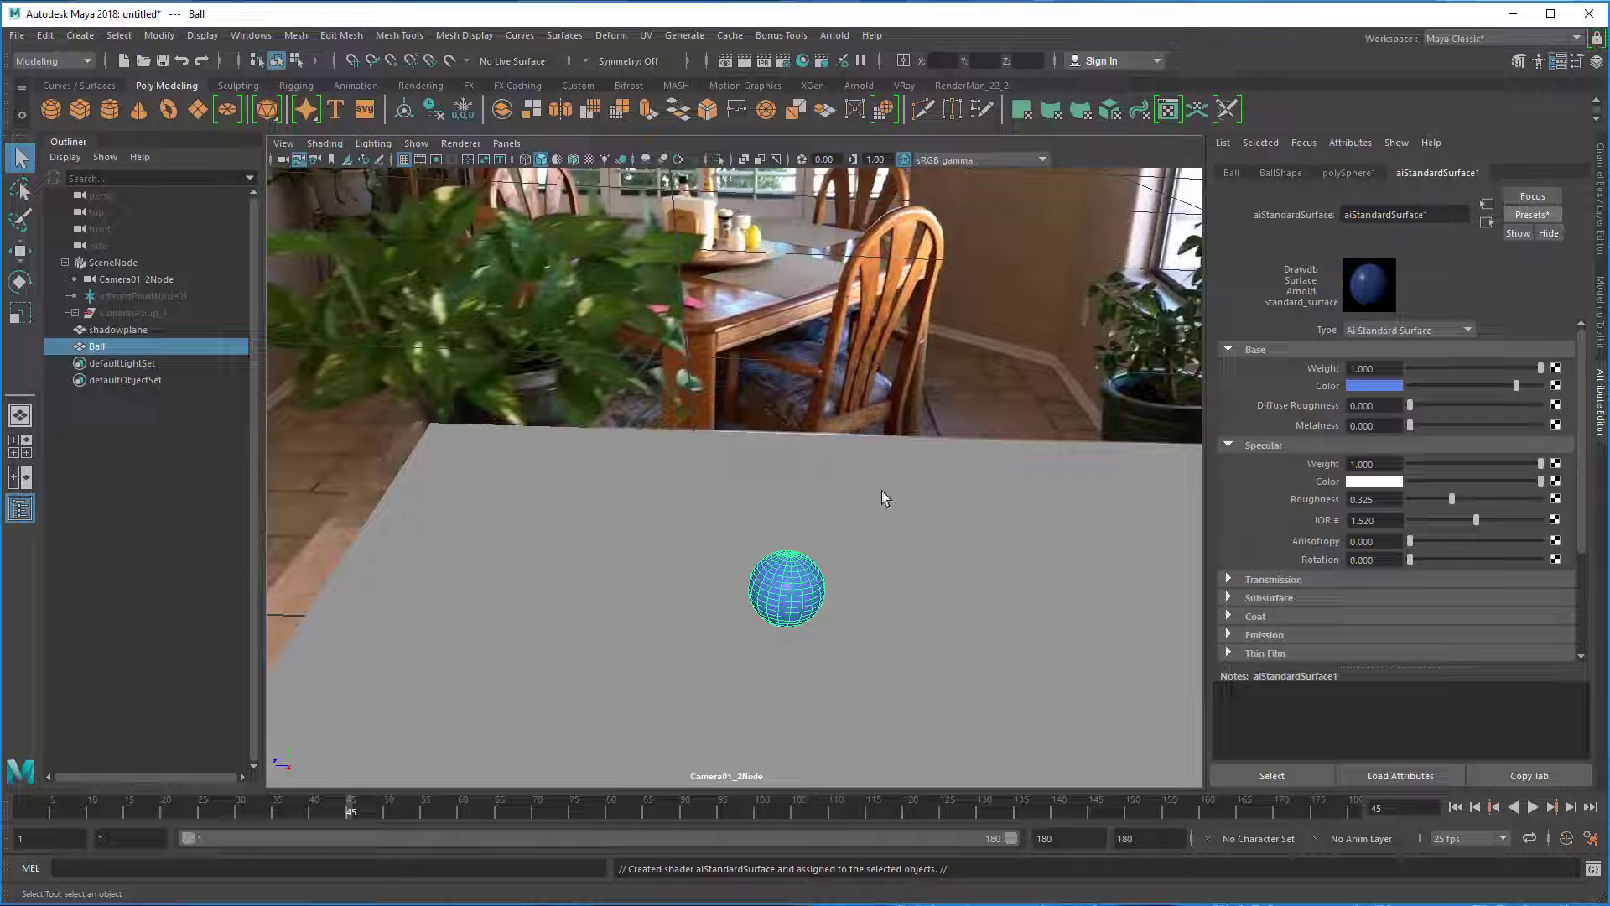
Hide the ShadowLayer display layer so the shadow plane no longer covers the countertop footage.
left_click(139, 330)
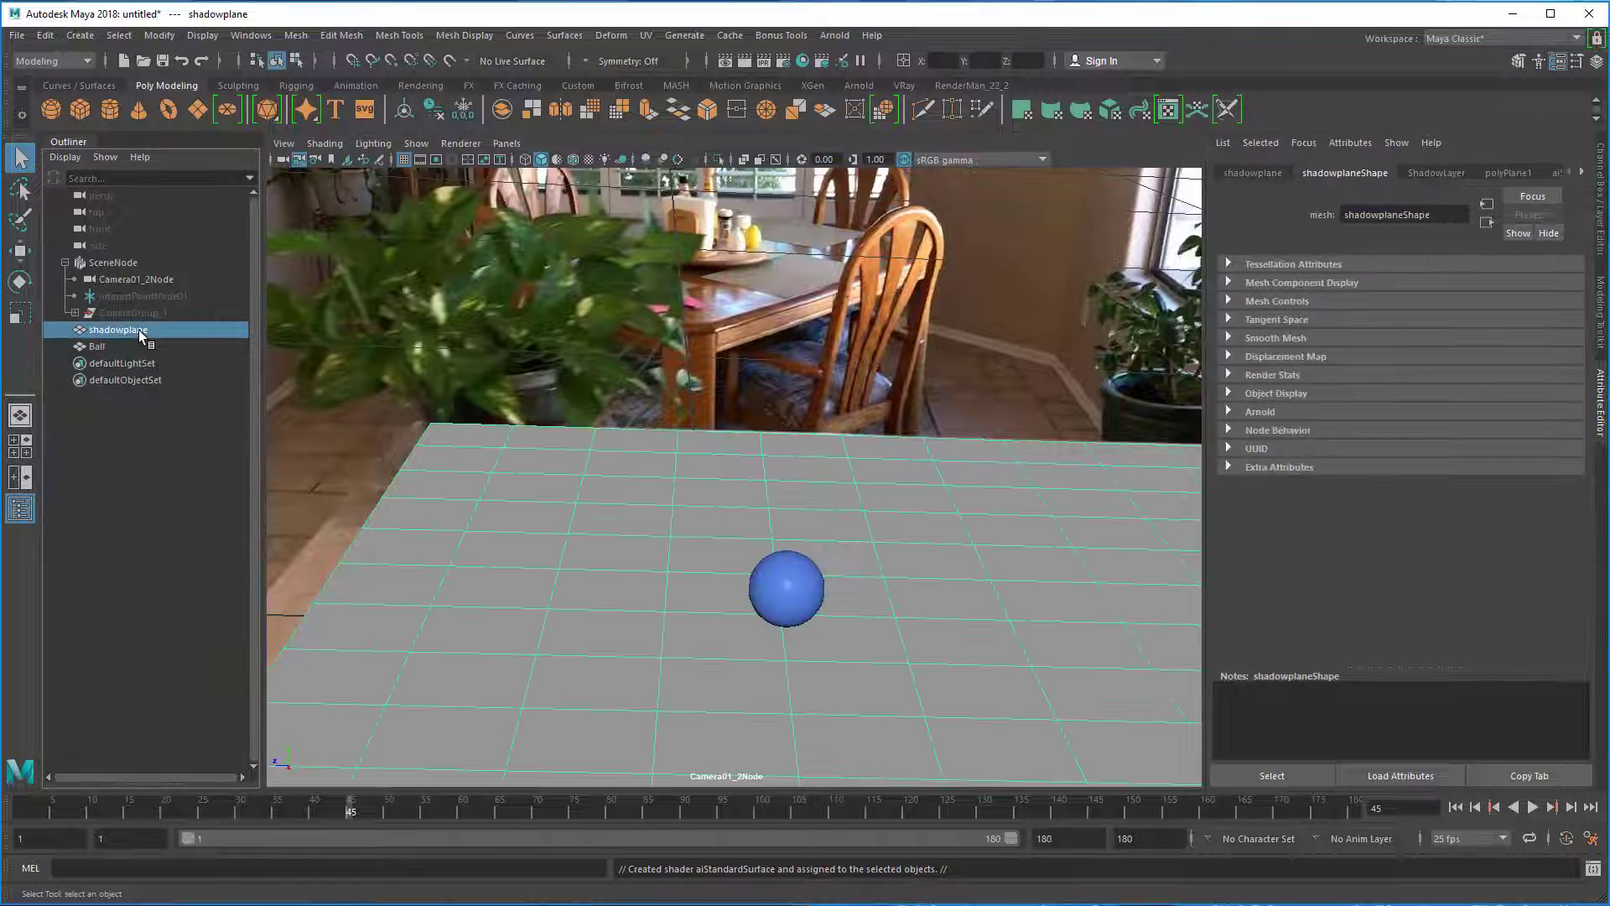
left_click(1600, 189)
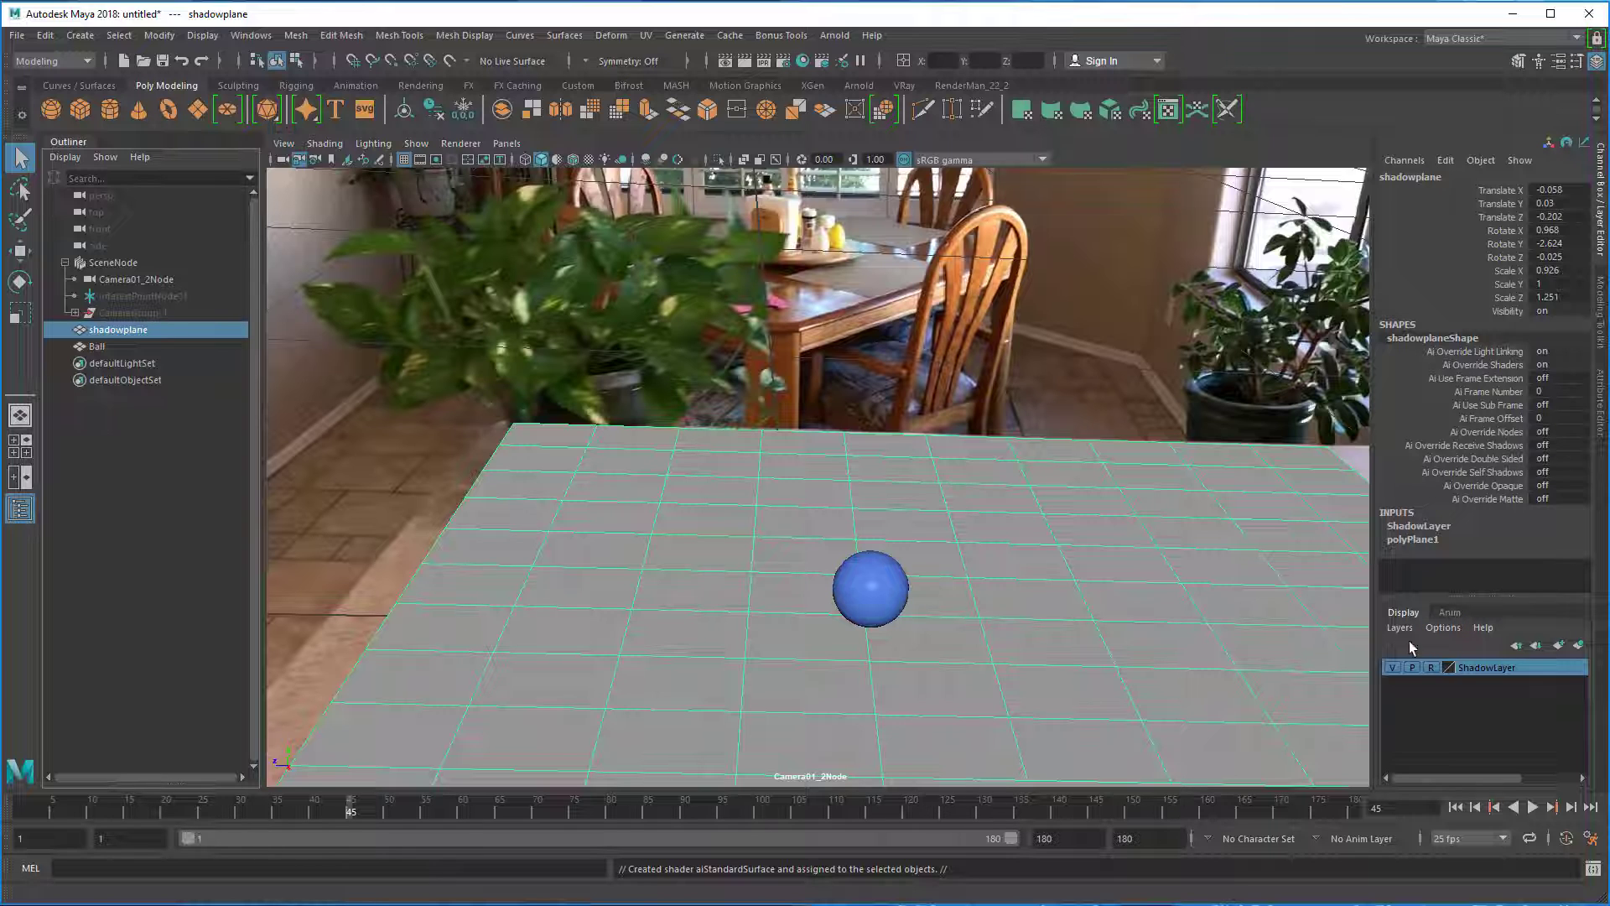
left_click(1392, 668)
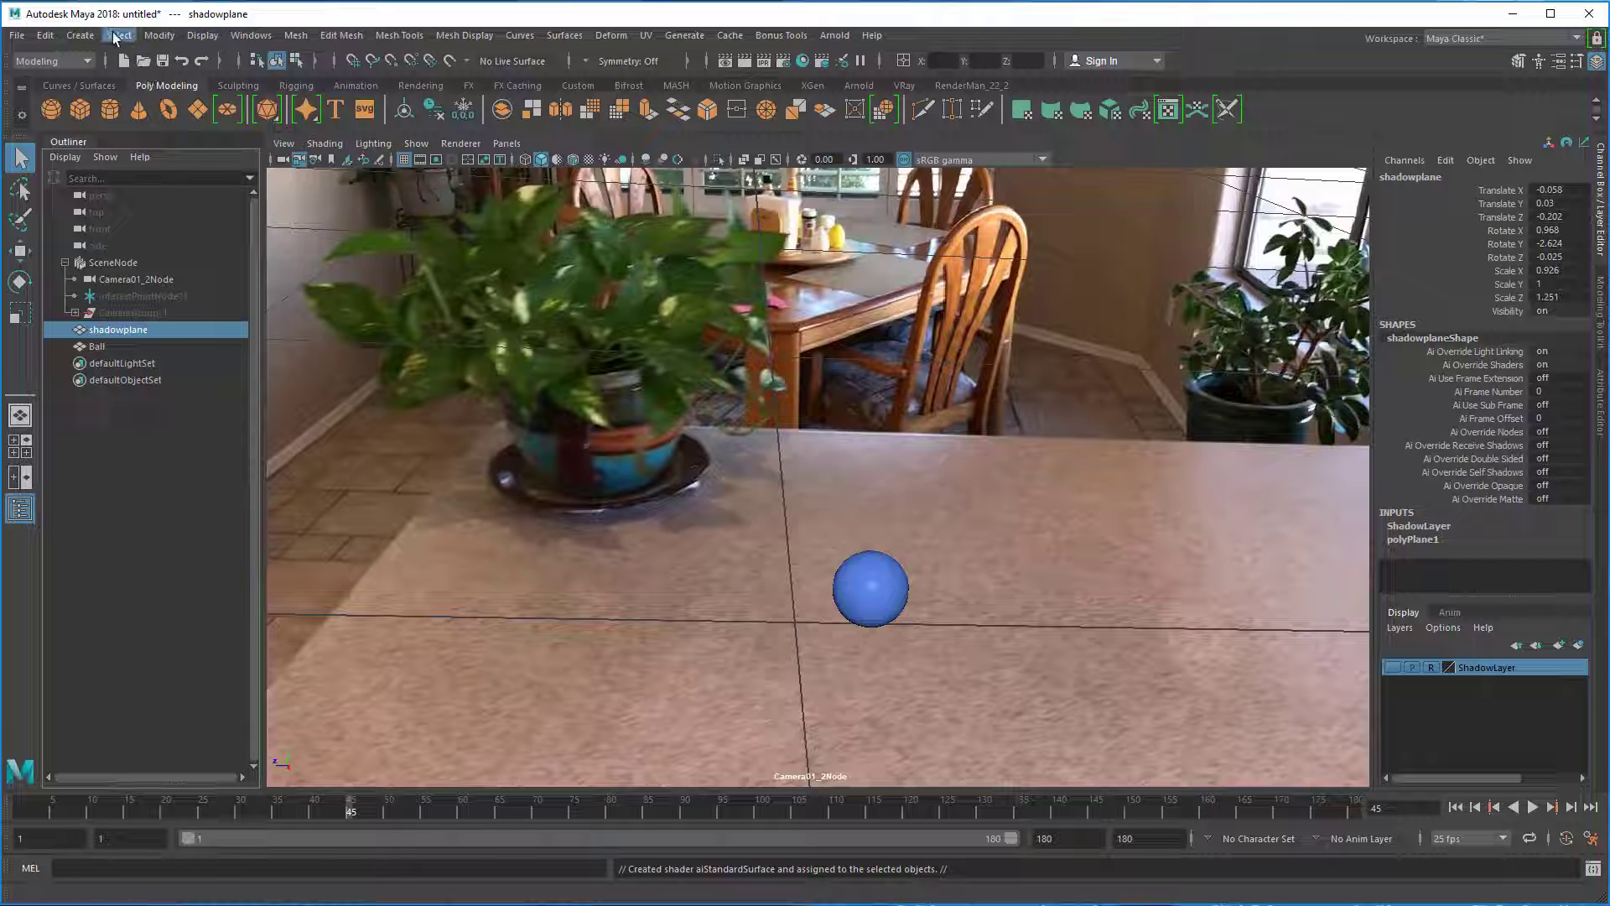
Create a directional light and scale it uniformly to about 0.183.
left_click(80, 35)
mouse_move(130, 127)
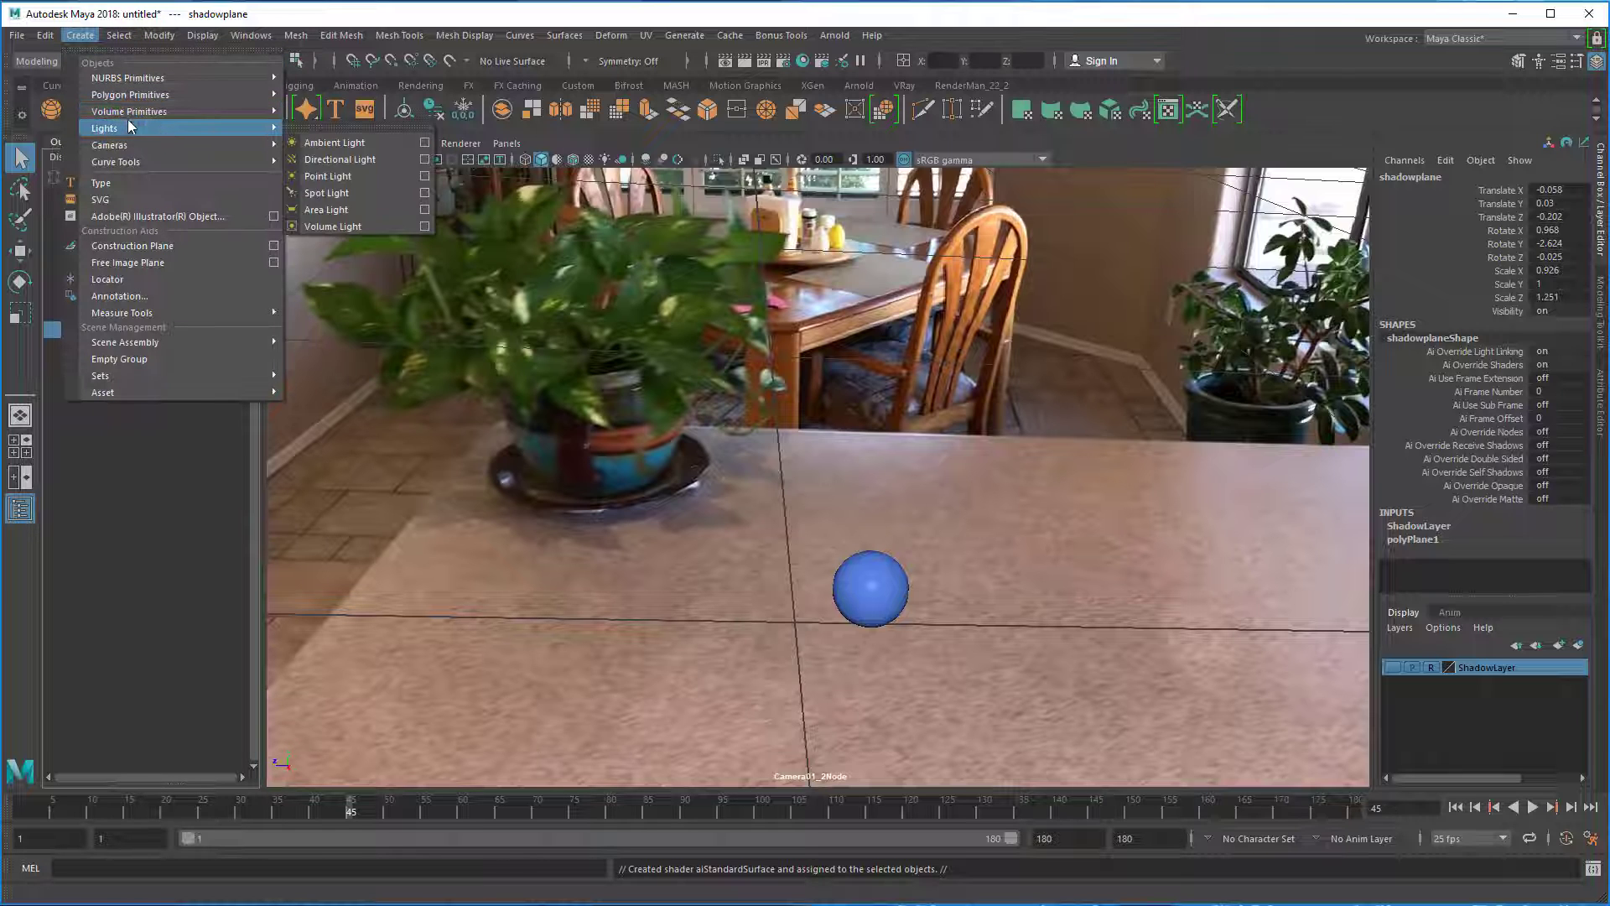
mouse_move(279, 145)
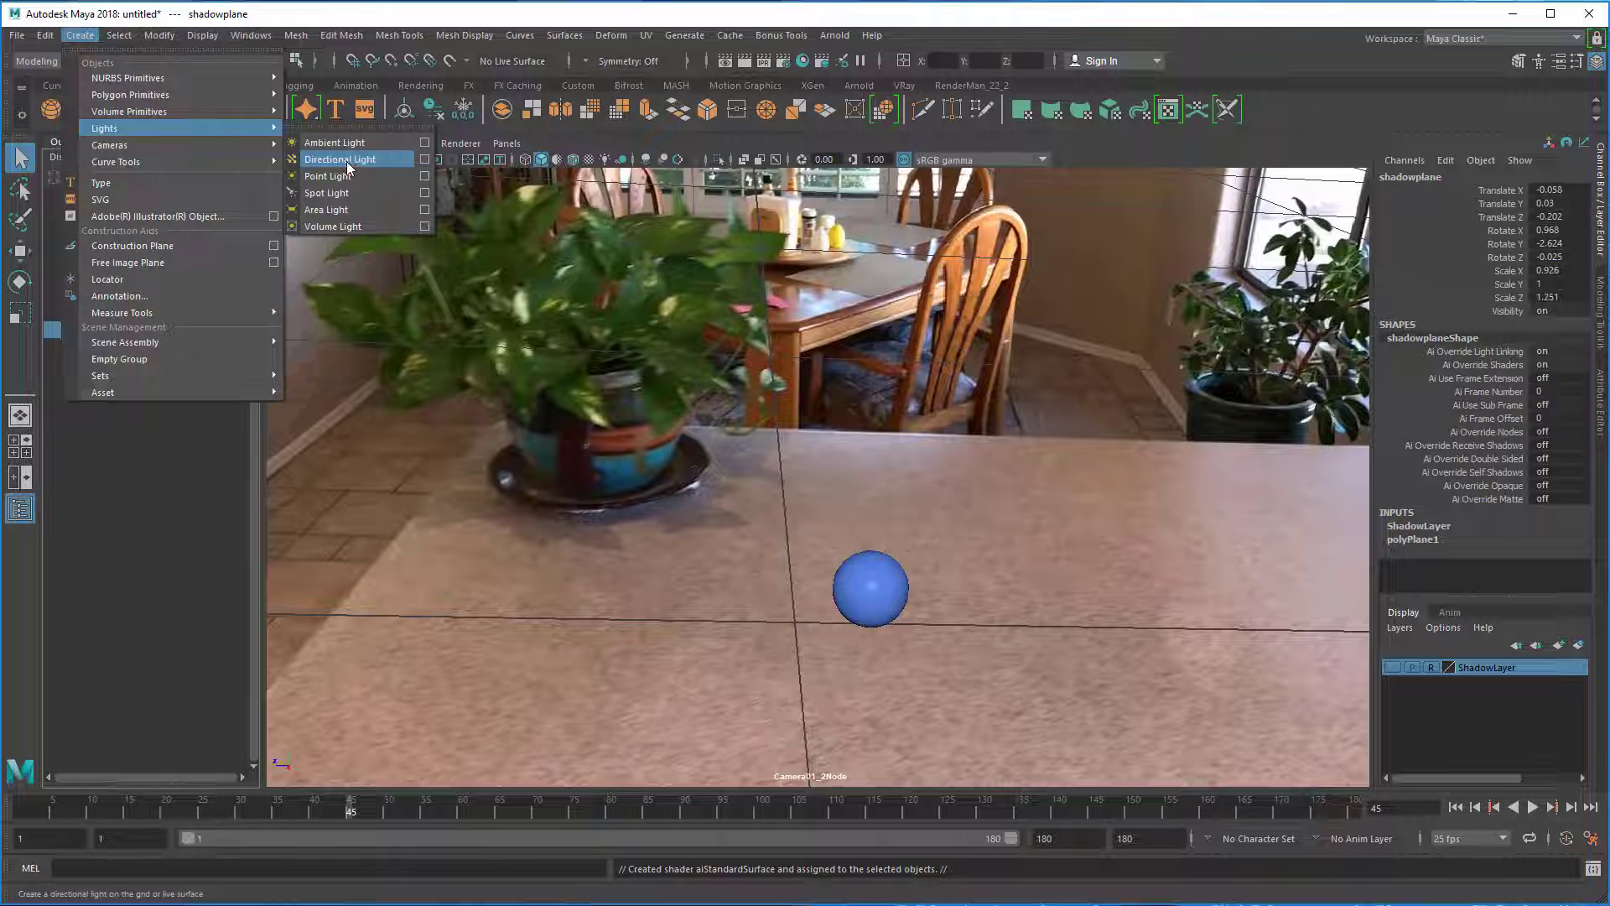
left_click(348, 168)
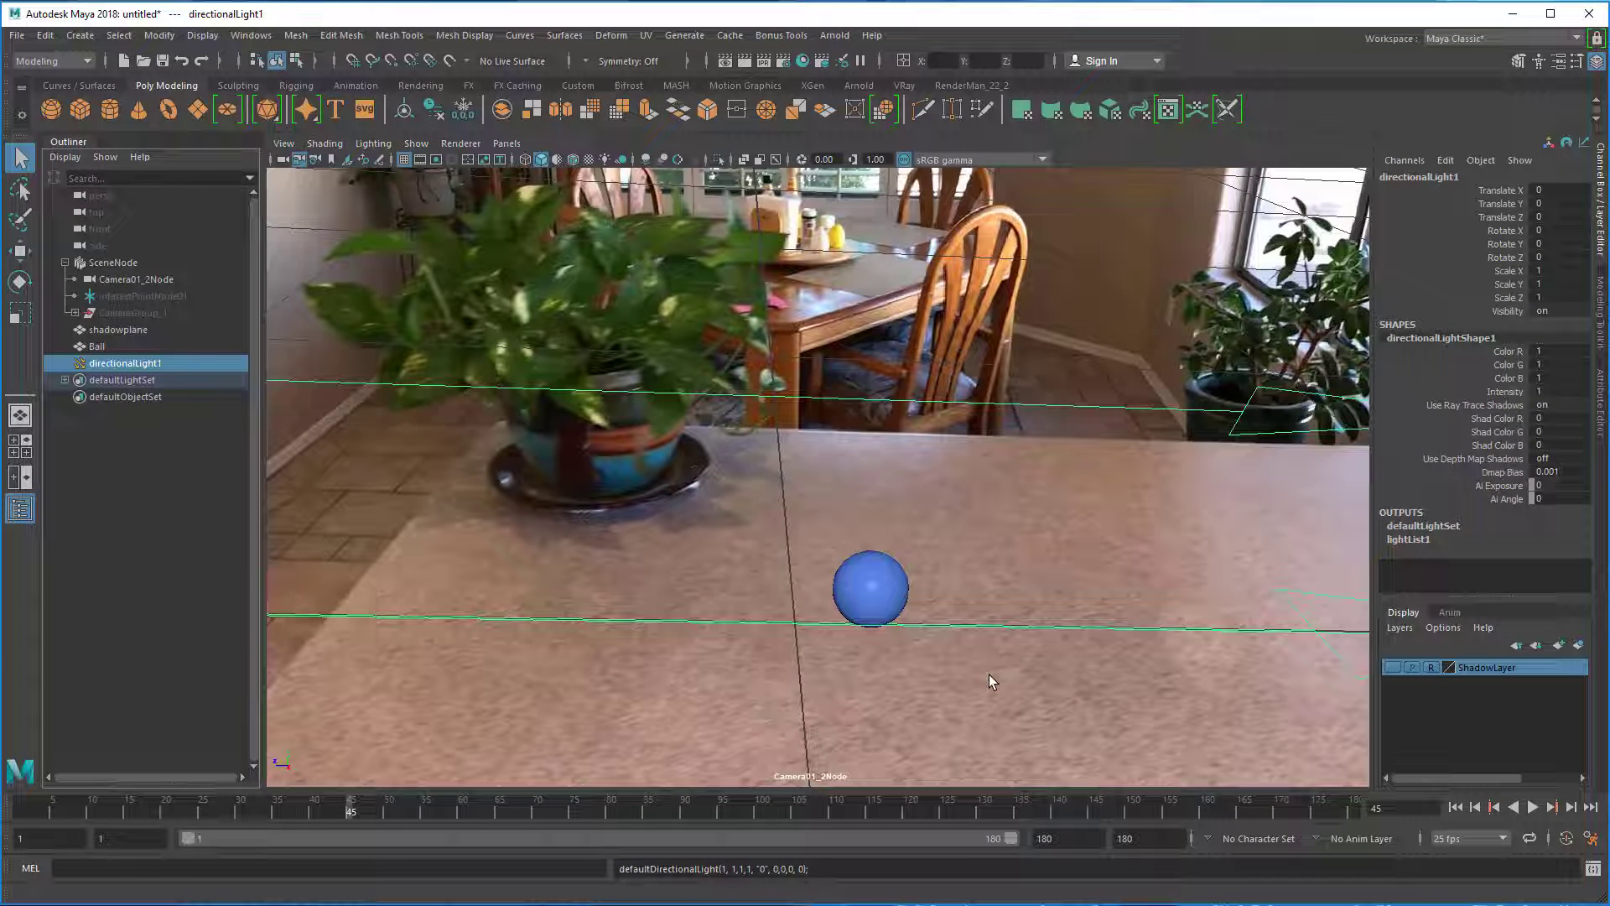
key("r")
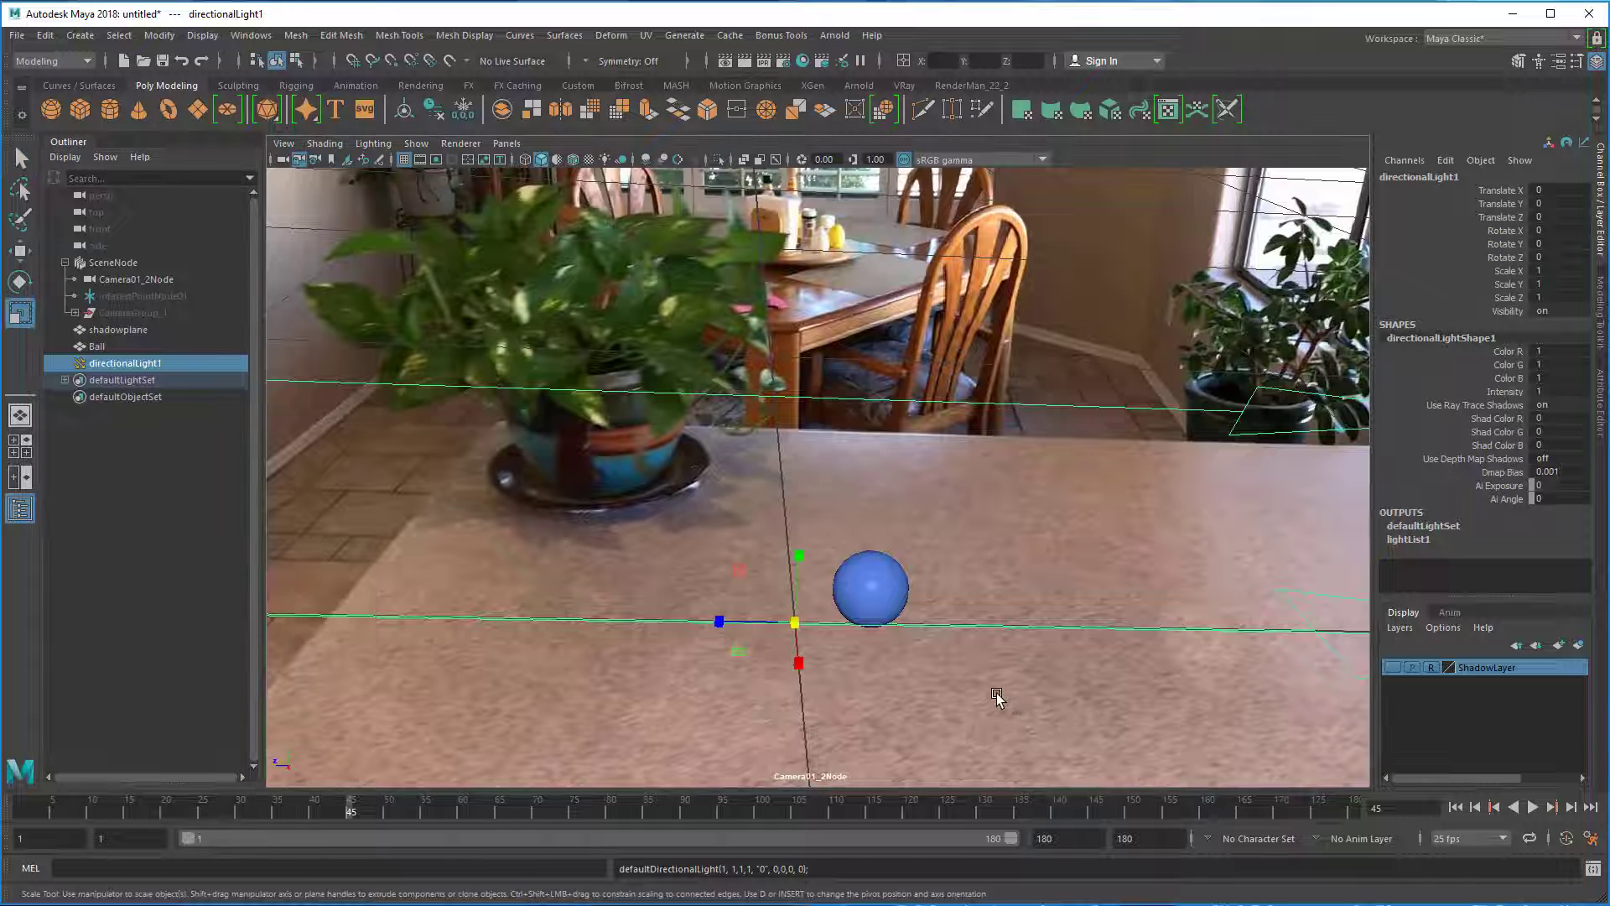
left_click_drag(789, 626, 621, 612)
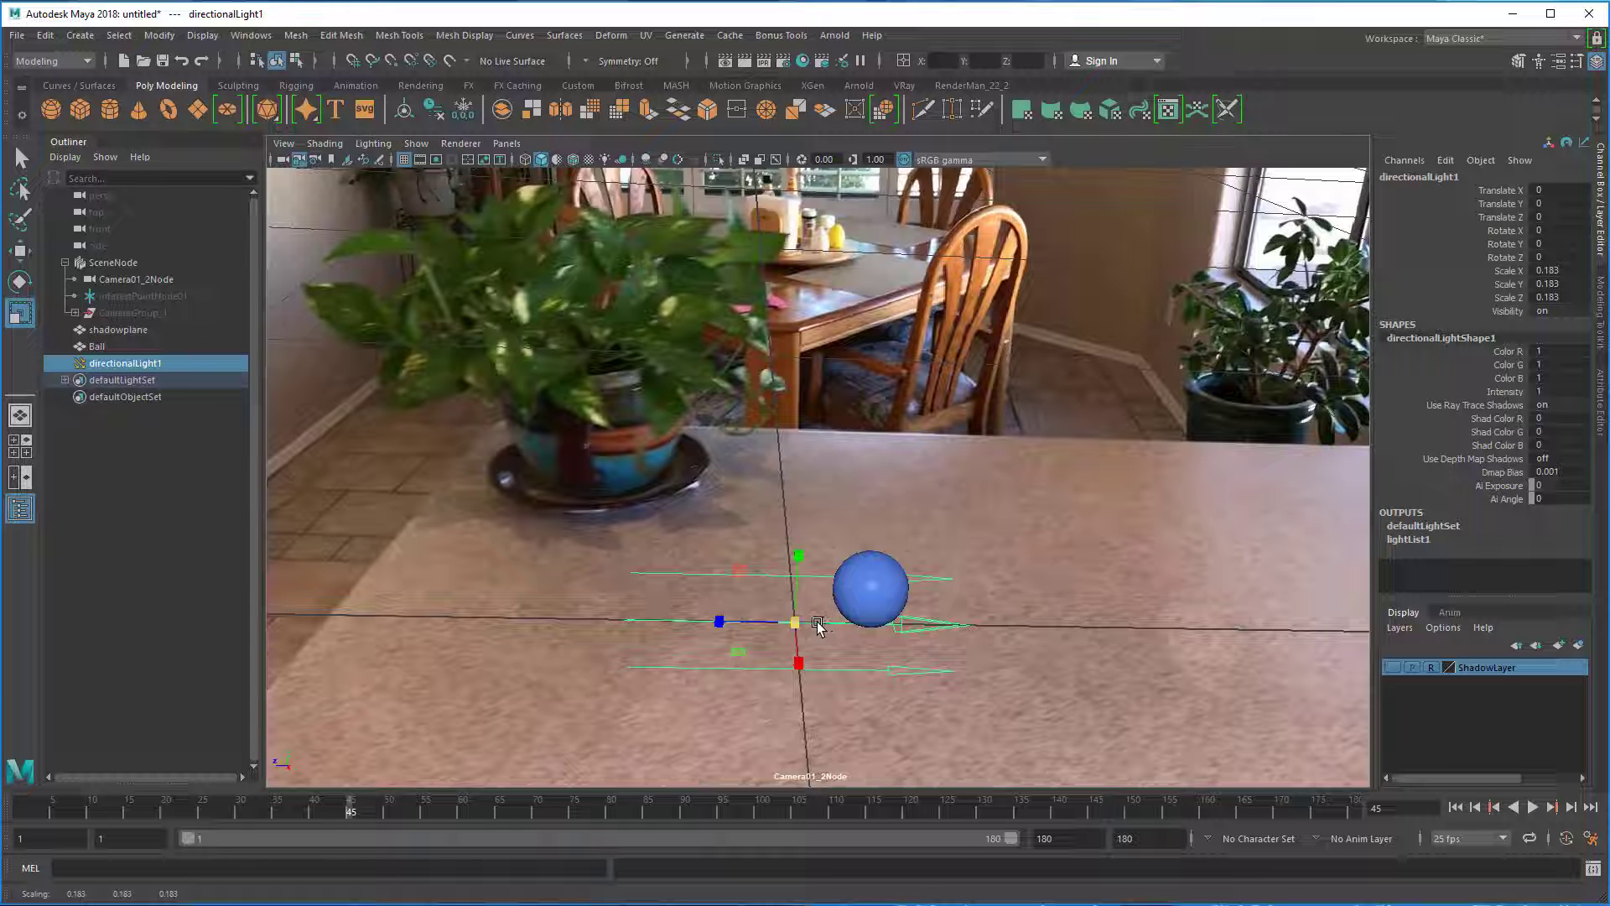
Move the directional light to about 0.159 in Y and 0.189 in Z, above the countertop beside the potted plant.
key("w")
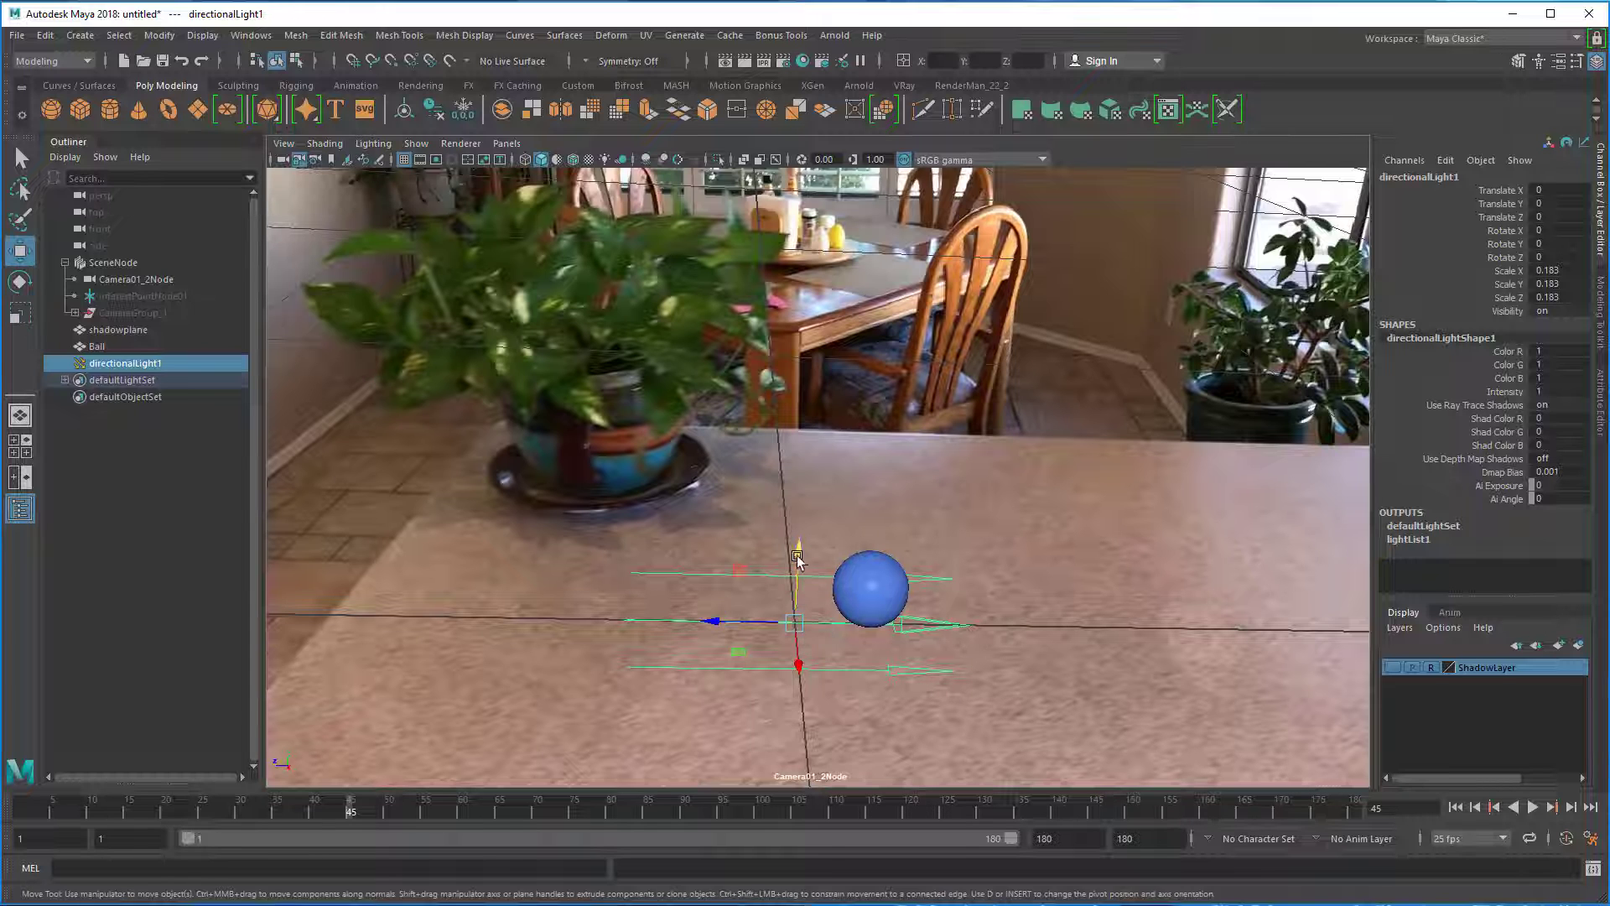
left_click_drag(798, 555, 823, 427)
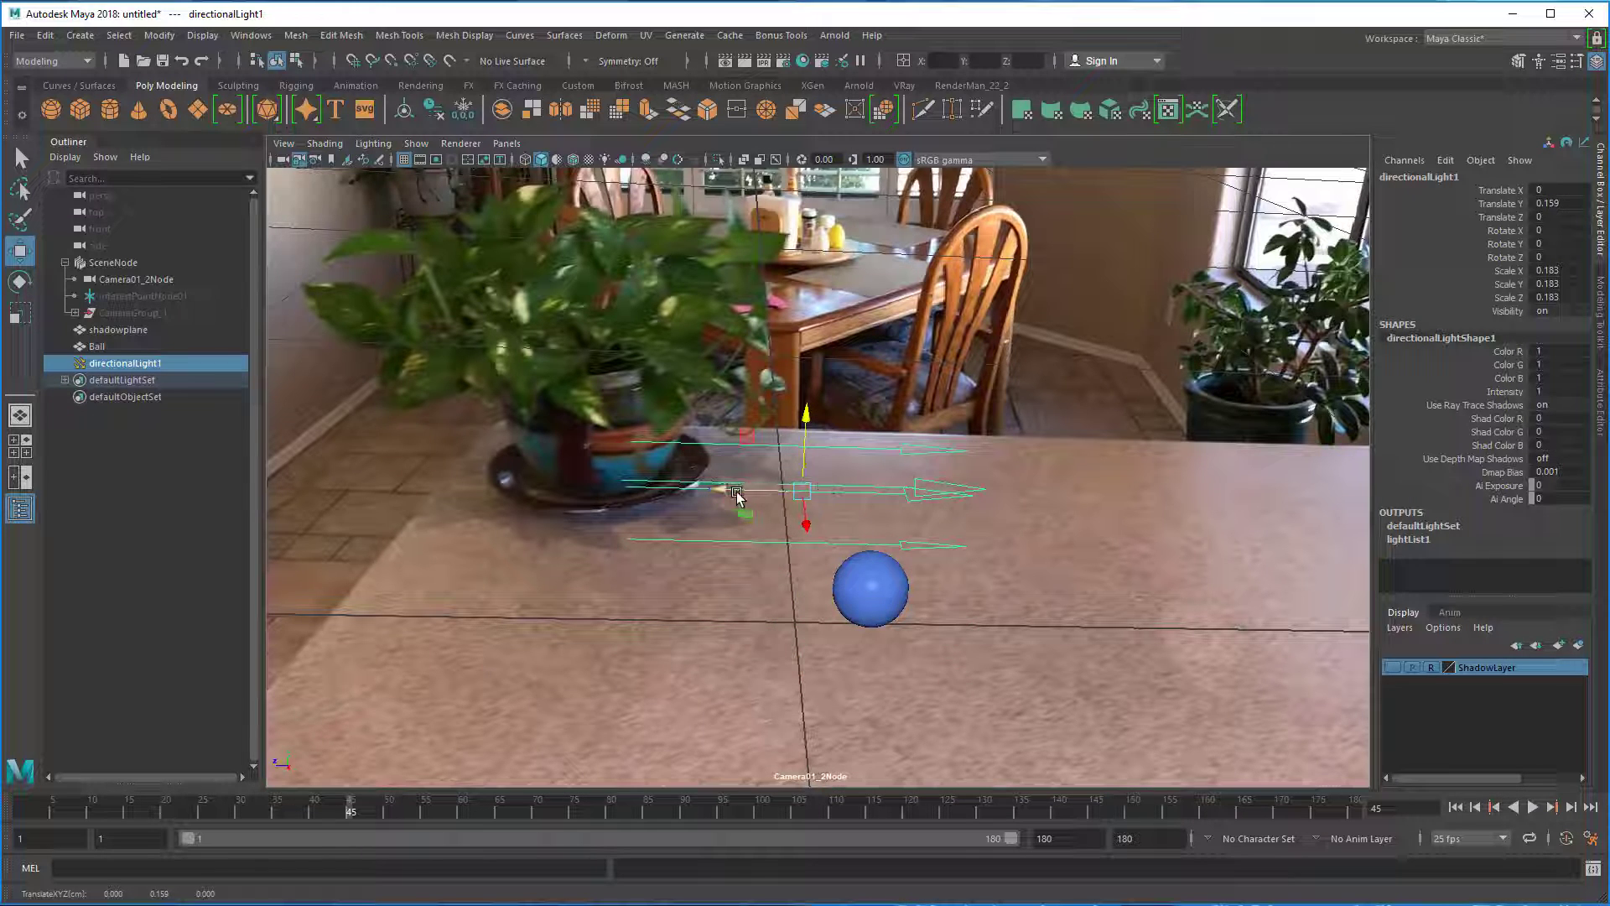
left_click_drag(719, 489, 540, 491)
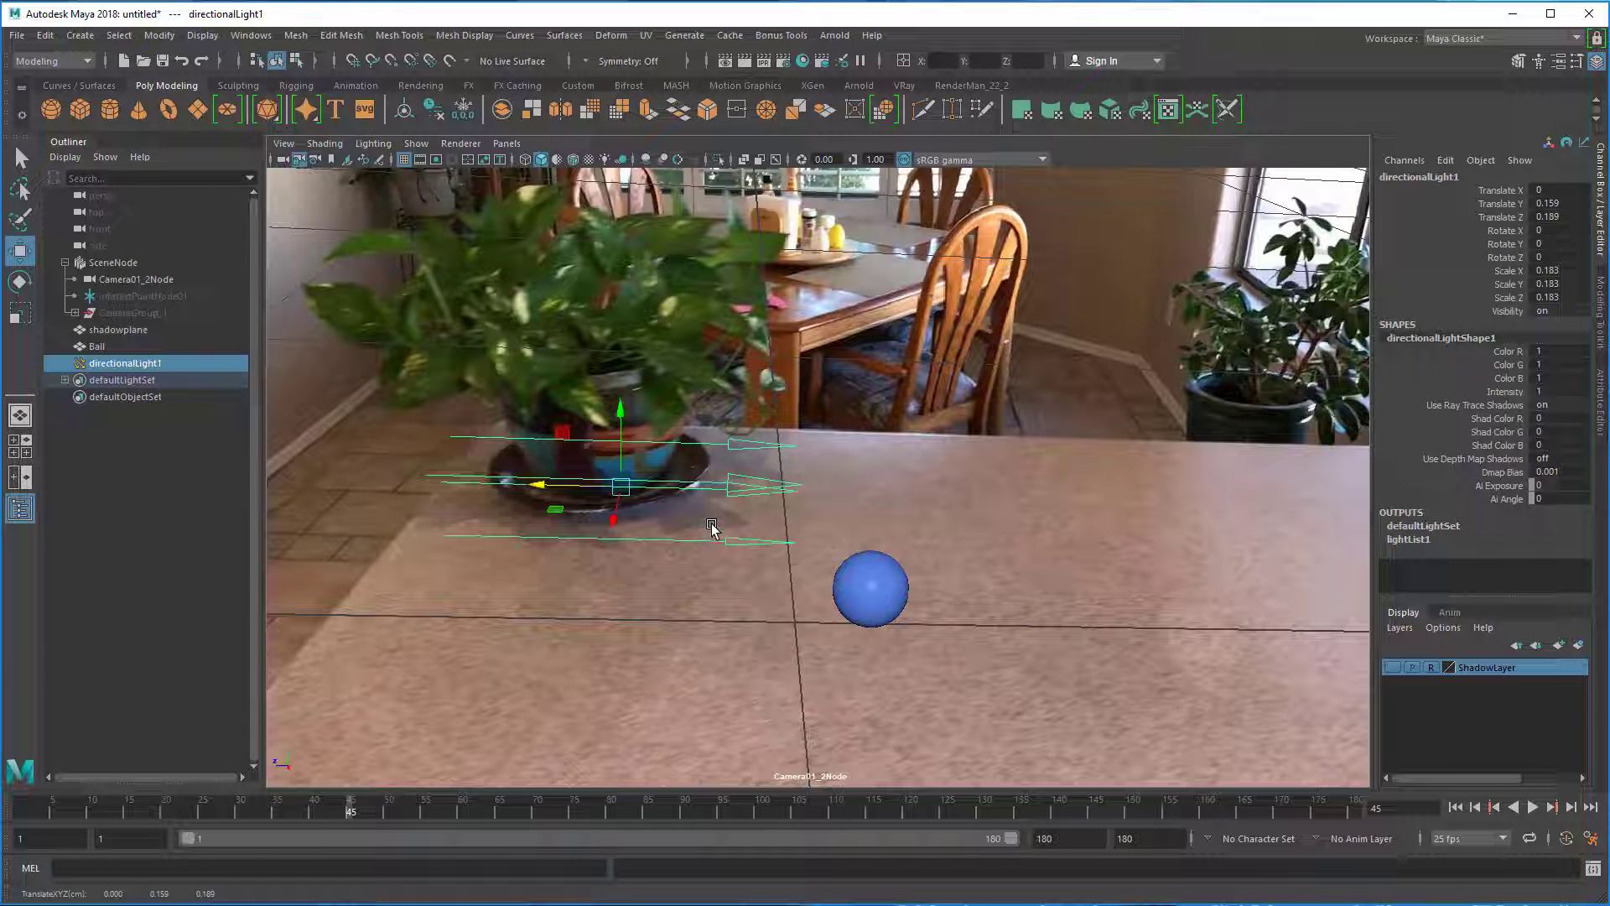
Rotate the directional light to about -45° in Y, tilt it downward toward the ball, and show its shape attributes.
key("e")
left_click_drag(686, 503, 643, 508)
left_click_drag(648, 442, 666, 473)
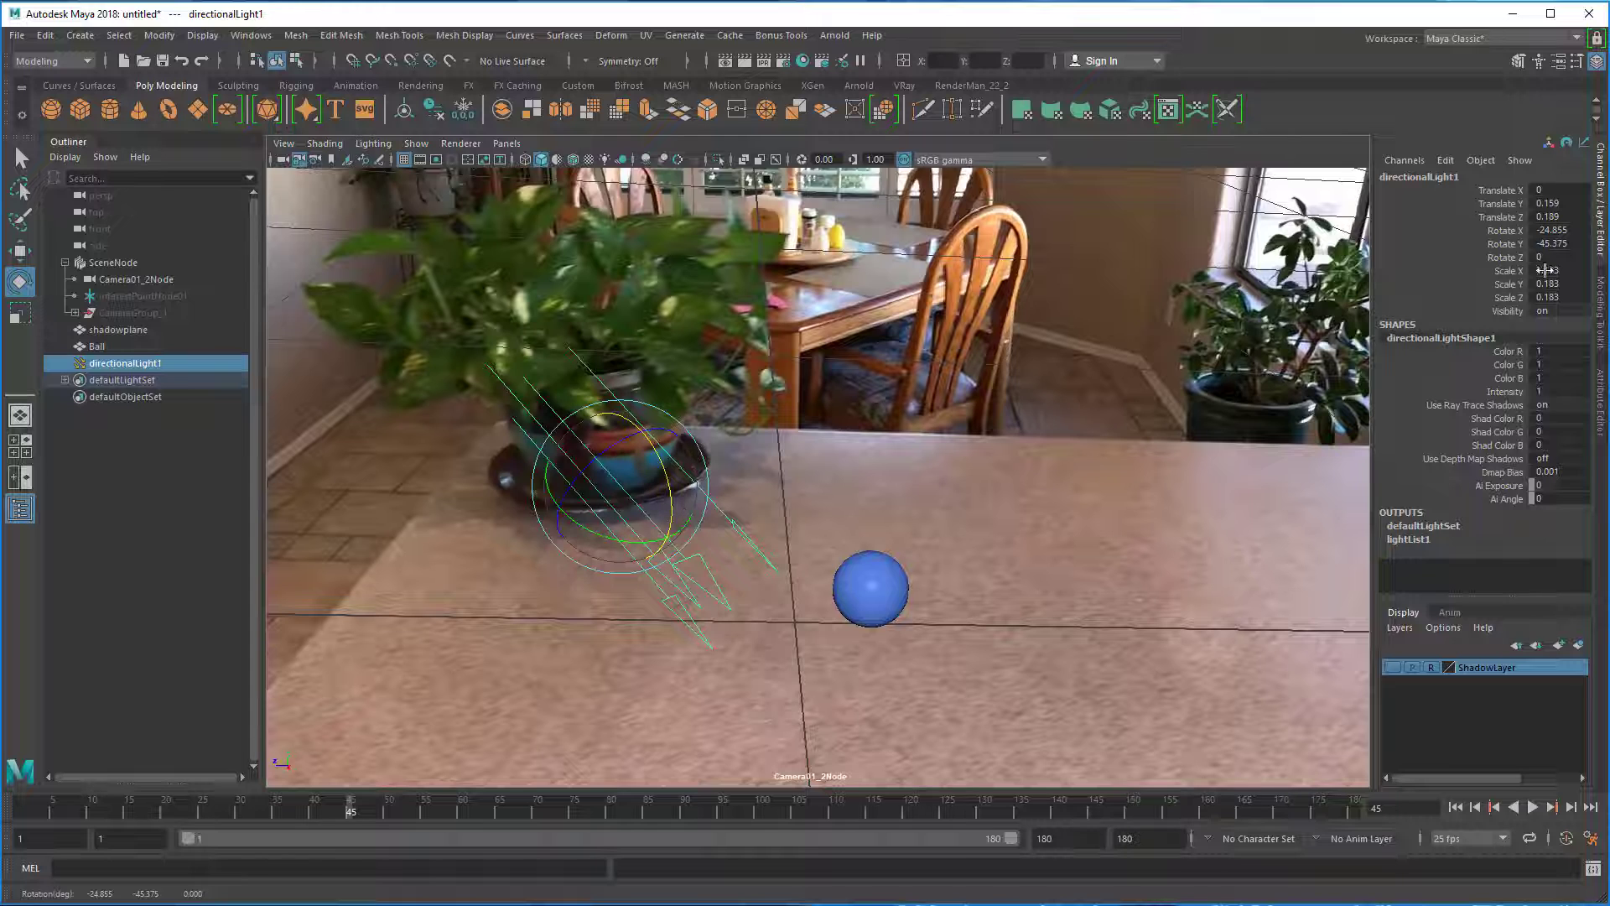
left_click(1602, 402)
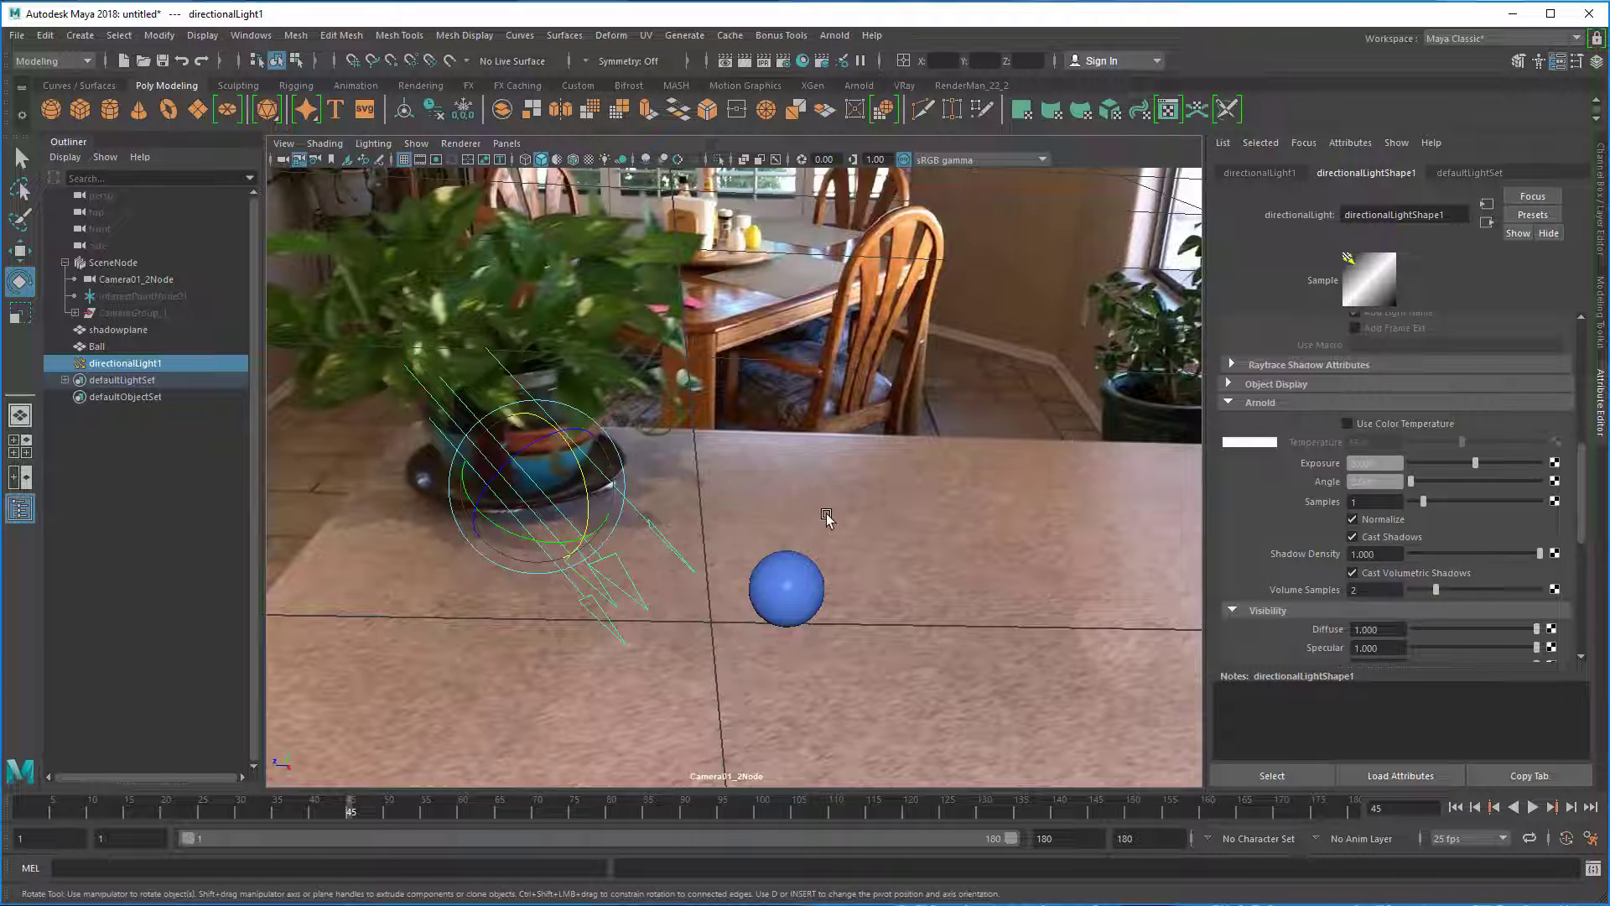
Test-render the scene through Camera01_2Node in the Render View, inspect the ball, and close the render window.
left_click(726, 64)
left_click_drag(583, 190, 928, 199)
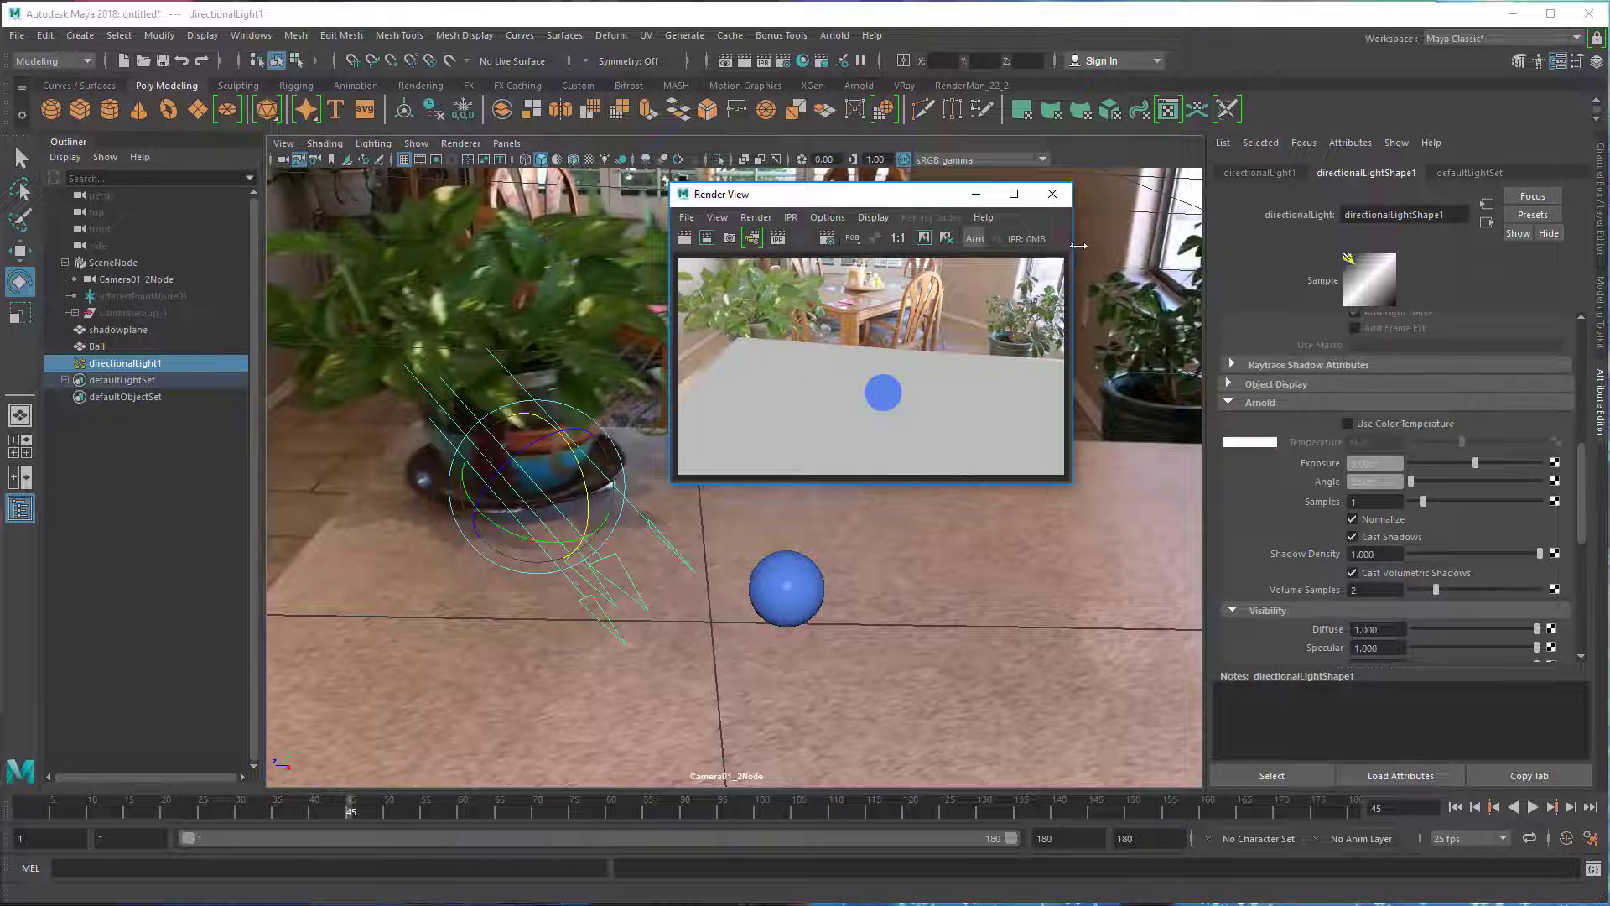
left_click(762, 220)
mouse_move(839, 306)
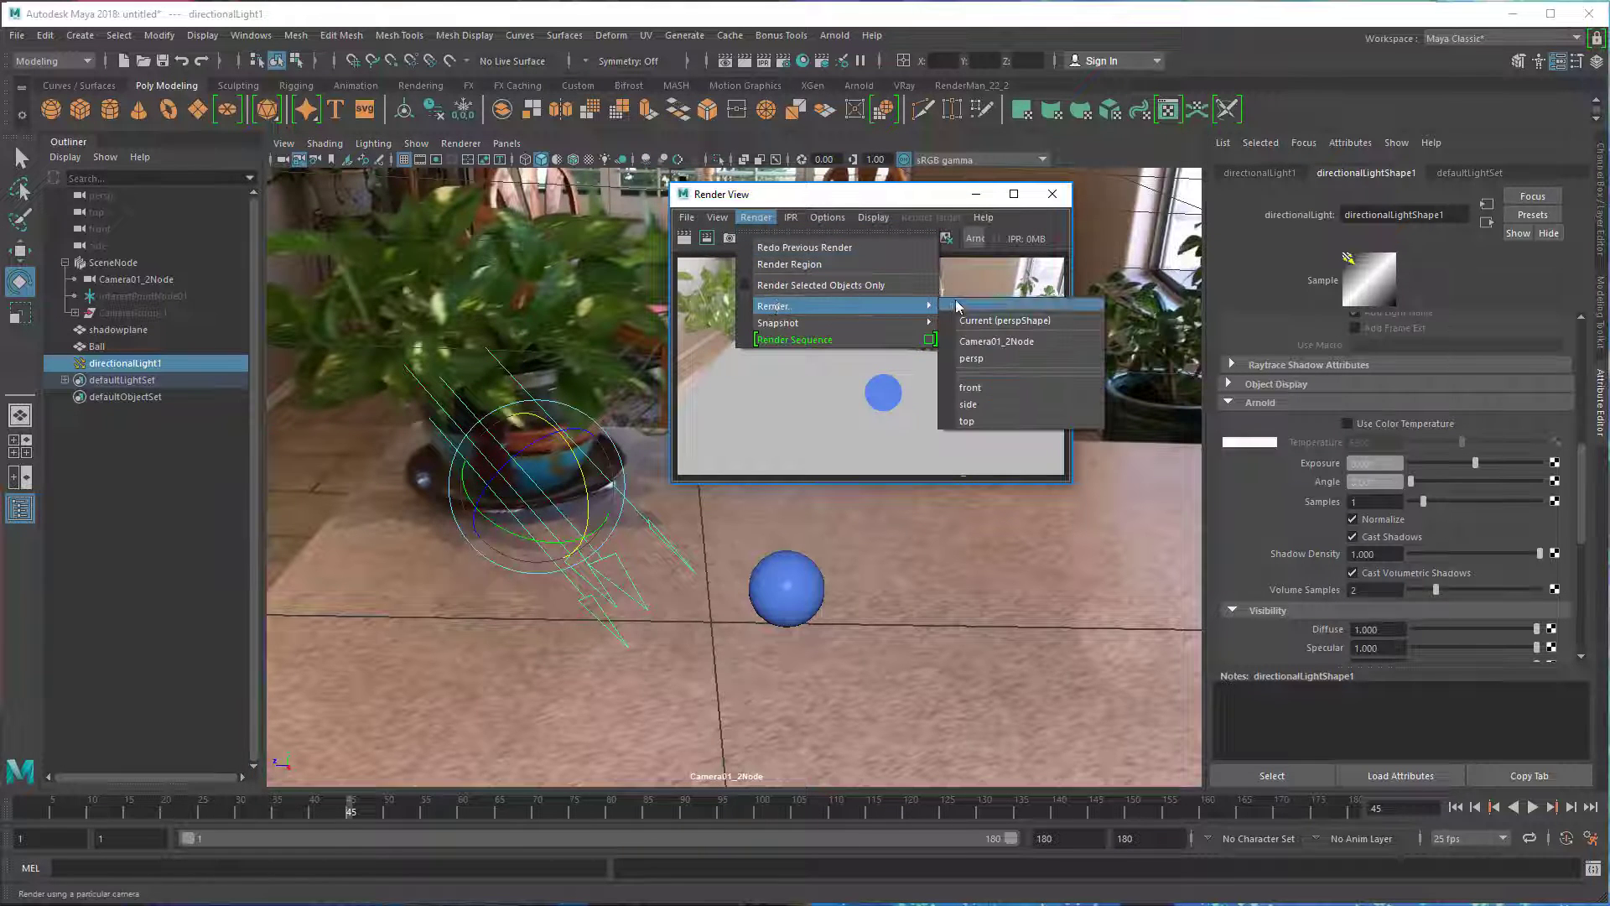
left_click(988, 342)
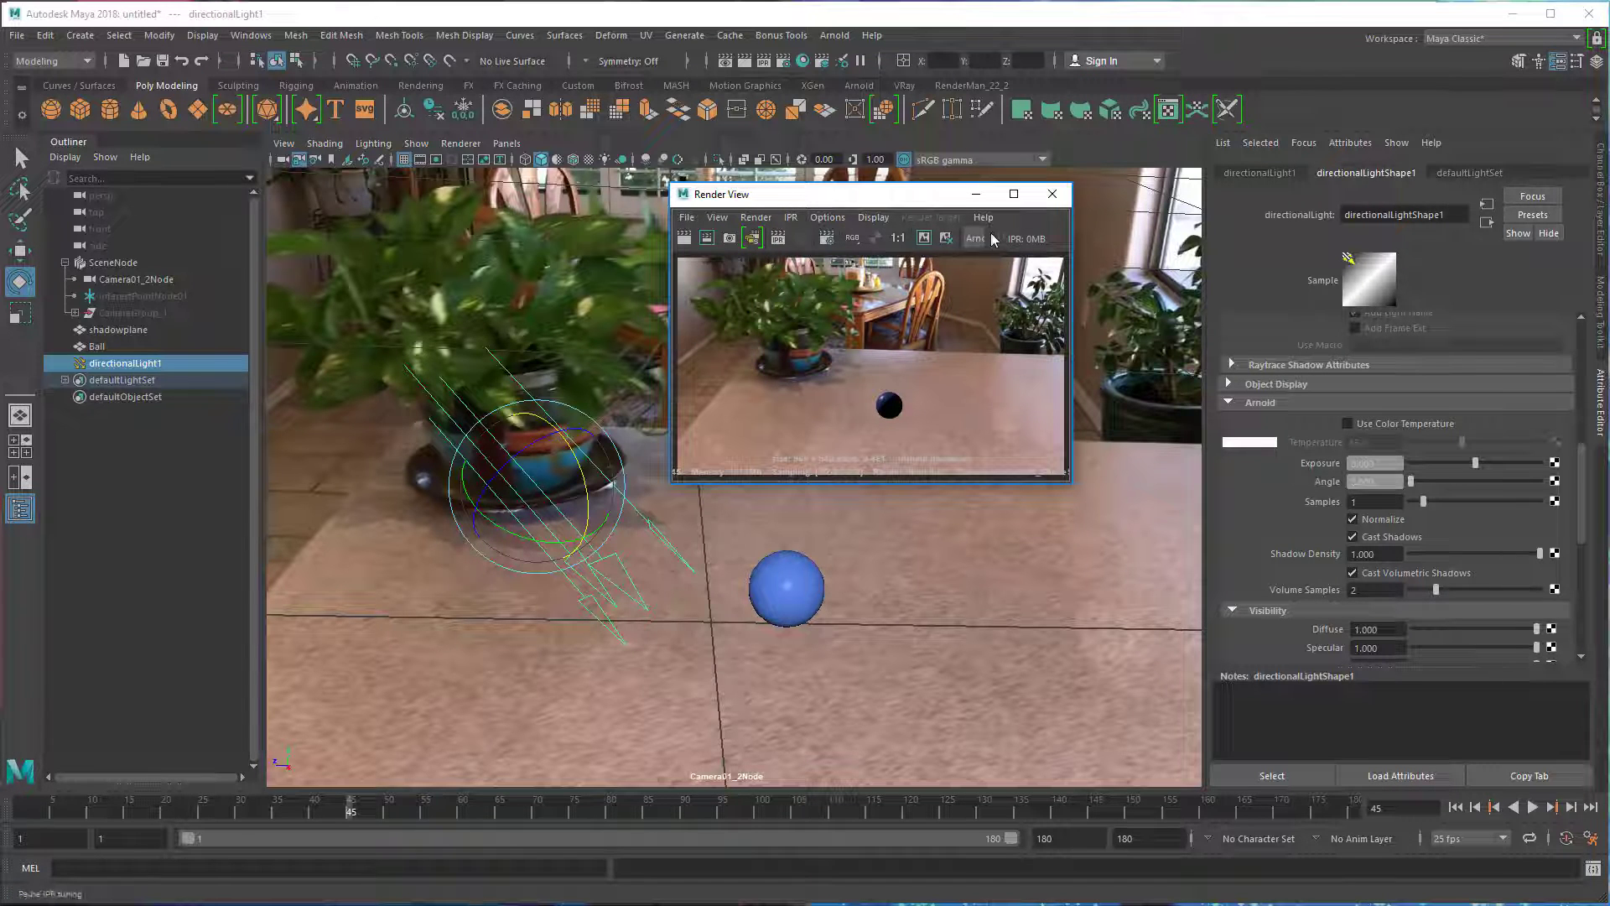
left_click(1052, 193)
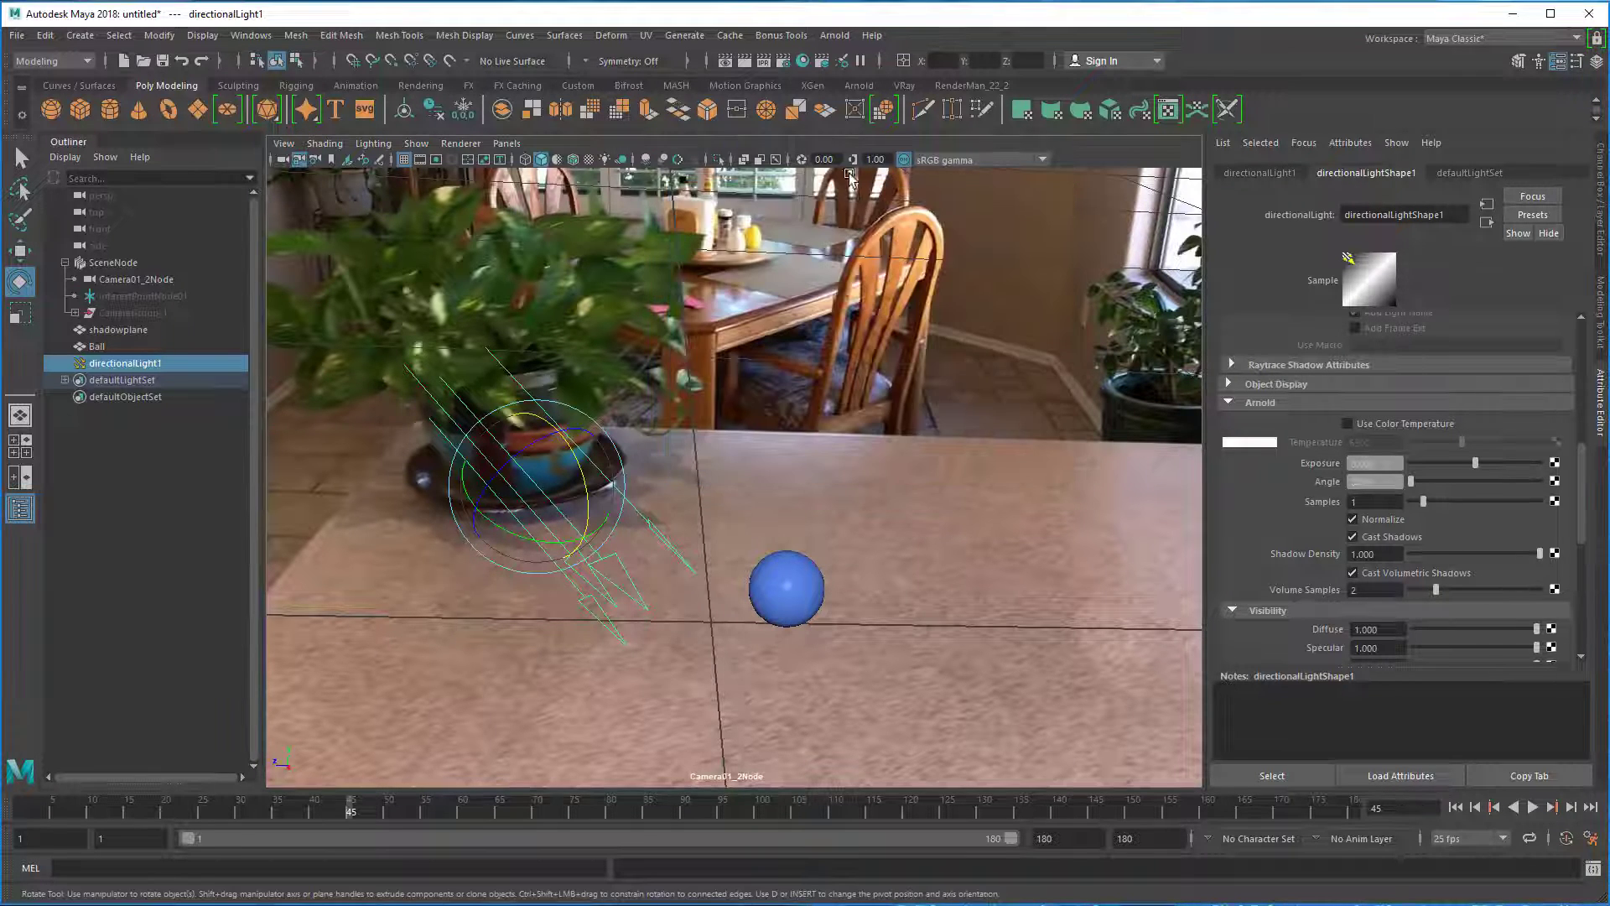
Open the Arnold RenderView and start a live render through Camera01_2NodeShape.
left_click(858, 85)
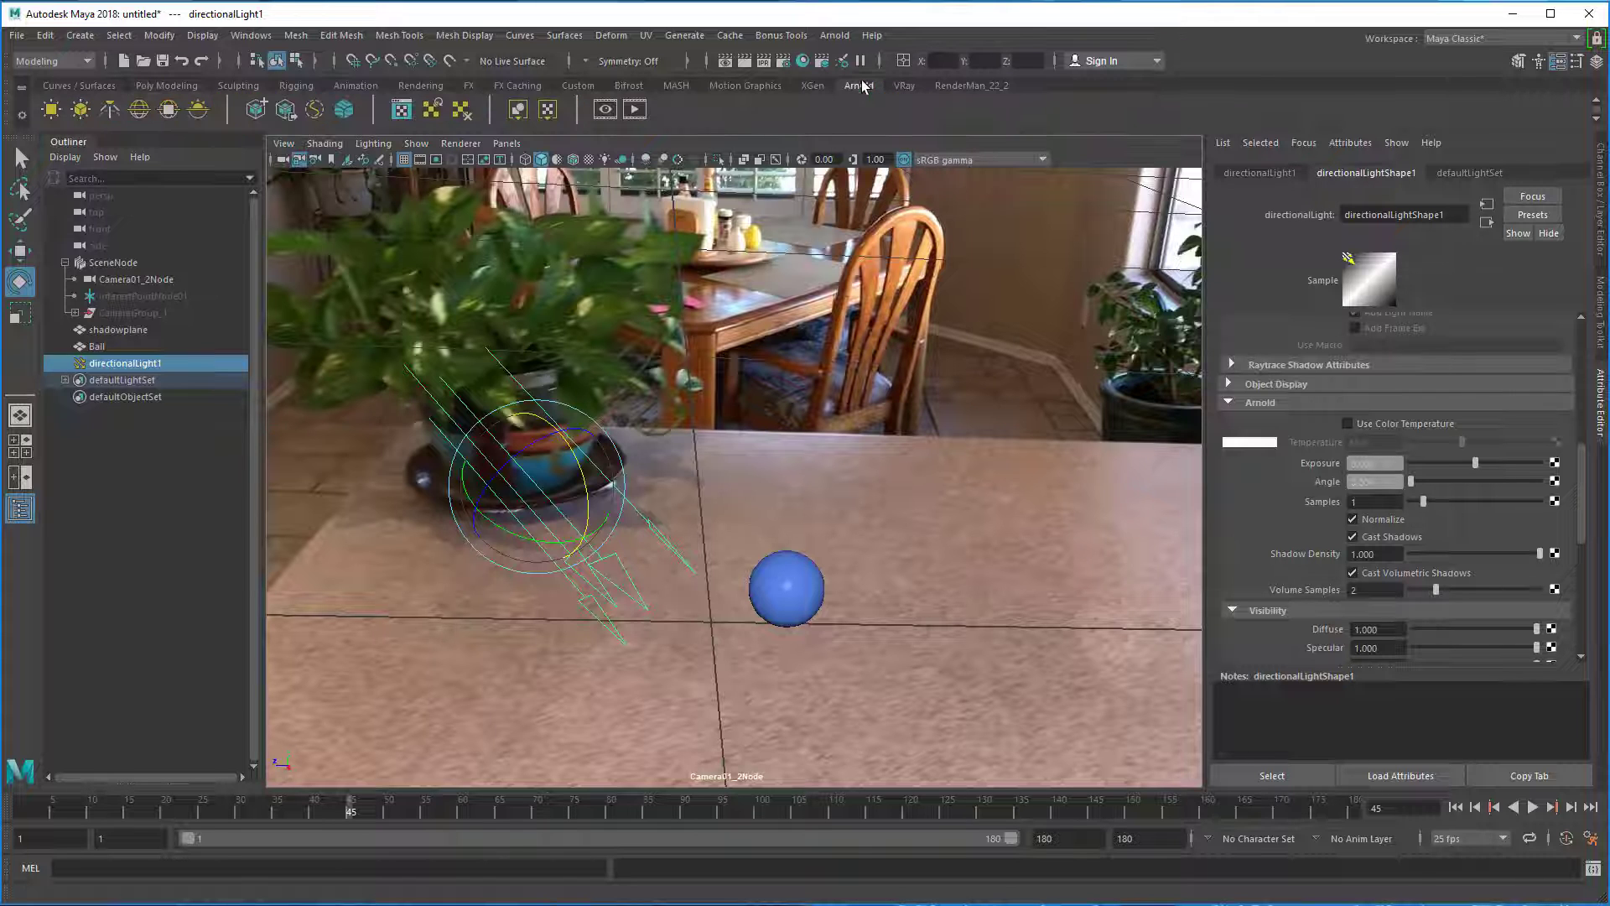
left_click(605, 110)
left_click_drag(1075, 576, 1019, 122)
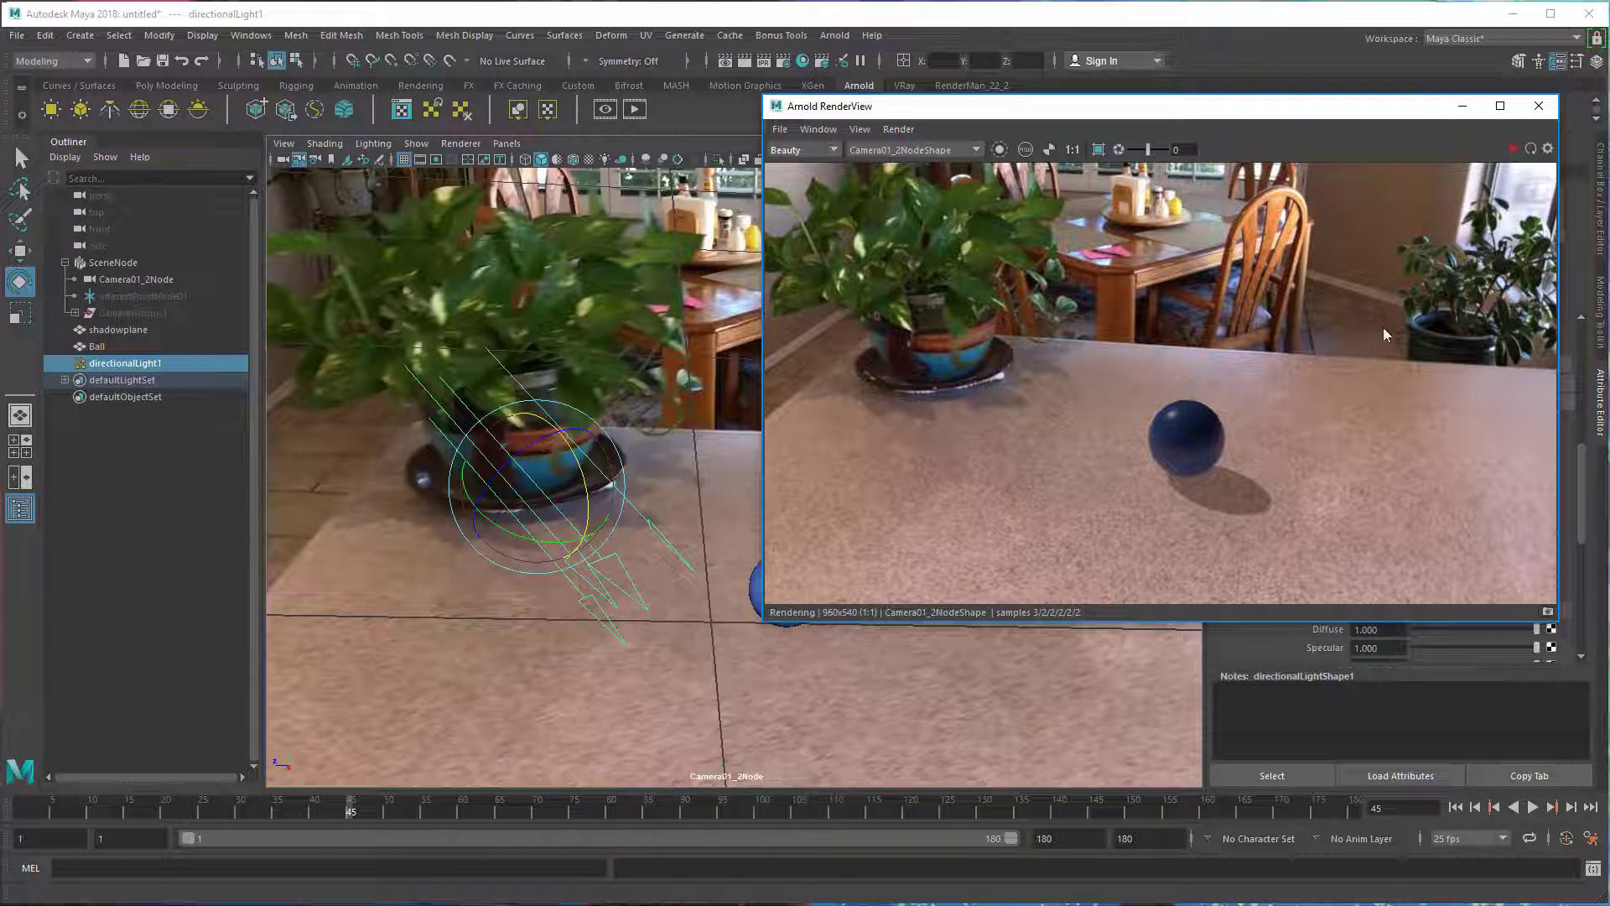
left_click(1511, 148)
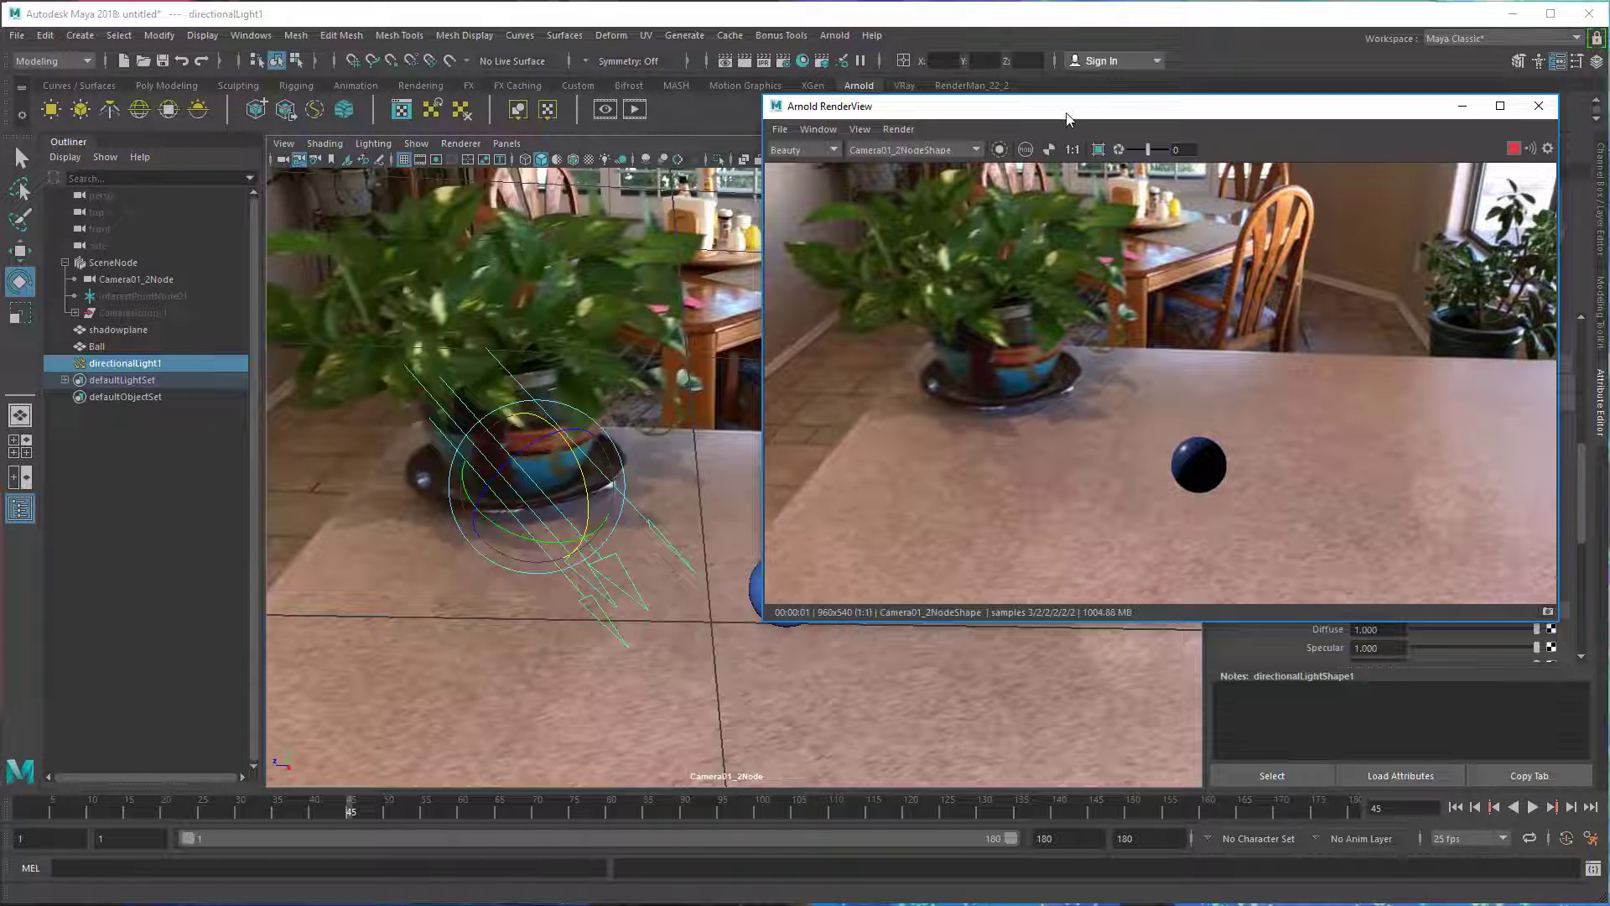
left_click_drag(1068, 117, 437, 297)
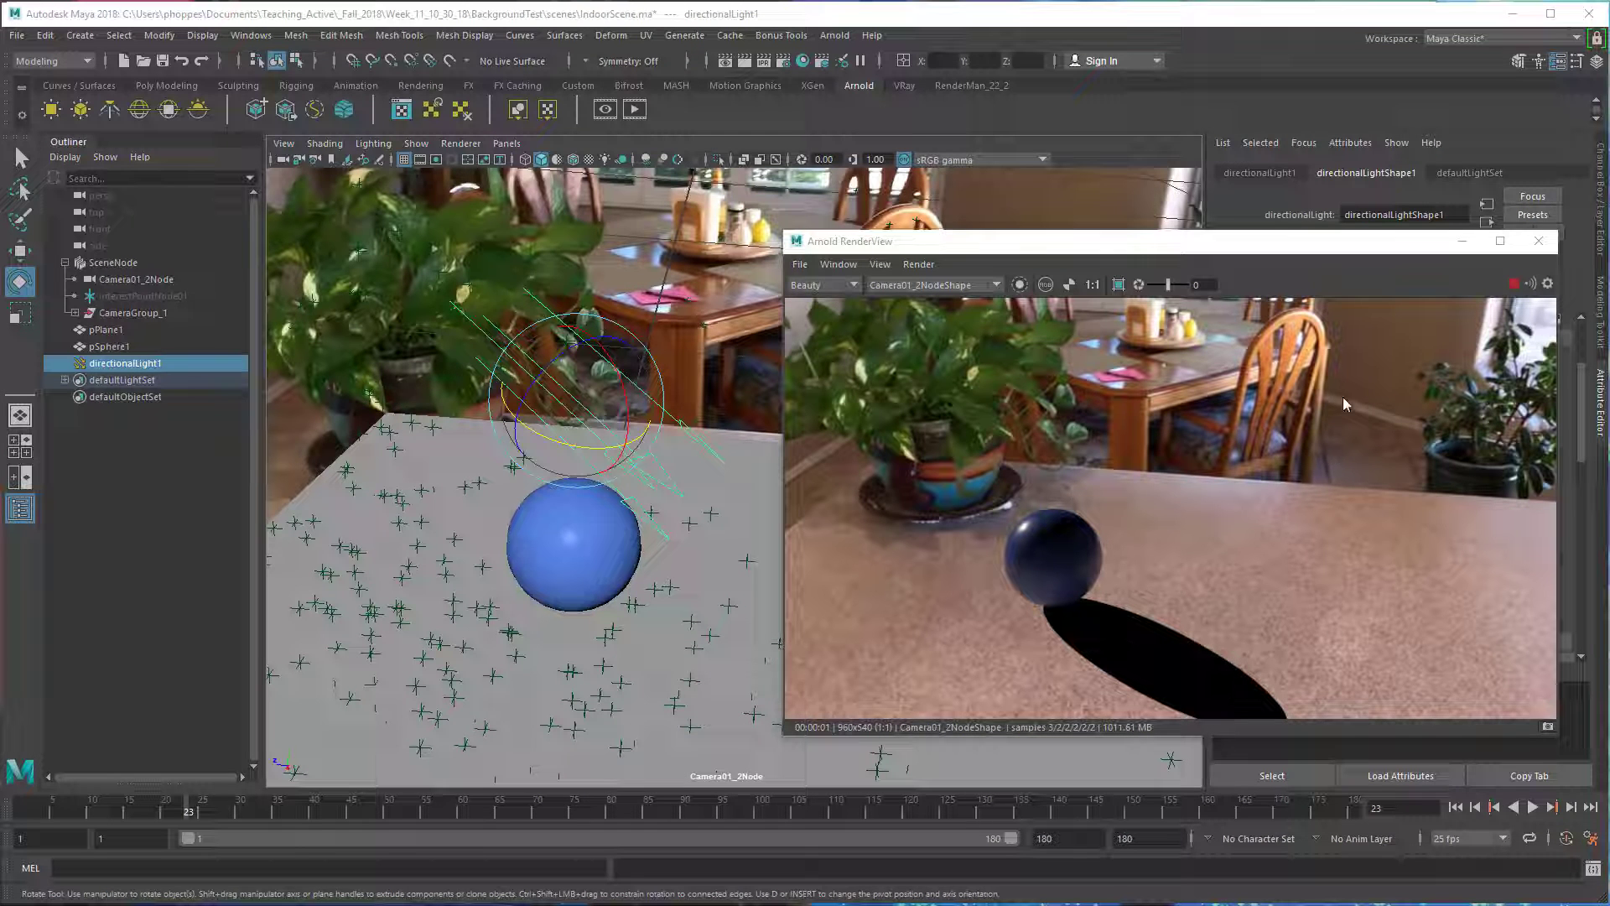
In the IndoorScene file, rotate directionalLight1 more steeply downward to shorten the sphere's shadow in the live Arnold render.
left_click_drag(1301, 250, 1268, 296)
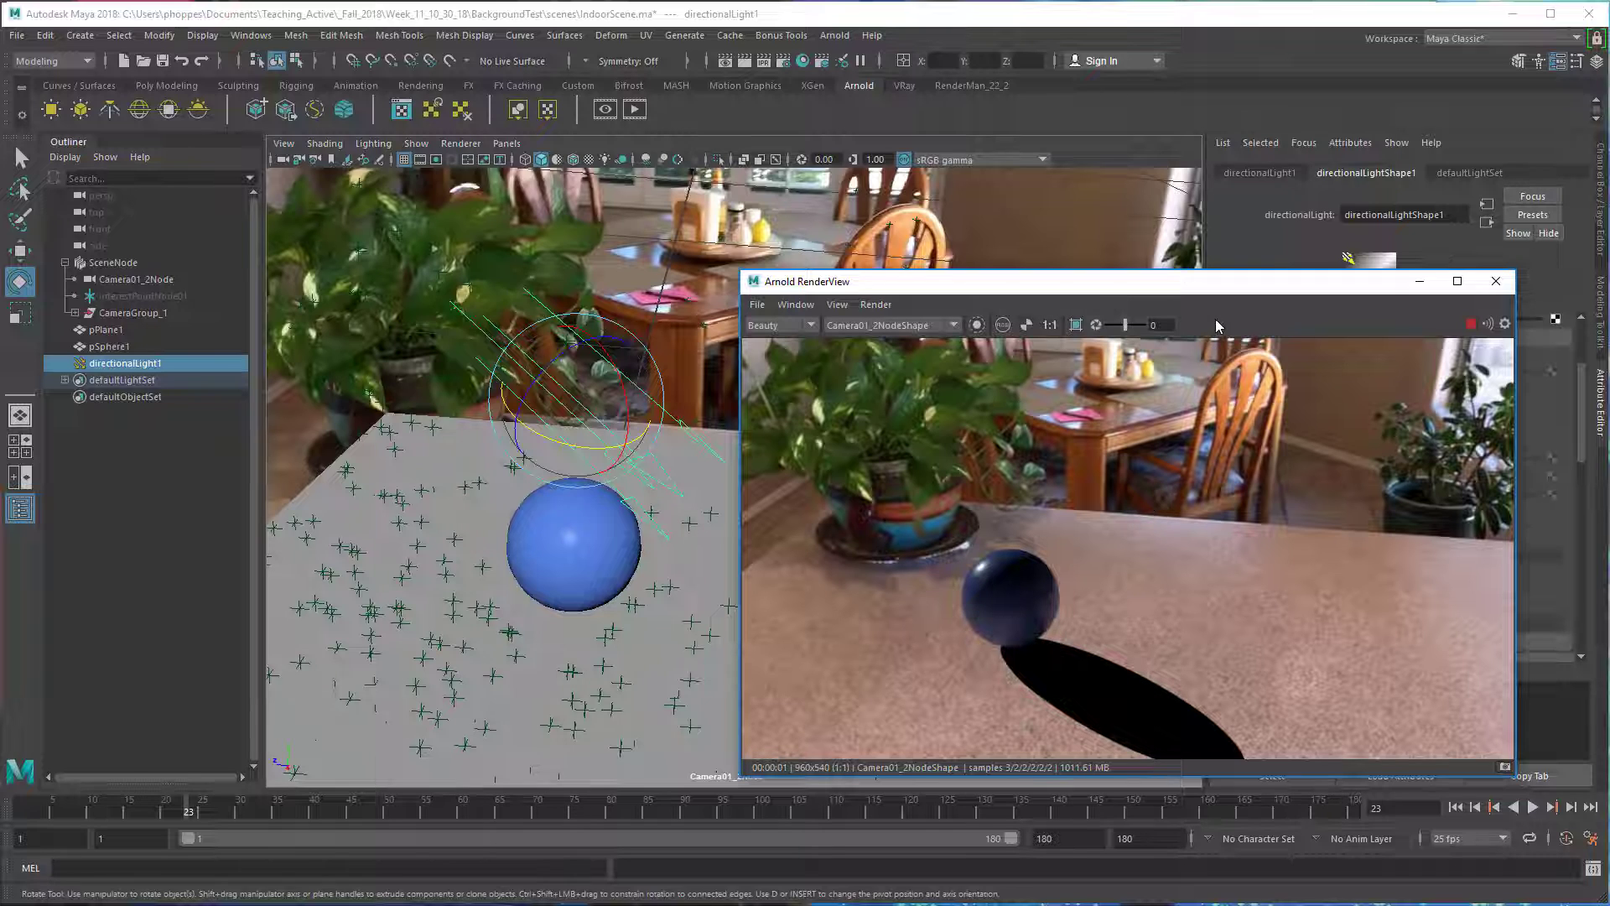
left_click_drag(1172, 288, 1214, 156)
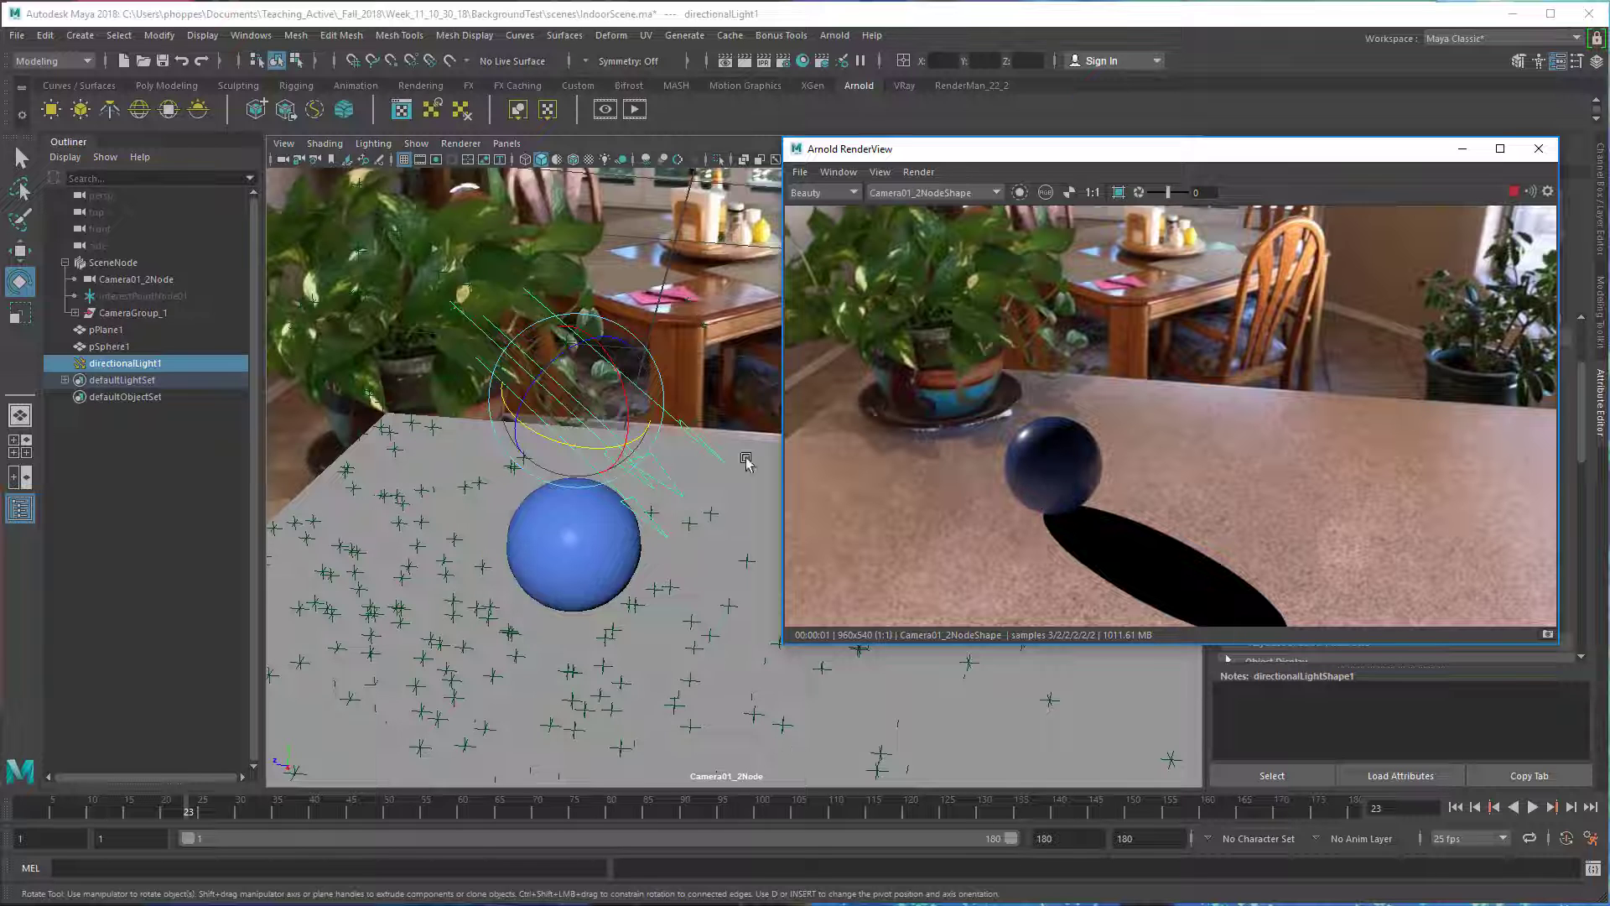
left_click_drag(607, 369, 613, 377)
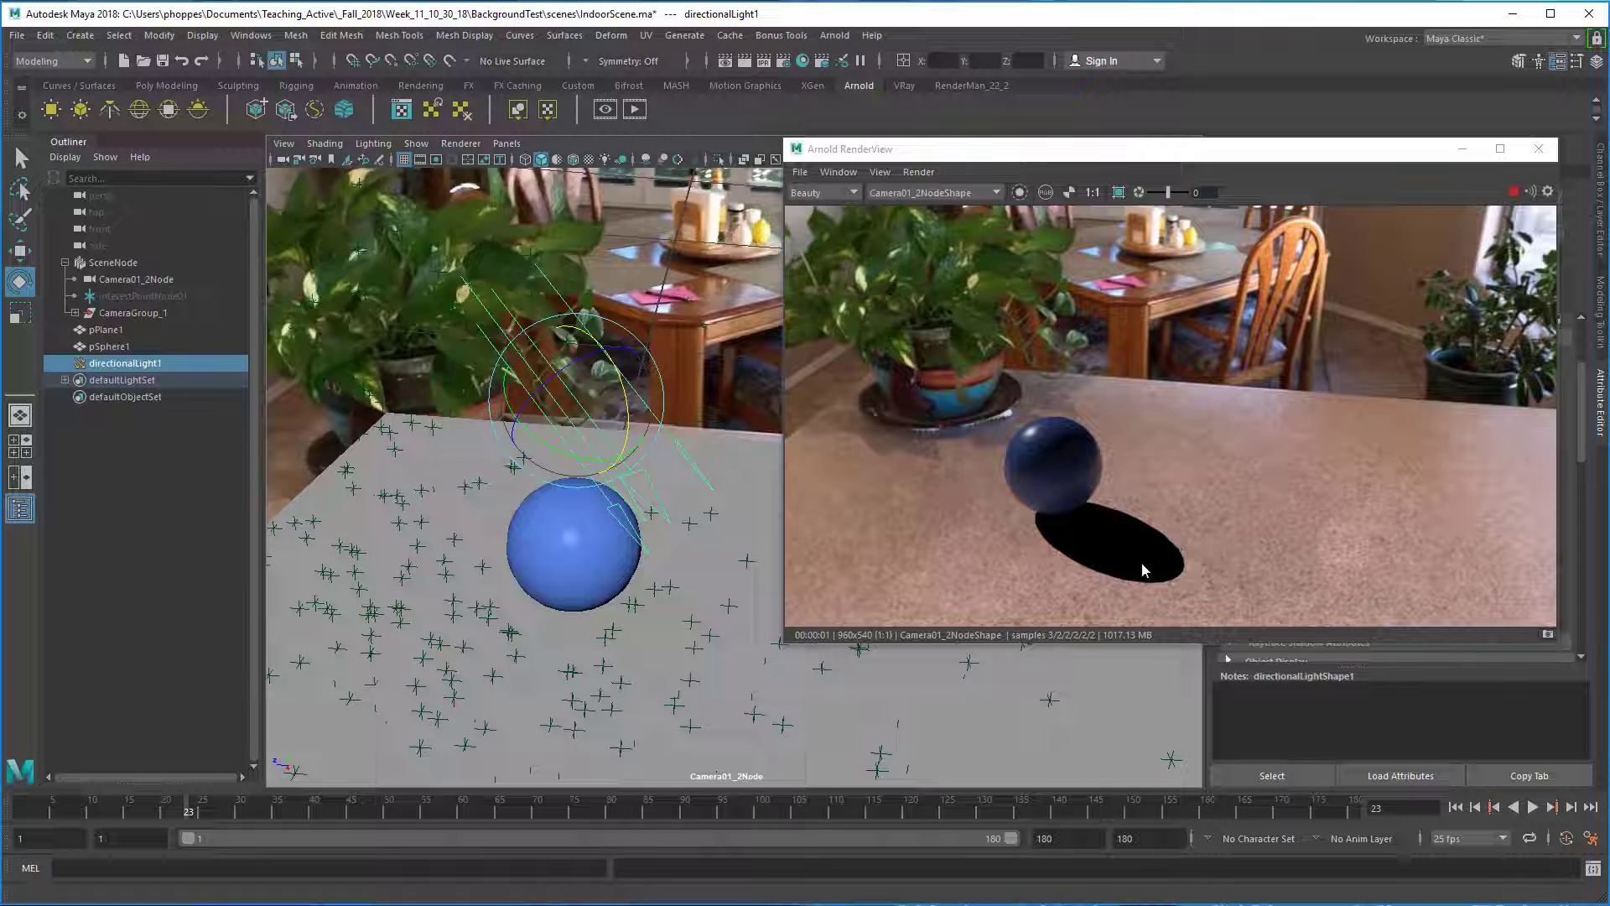
Soften the directional light's shadow by increasing its Arnold Angle and setting Samples to 10.
left_click_drag(1162, 157, 551, 287)
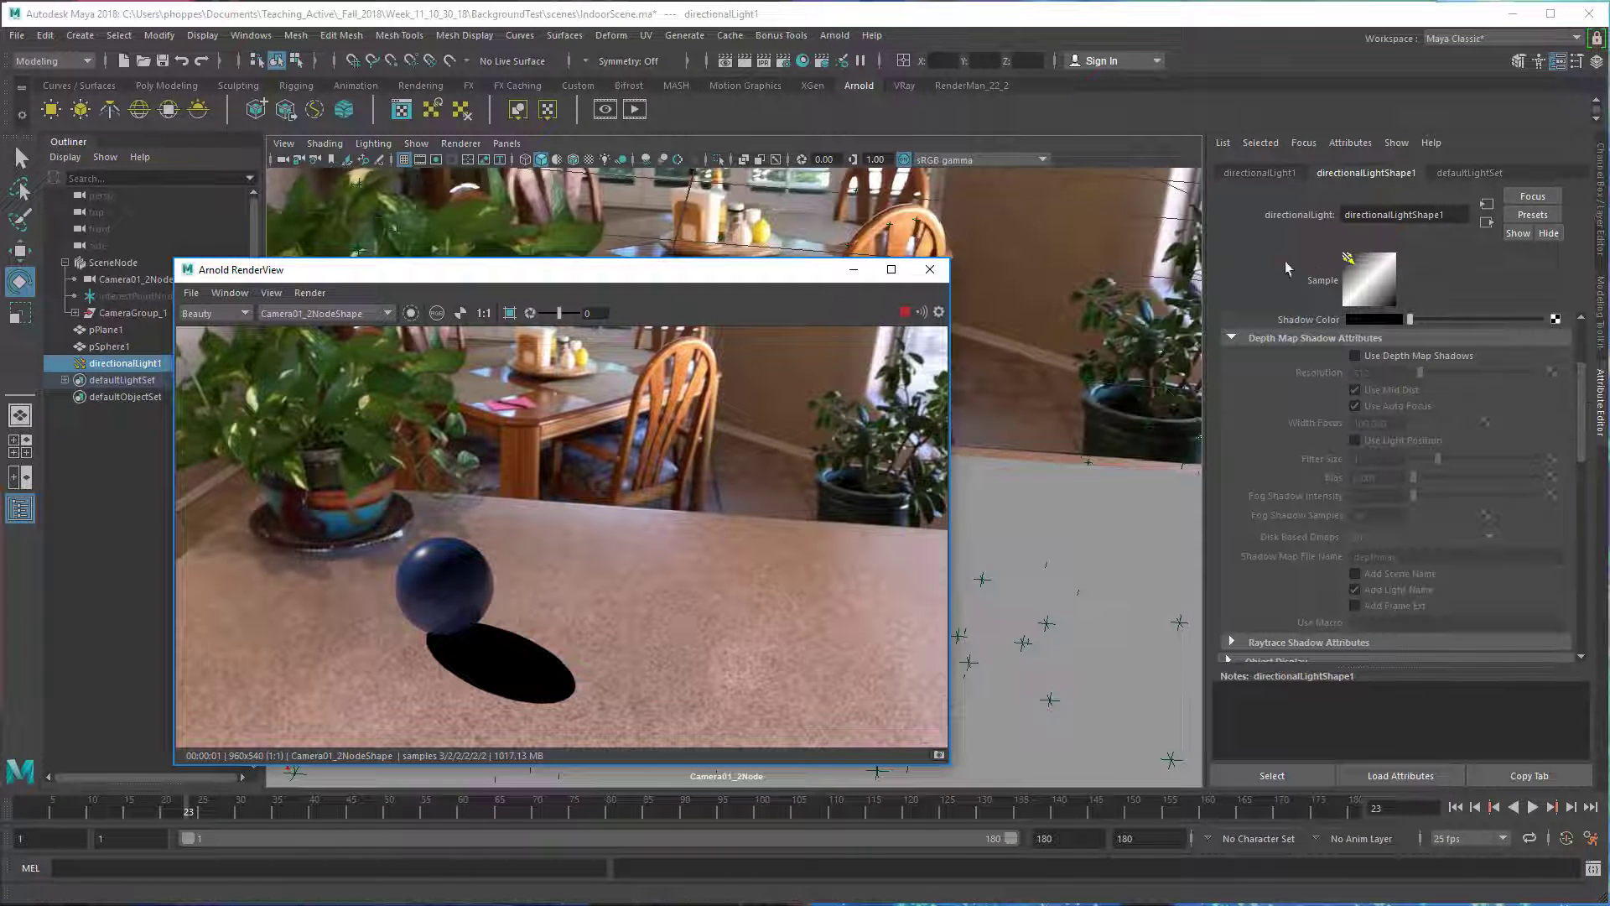
left_click_drag(417, 267, 450, 261)
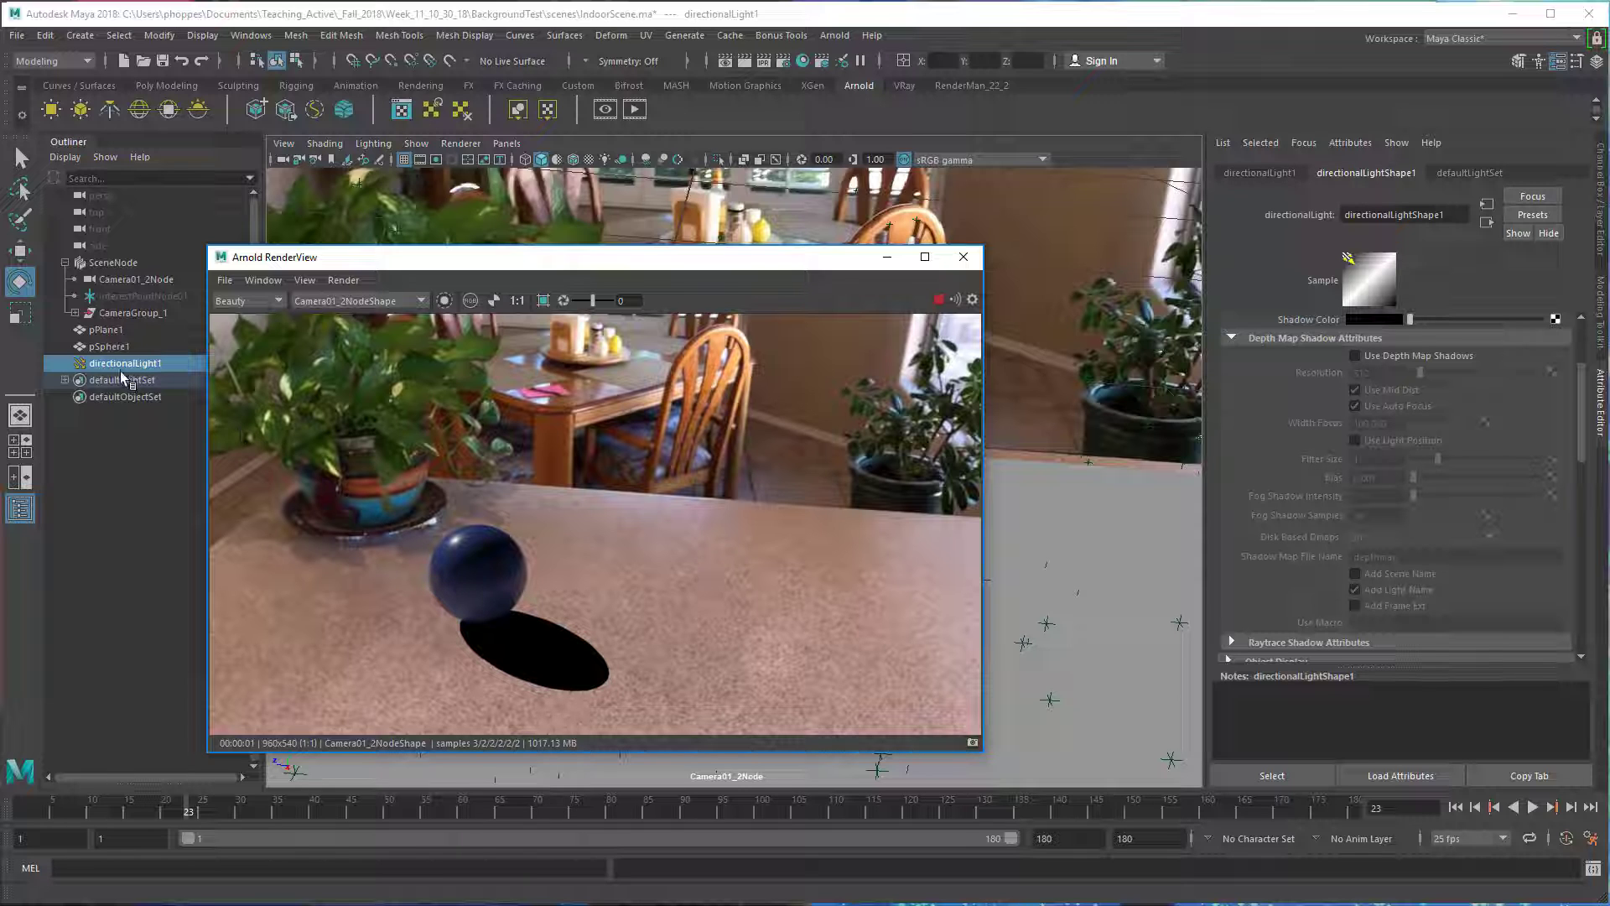
left_click_drag(1584, 390, 1584, 472)
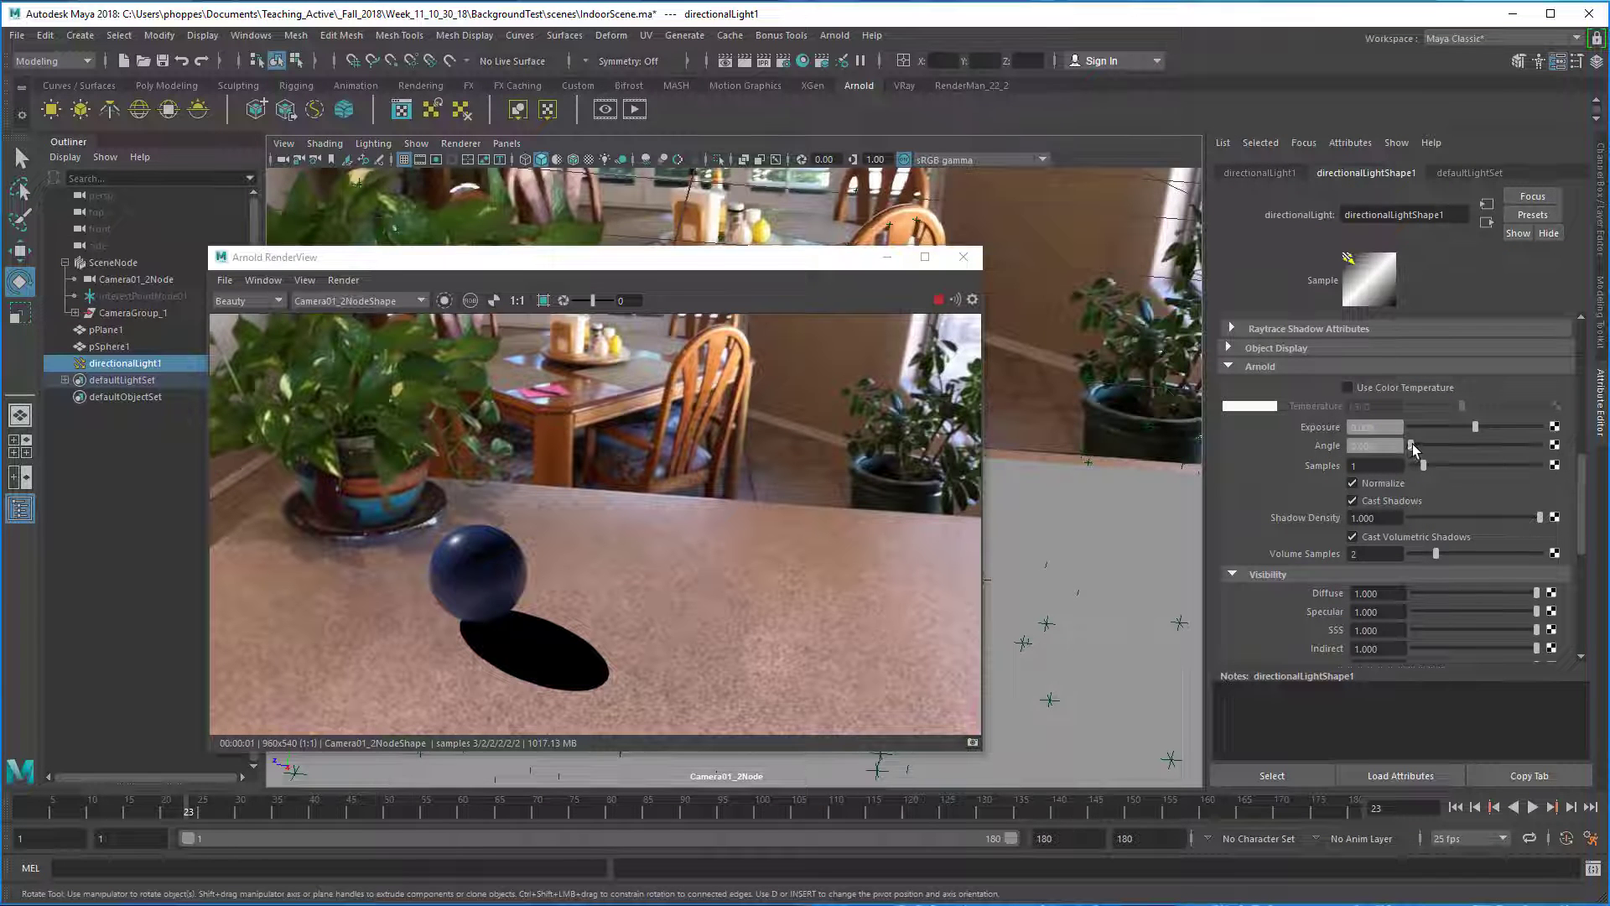
left_click_drag(1414, 450, 1431, 450)
left_click_drag(1431, 450, 1444, 450)
left_click_drag(1423, 466, 1554, 469)
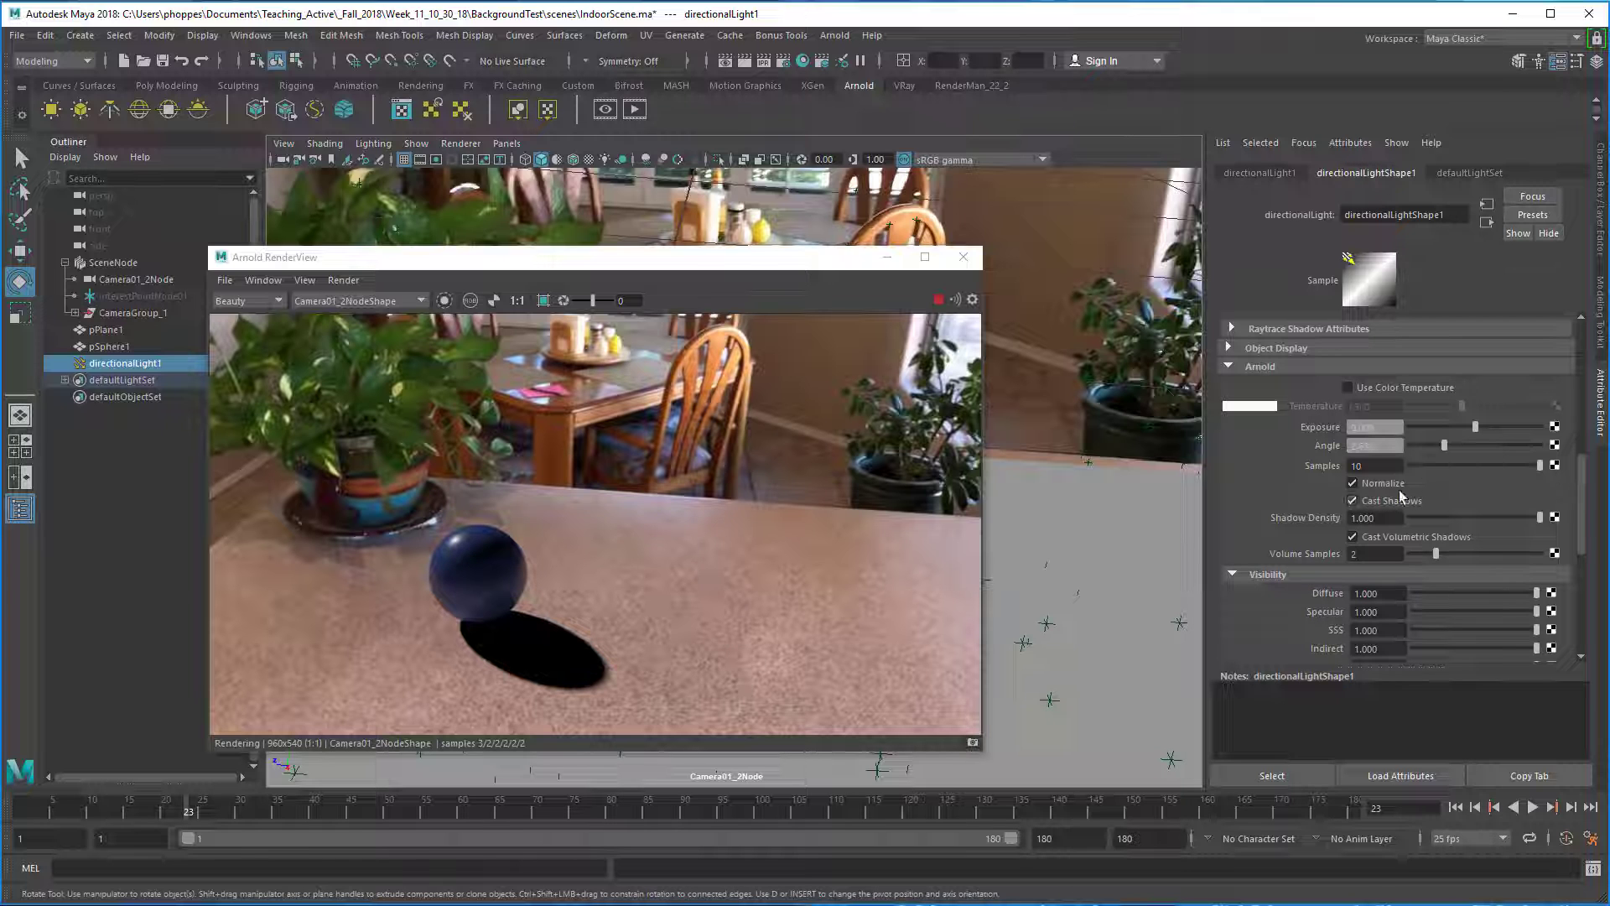
left_click_drag(1446, 445, 1450, 445)
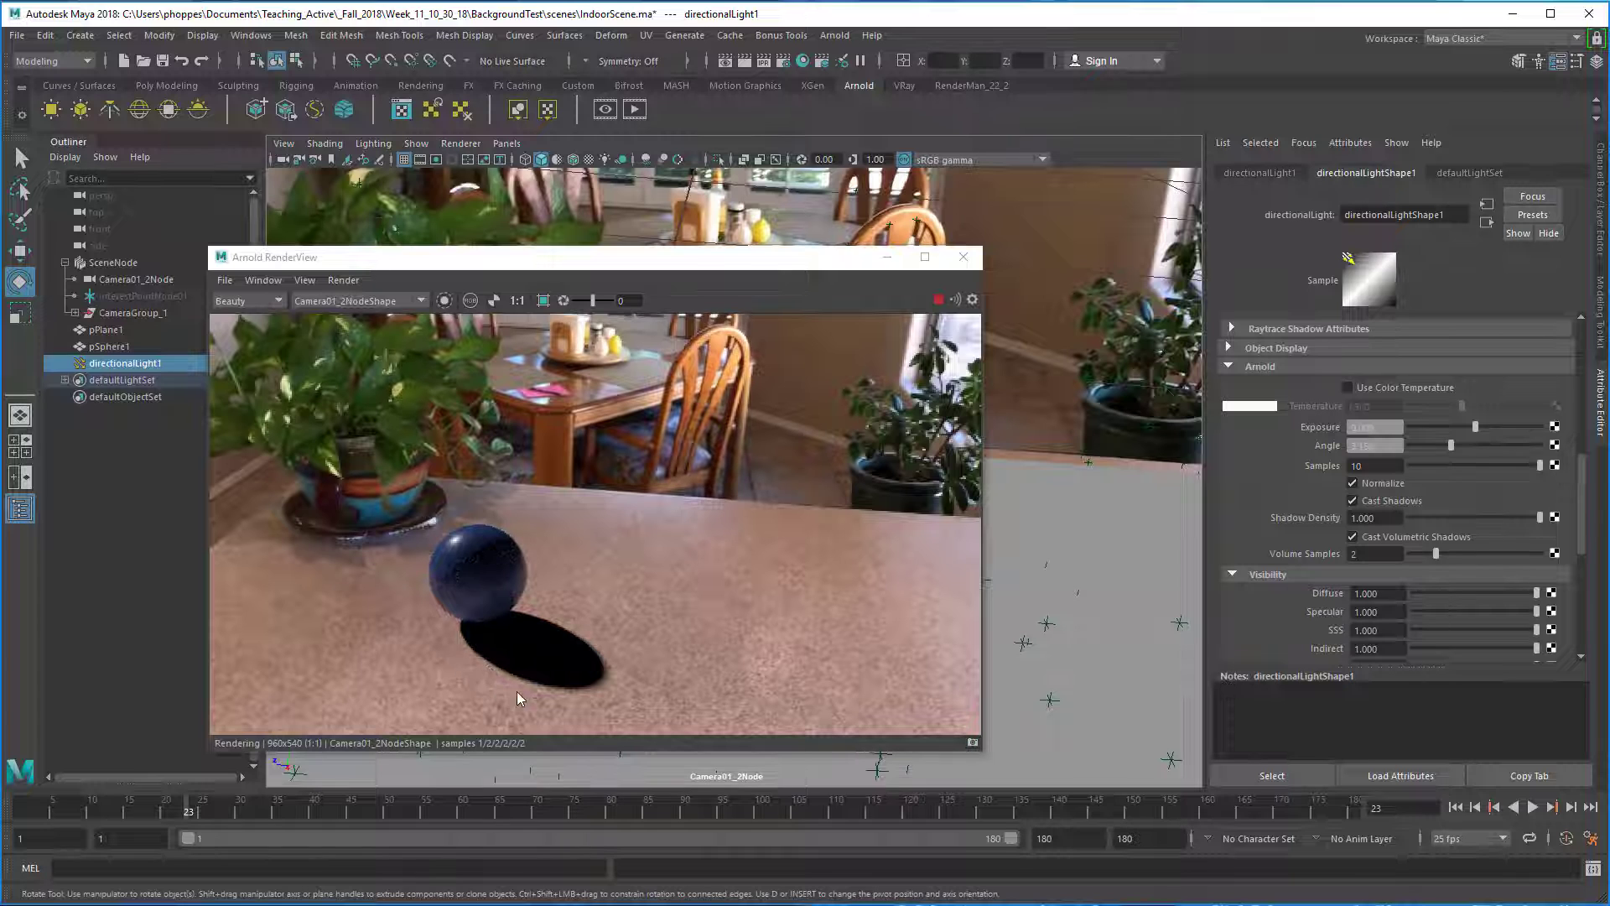
Rotate the directional light further so the softened shadow falls closer beneath the sphere, keeping the live render beside the viewport.
left_click_drag(496, 263, 951, 260)
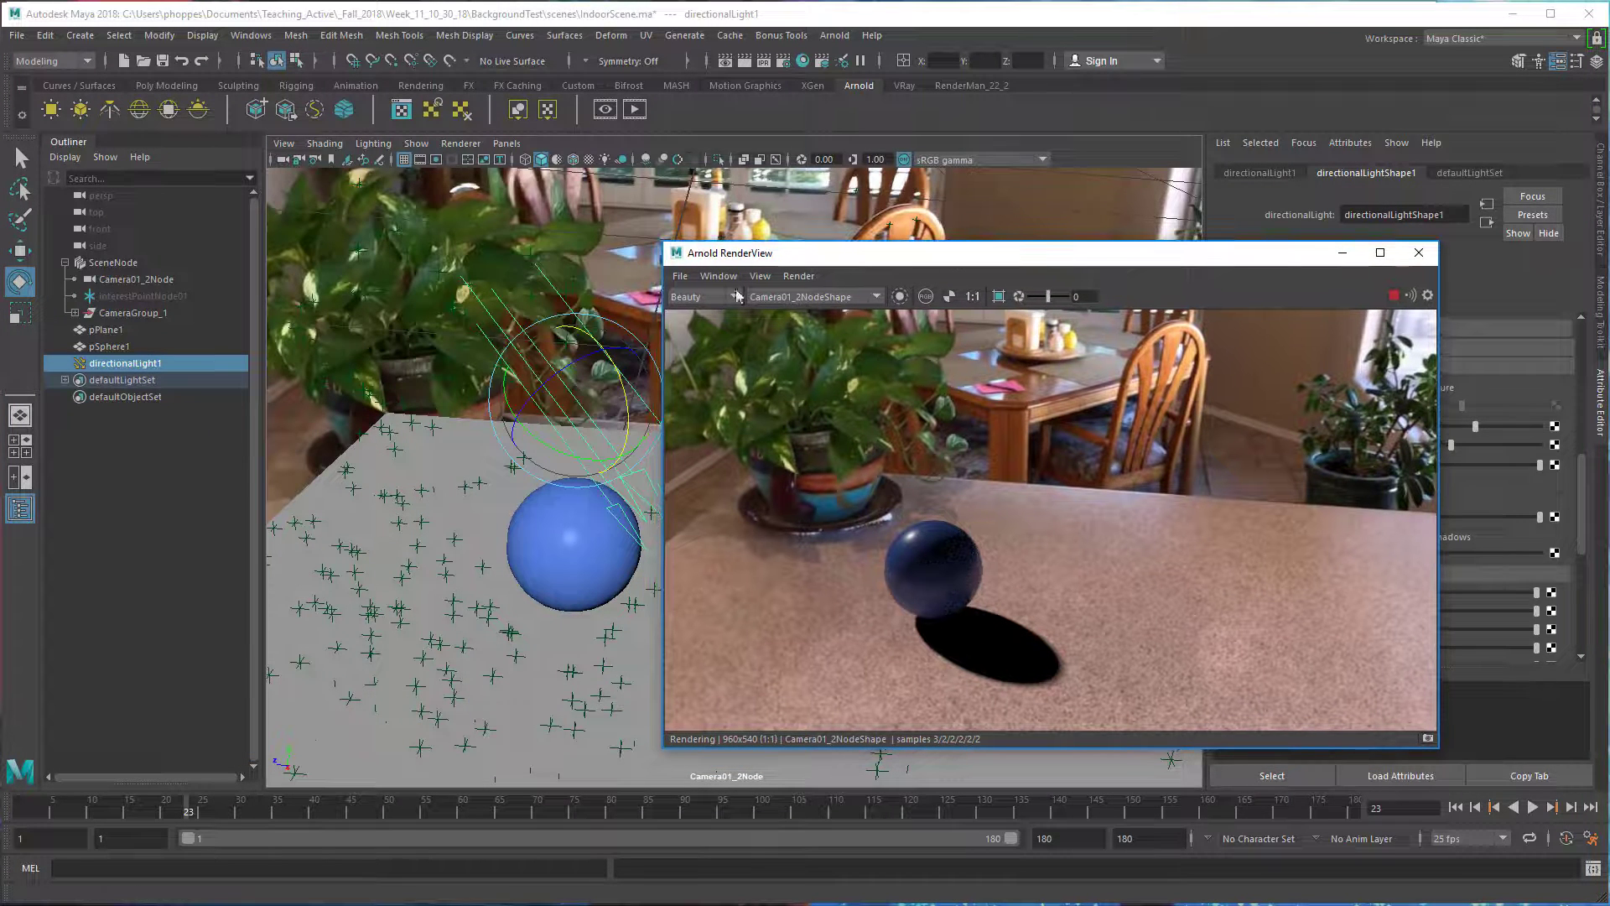
left_click(587, 340)
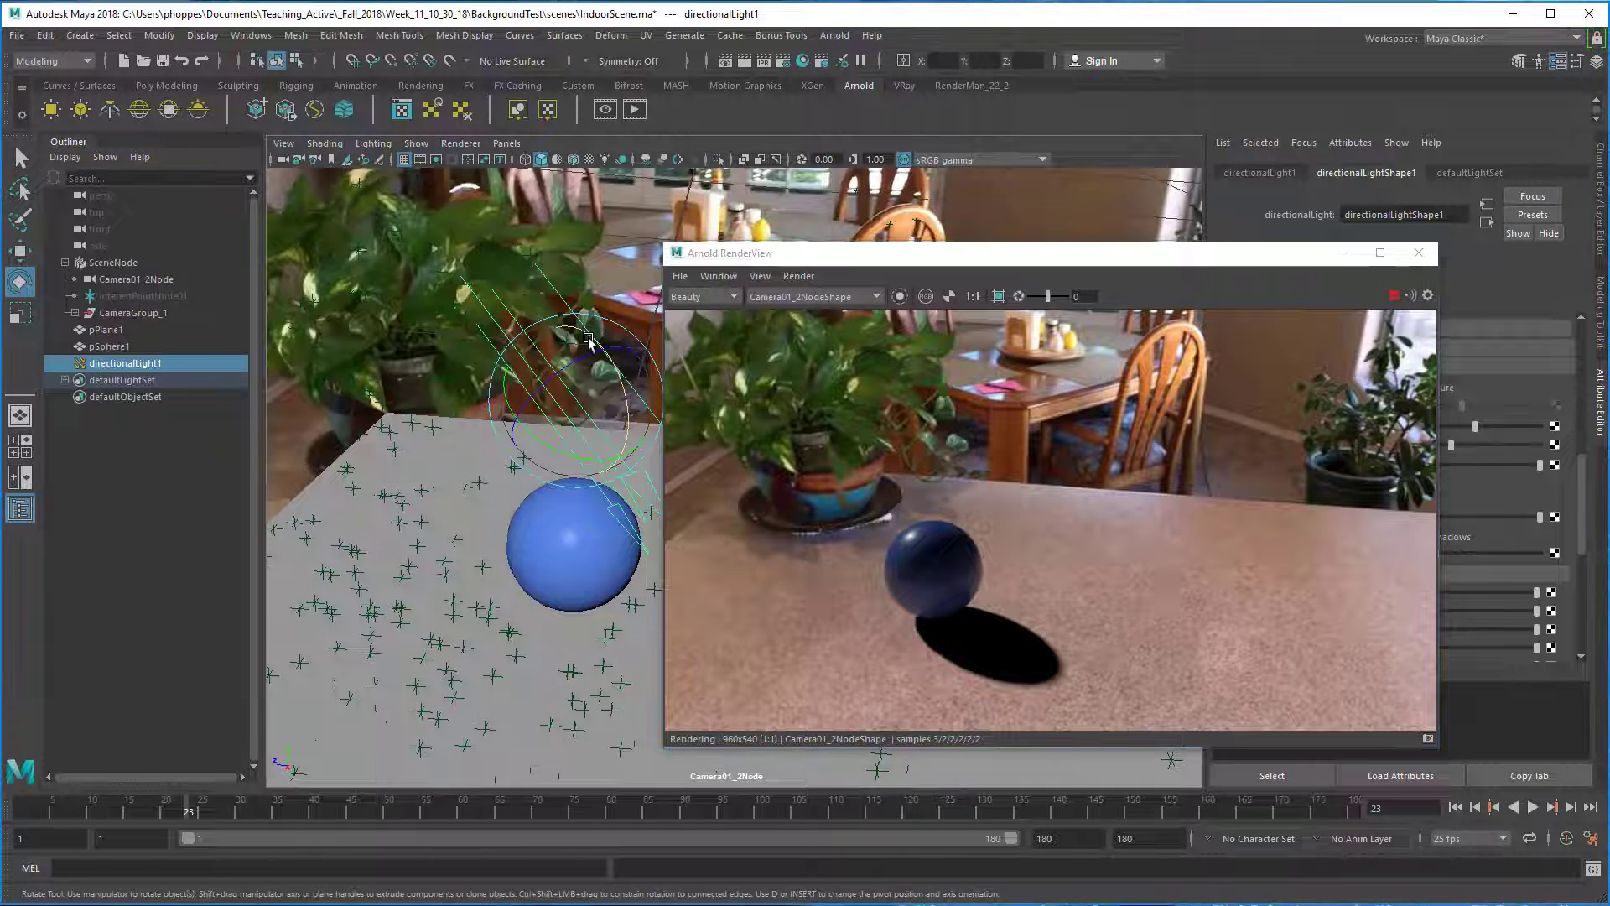
left_click_drag(590, 344, 634, 438)
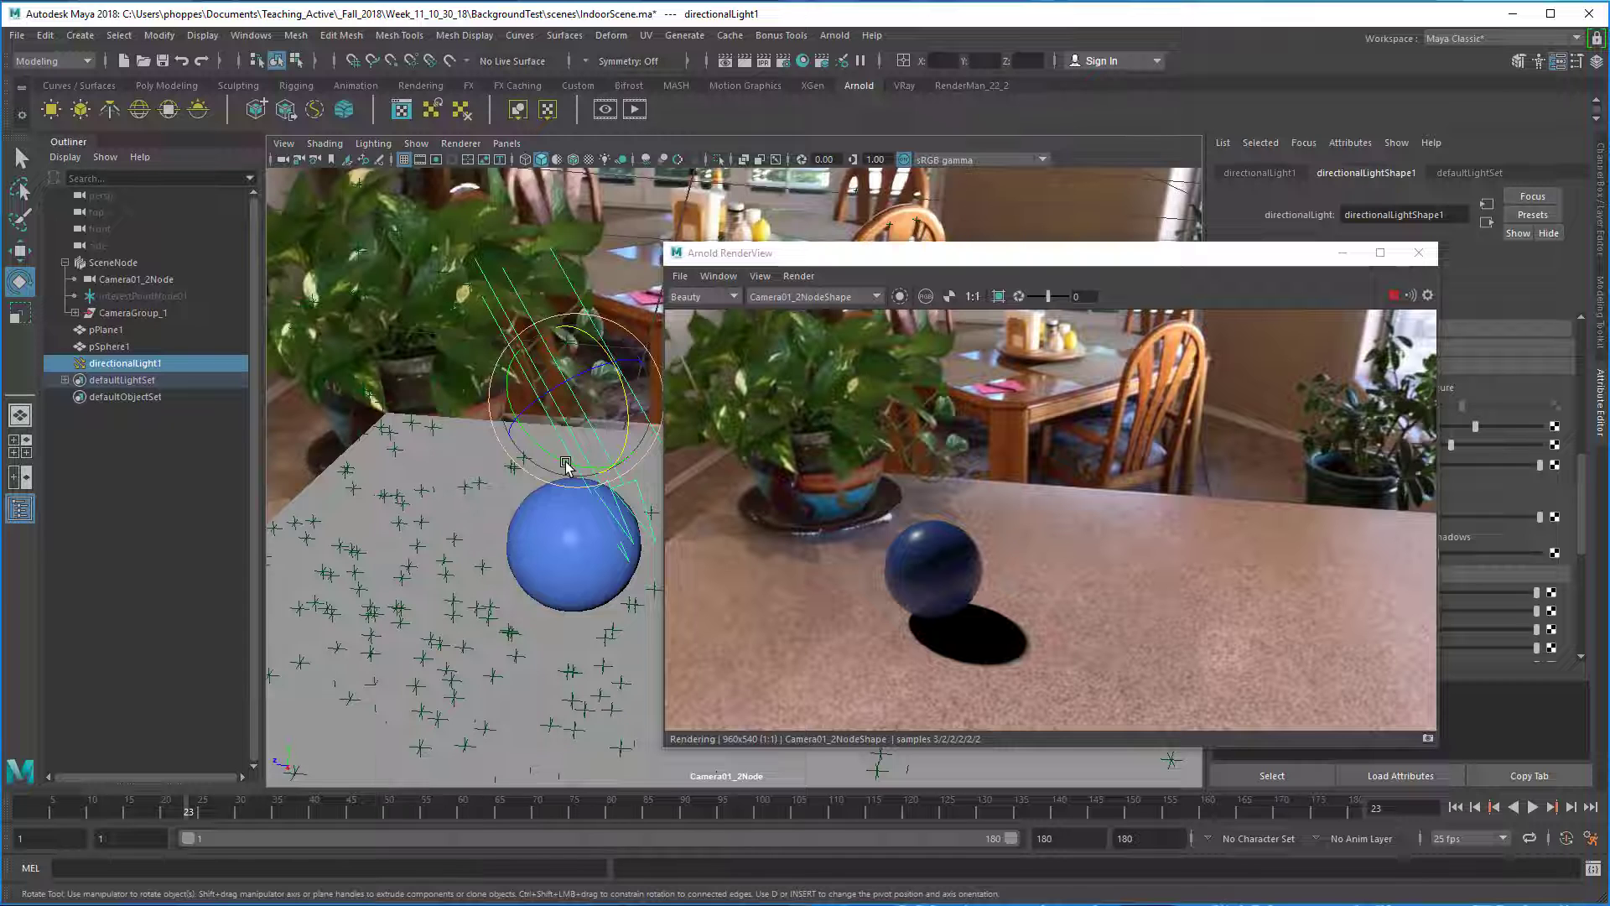
Rotate directionalLight1 slightly to adjust the sphere's shadow direction, and move the live render clear of the light's attributes.
left_click_drag(553, 468, 552, 460)
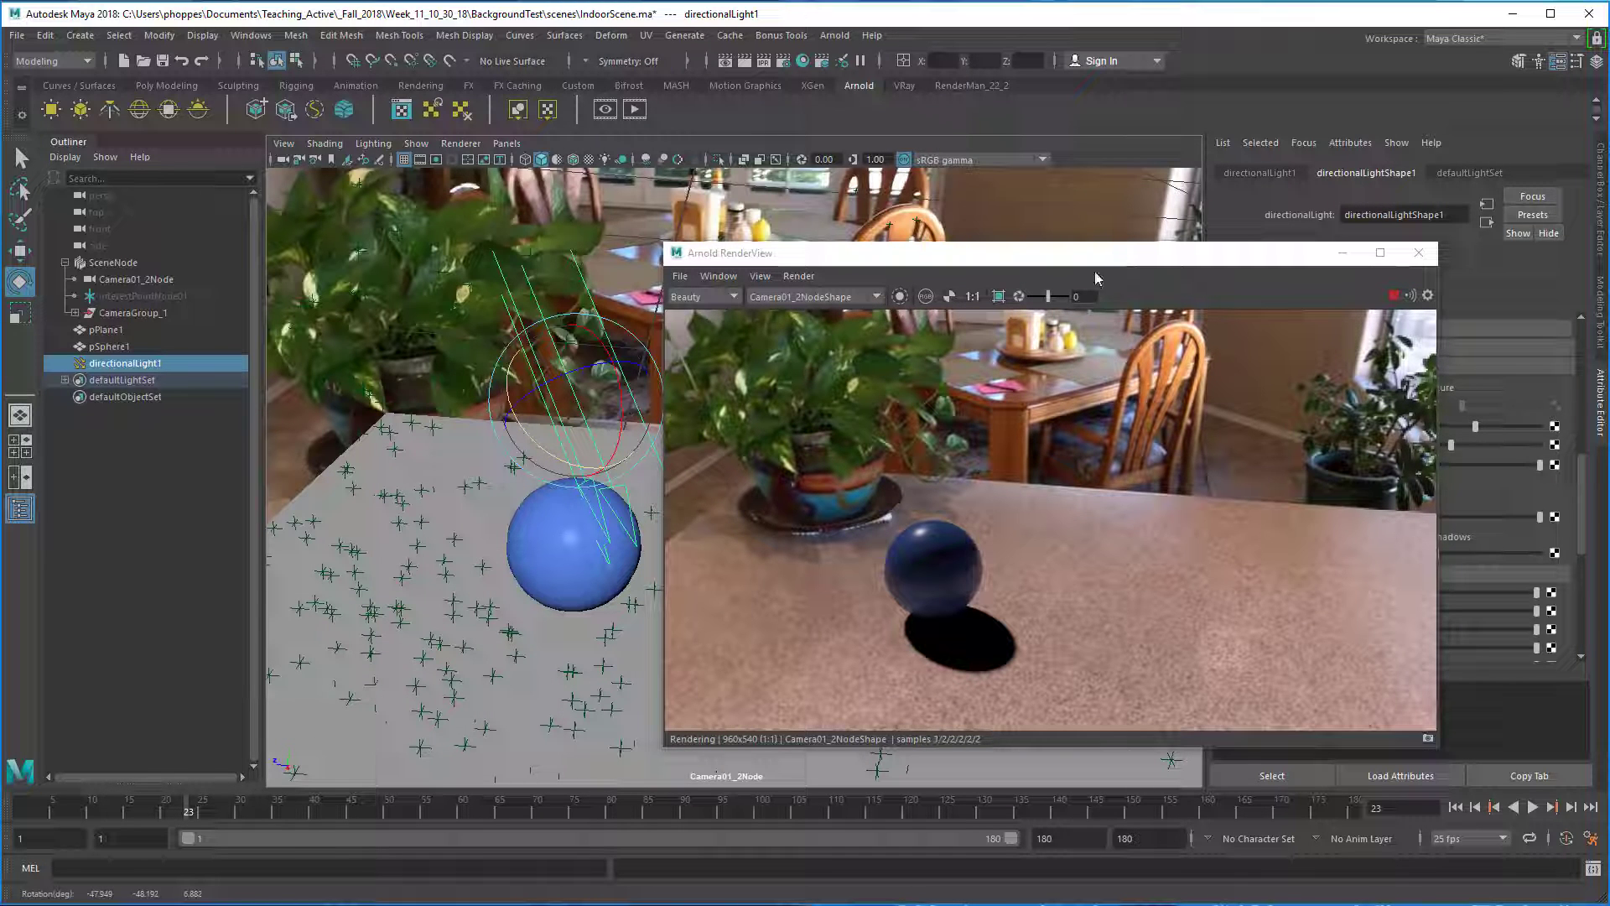
left_click_drag(1115, 257, 908, 187)
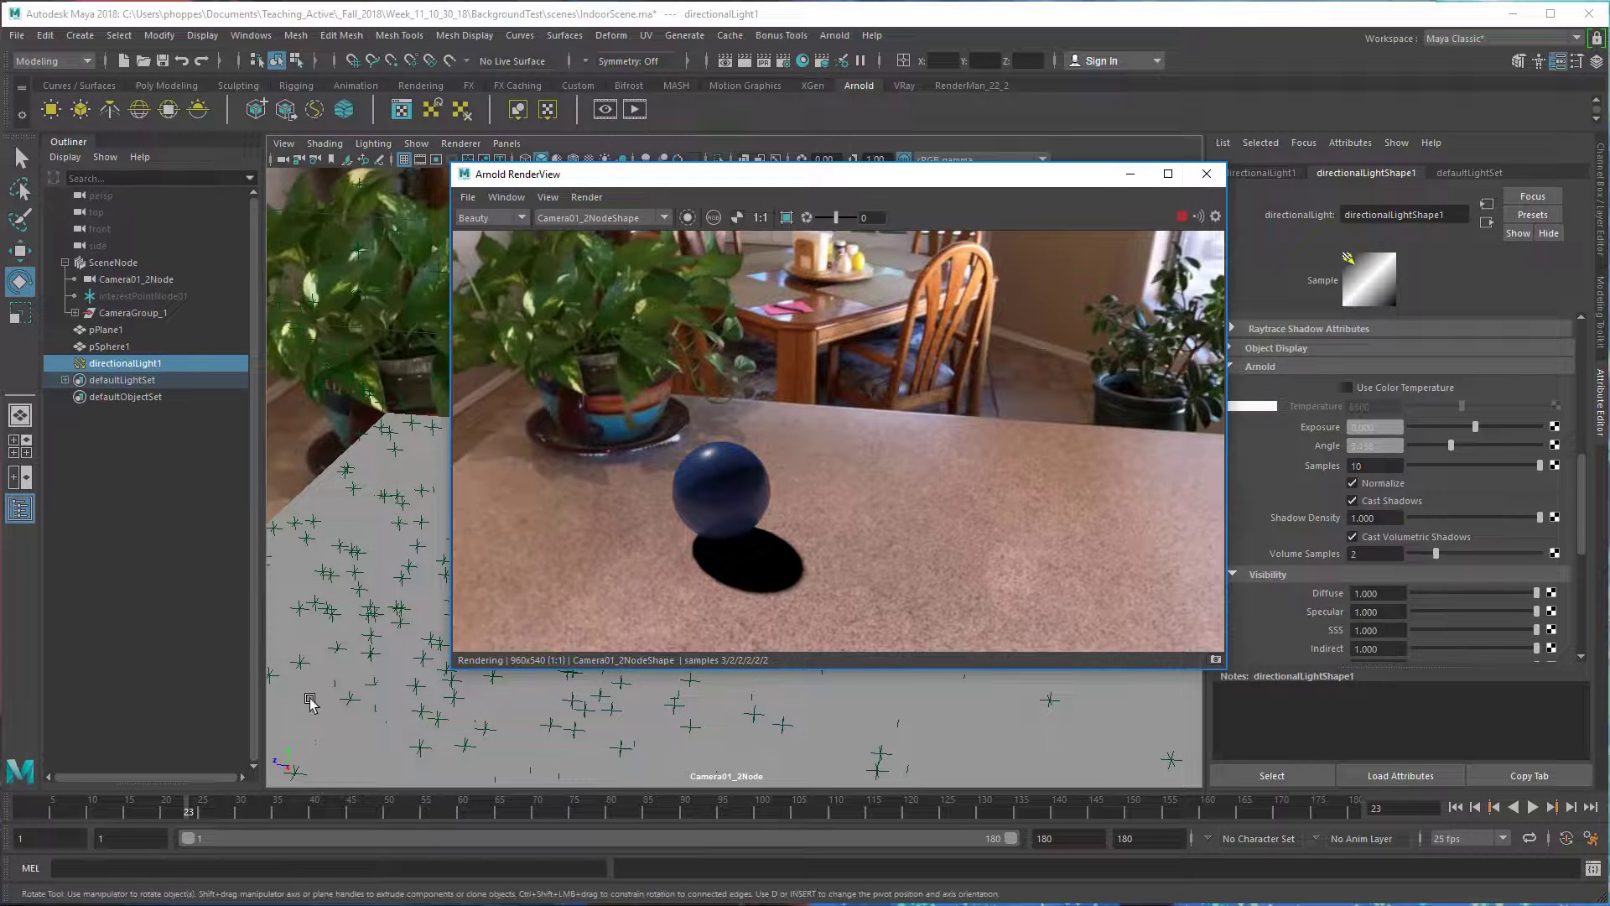
Set pPlane1's aiShadowMatte2 Shadow Color by sampling the shaded countertop beside the plant pot in the Arnold render.
left_click(105, 331)
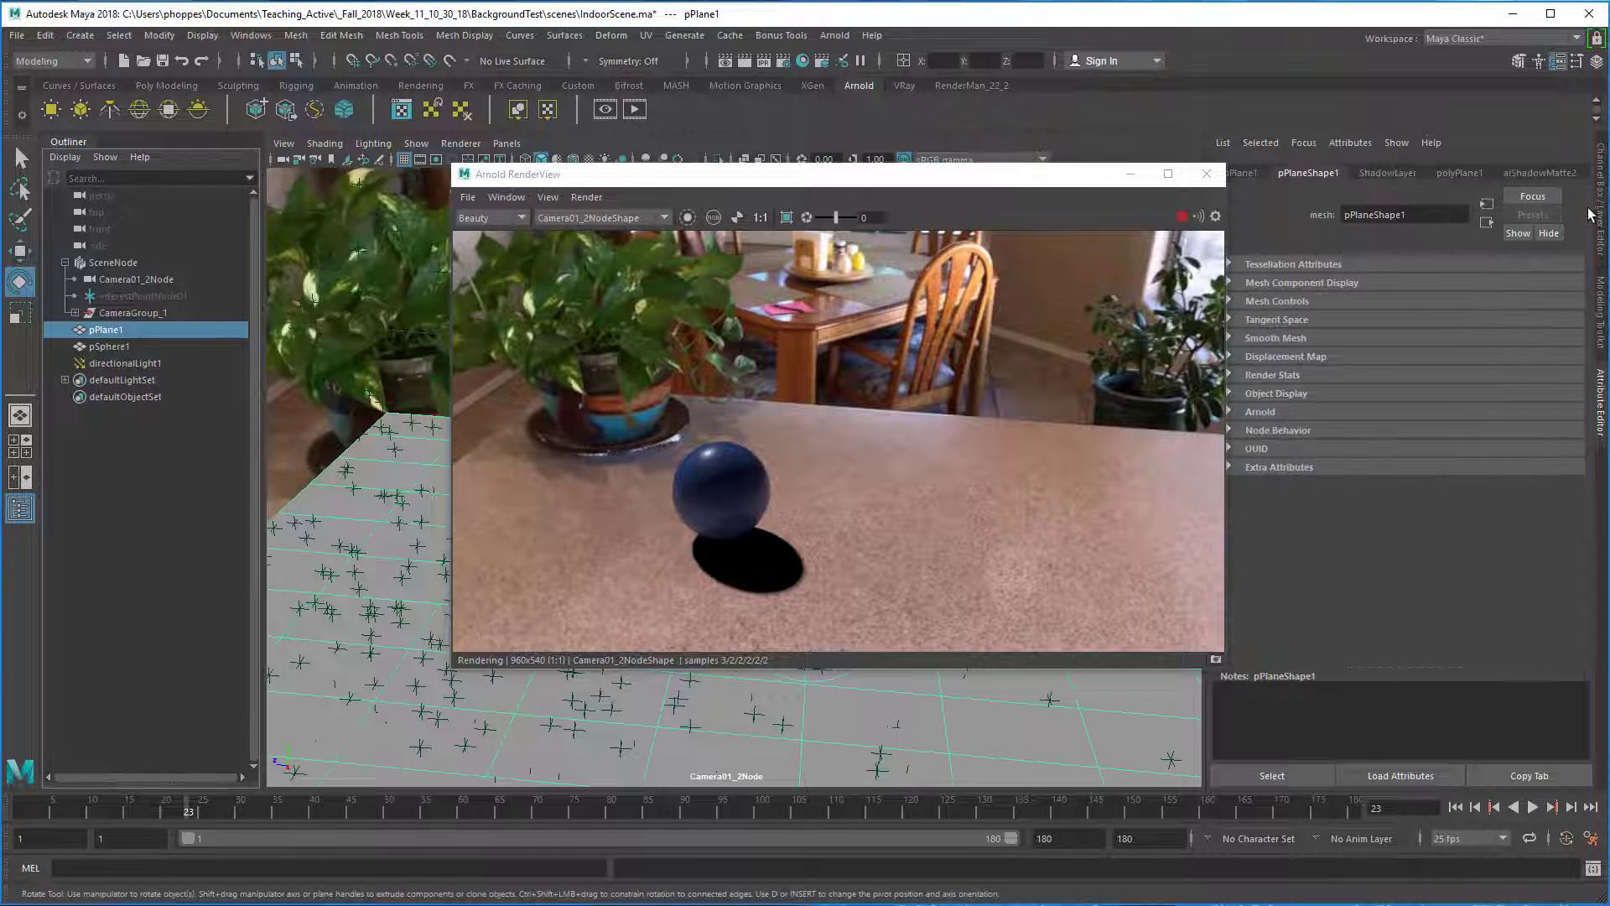
left_click(1553, 173)
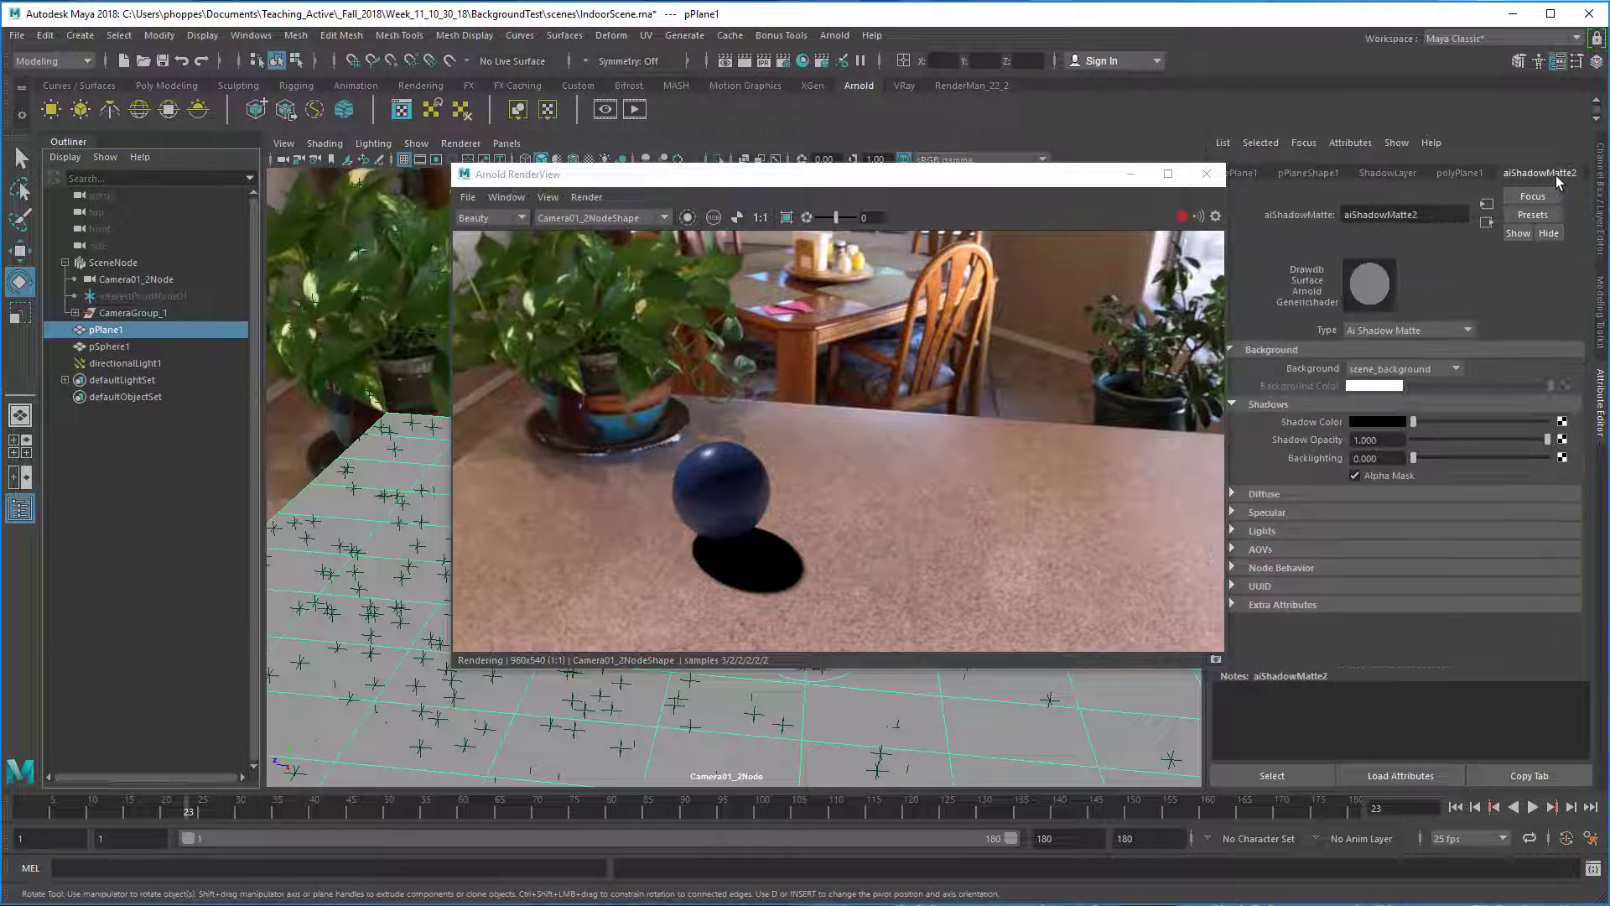
left_click(1376, 420)
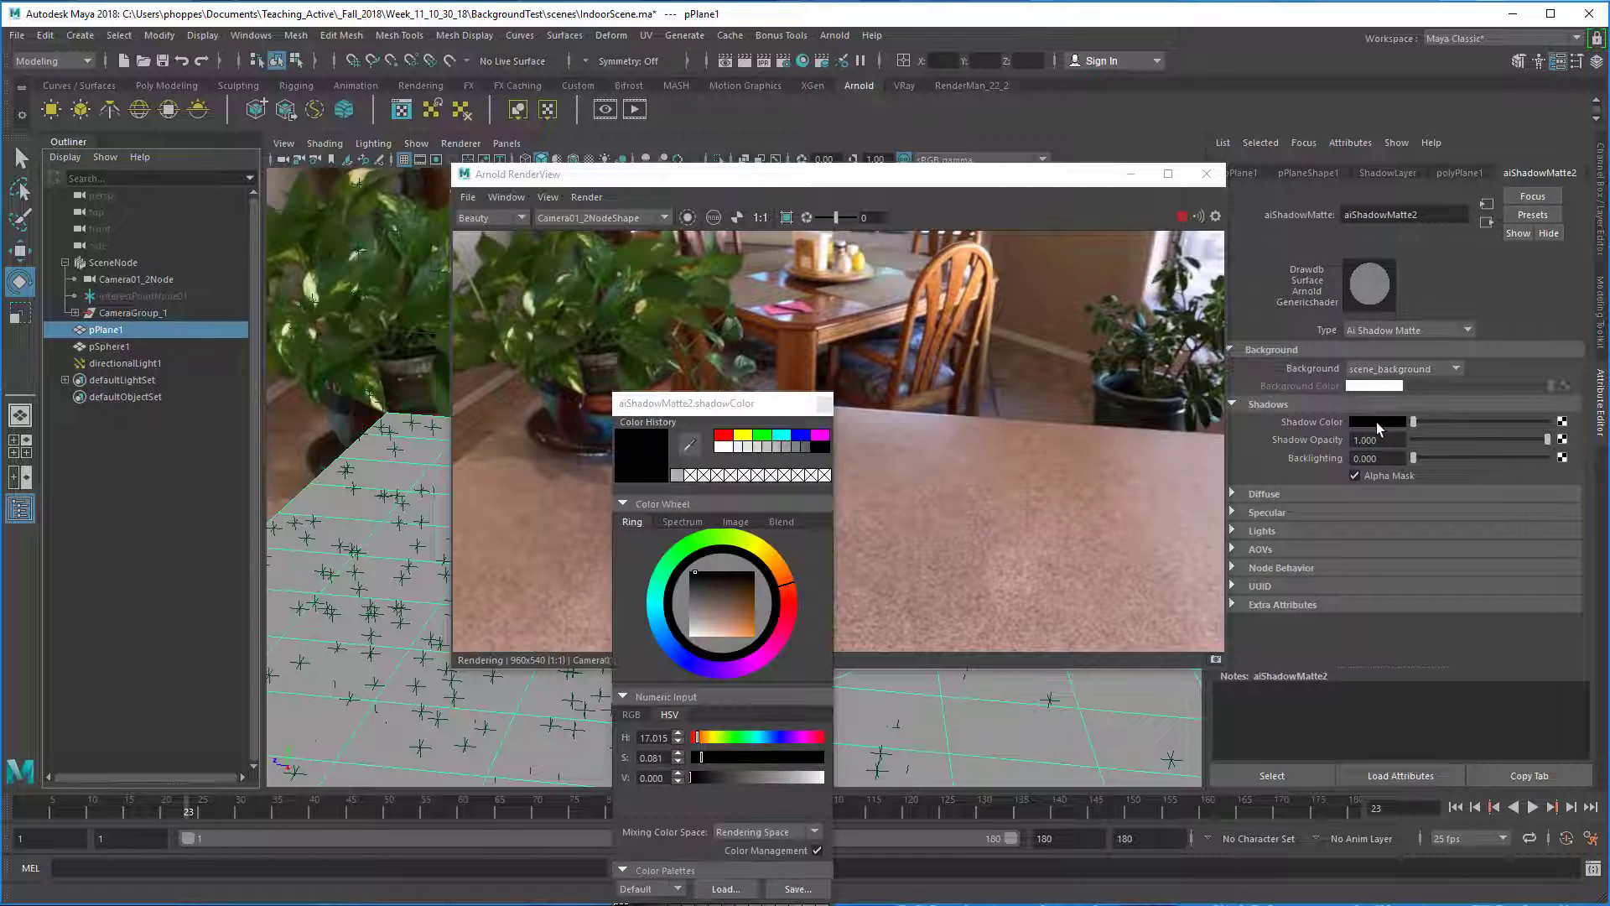
left_click_drag(784, 411, 1023, 205)
left_click(928, 242)
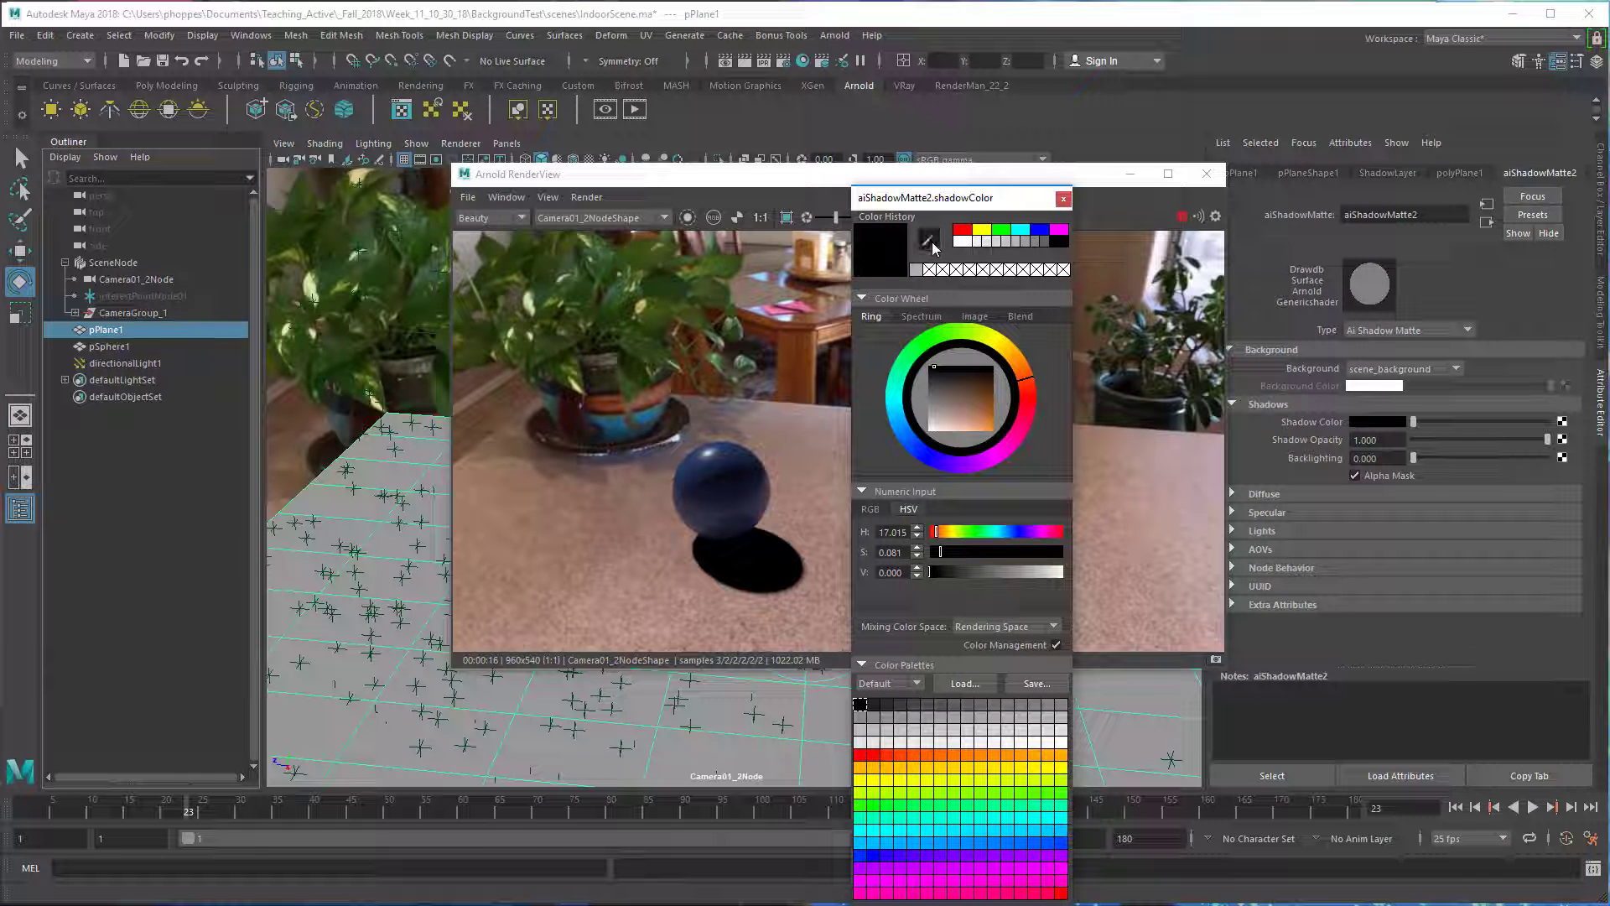
left_click(590, 475)
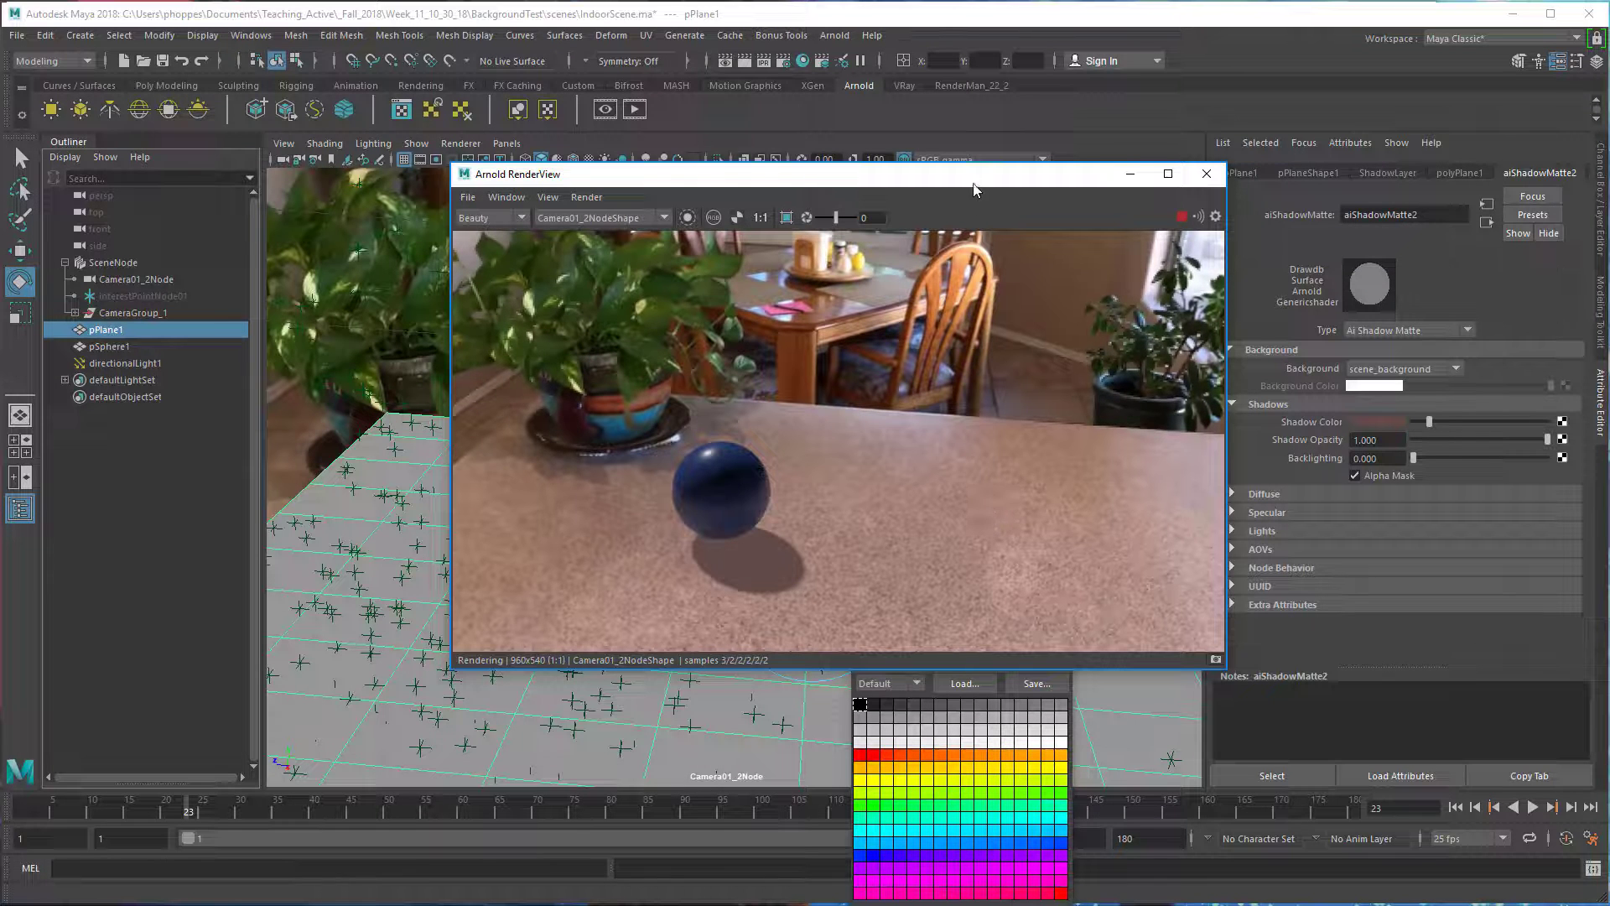
left_click_drag(947, 178, 668, 177)
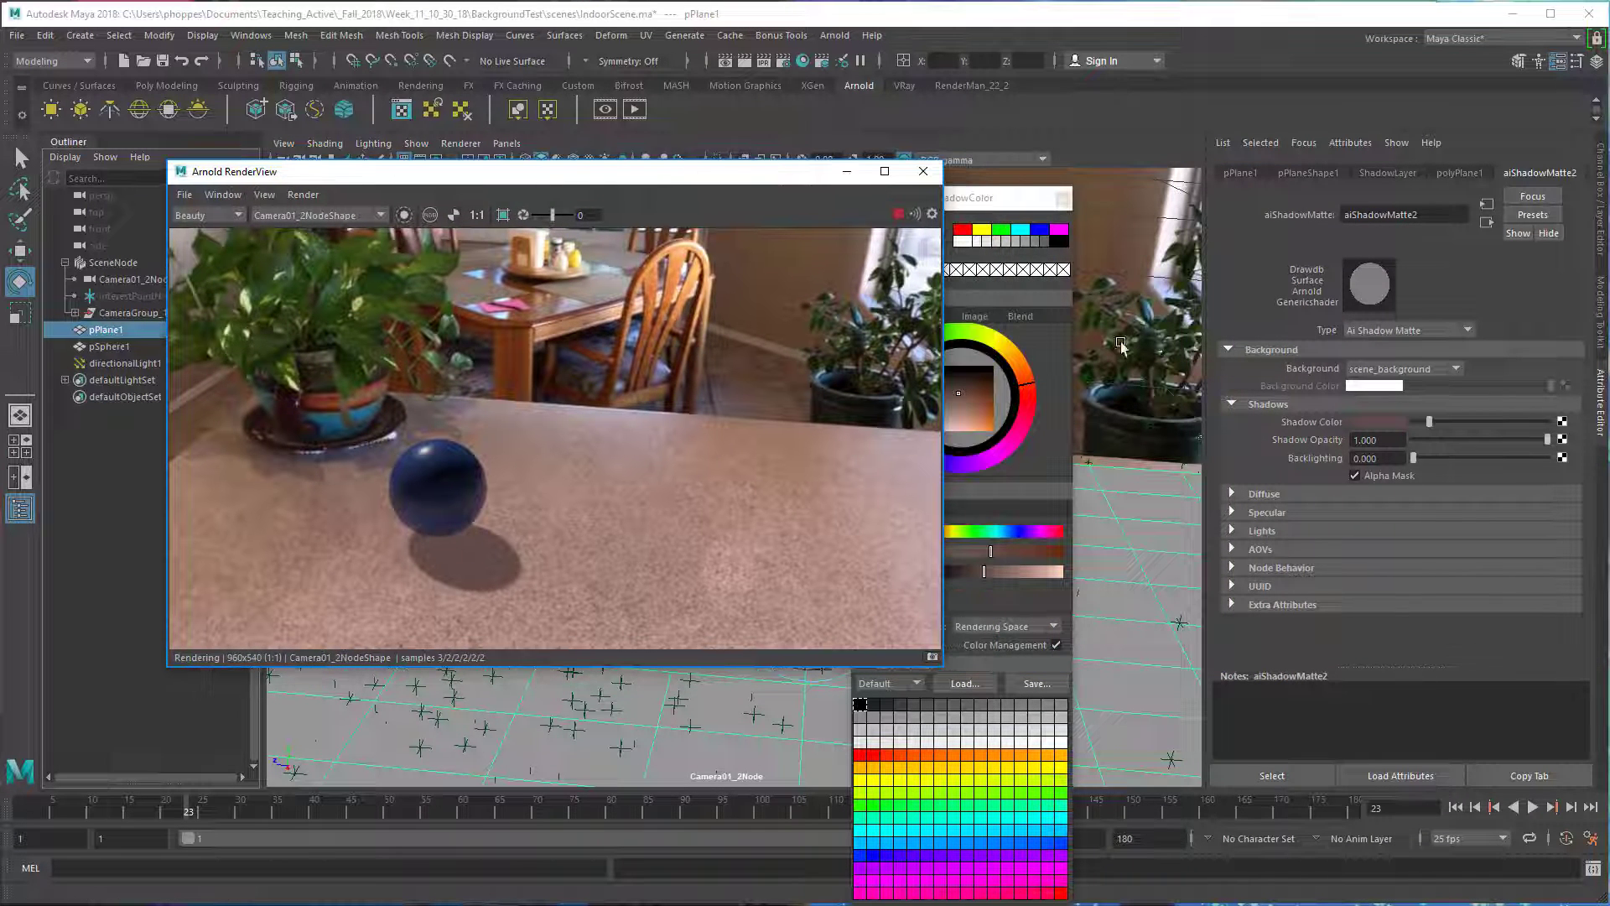
Adjust the shadow color to saturation 0.324 and value 0.196, and lower aiShadowMatte2's Shadow Opacity to 0.570.
left_click_drag(964, 202, 1079, 129)
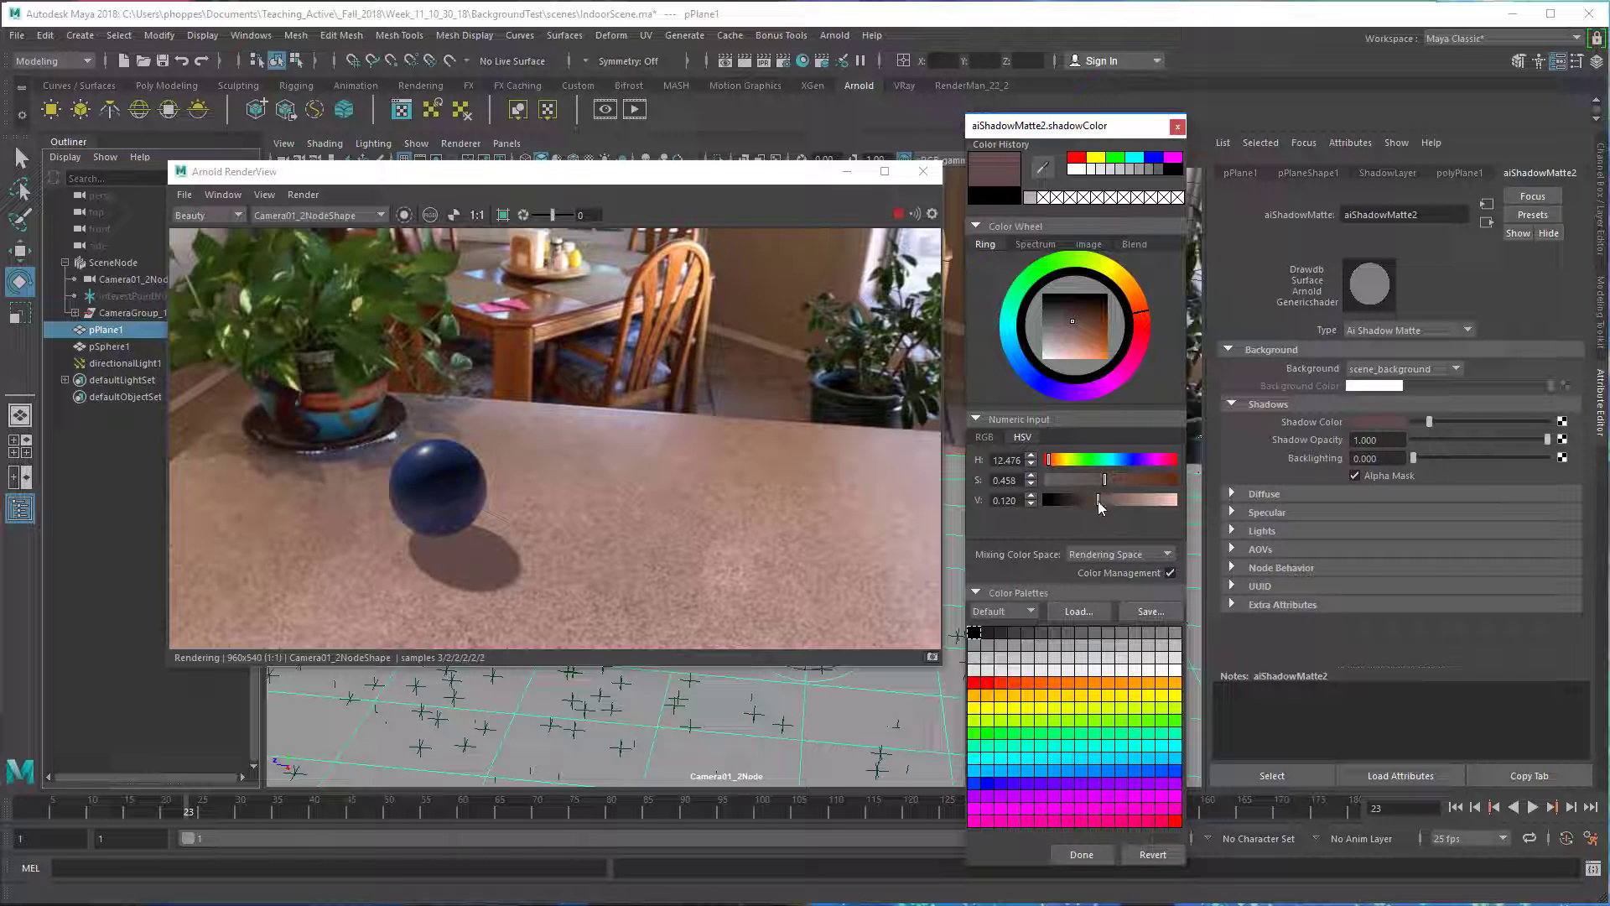
mouse_move(1103, 484)
left_mouse_down()
mouse_move(1088, 480)
mouse_move(1114, 501)
left_mouse_up()
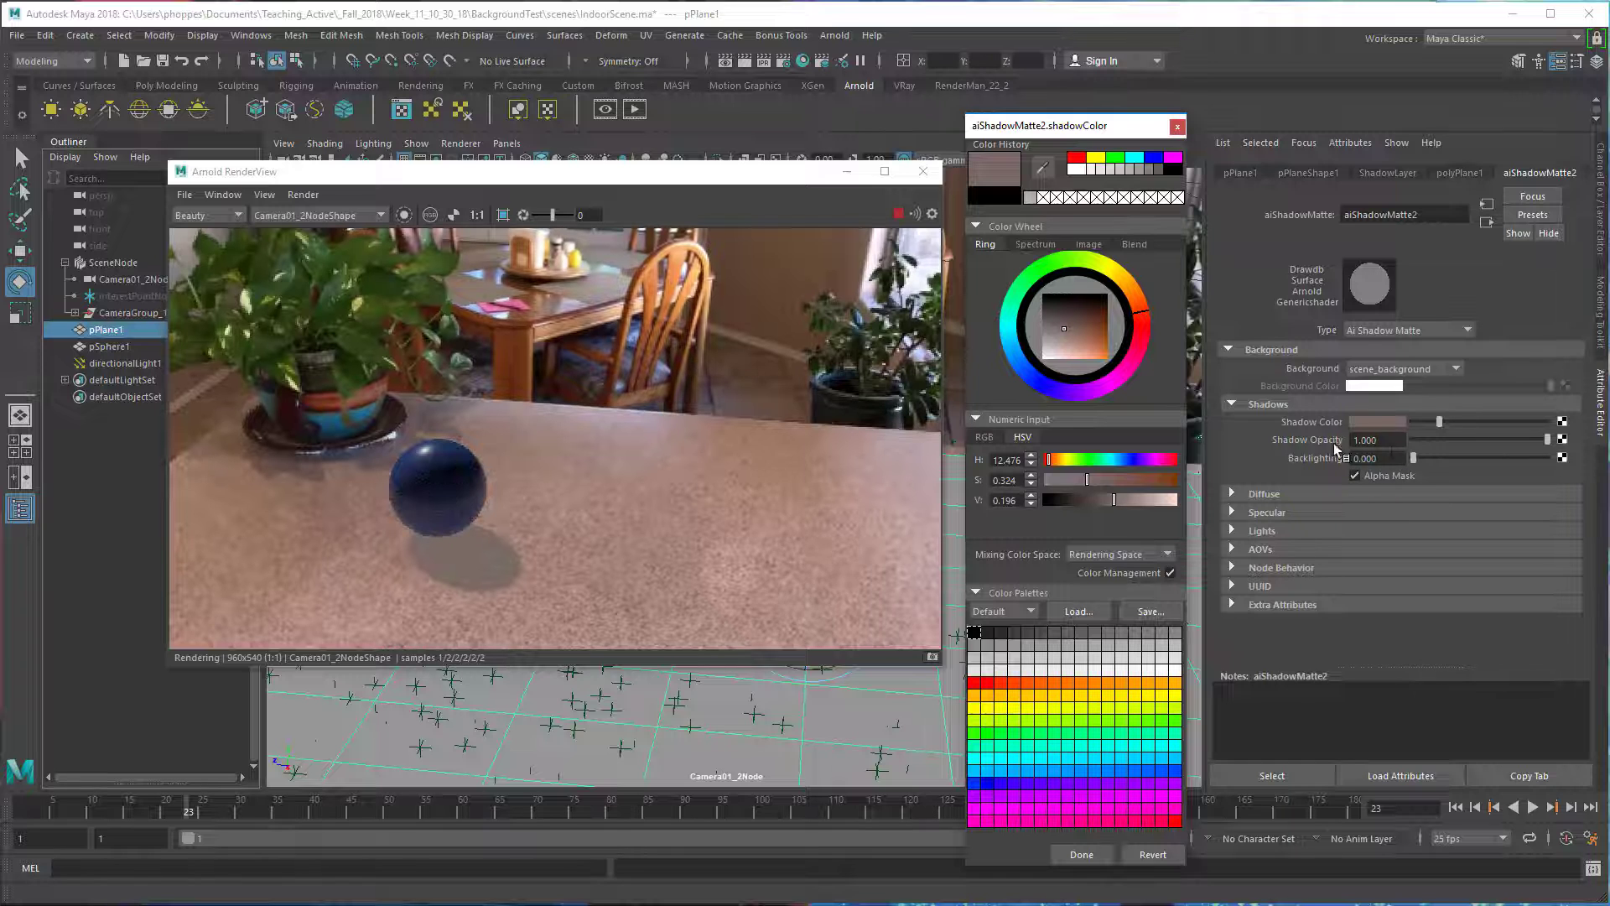
left_click(1547, 440)
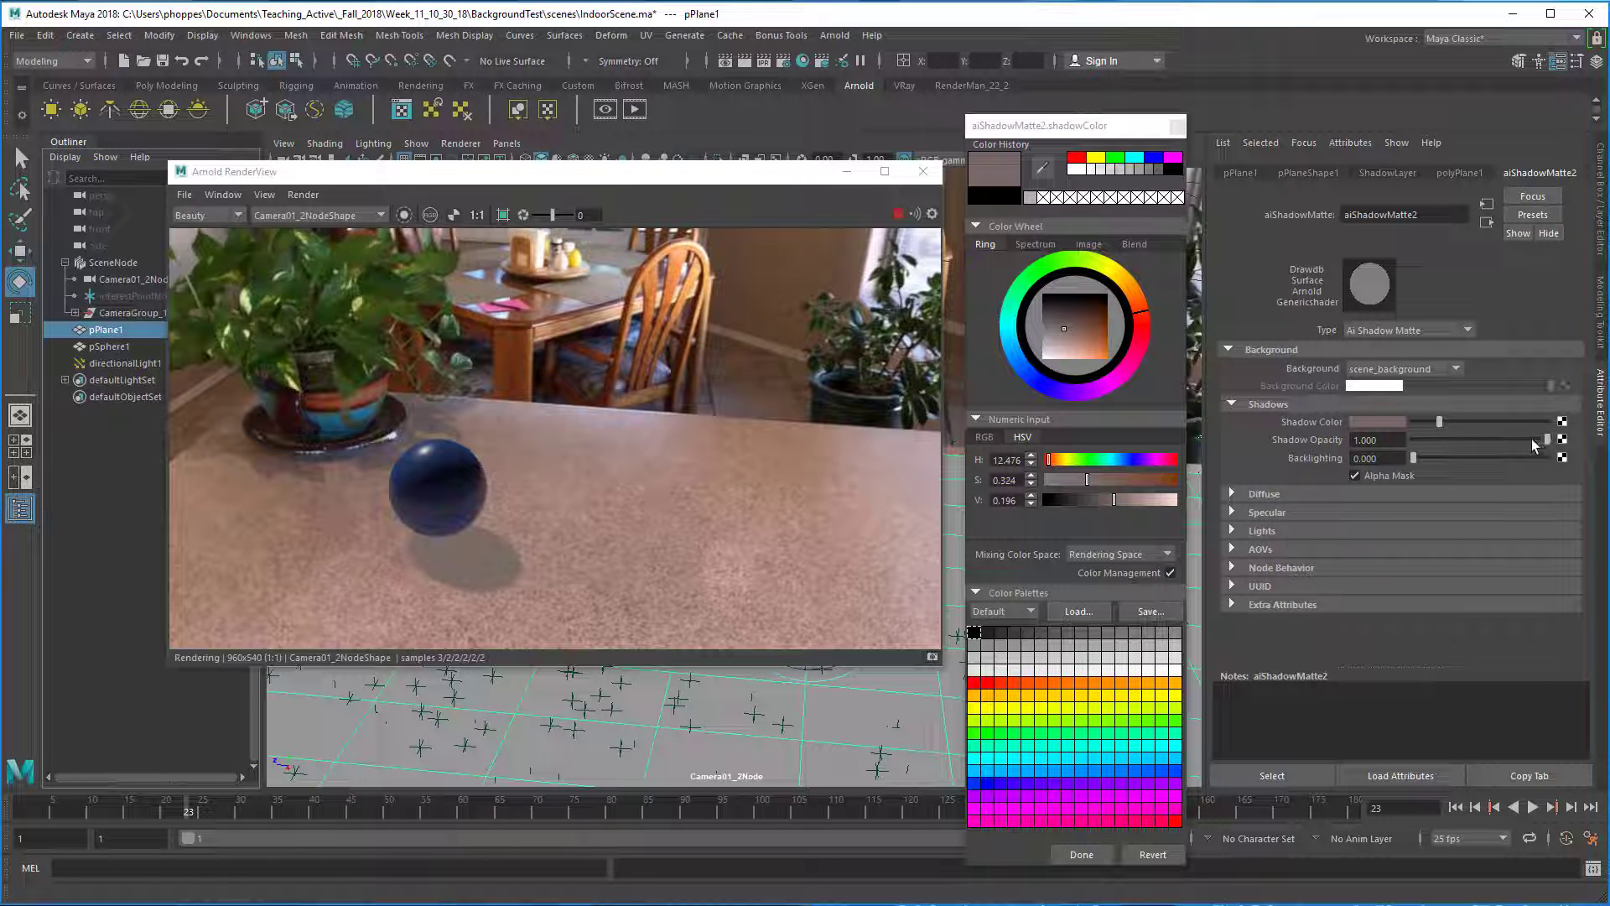
left_click_drag(1527, 437, 1487, 440)
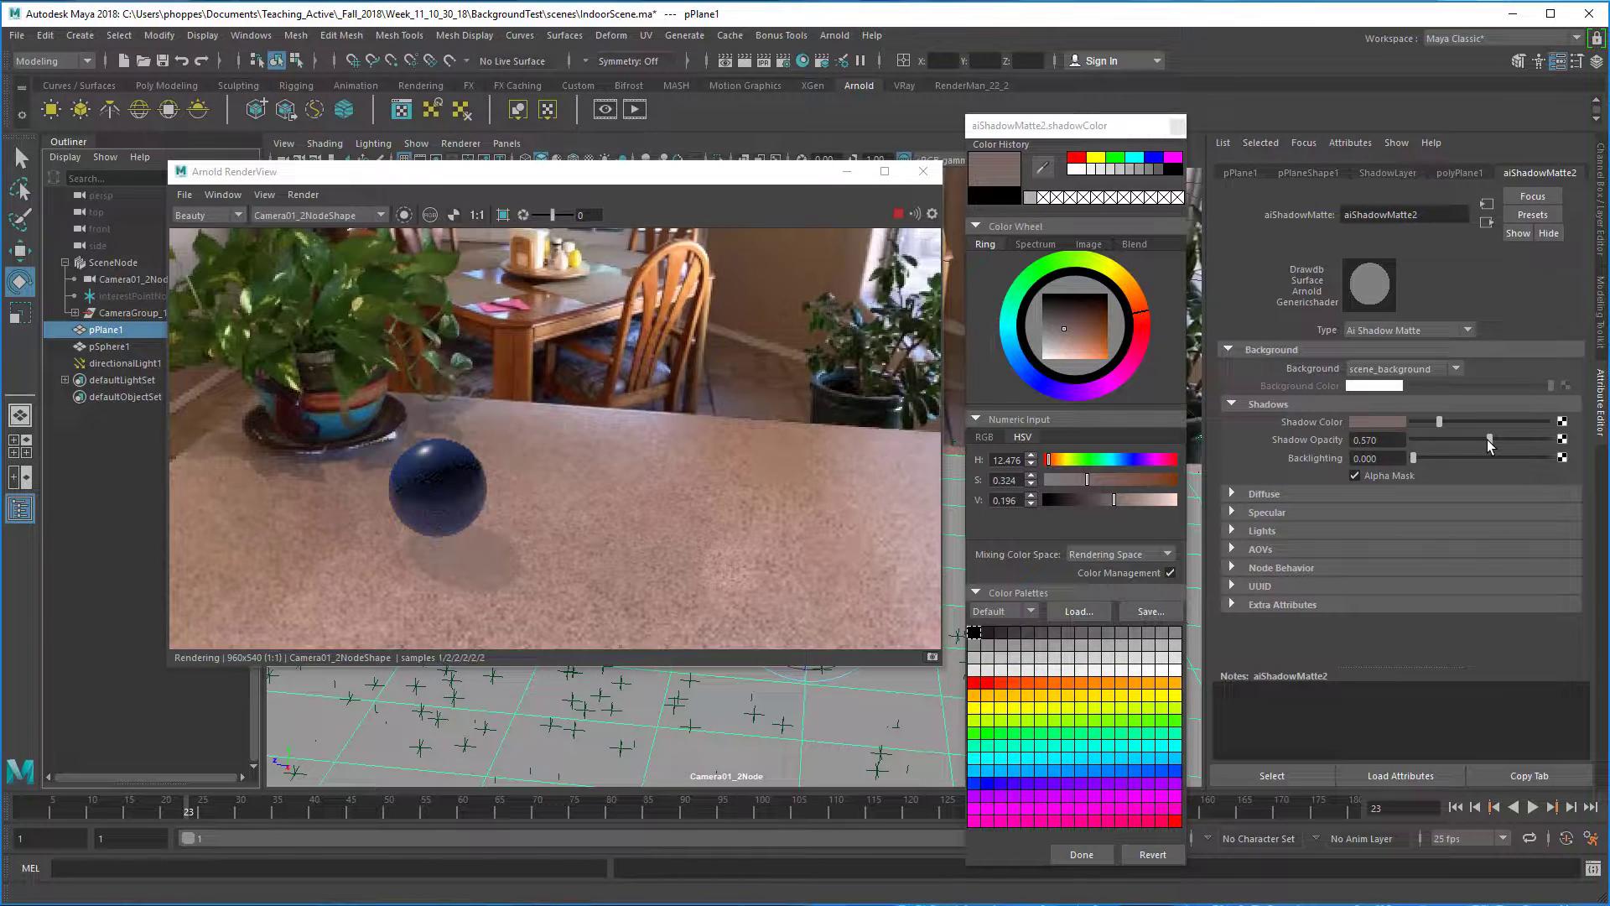
Make the shadow color richer and darker with saturation 0.682 and value 0.104, and accept the color.
left_click(1085, 479)
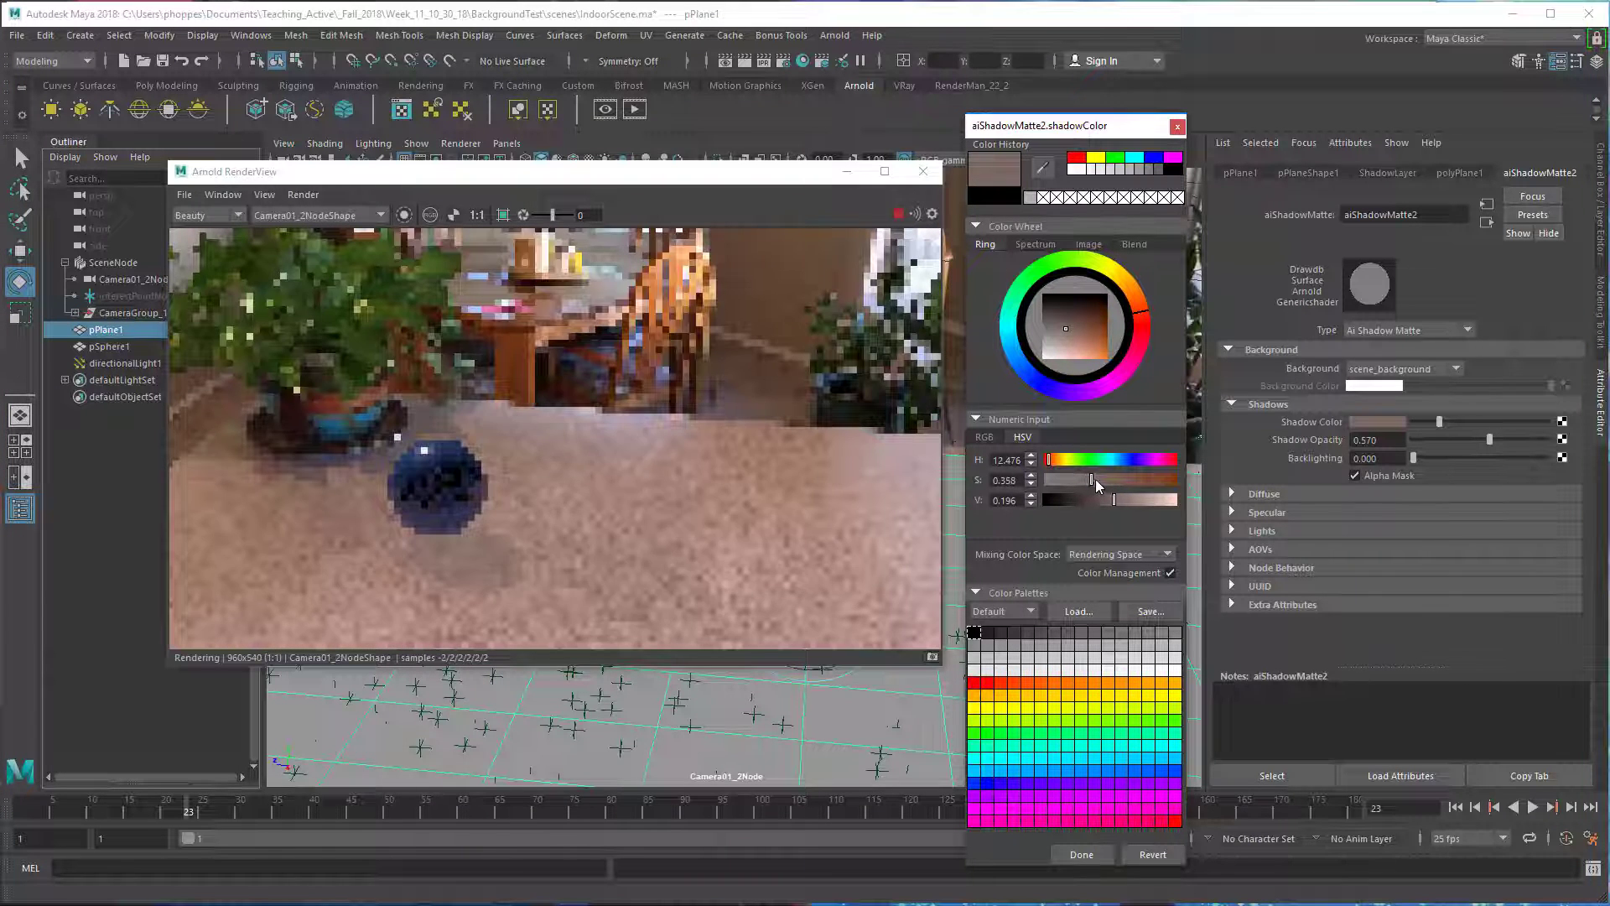
mouse_move(1095, 479)
left_mouse_down()
mouse_move(1127, 483)
mouse_move(1098, 502)
left_mouse_up()
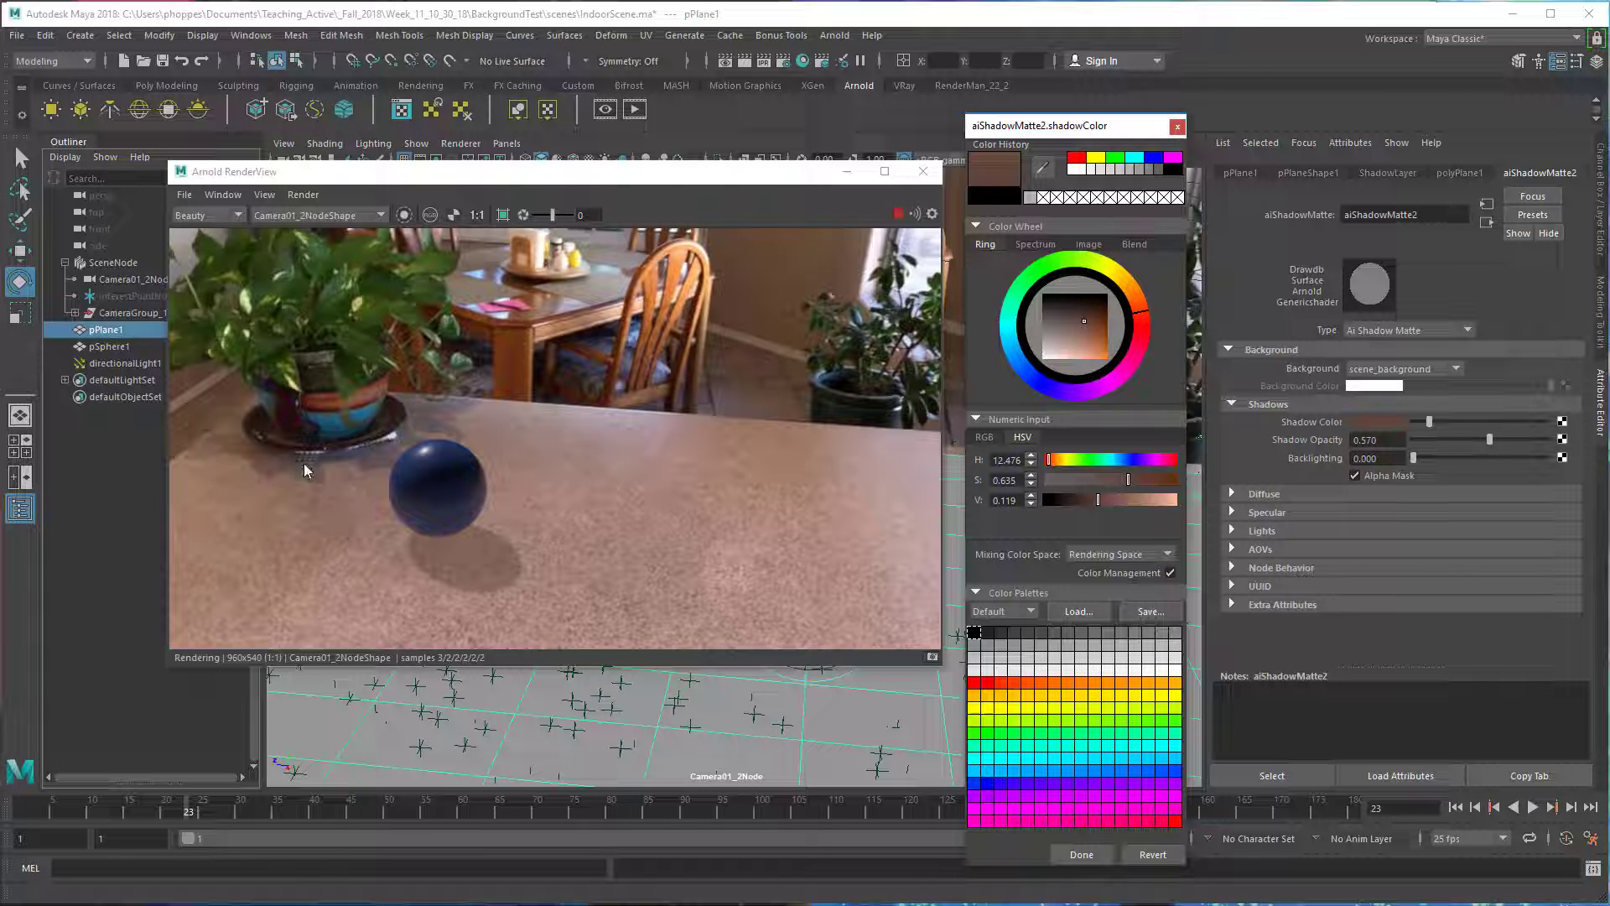
left_click_drag(1098, 498, 1134, 479)
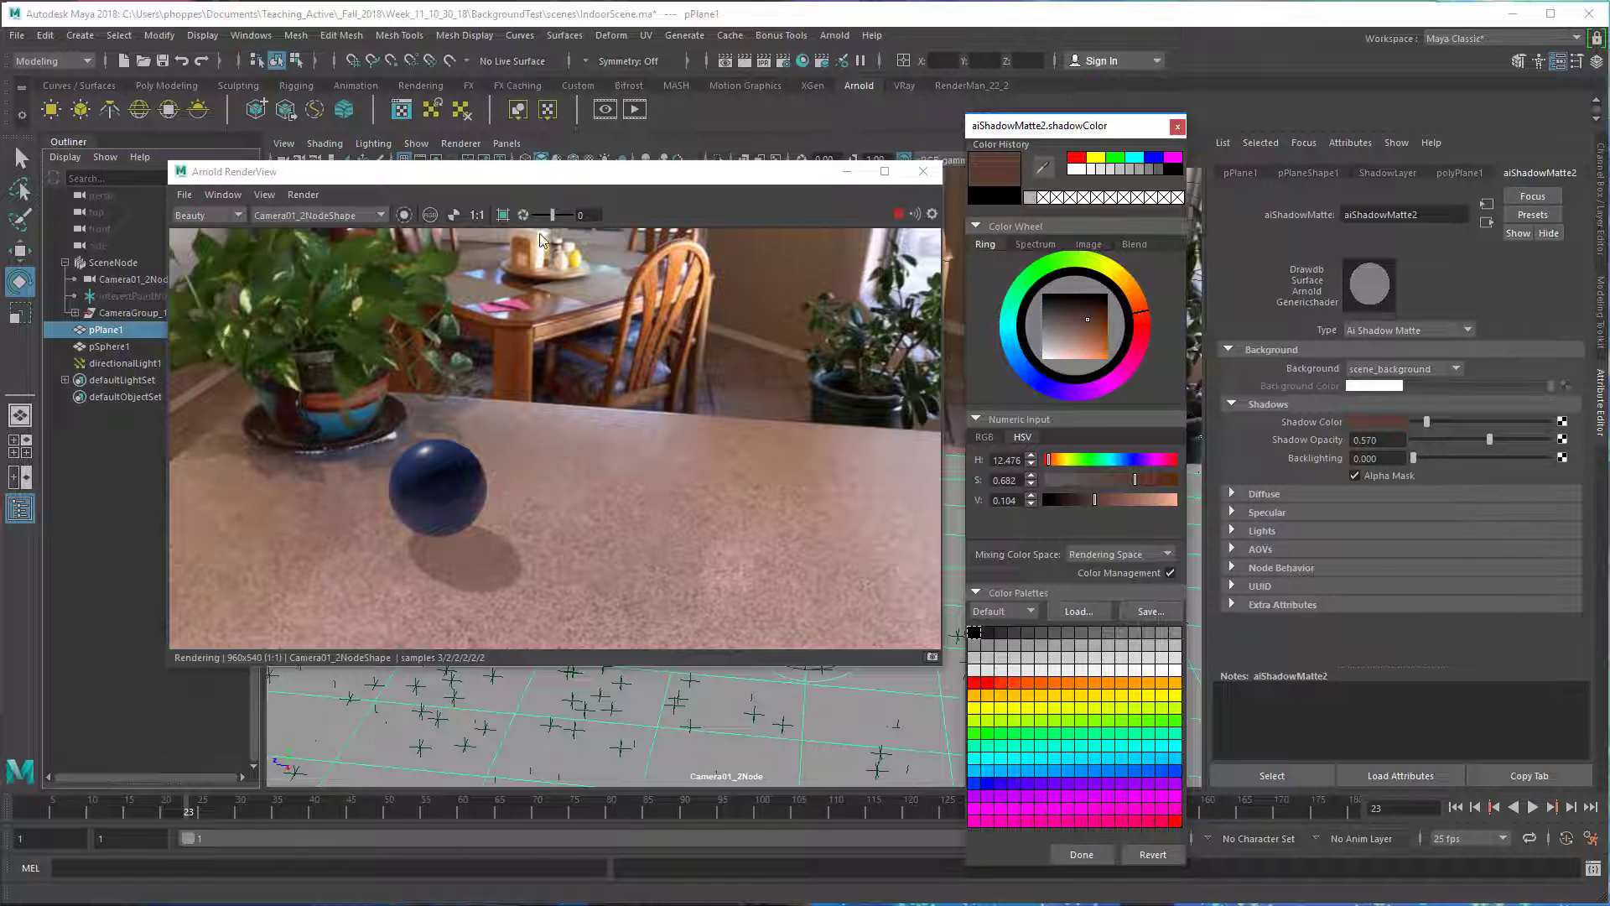
left_click_drag(518, 178, 467, 194)
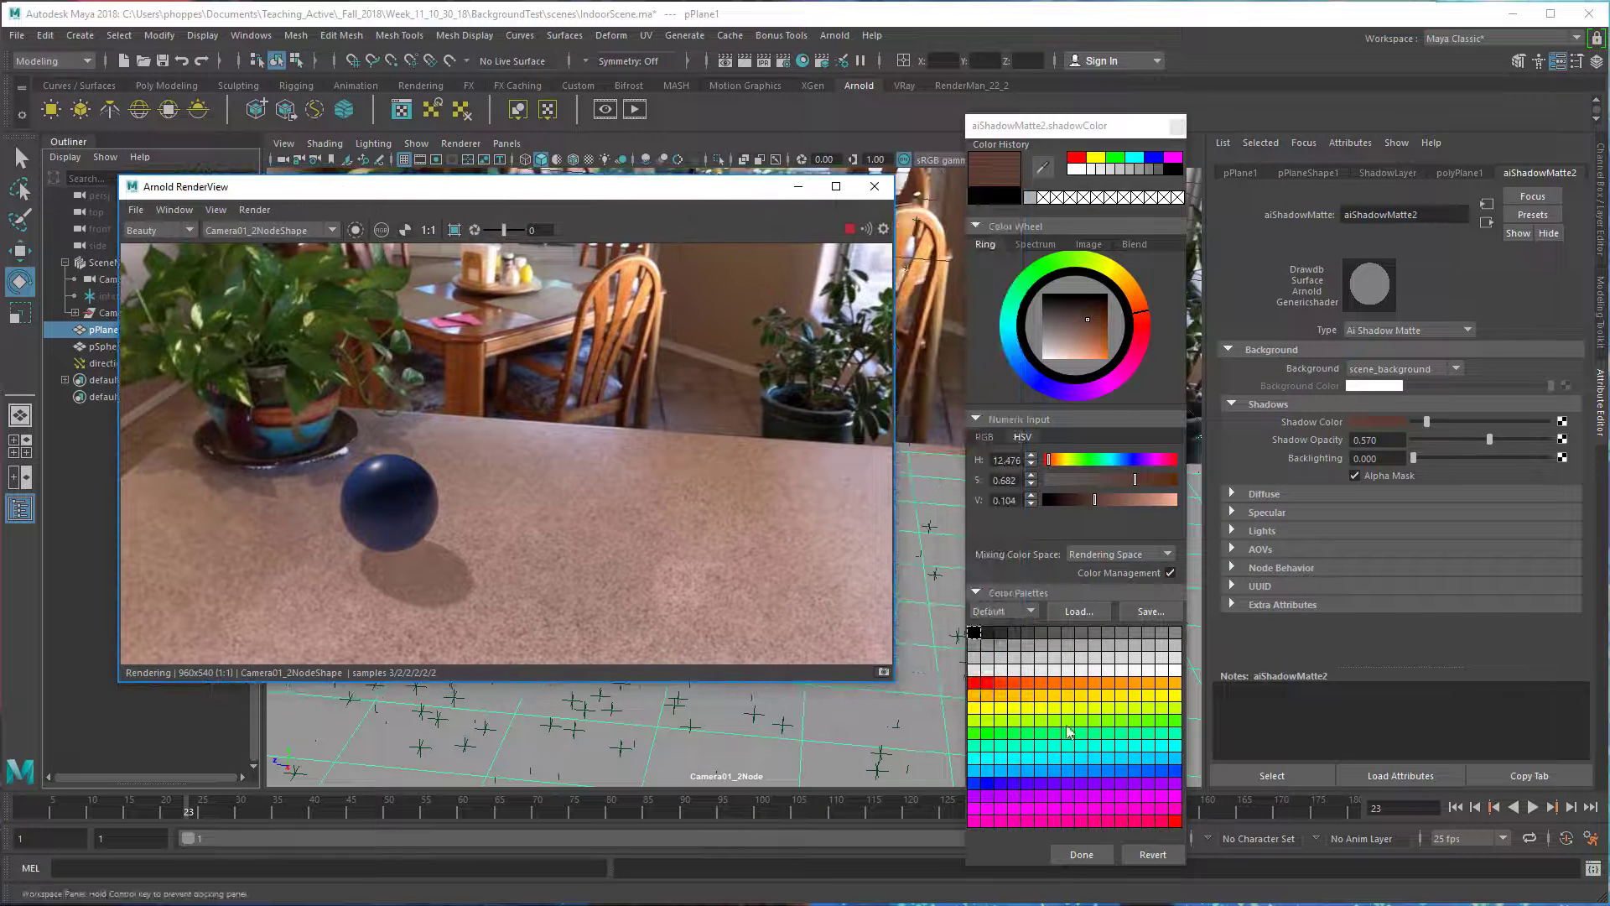
left_click(1079, 854)
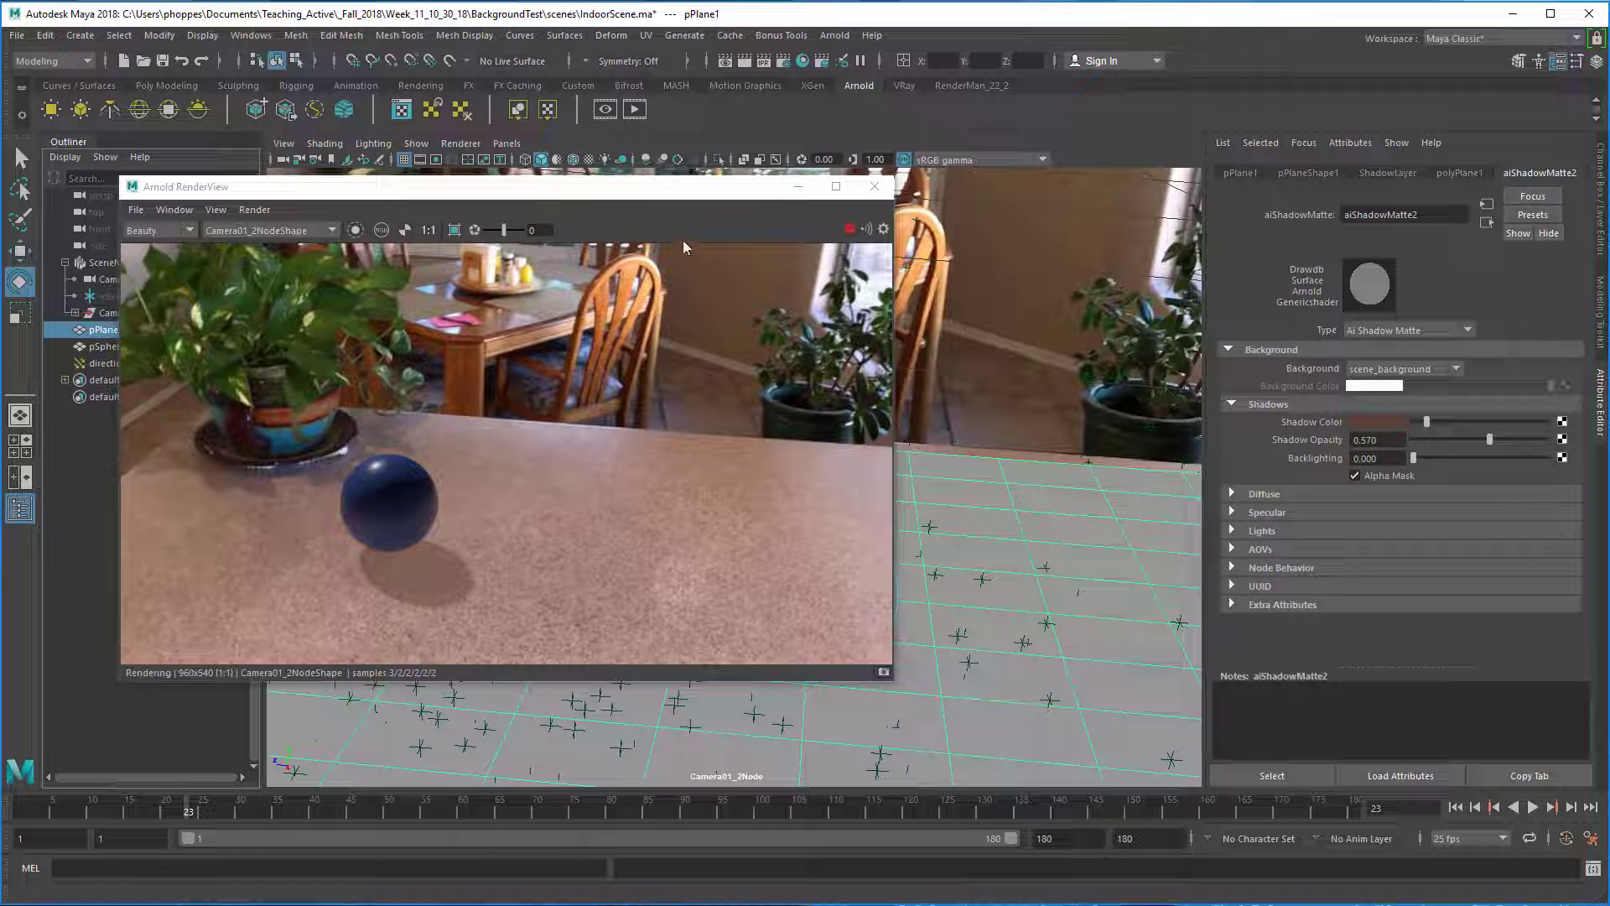
Dock the Arnold RenderView beside the camera viewport and resize the split so the sphere shows in both.
left_click_drag(627, 195, 1082, 697)
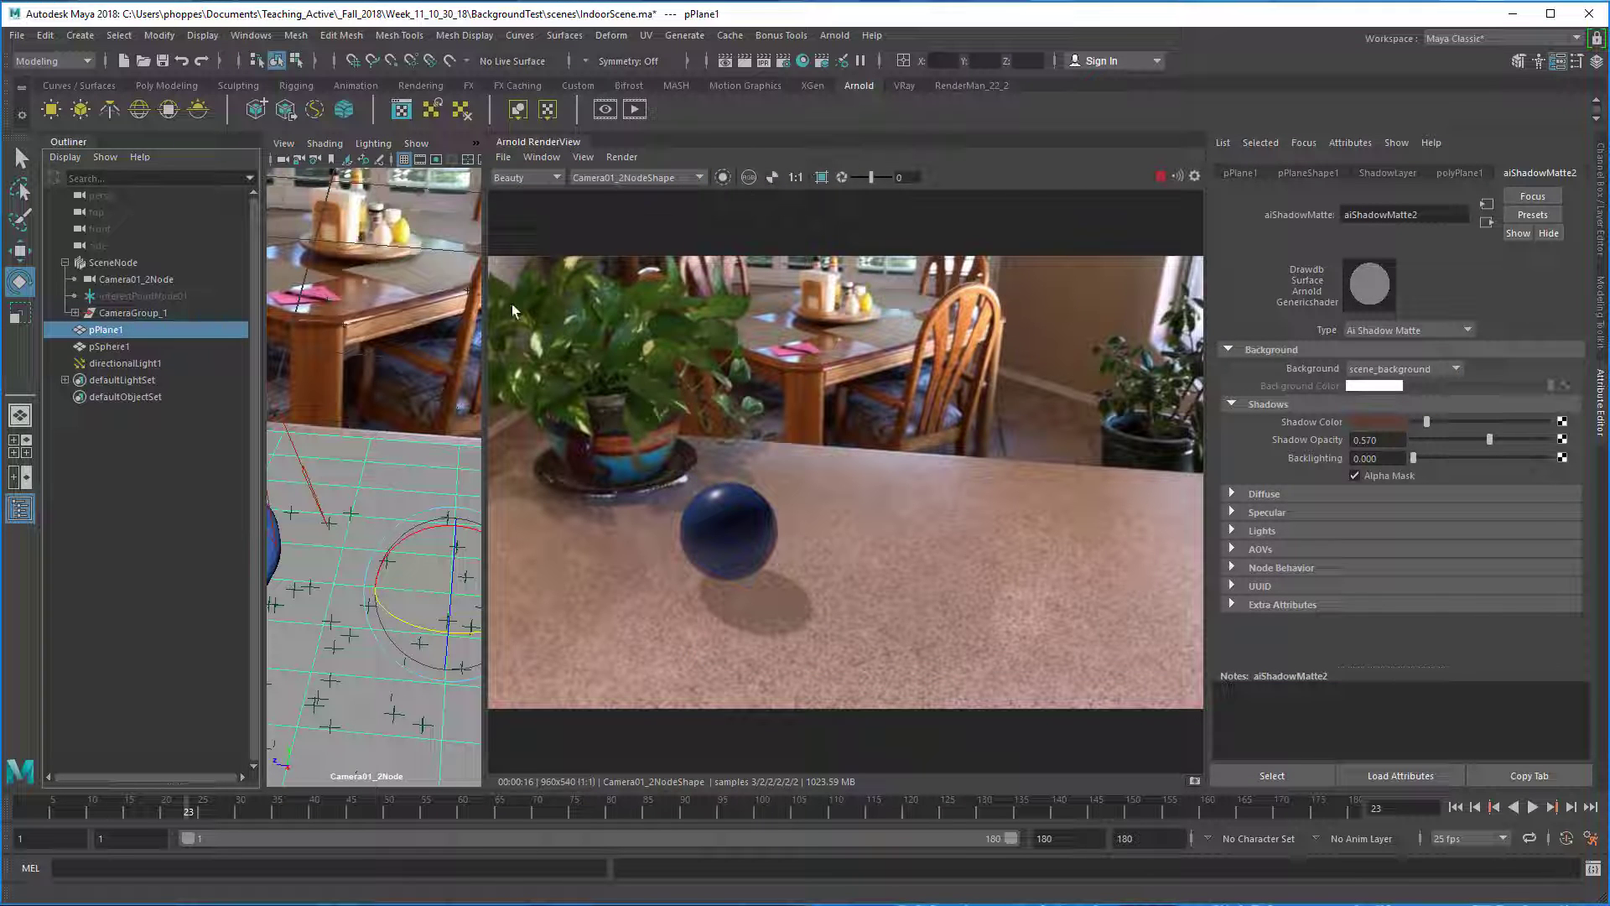
left_click_drag(489, 315, 764, 357)
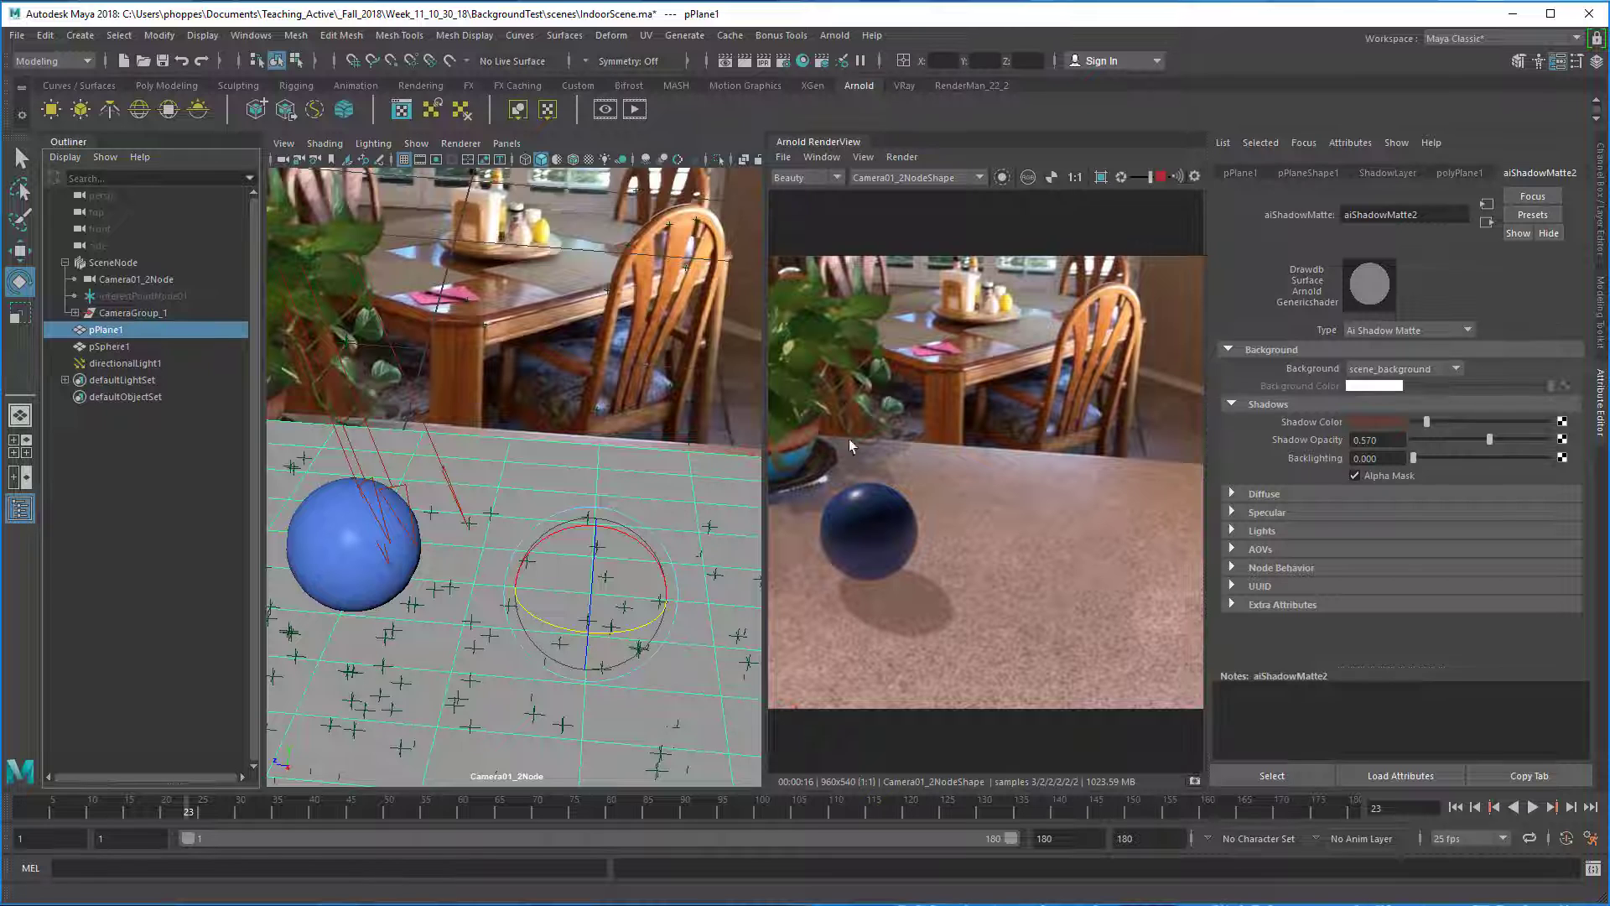
Move pSphere1 across the countertop away from the plant pot, trying a spot nearer the camera, and check its shadow live.
left_click(167, 346)
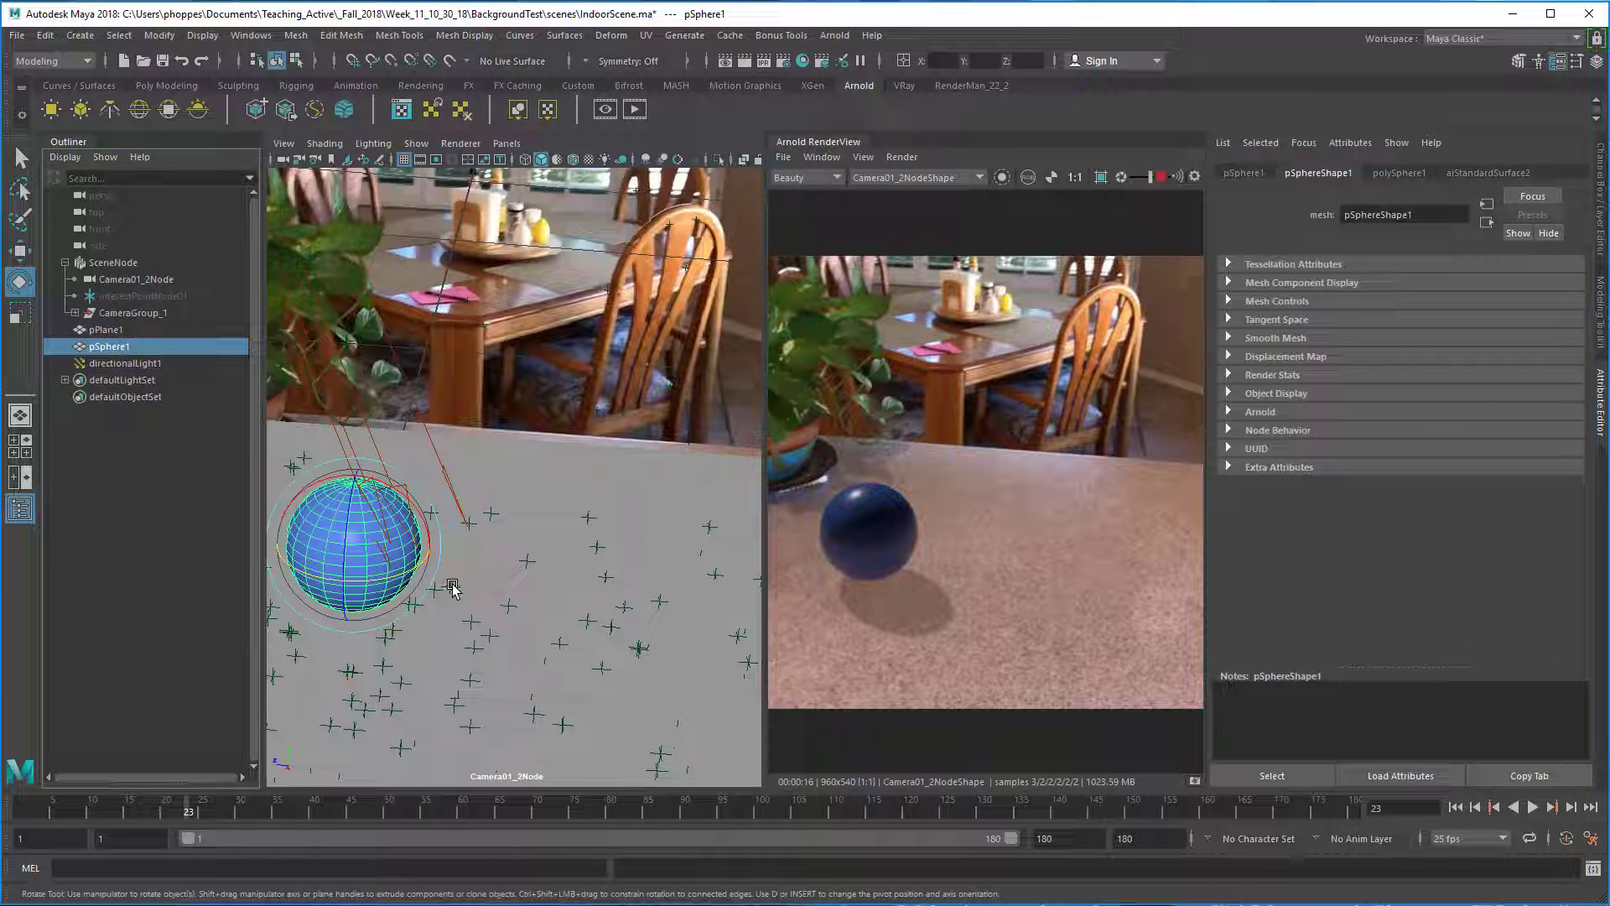
key("w")
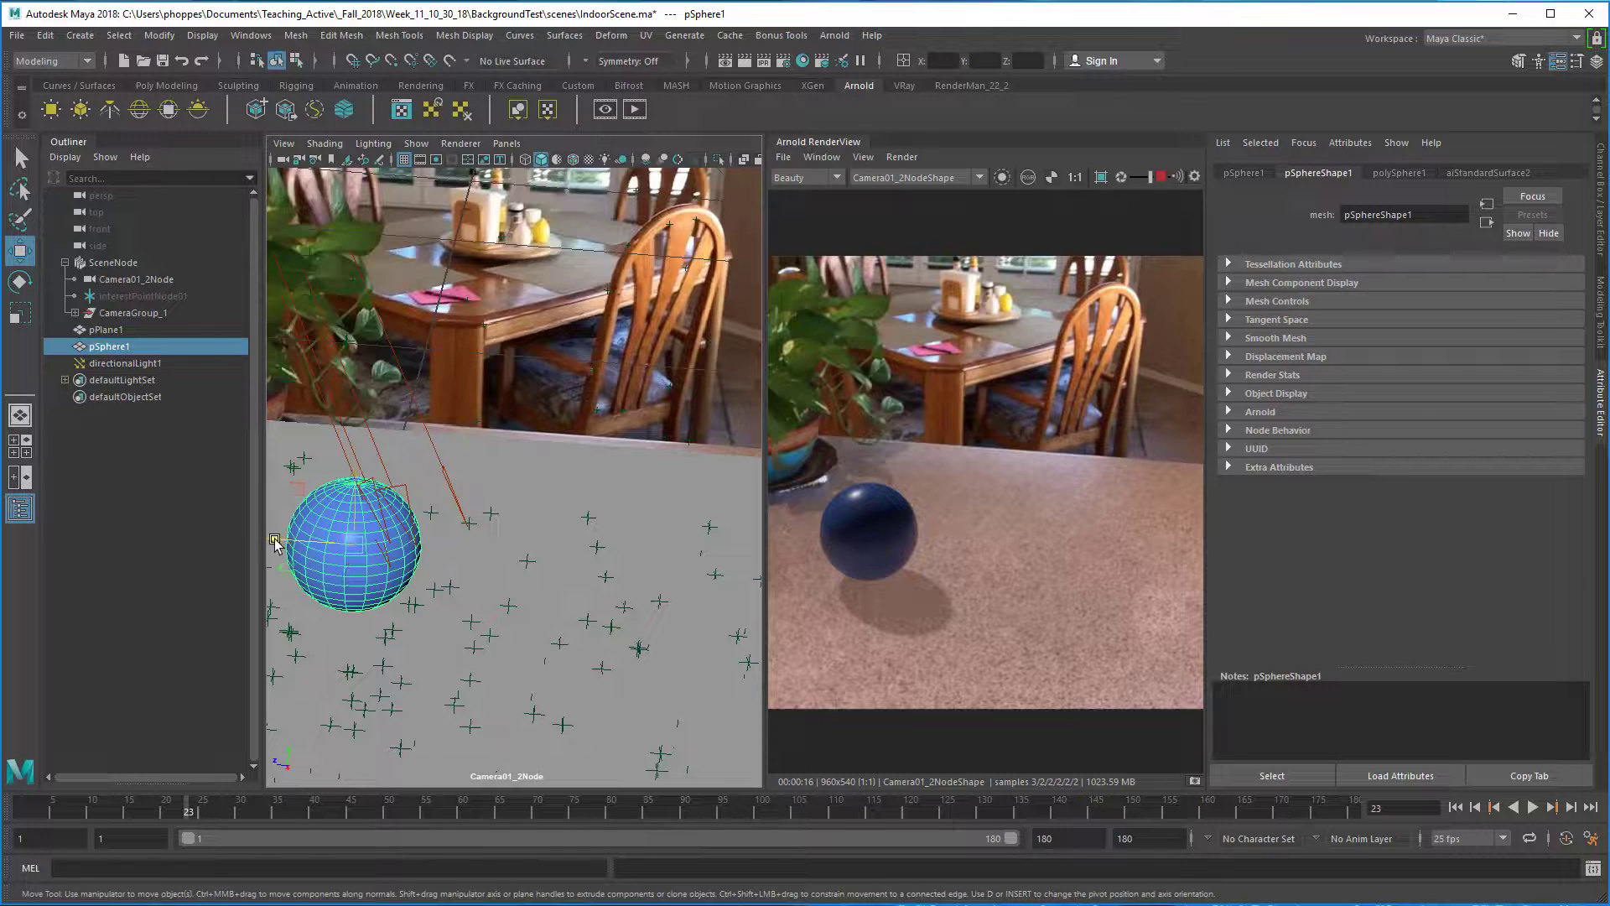
left_click_drag(289, 545, 424, 561)
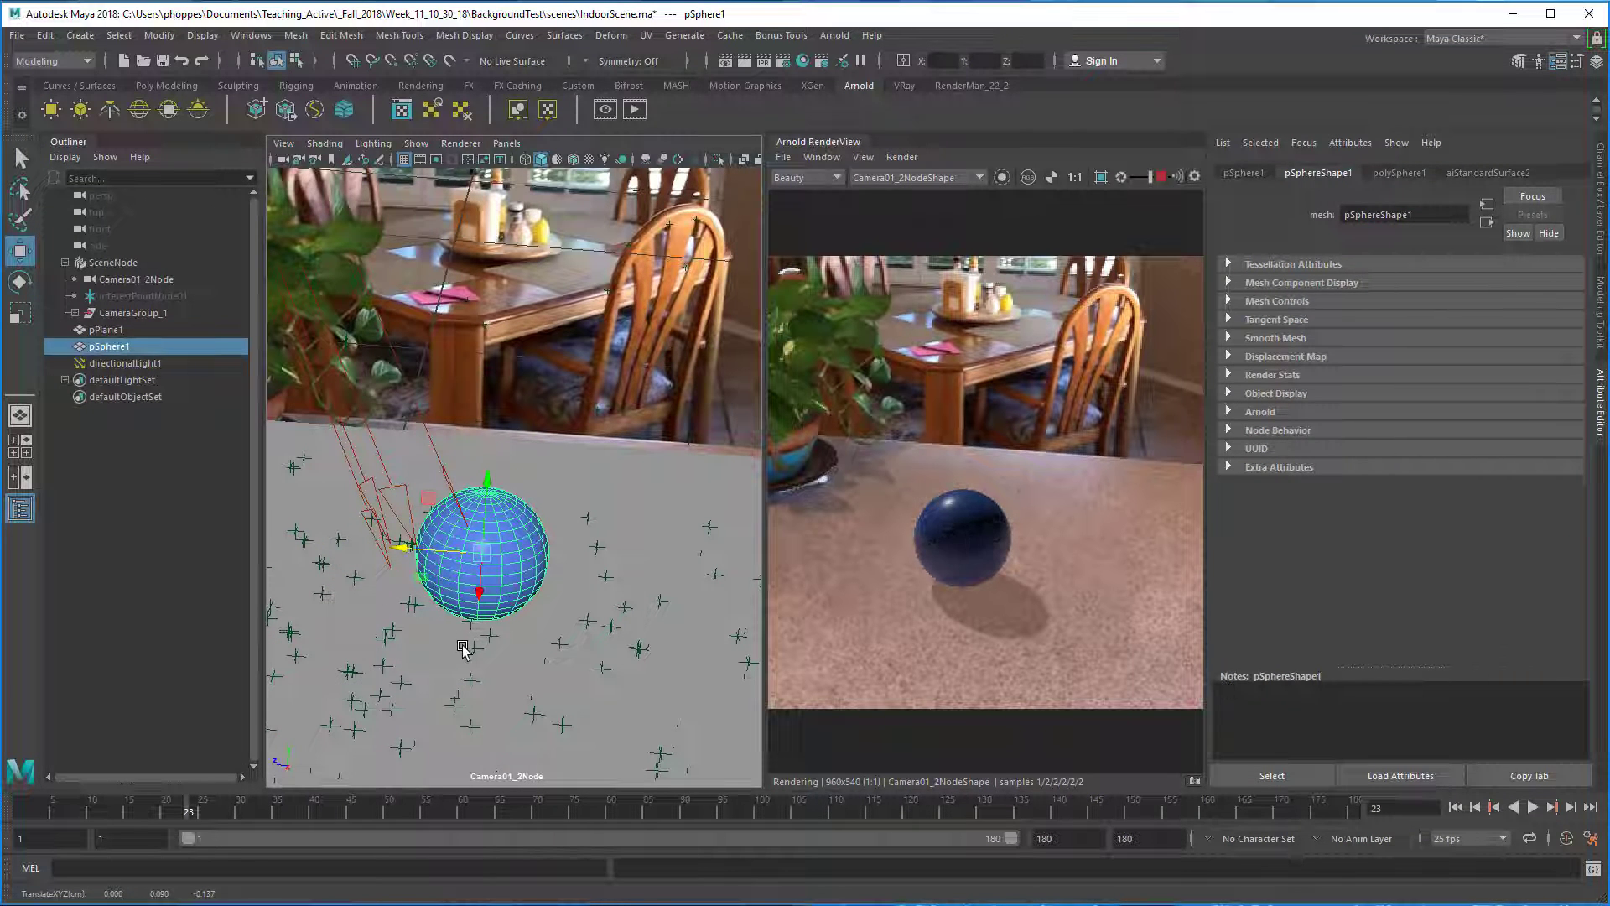
left_click_drag(479, 596, 474, 662)
middle_click_drag(619, 647, 632, 650)
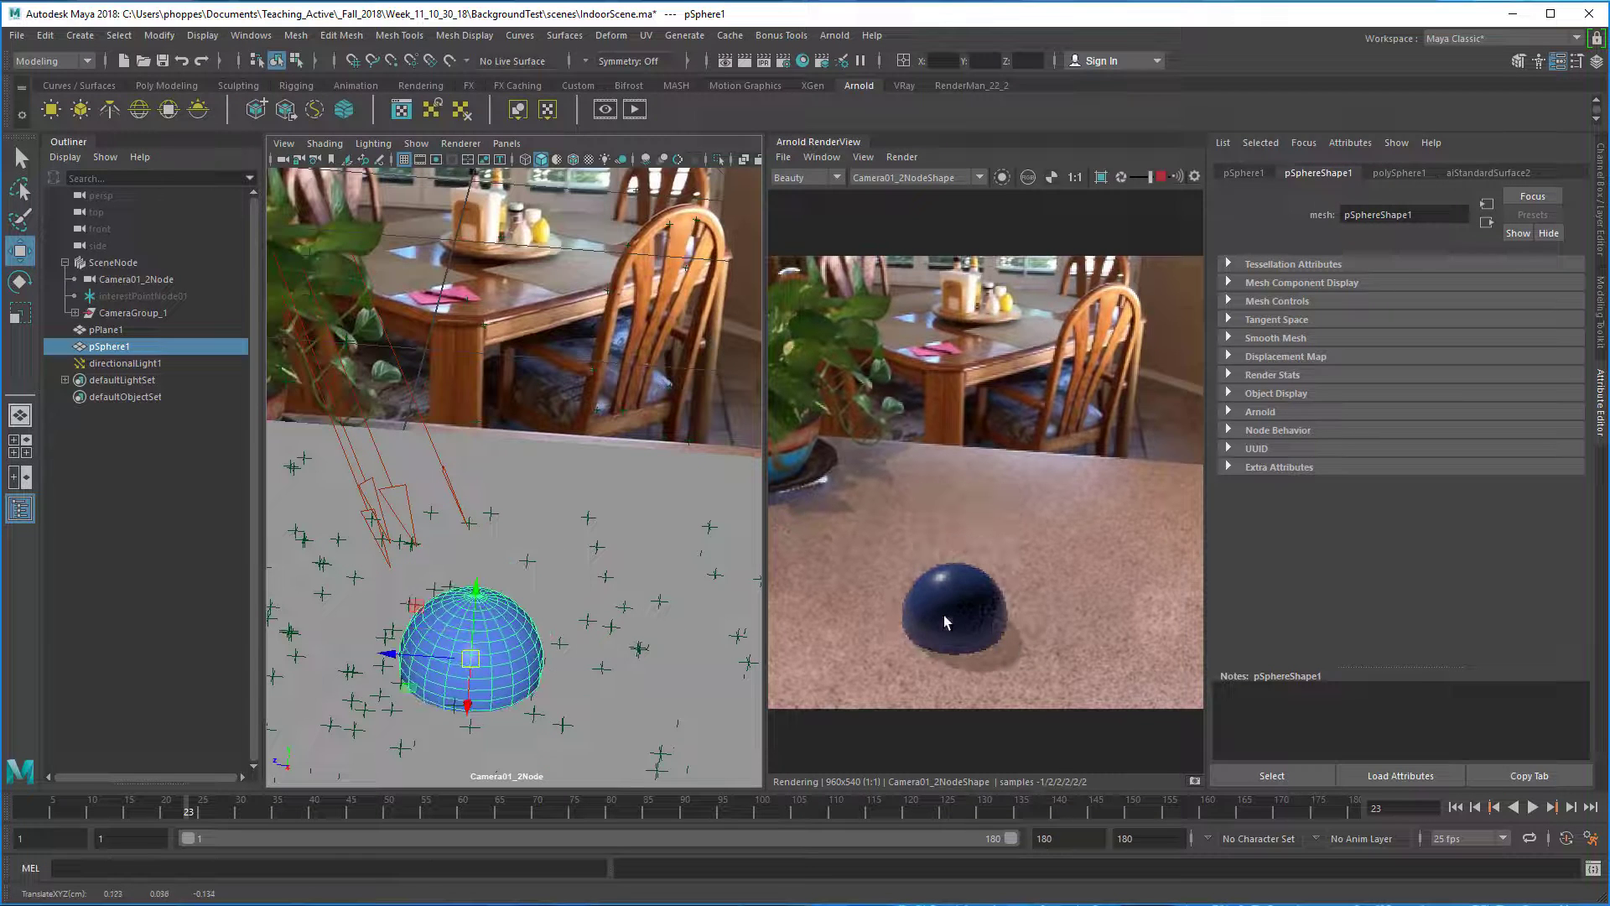
mouse_move(475, 583)
left_mouse_down()
mouse_move(478, 549)
mouse_move(491, 596)
left_mouse_up()
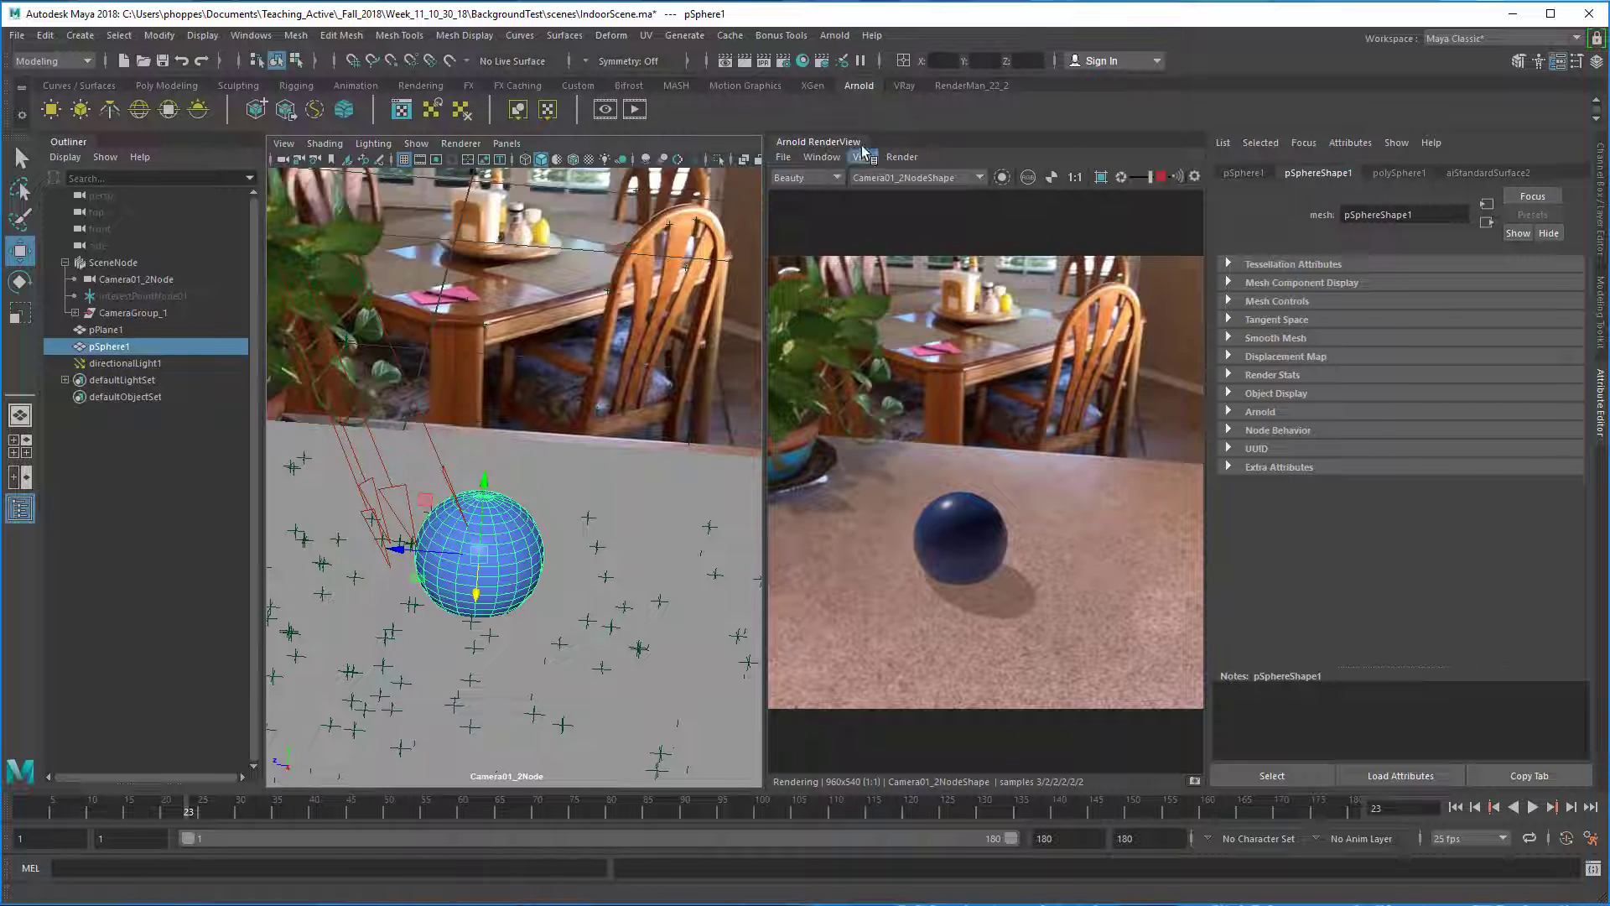
Undock the Arnold RenderView and place it as a floating window showing the full render over the viewport.
left_click_drag(808, 141, 808, 183)
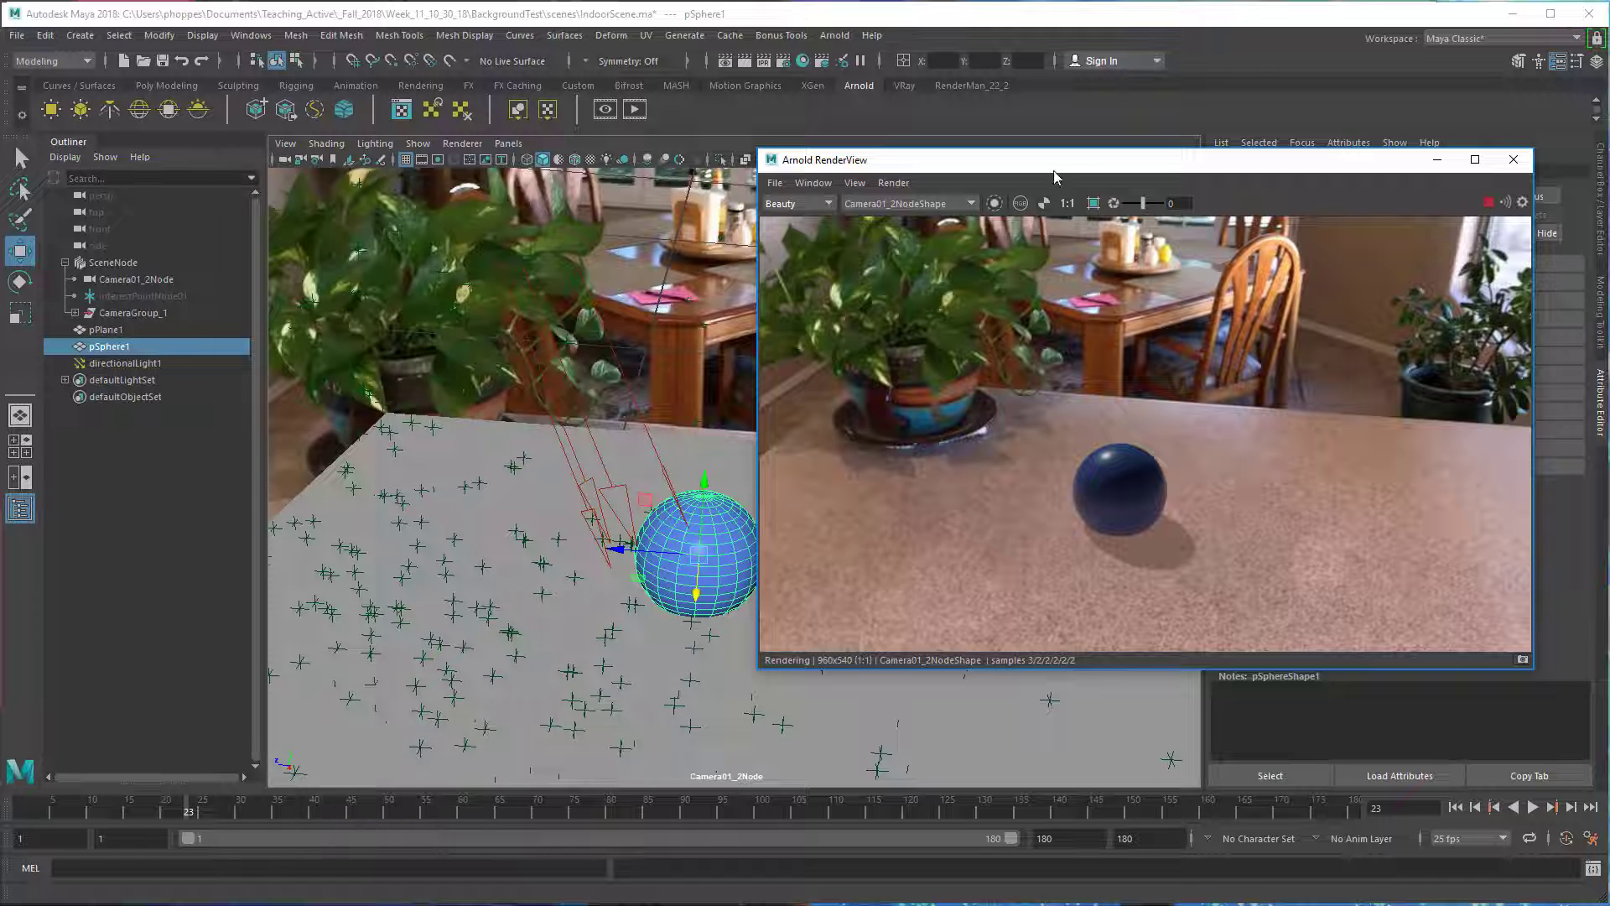
left_click_drag(1028, 169, 878, 168)
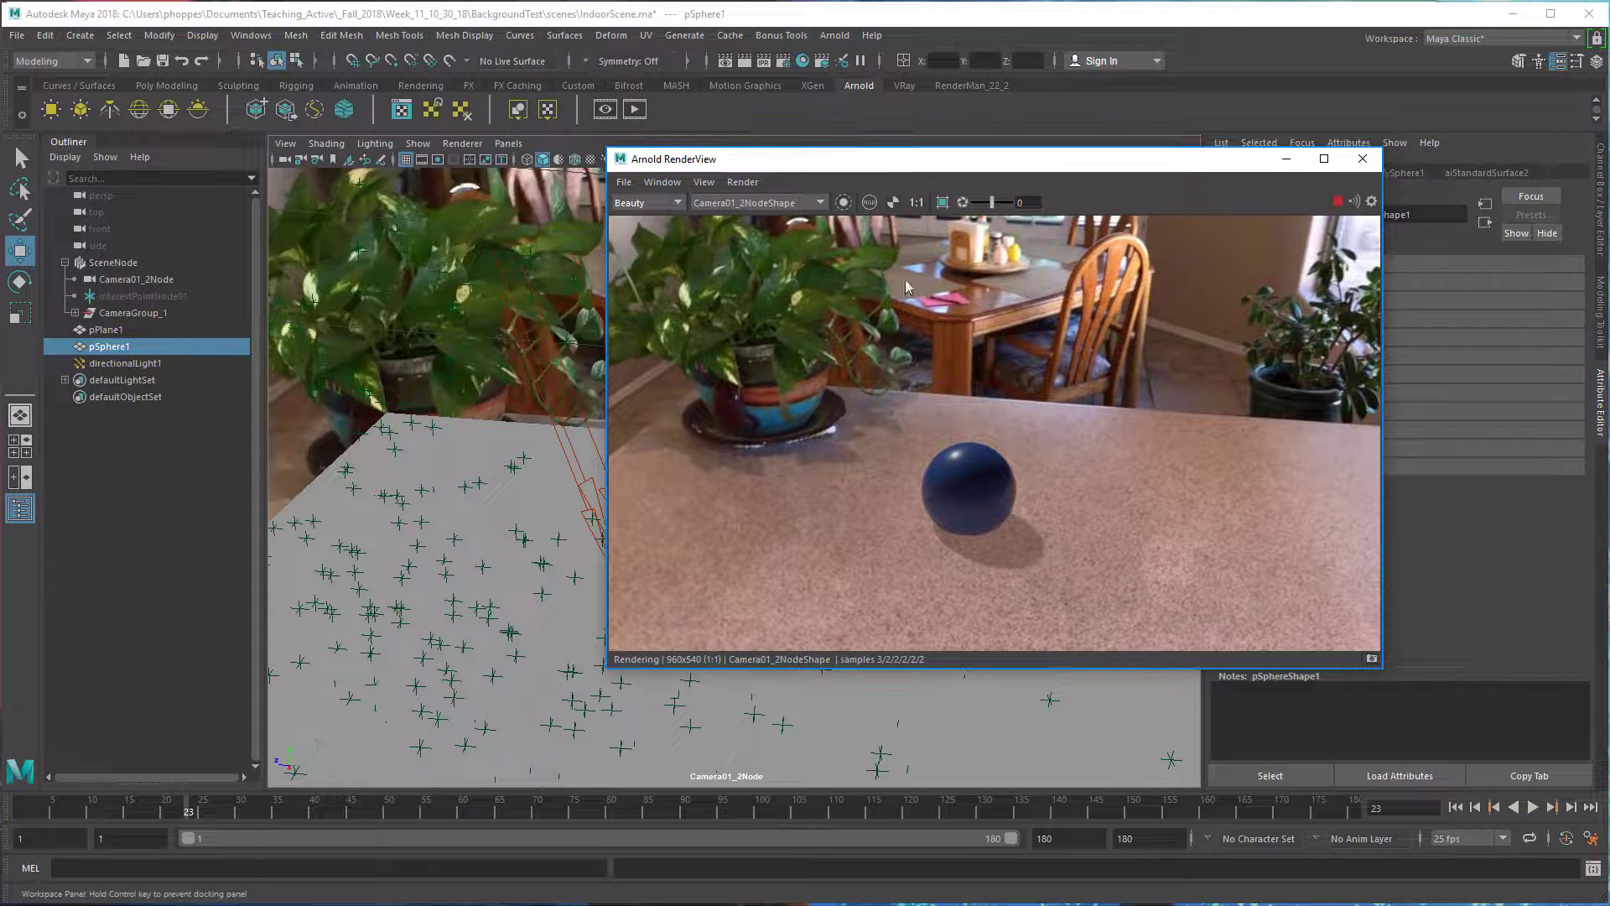